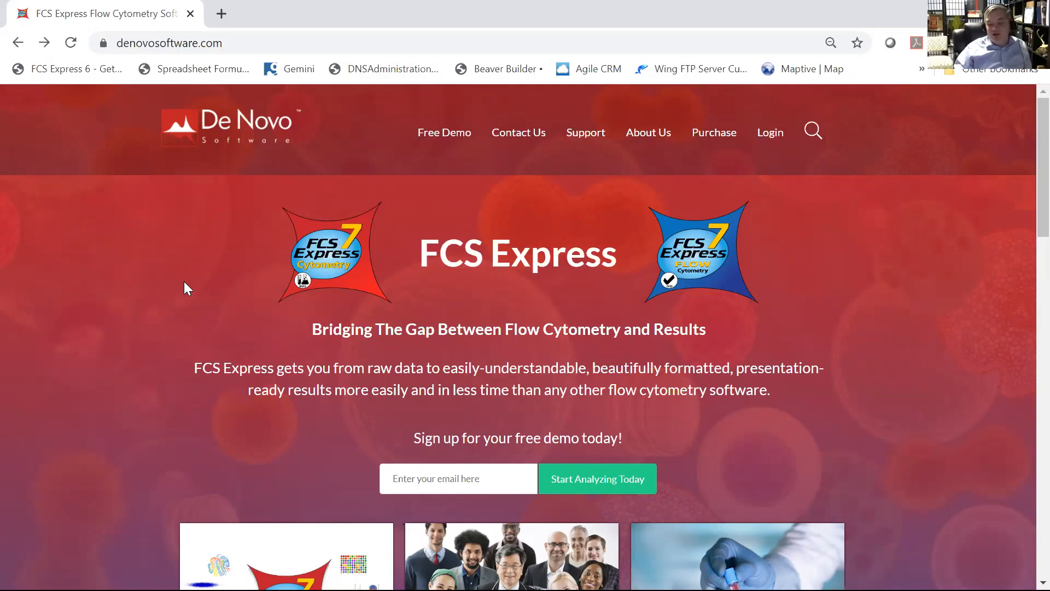
# Browse the De Novo Software website's upcoming live webinars page
pyautogui.scroll(-3, 189, 285)
pyautogui.scroll(-10, 187, 283)
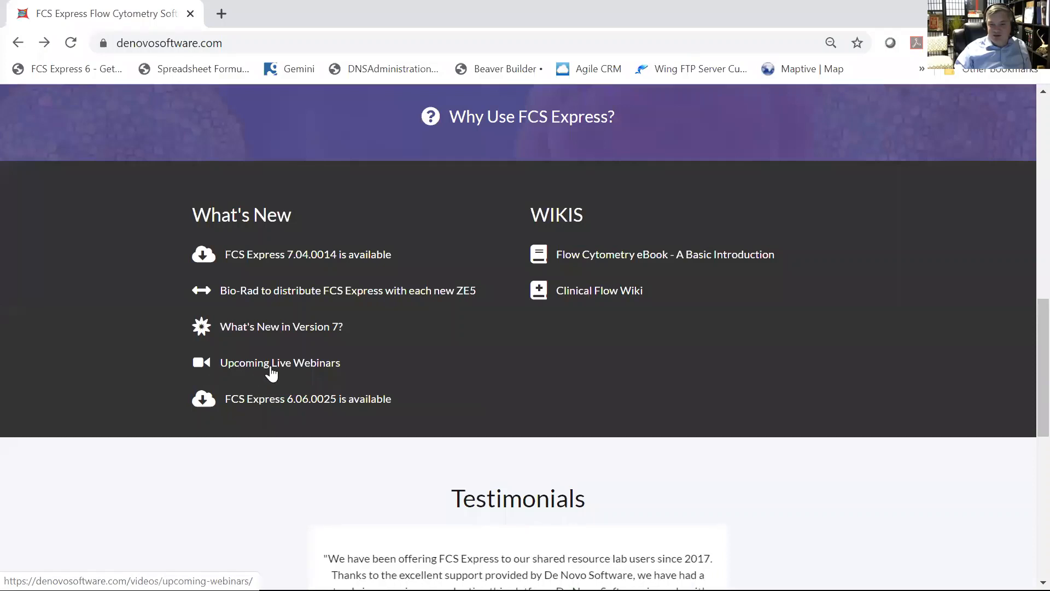
pyautogui.click(270, 370)
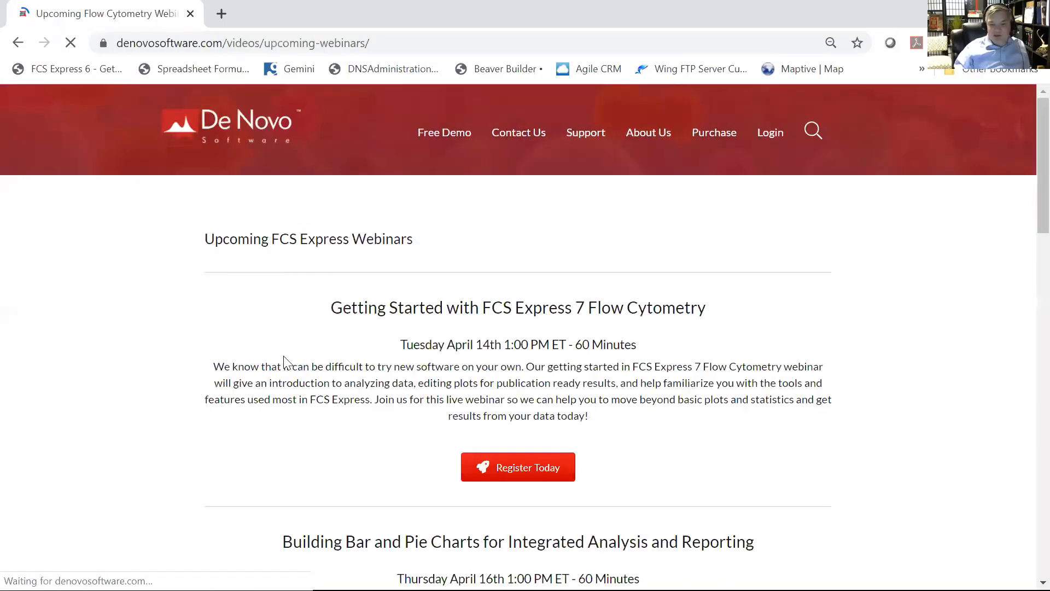
pyautogui.scroll(-1, 283, 361)
pyautogui.scroll(-10, 283, 361)
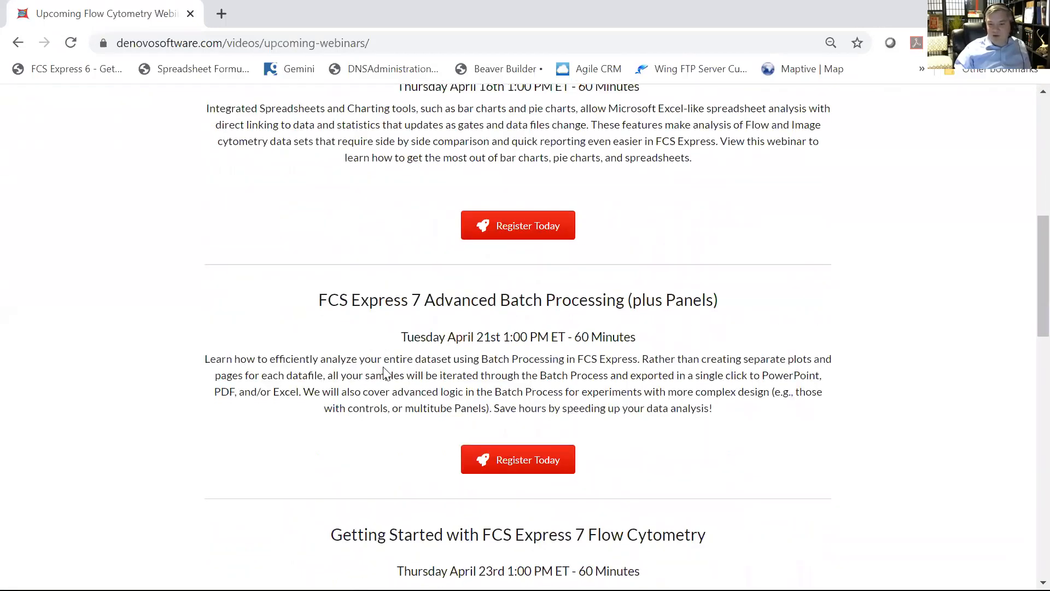
pyautogui.scroll(-5, 369, 414)
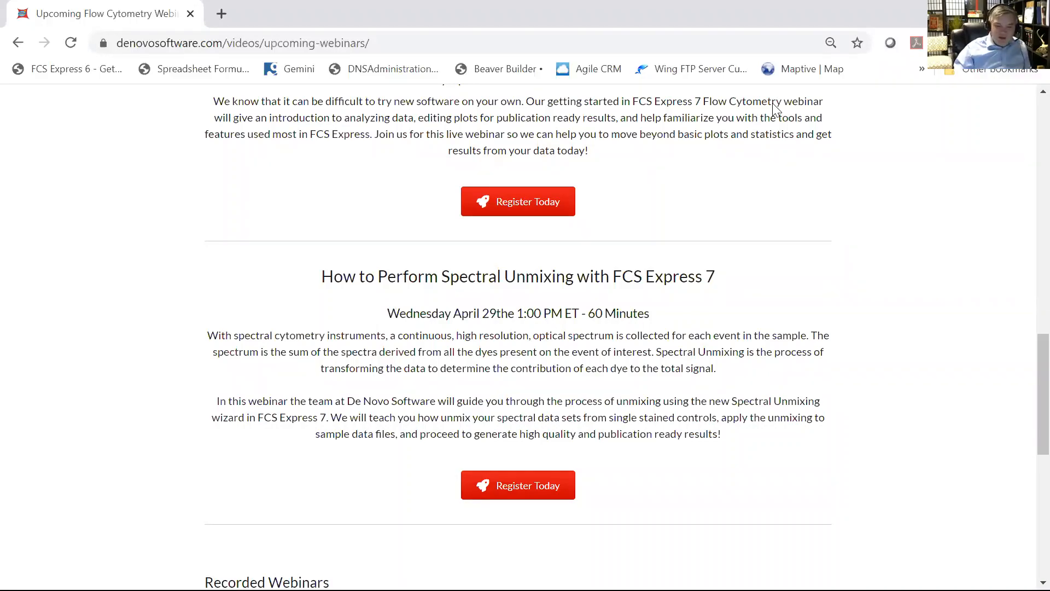
# Switch to FCS Express and shift its window down to expose the desktop folders
pyautogui.hotkey('alt', 'Tab')
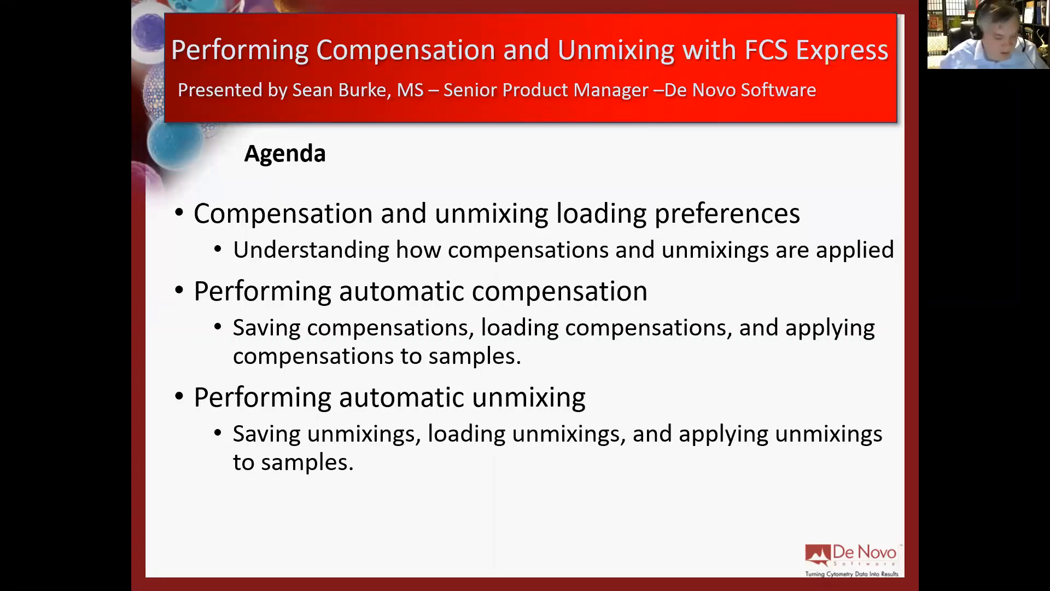
pyautogui.press('Escape')
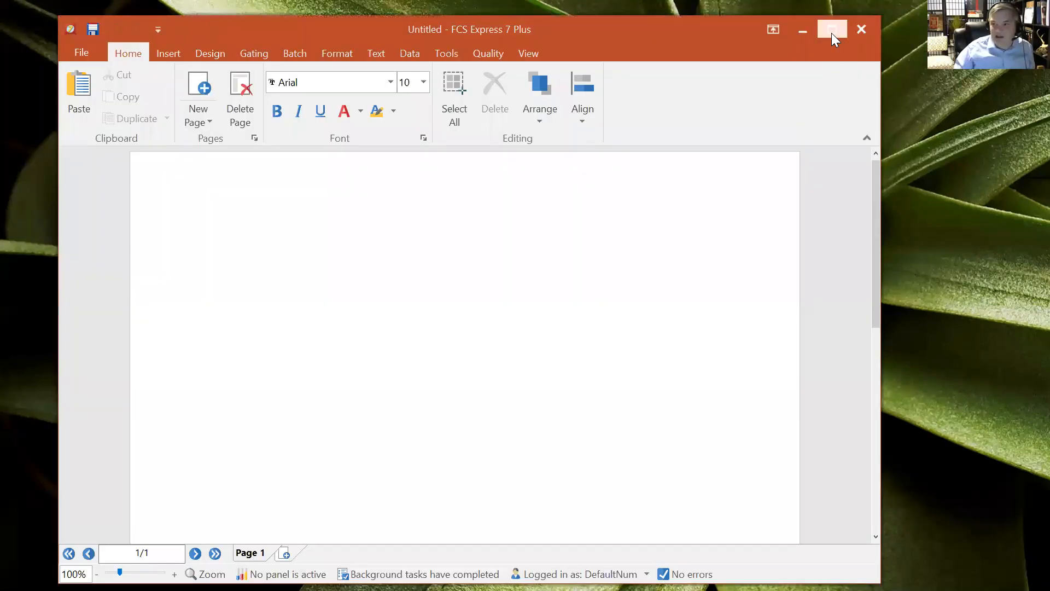
pyautogui.click(832, 32)
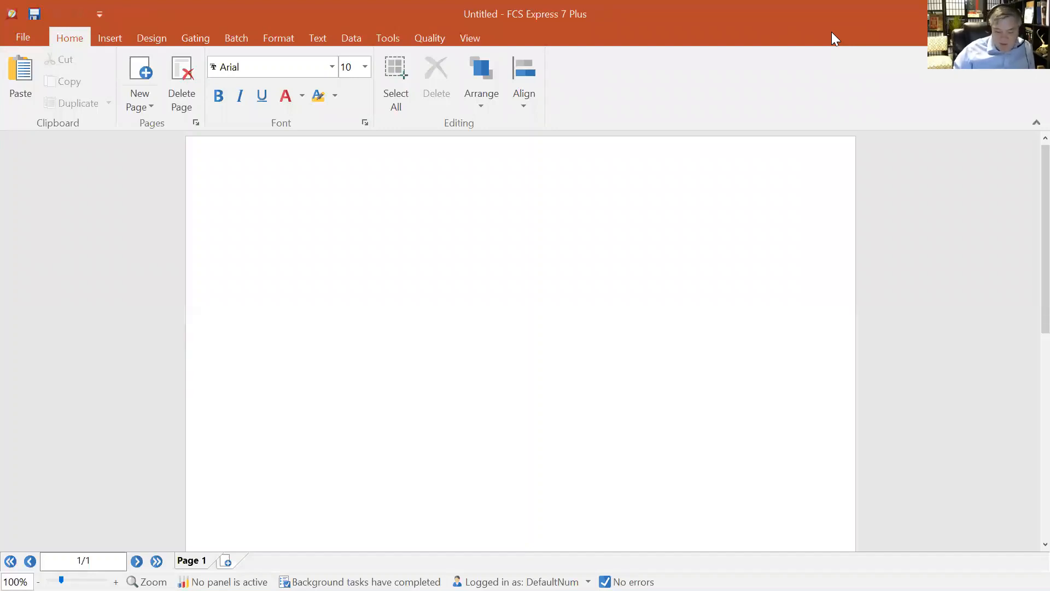
pyautogui.moveTo(830, 32); pyautogui.dragTo(830, 213)
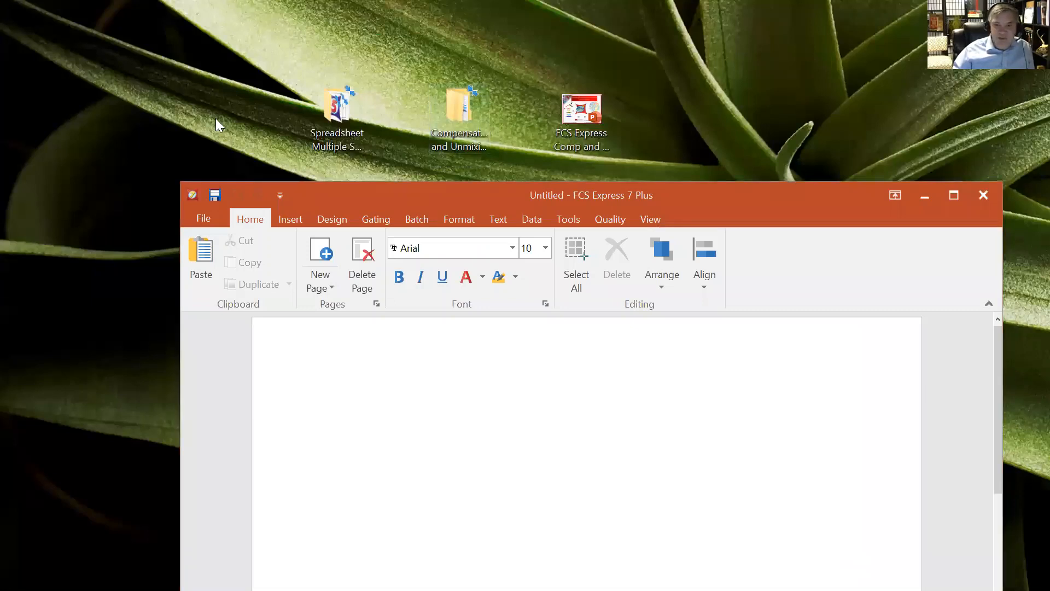
# Open the Spreadsheet Multiple Samples folder and arrange it beside the FCS Express window
pyautogui.doubleClick(328, 103)
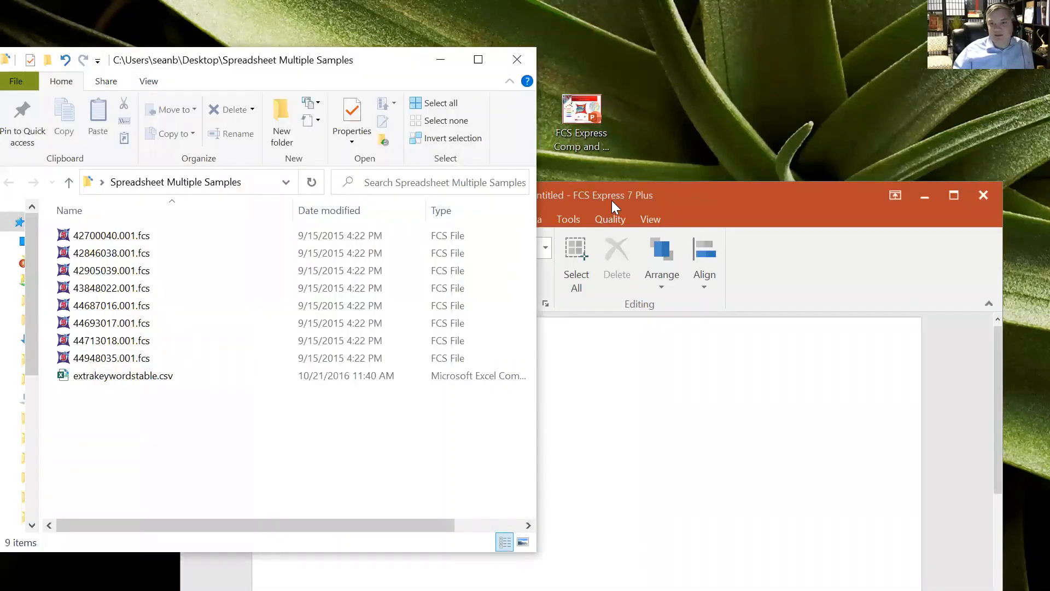
pyautogui.moveTo(612, 200); pyautogui.dragTo(481, 64)
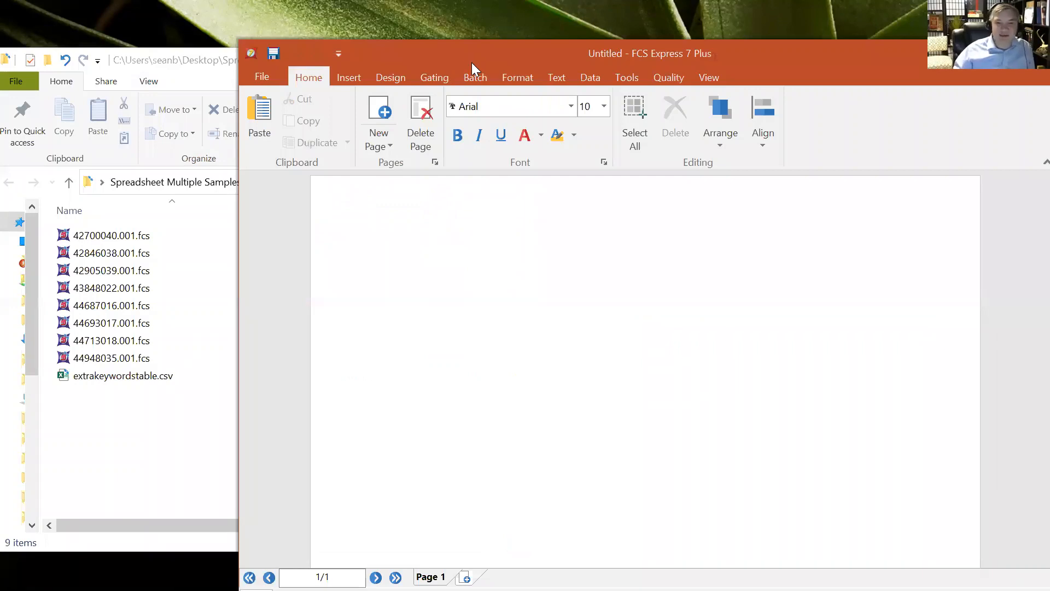
pyautogui.click(205, 74)
# Add 42700040.001.fcs to the page as a Density plot
pyautogui.click(135, 237)
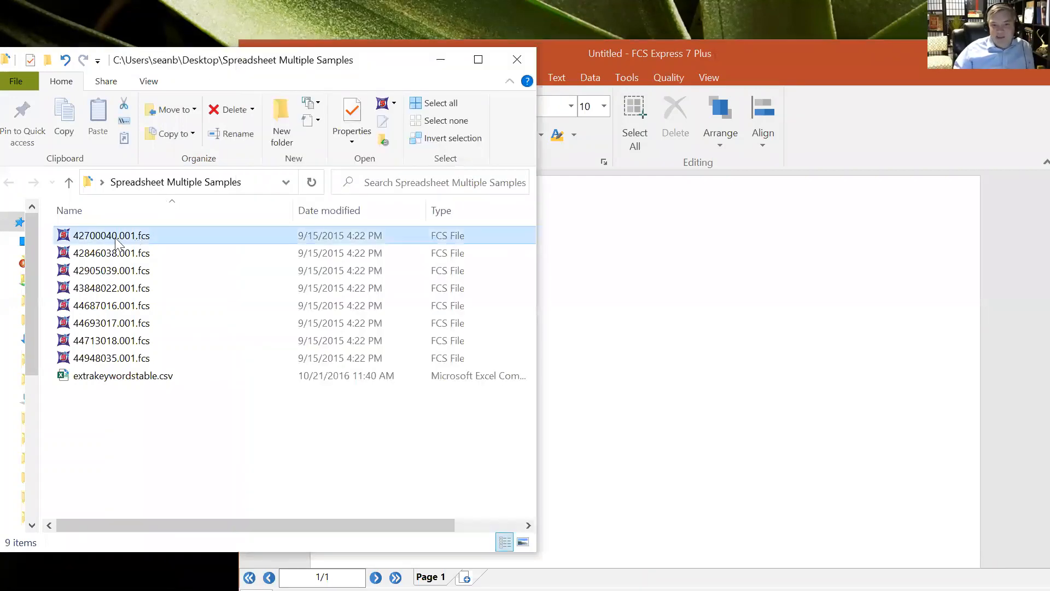
pyautogui.moveTo(147, 232); pyautogui.dragTo(643, 237)
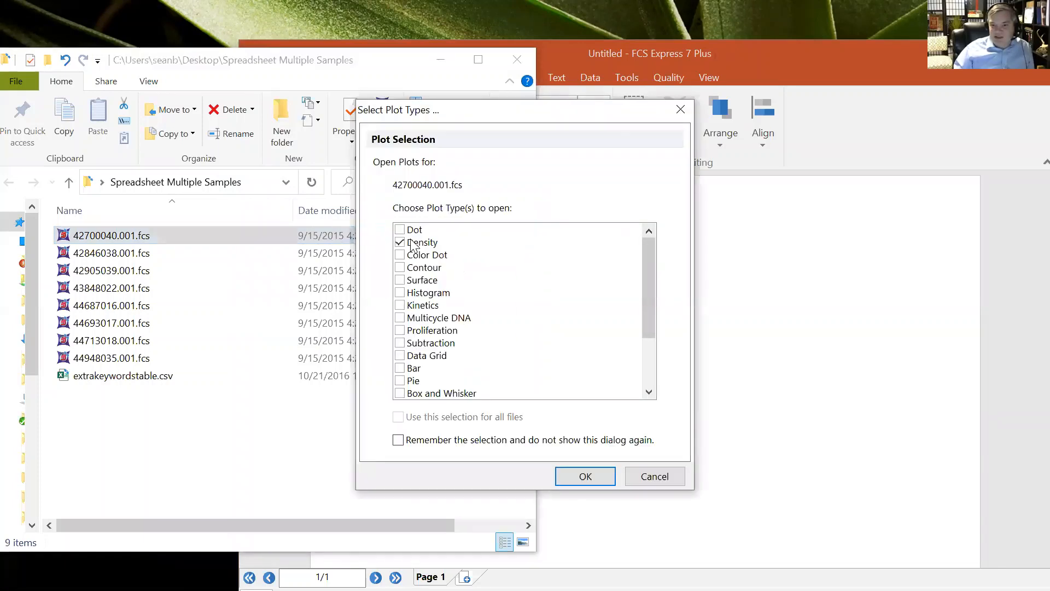
pyautogui.click(596, 473)
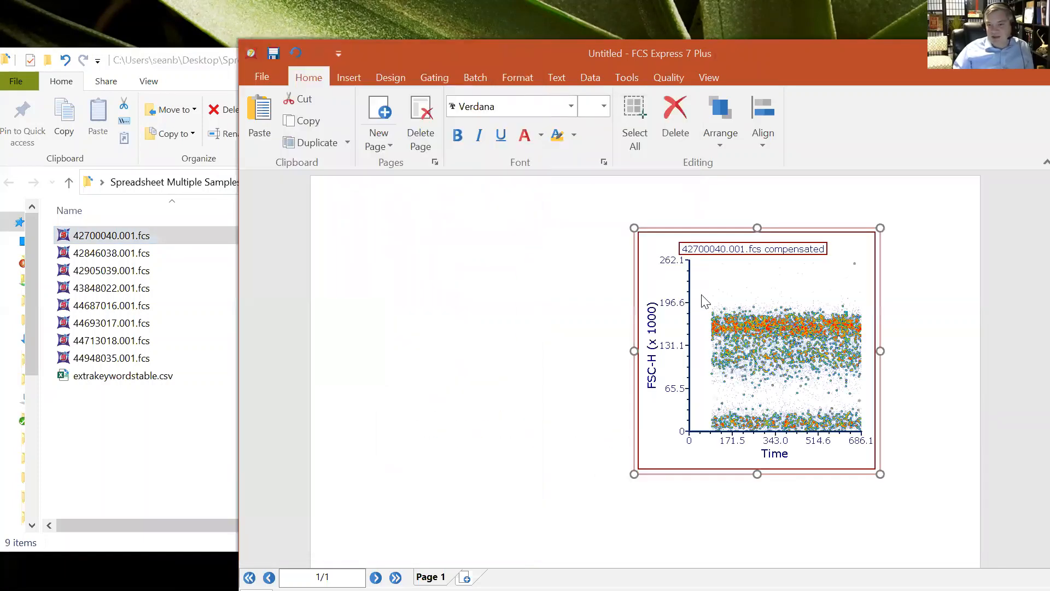
# Move the plot toward the page's left side and set its Y axis to CD4 PE-Cy7-A
pyautogui.moveTo(725, 246); pyautogui.dragTo(475, 233)
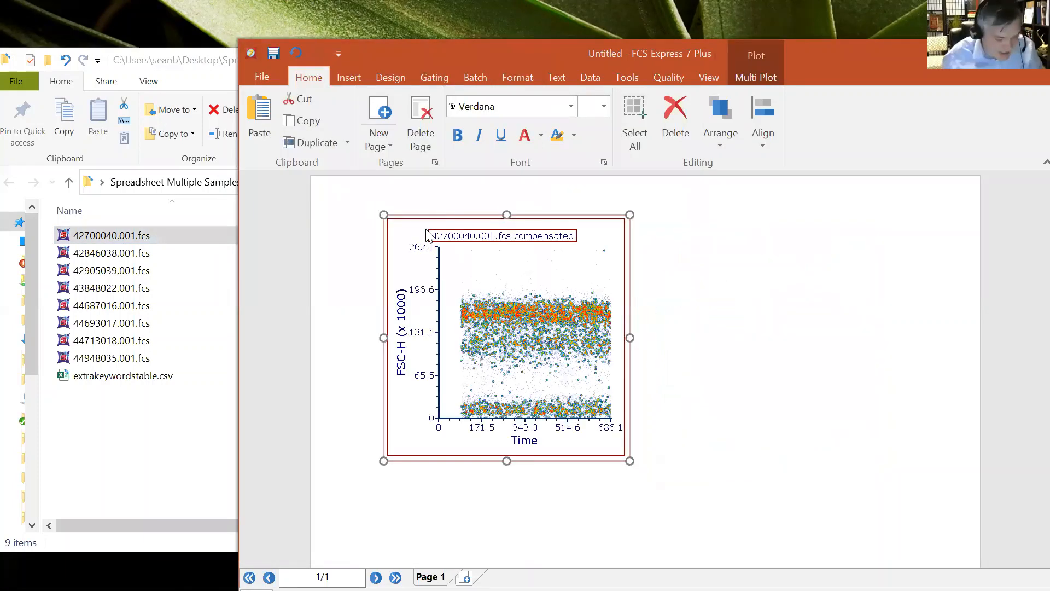
pyautogui.click(402, 350)
pyautogui.write('cd')
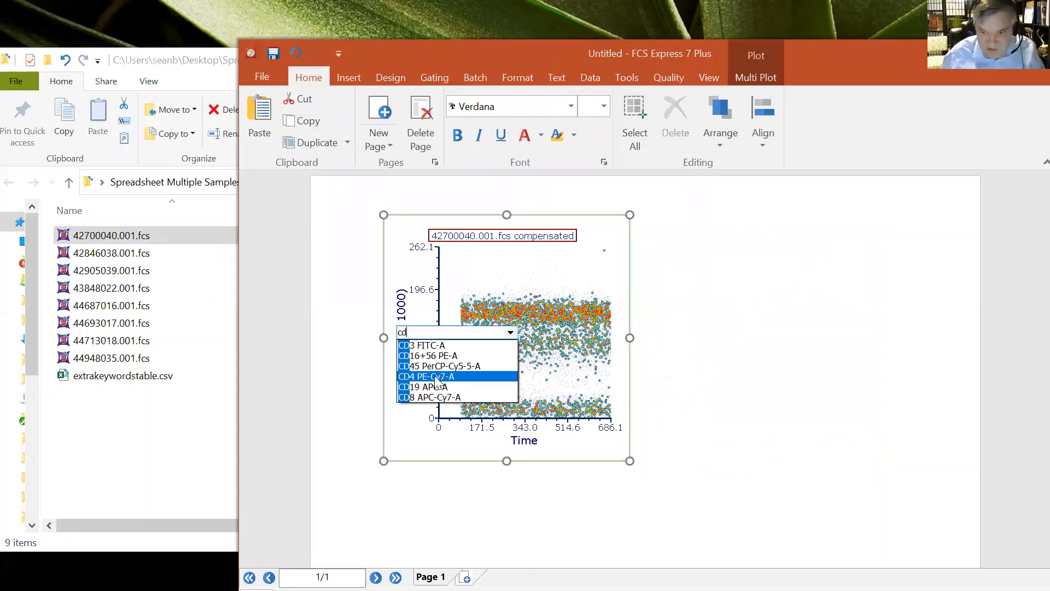
pyautogui.click(436, 377)
# Set the plot's X axis to CD8 APC-Cy7-A
pyautogui.click(538, 442)
pyautogui.write('c8')
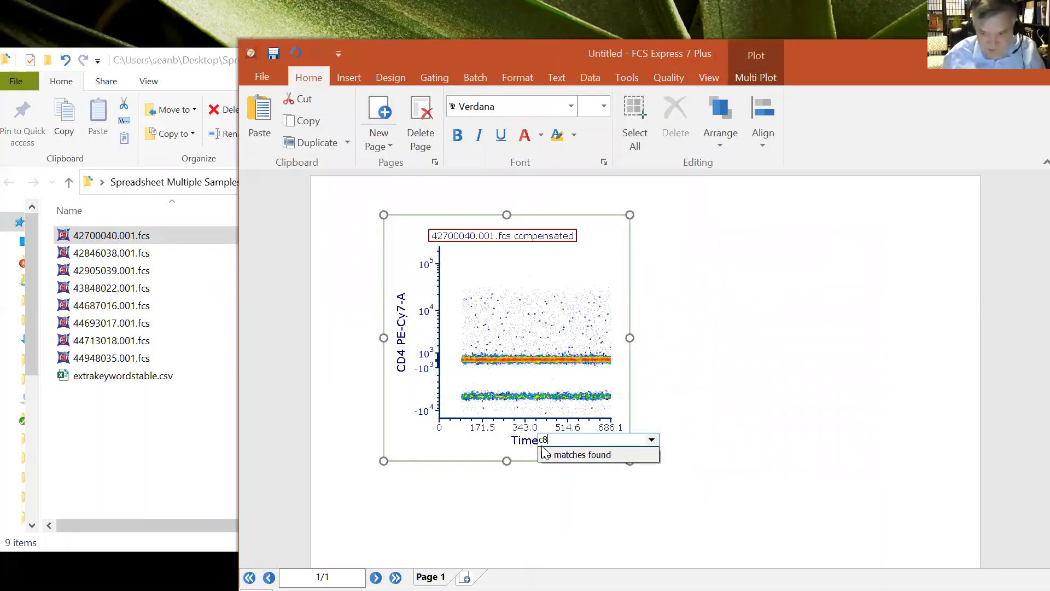
pyautogui.press('BackSpace')
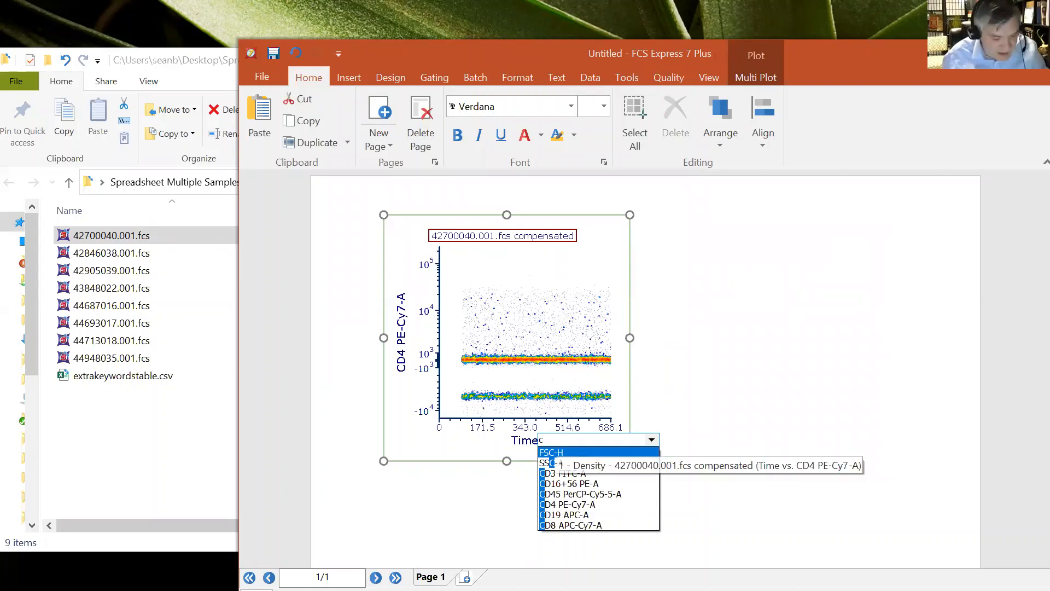
pyautogui.write('d8')
pyautogui.click(561, 453)
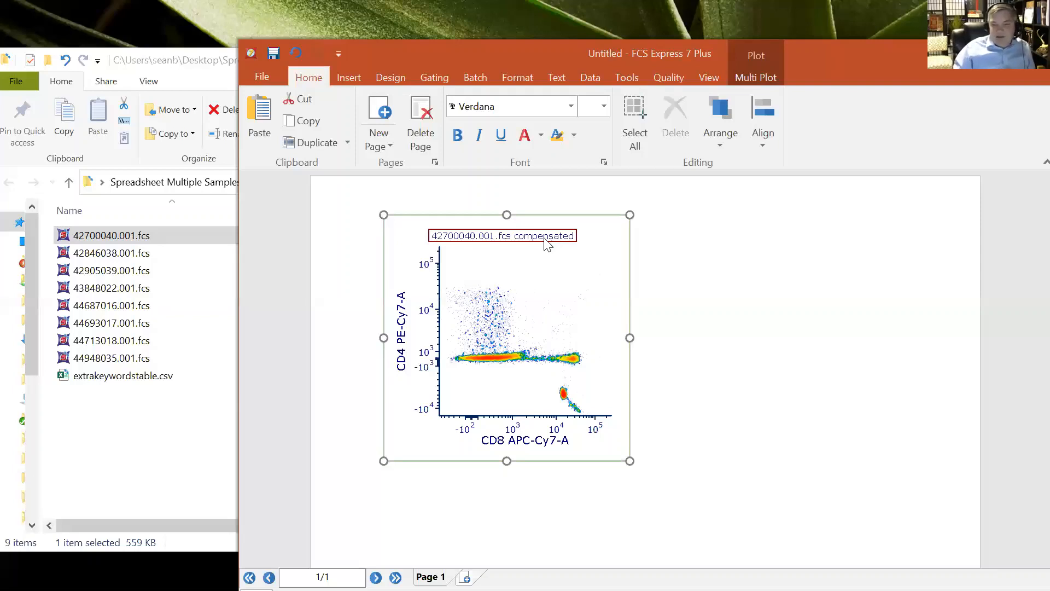
# Try setting the user option for compensation in new layouts to Compensation Default, then FCS File
pyautogui.click(264, 76)
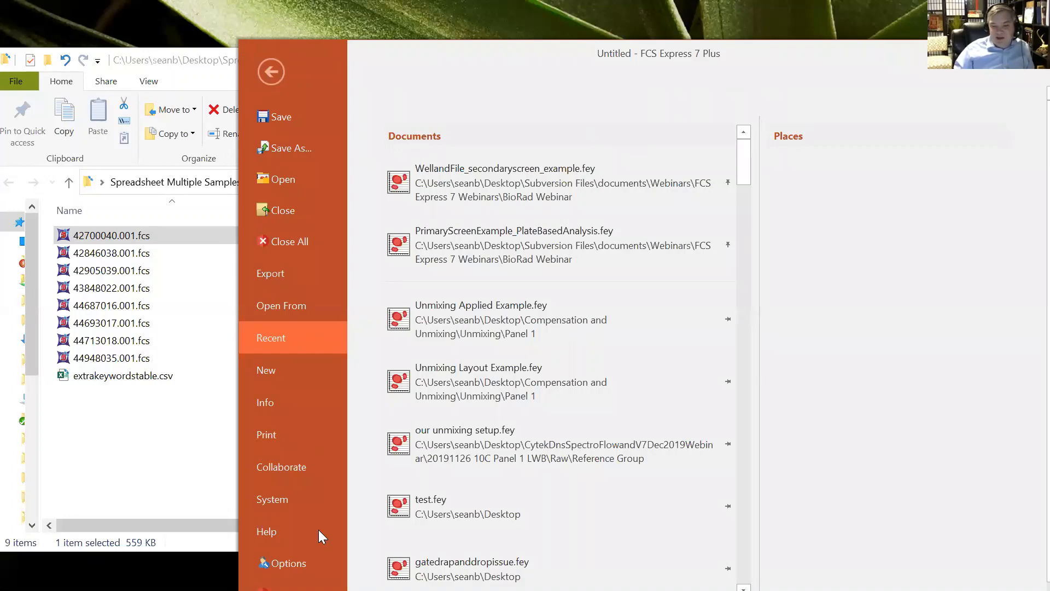
pyautogui.click(282, 562)
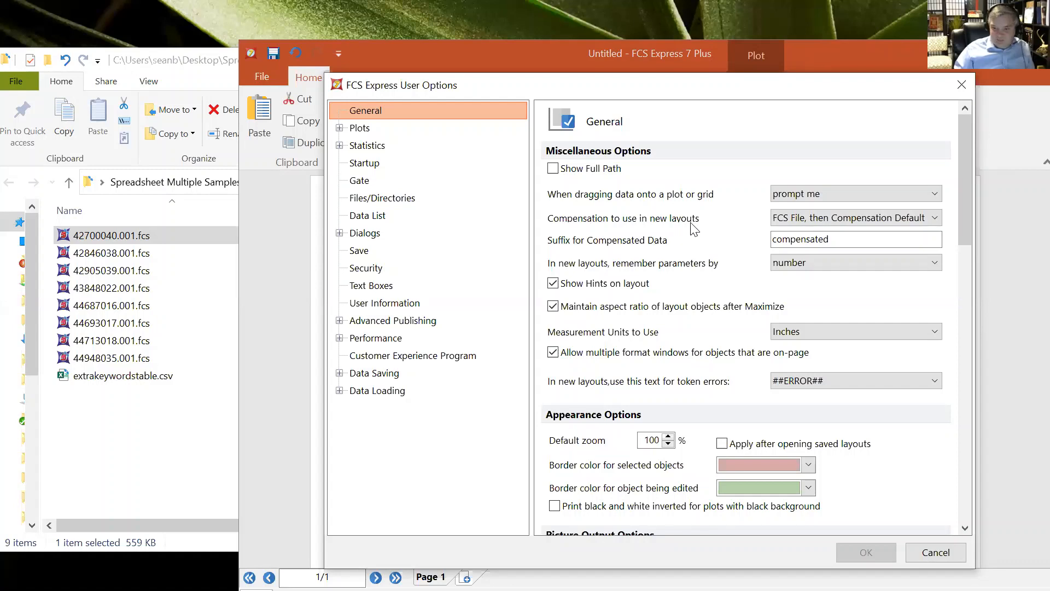
pyautogui.click(804, 221)
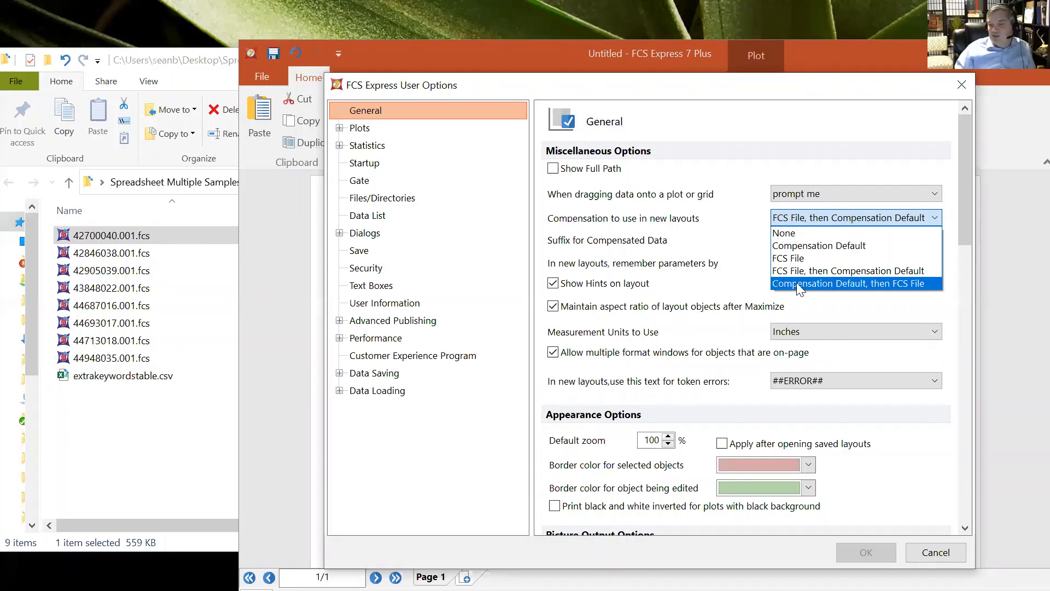
pyautogui.click(859, 283)
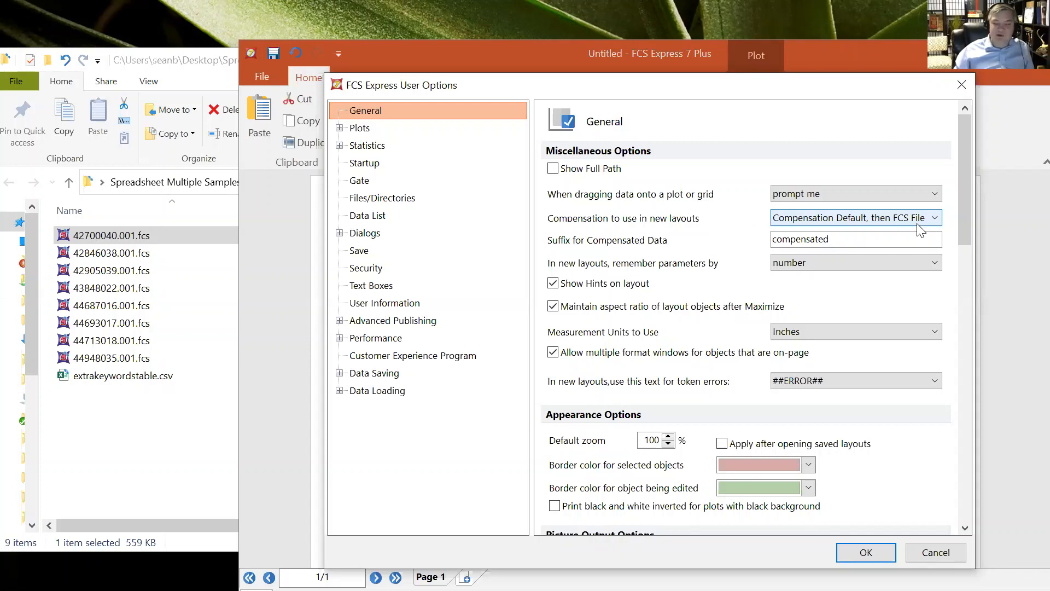
pyautogui.click(892, 235)
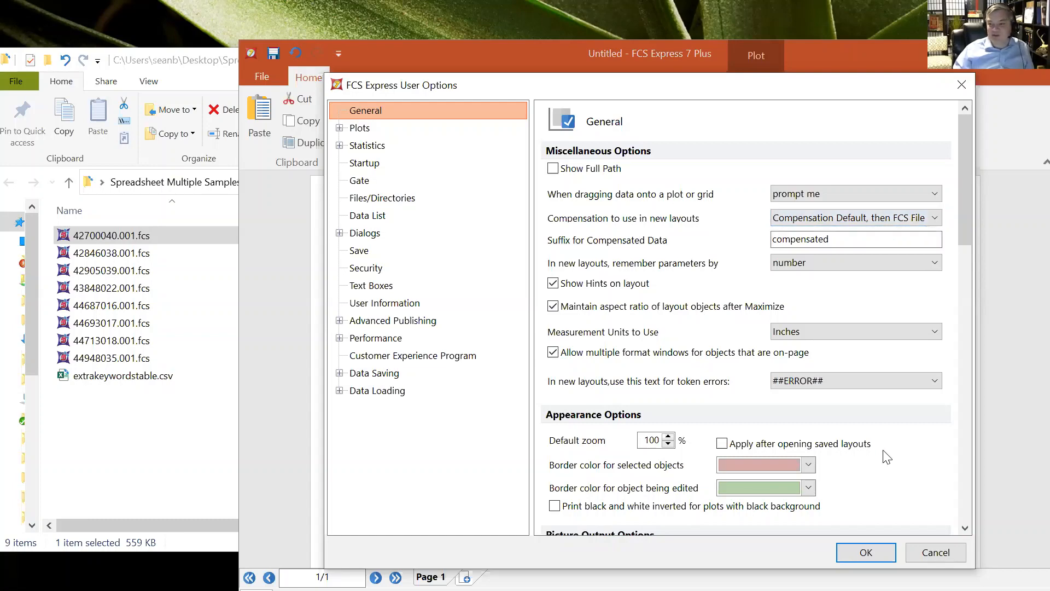
pyautogui.click(939, 555)
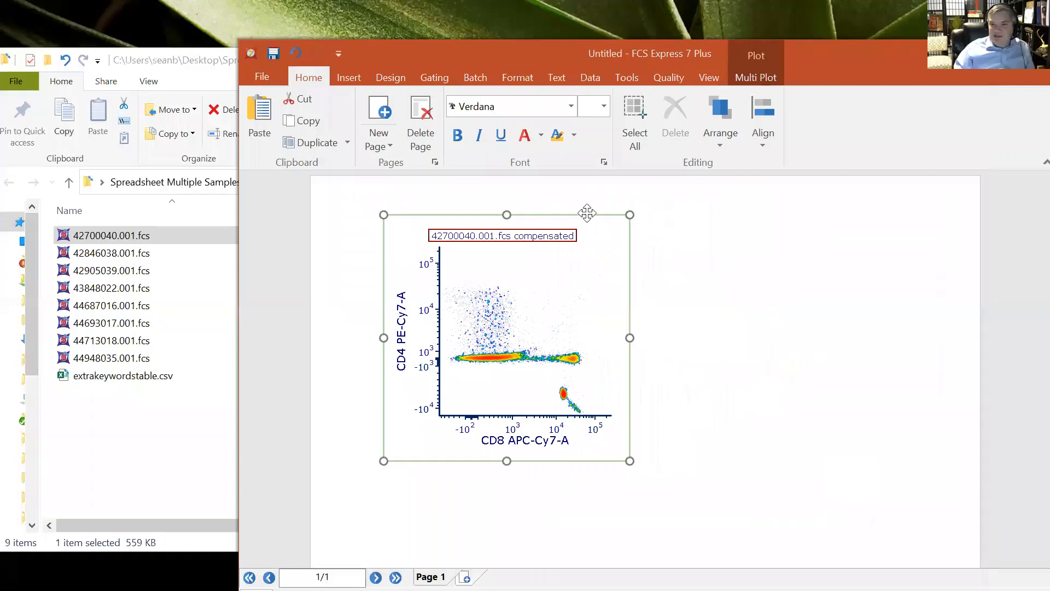
# Open the Compensation and Unmixing > Unmixing > Panel 1 > Unmixed > Sample folder
pyautogui.click(193, 64)
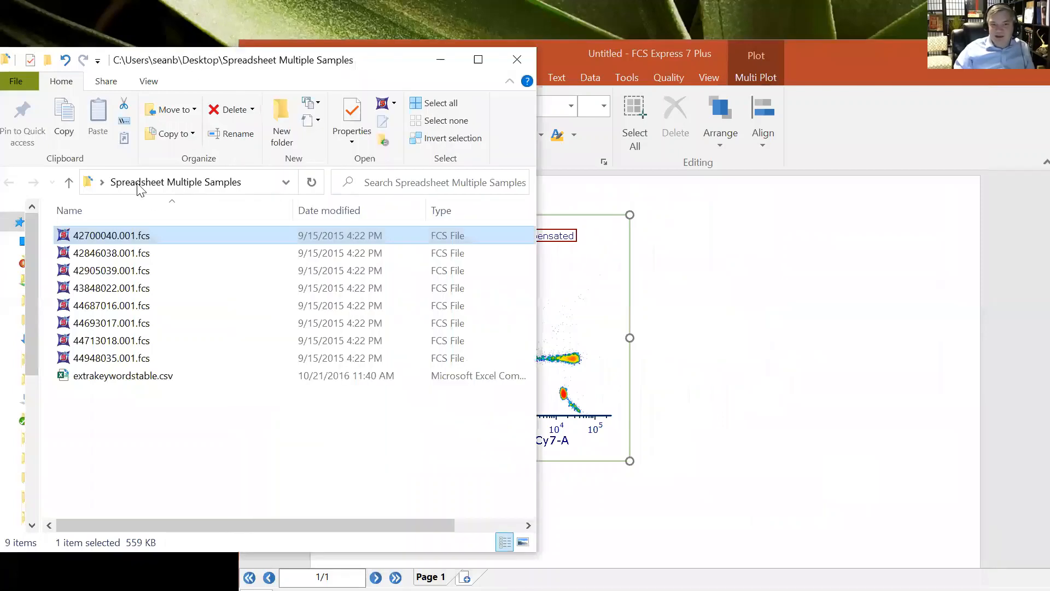
pyautogui.click(517, 59)
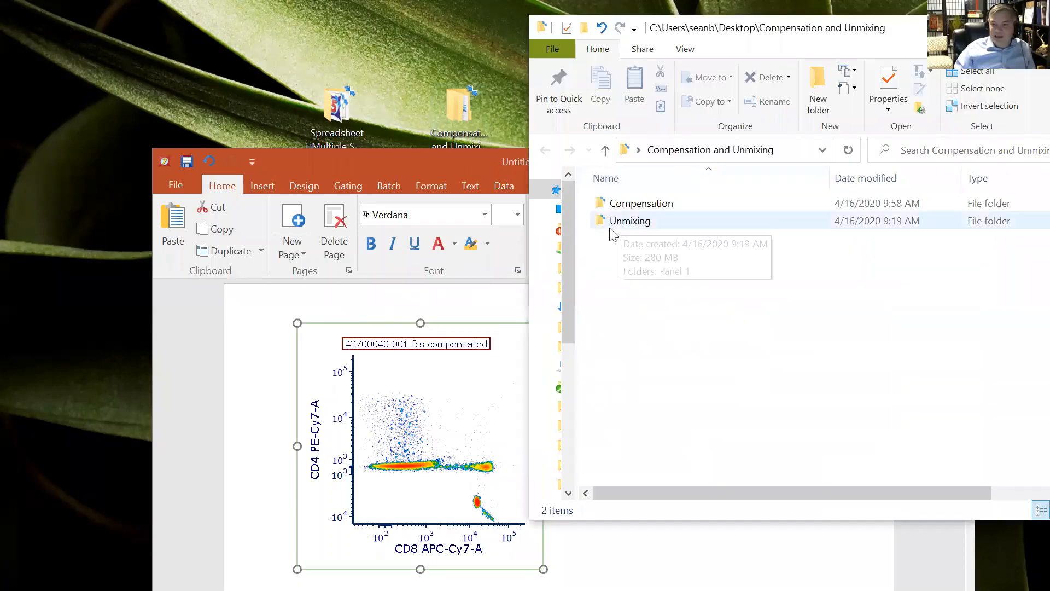
pyautogui.doubleClick(627, 222)
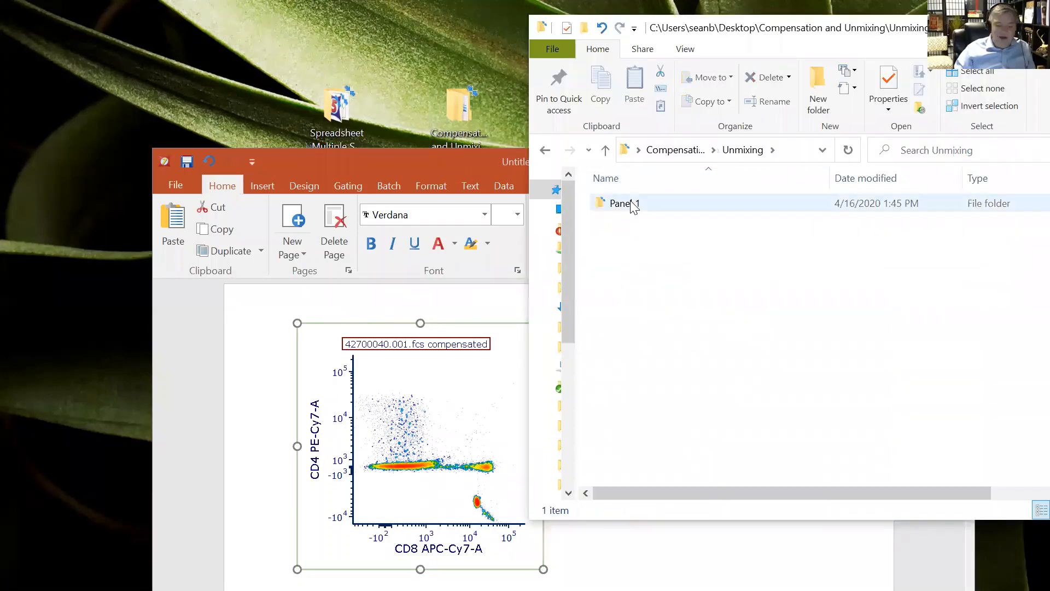
pyautogui.doubleClick(632, 204)
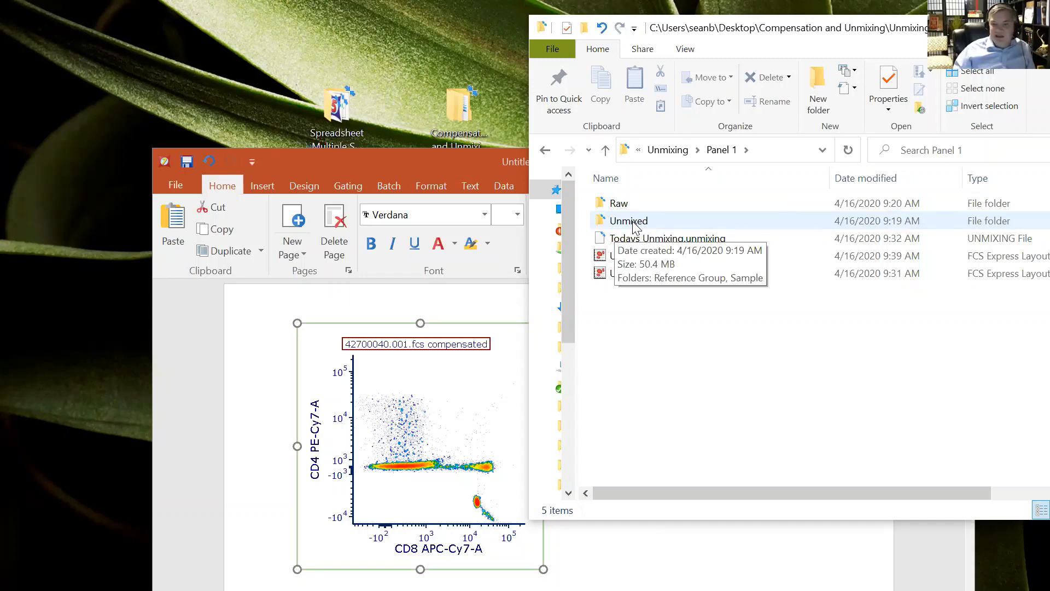
pyautogui.doubleClick(629, 221)
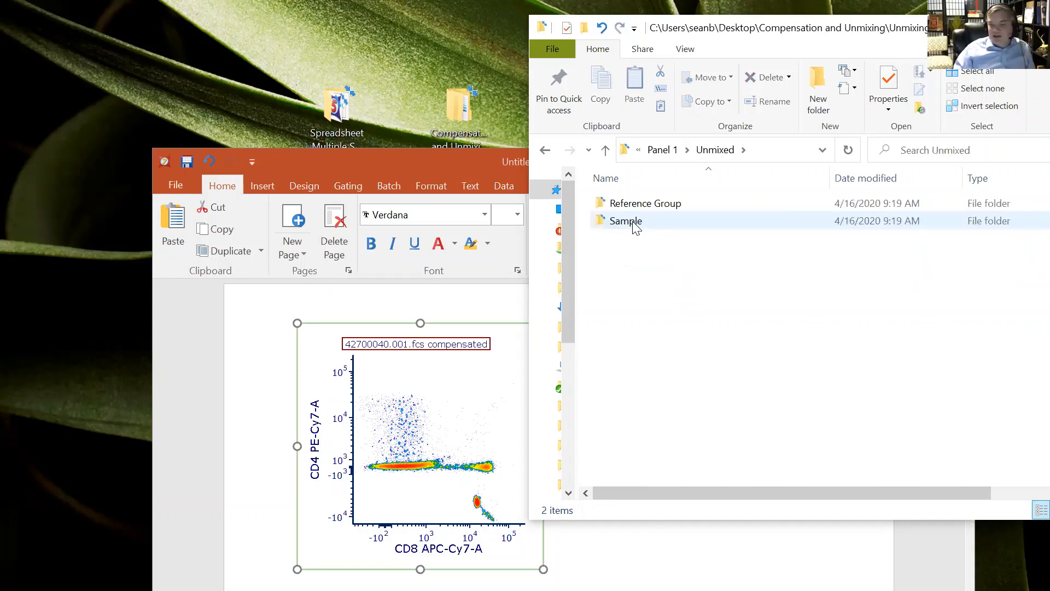
pyautogui.doubleClick(634, 227)
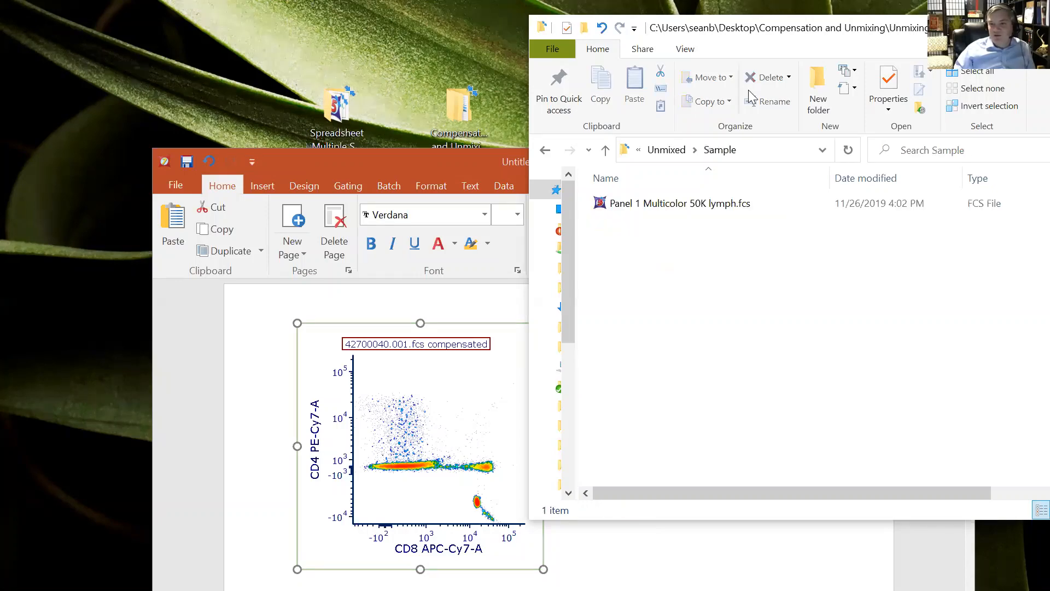
pyautogui.moveTo(765, 43); pyautogui.dragTo(856, 41)
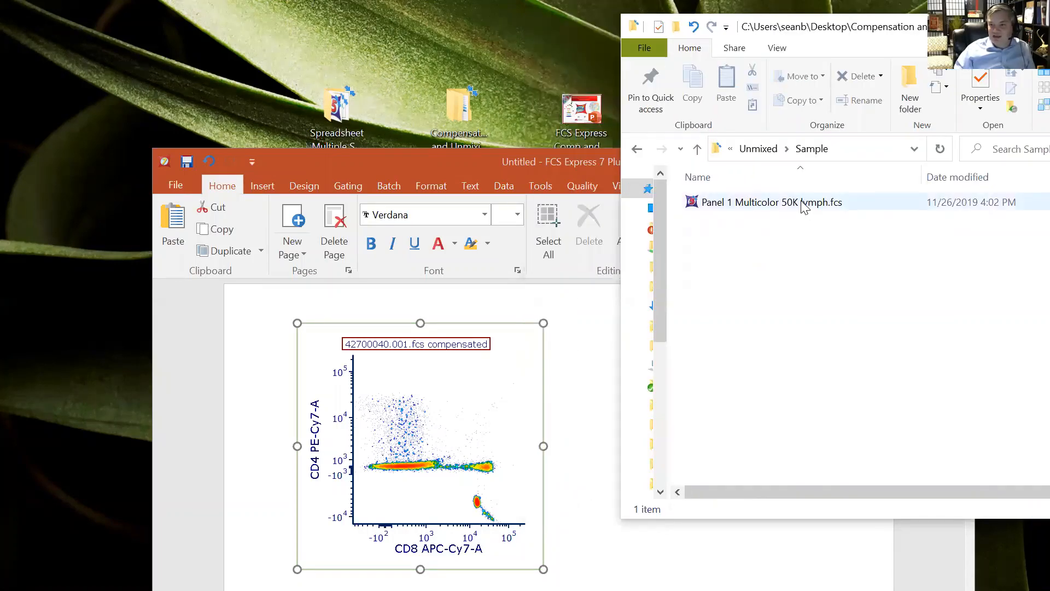
# Add Panel 1 Multicolor 50K lymph.fcs to the page as a Density plot beside the first plot
pyautogui.moveTo(803, 202); pyautogui.dragTo(579, 323)
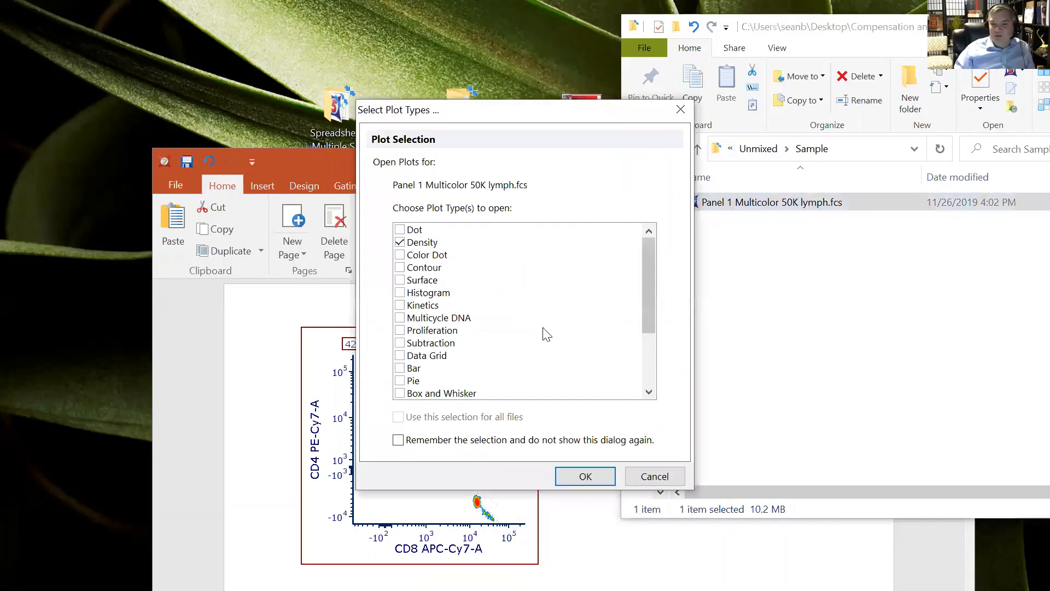
pyautogui.click(585, 476)
pyautogui.click(566, 163)
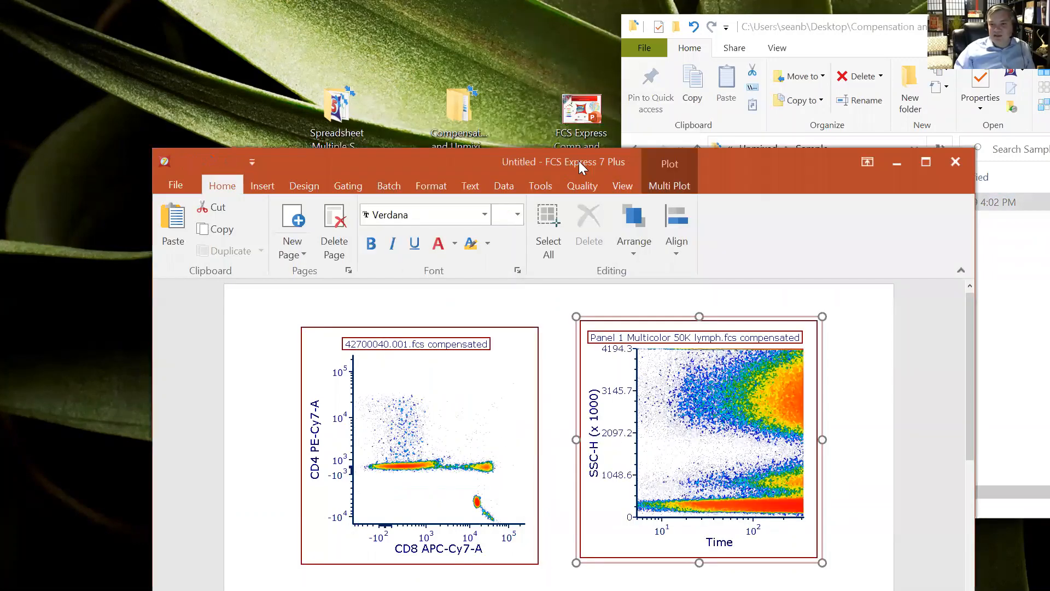
pyautogui.moveTo(578, 161); pyautogui.dragTo(445, 83)
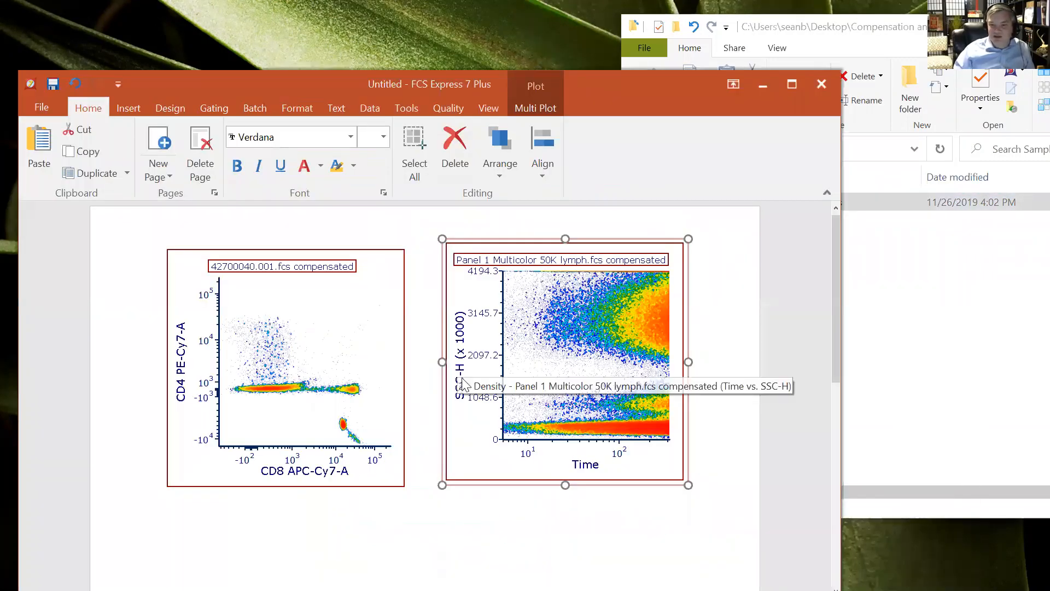
# Set the second plot's Y axis to CD8 and its X axis to CD3
pyautogui.click(463, 384)
pyautogui.click(473, 444)
pyautogui.click(586, 465)
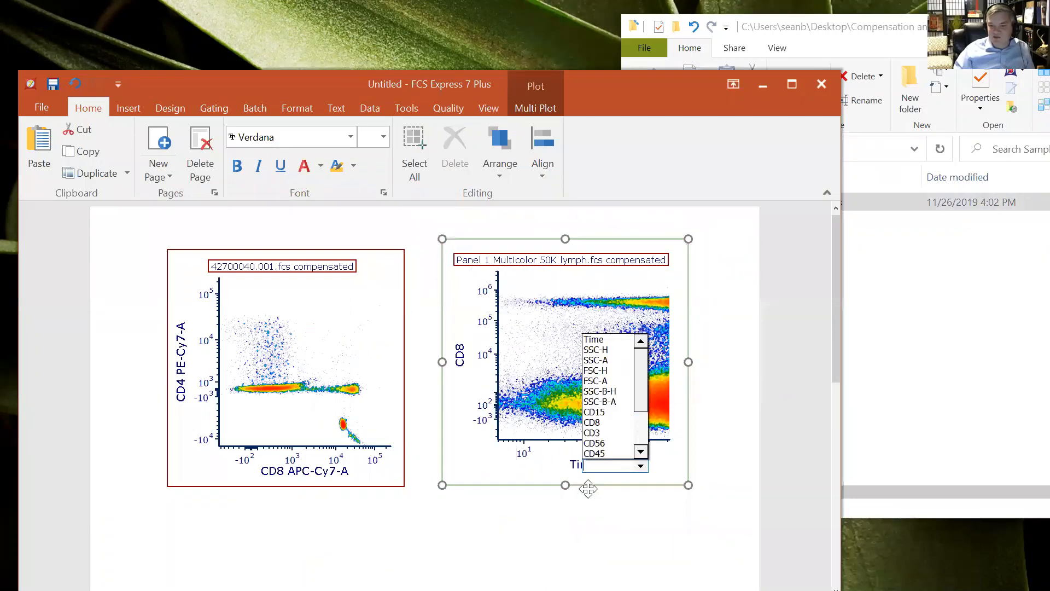
pyautogui.click(595, 433)
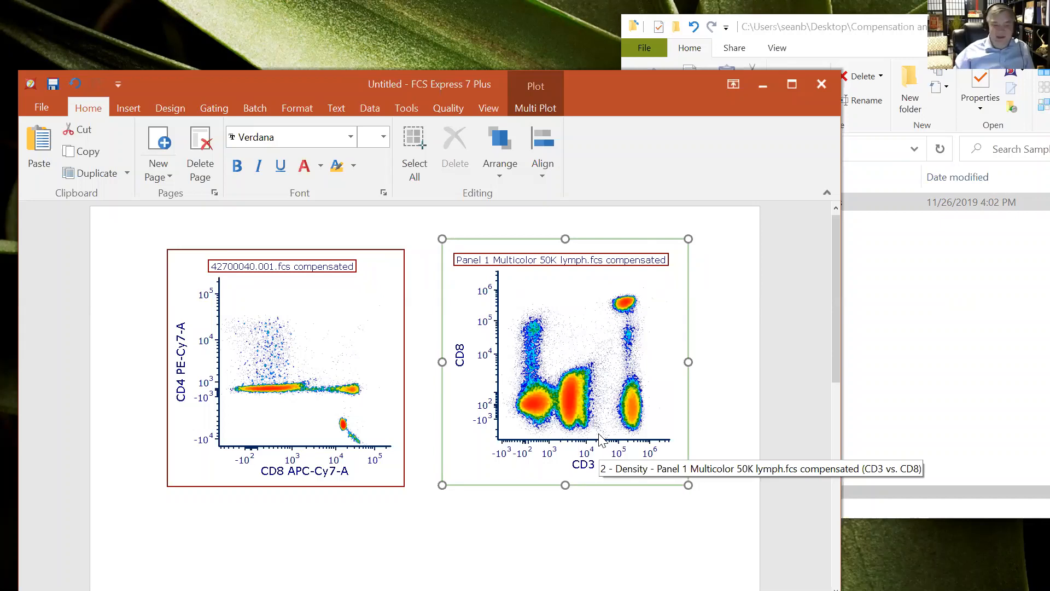
# Browse the Panel 1 unmixing folders, Unmixed and Raw, in the file explorer
pyautogui.click(909, 28)
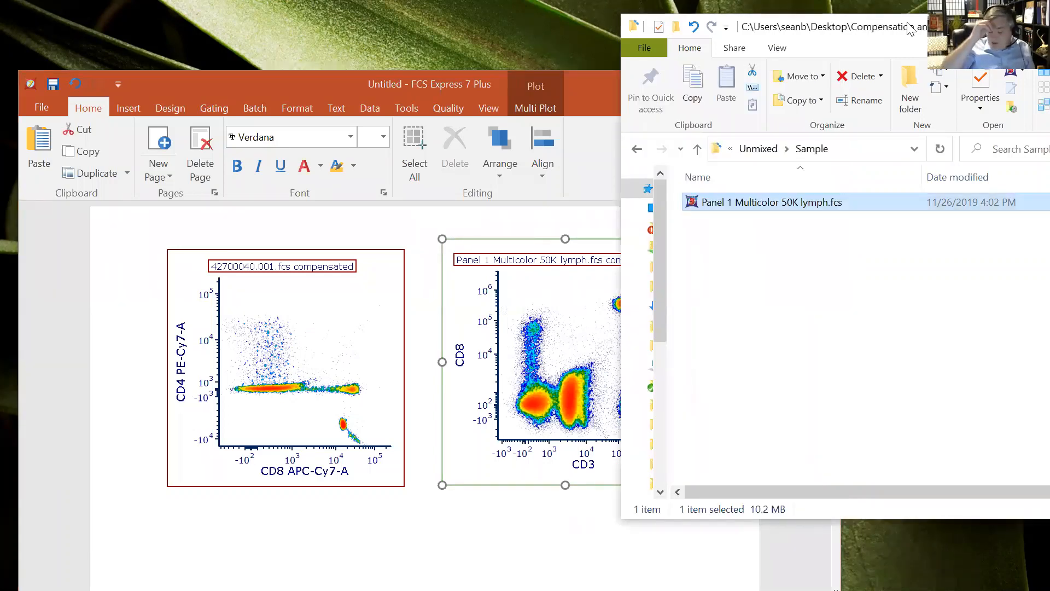
pyautogui.click(760, 150)
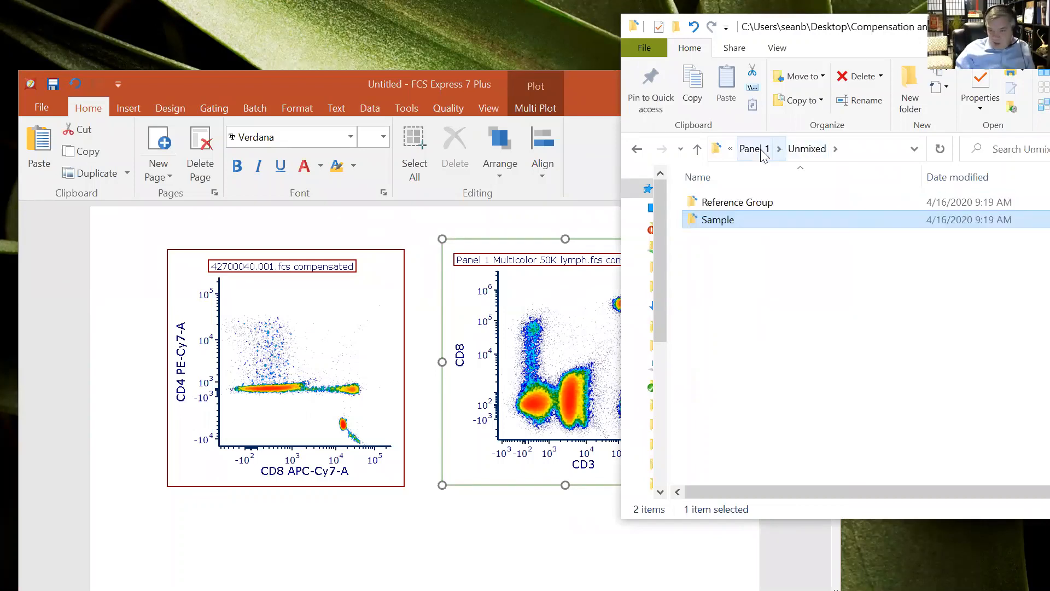
pyautogui.click(763, 151)
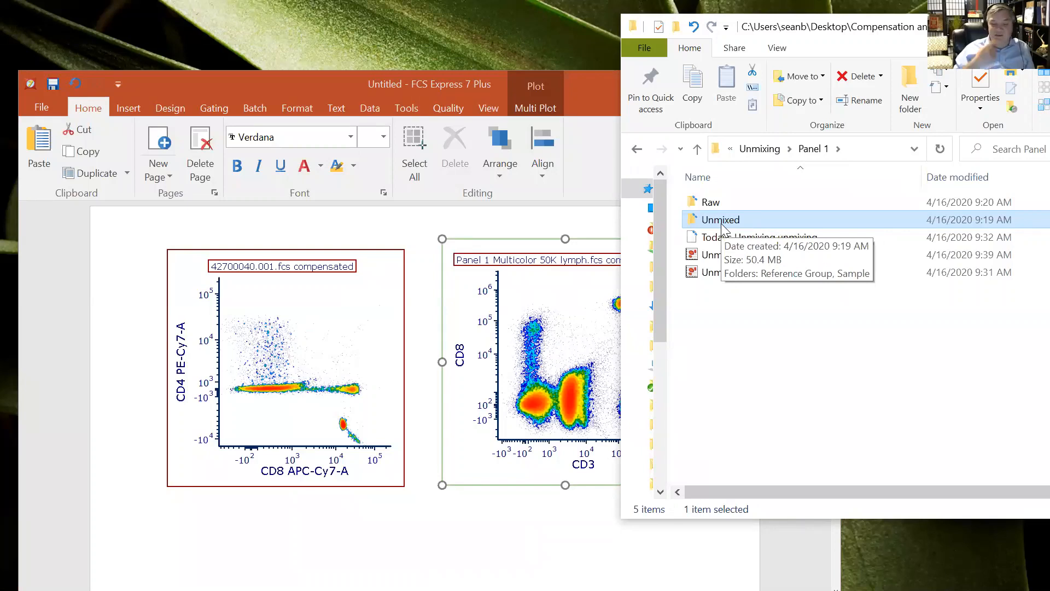
pyautogui.doubleClick(719, 195)
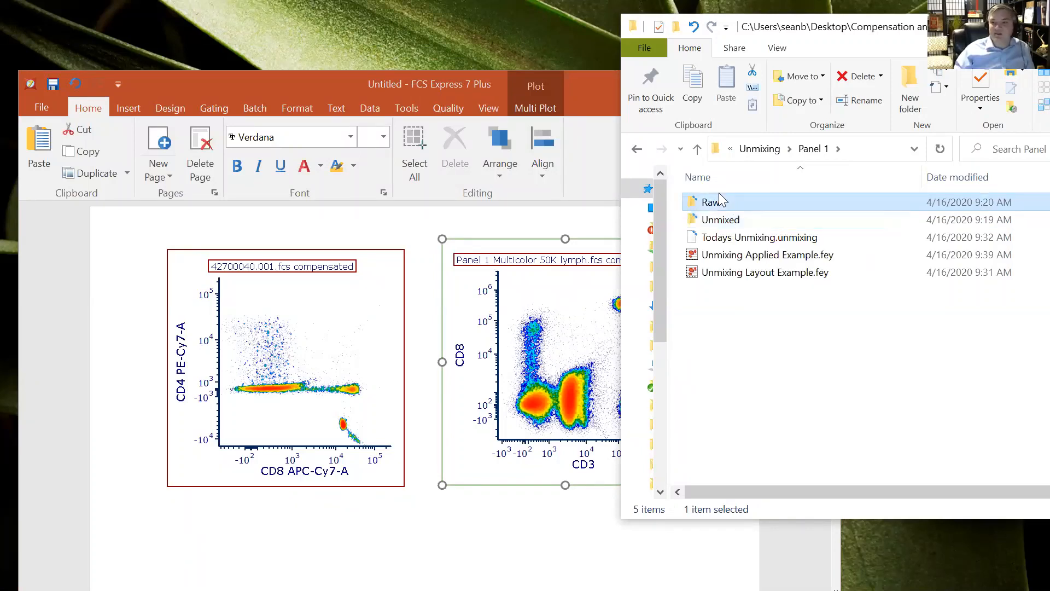
pyautogui.click(639, 153)
pyautogui.click(640, 154)
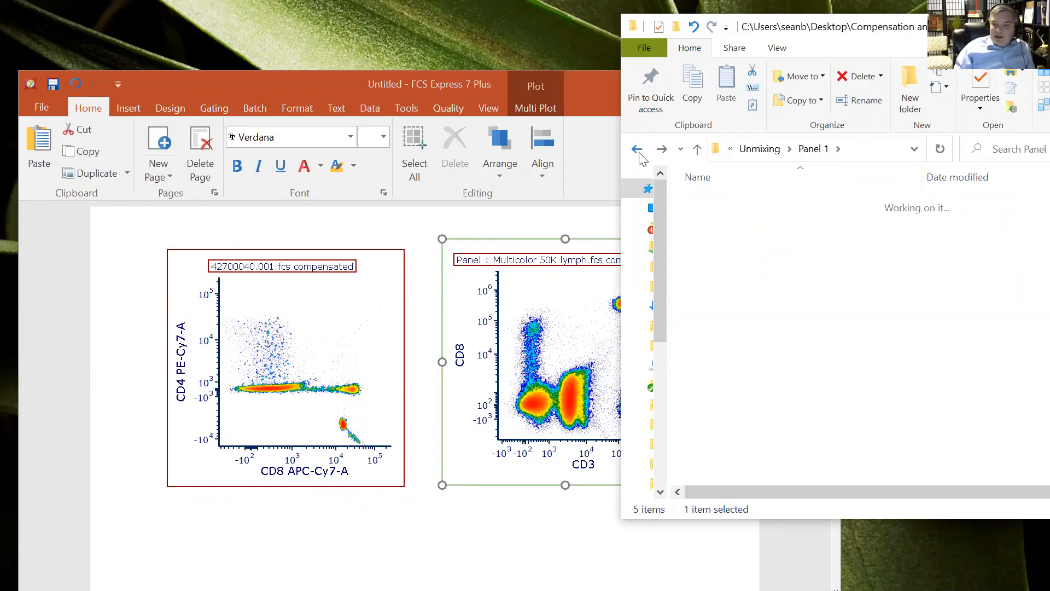
# Delete both plots from the layout page
pyautogui.click(505, 240)
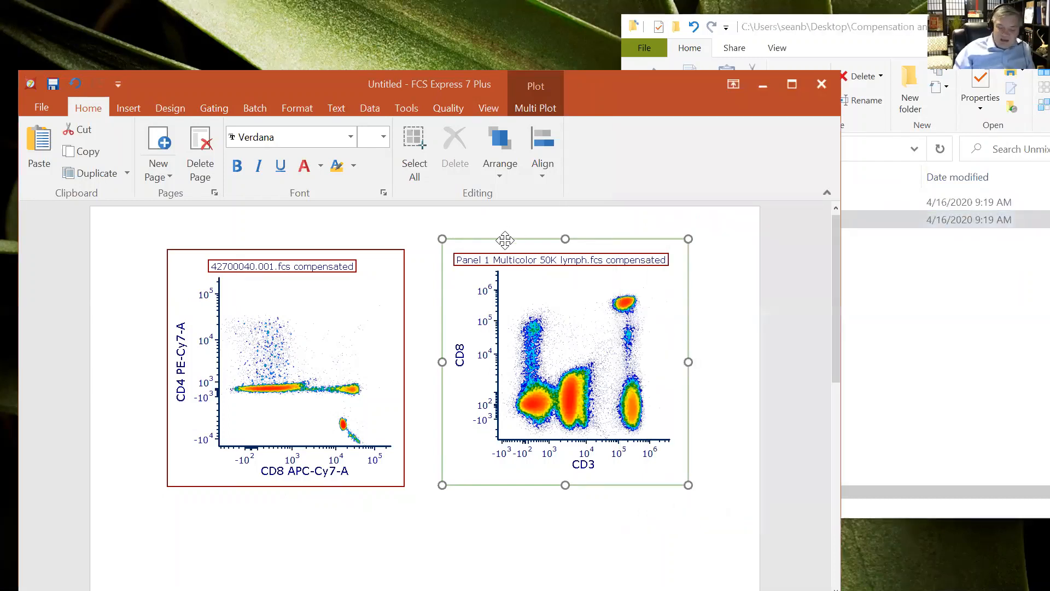
pyautogui.press('Delete')
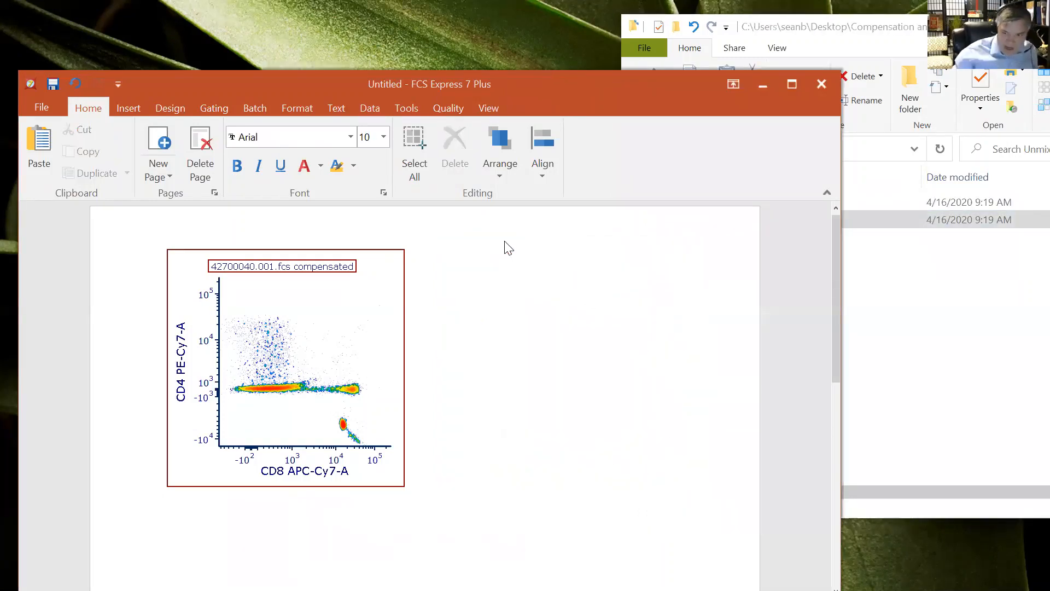
pyautogui.click(373, 251)
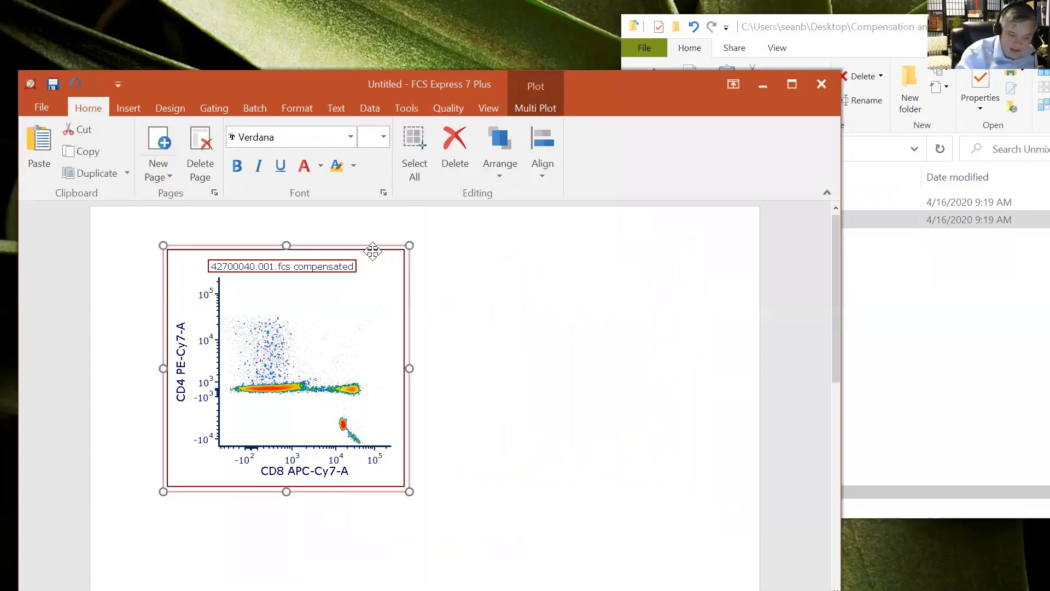
pyautogui.press('Delete')
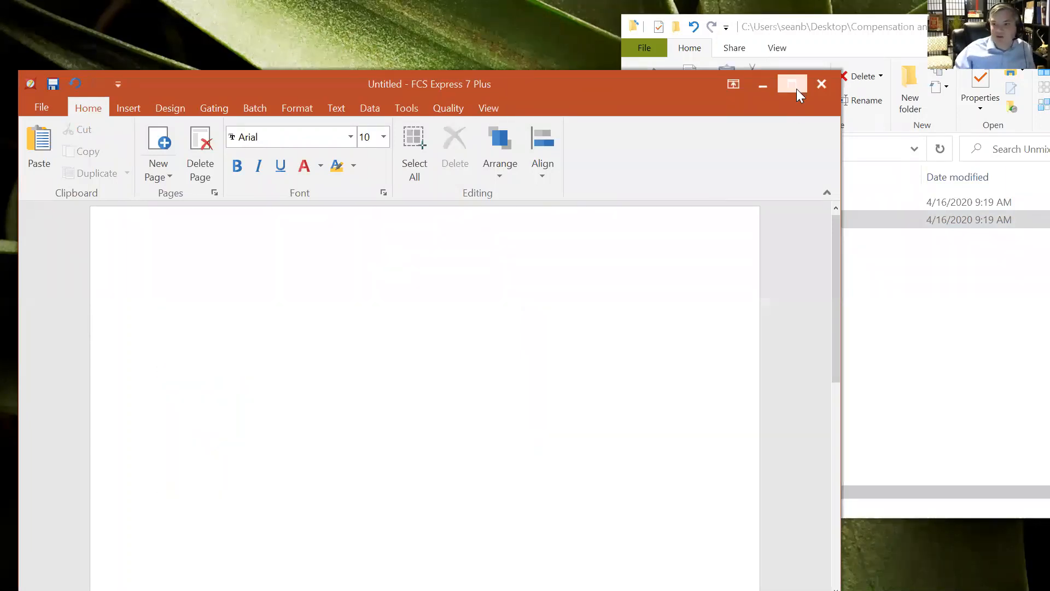
# Maximize the window and remove all data files from the Data List
pyautogui.click(796, 88)
pyautogui.click(354, 41)
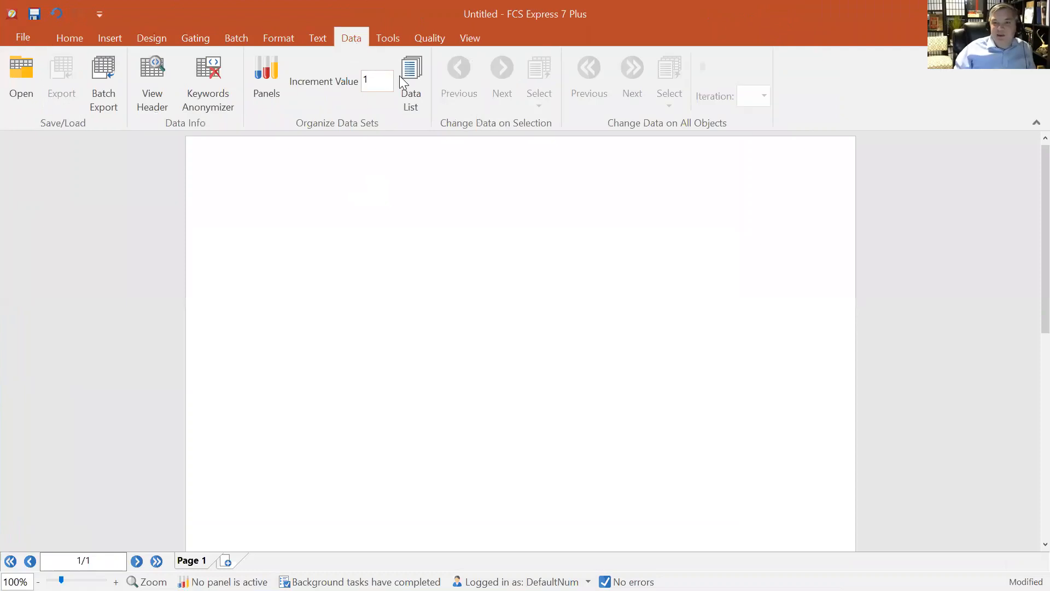
pyautogui.click(400, 76)
pyautogui.moveTo(520, 368); pyautogui.dragTo(537, 225)
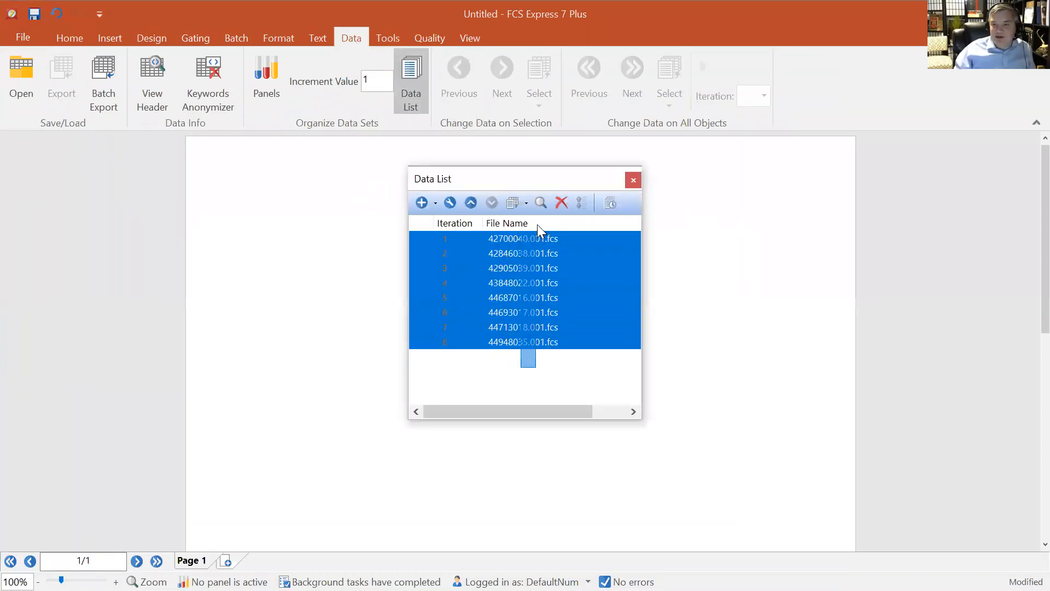
pyautogui.click(559, 202)
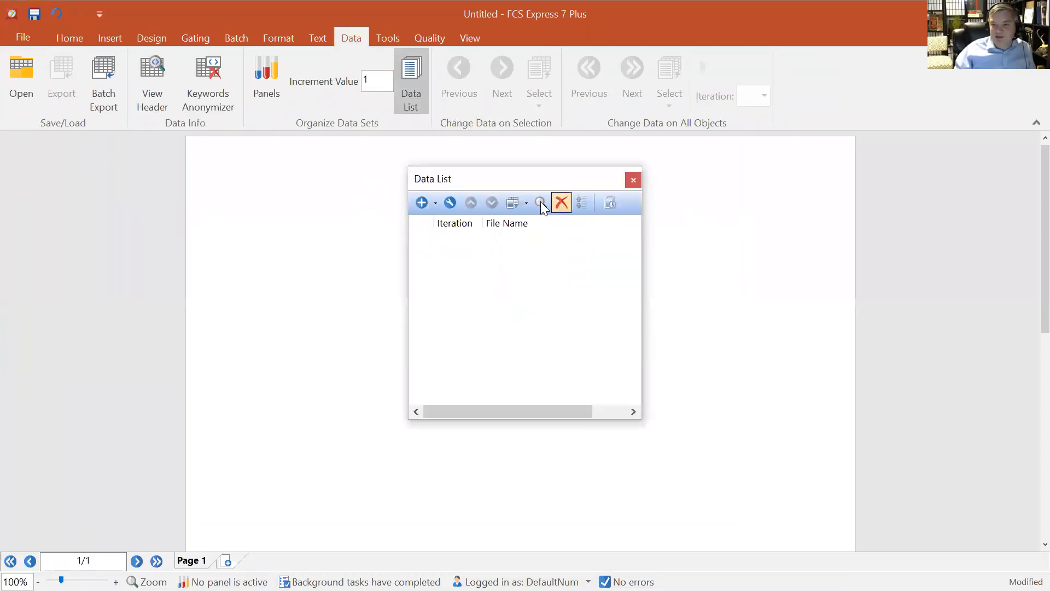
pyautogui.click(633, 181)
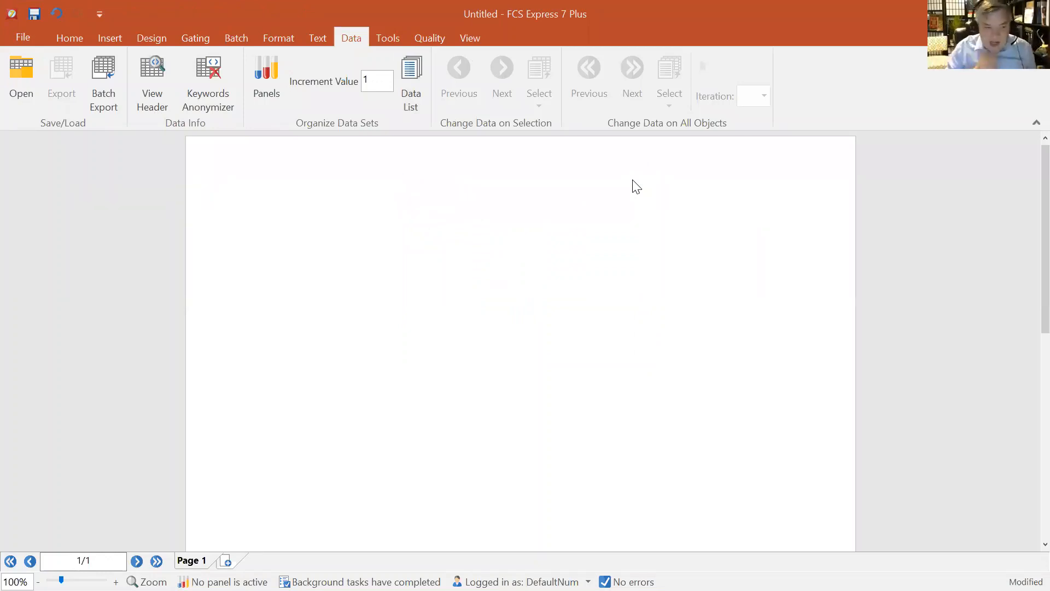
# Open the Compensation and Unmixing dialog and the Spreadsheet Multiple Samples folder on the desktop
pyautogui.click(385, 39)
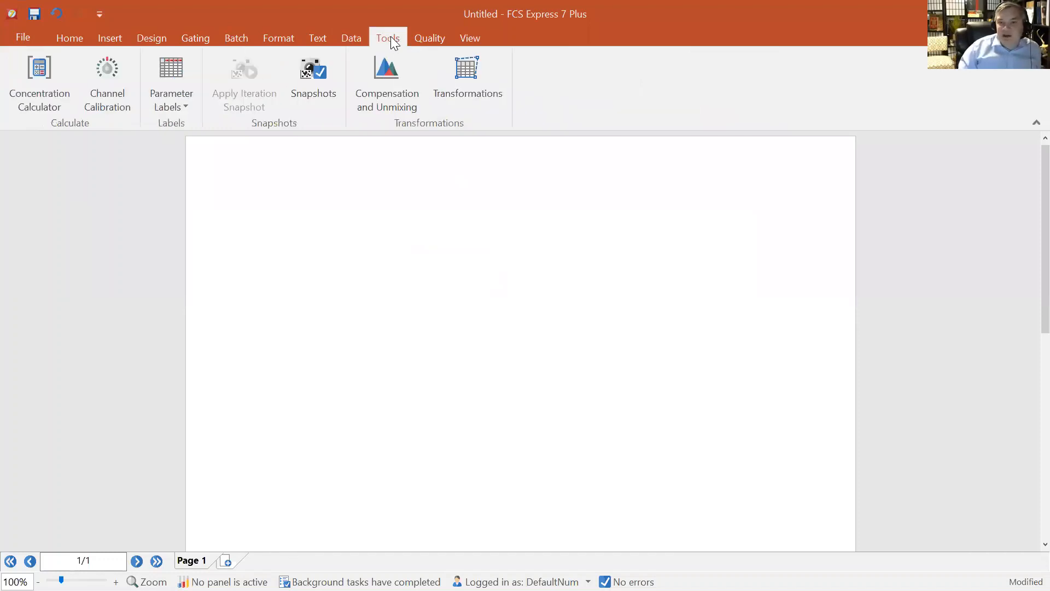
pyautogui.click(401, 104)
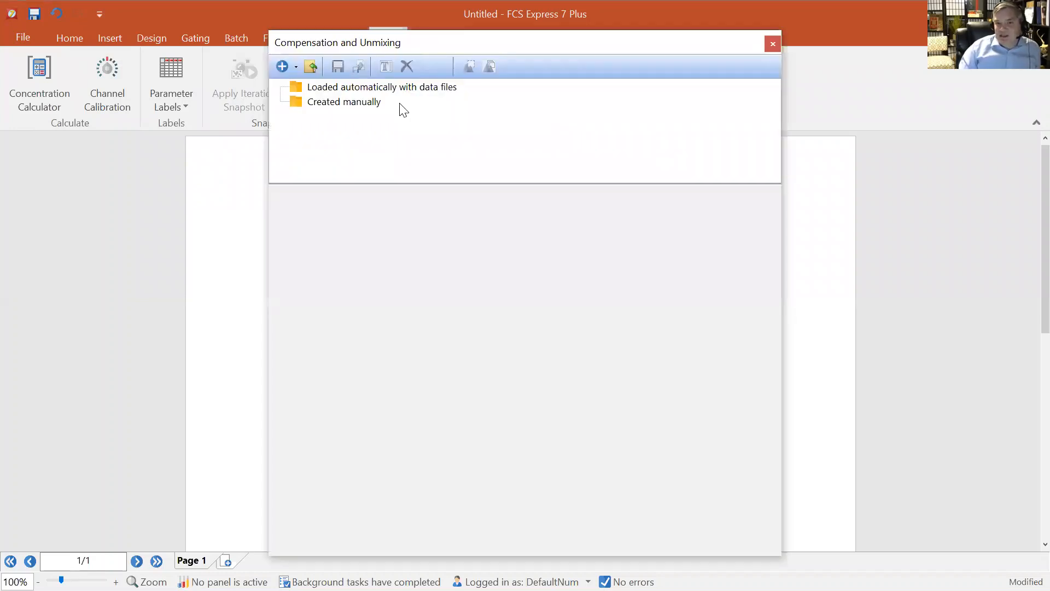
pyautogui.moveTo(415, 46); pyautogui.dragTo(601, 50)
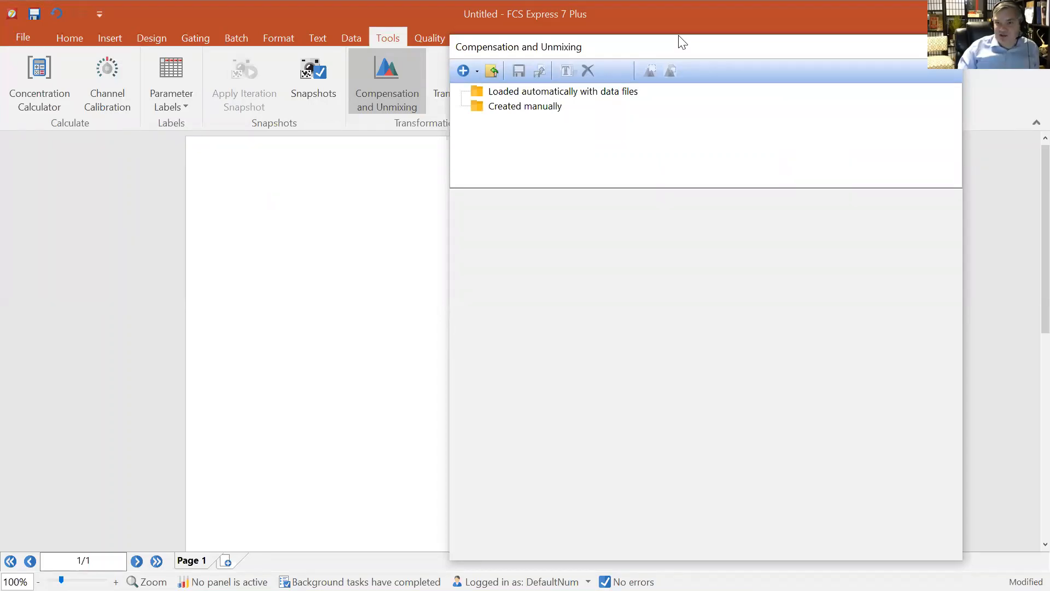
pyautogui.doubleClick(815, 29)
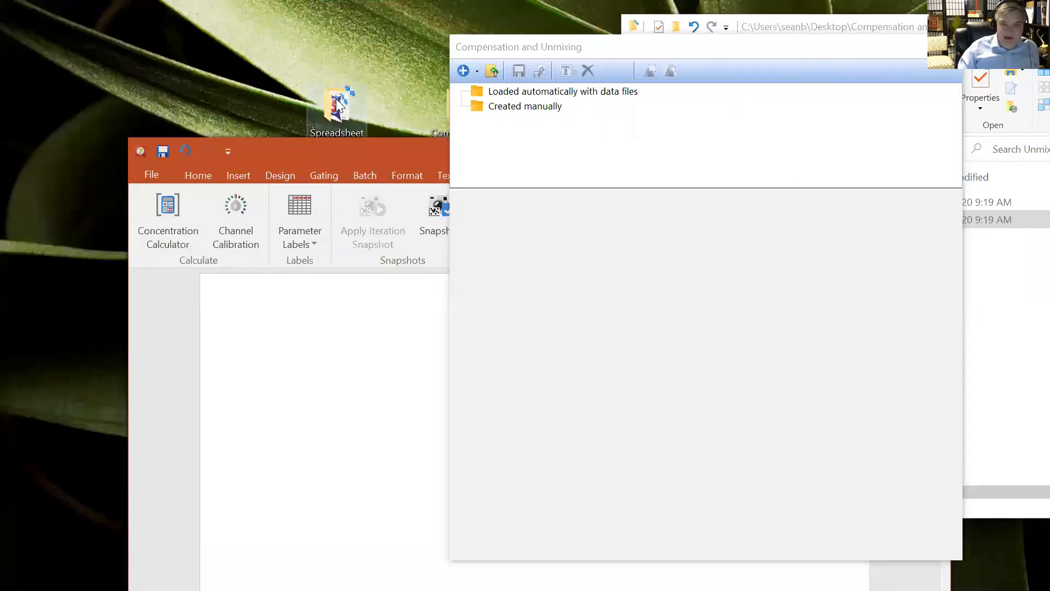
pyautogui.doubleClick(335, 101)
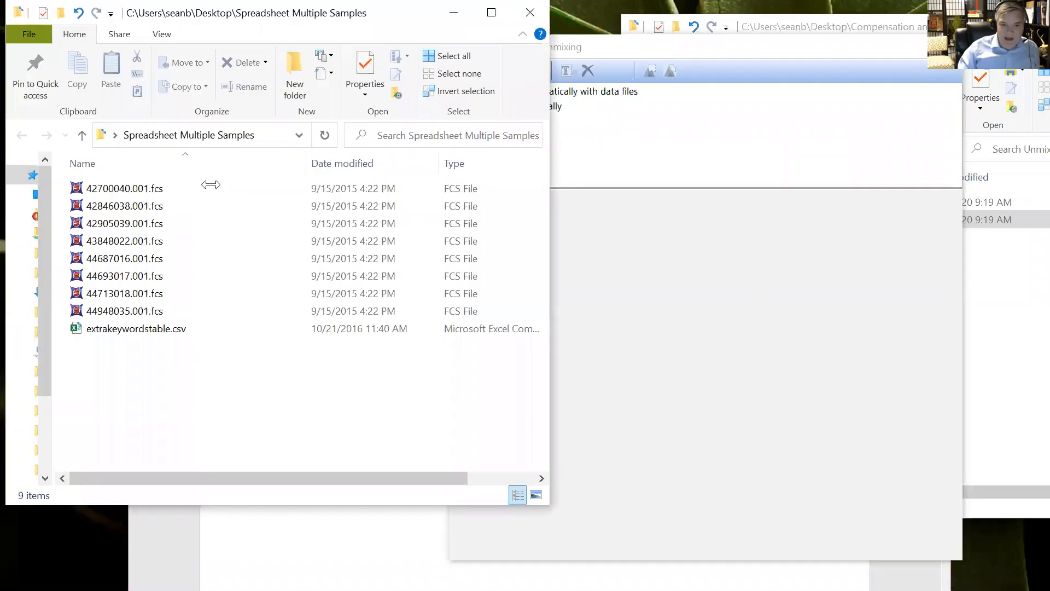
# Add 43848022.001.fcs to the page as a plot and move it up
pyautogui.moveTo(148, 241); pyautogui.dragTo(226, 364)
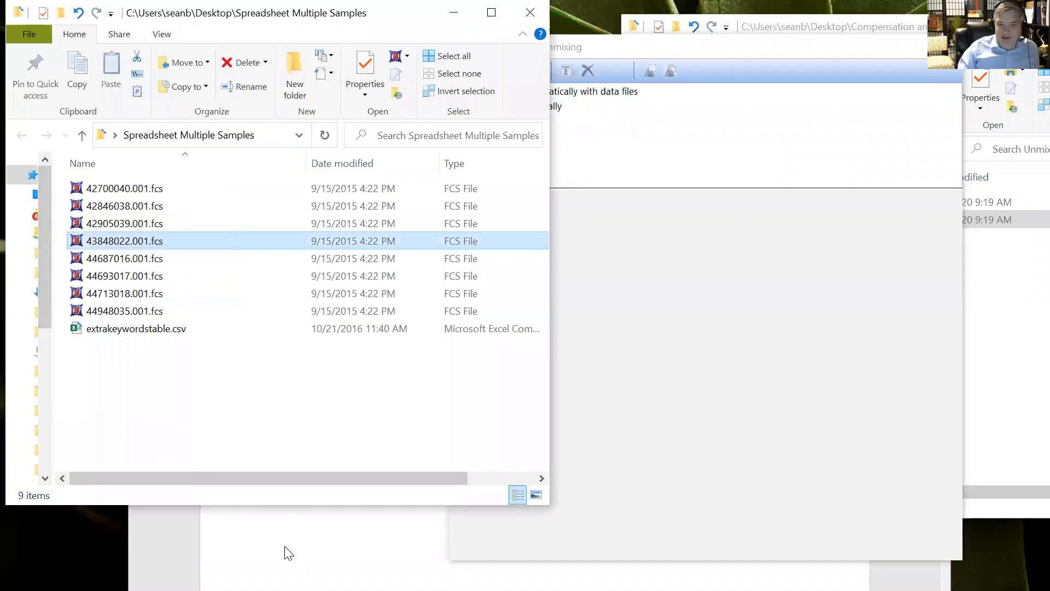
pyautogui.click(595, 475)
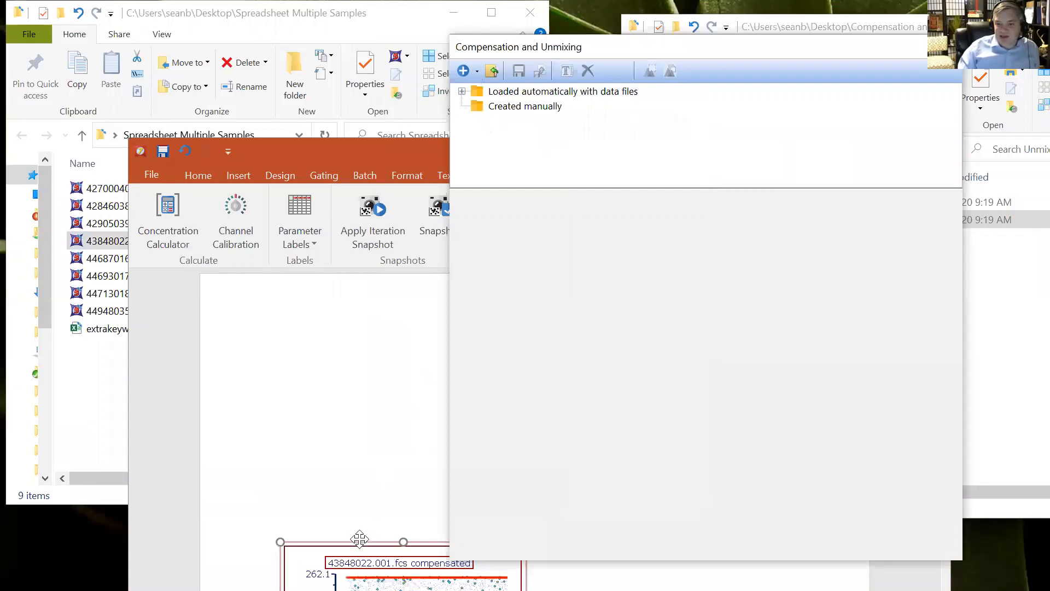
pyautogui.moveTo(359, 539); pyautogui.dragTo(310, 302)
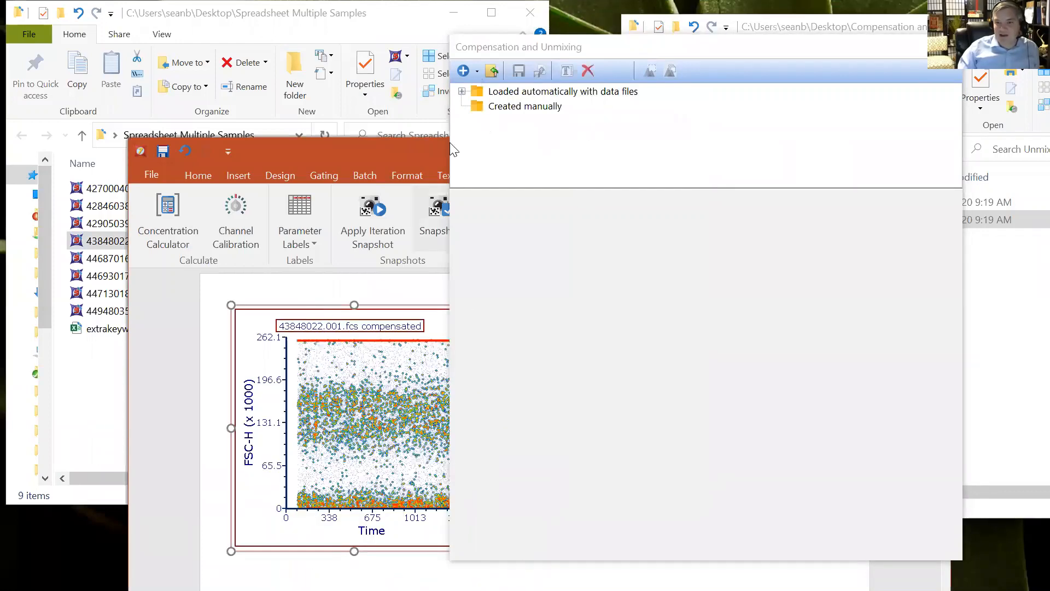
# Inspect the compensation loaded automatically with 43848022.001.fcs, viewing its compensation and spillover matrices
pyautogui.click(462, 92)
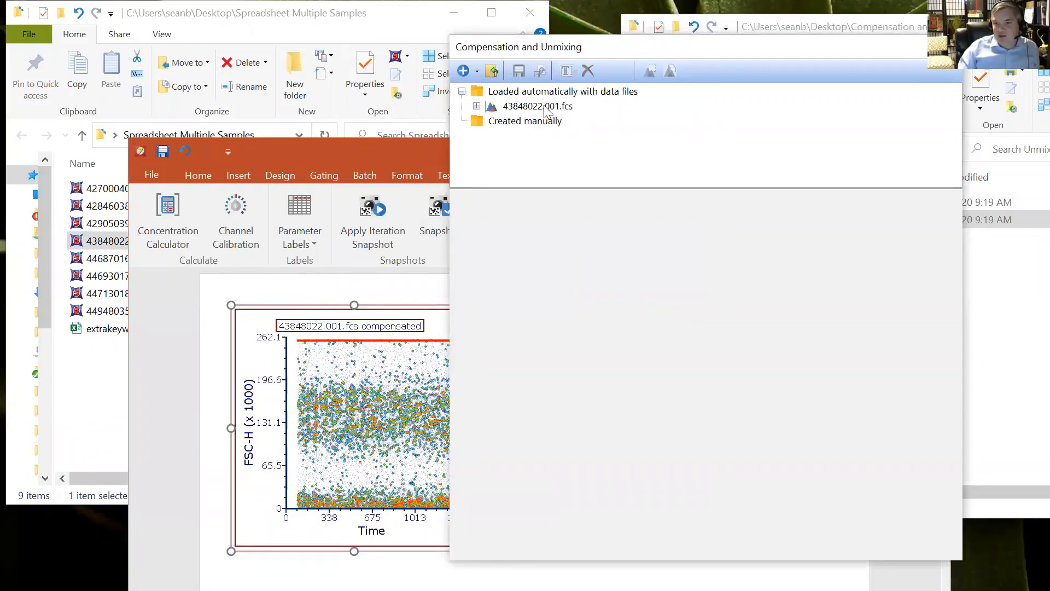
pyautogui.click(546, 107)
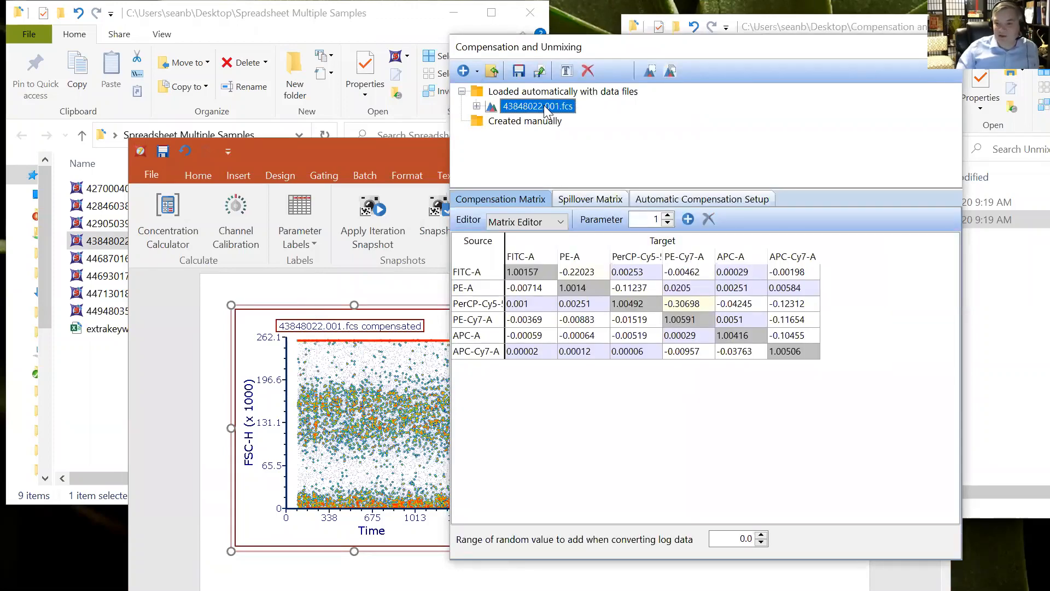
pyautogui.click(592, 198)
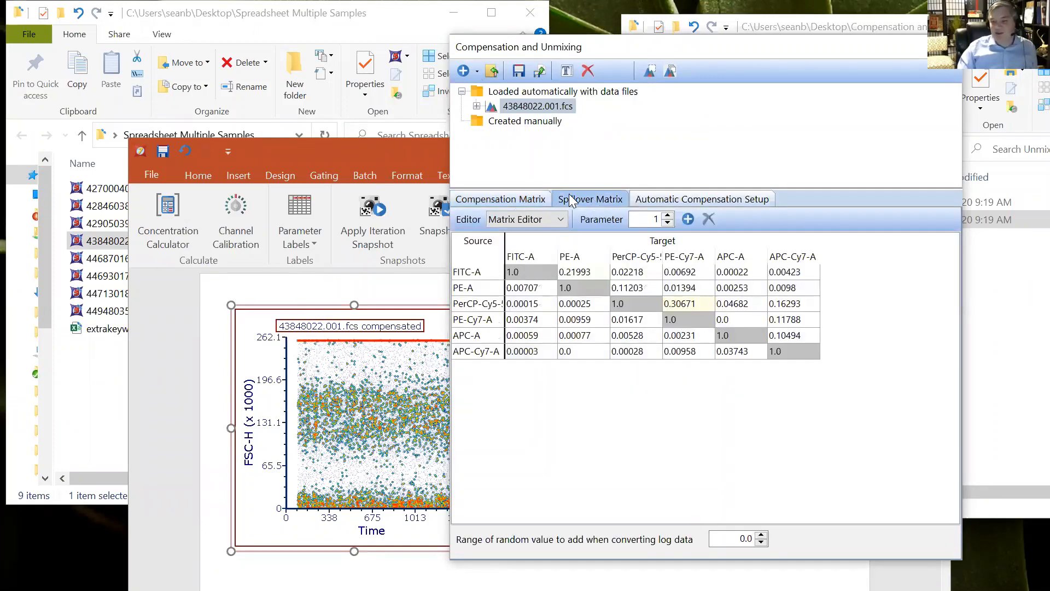
pyautogui.click(508, 199)
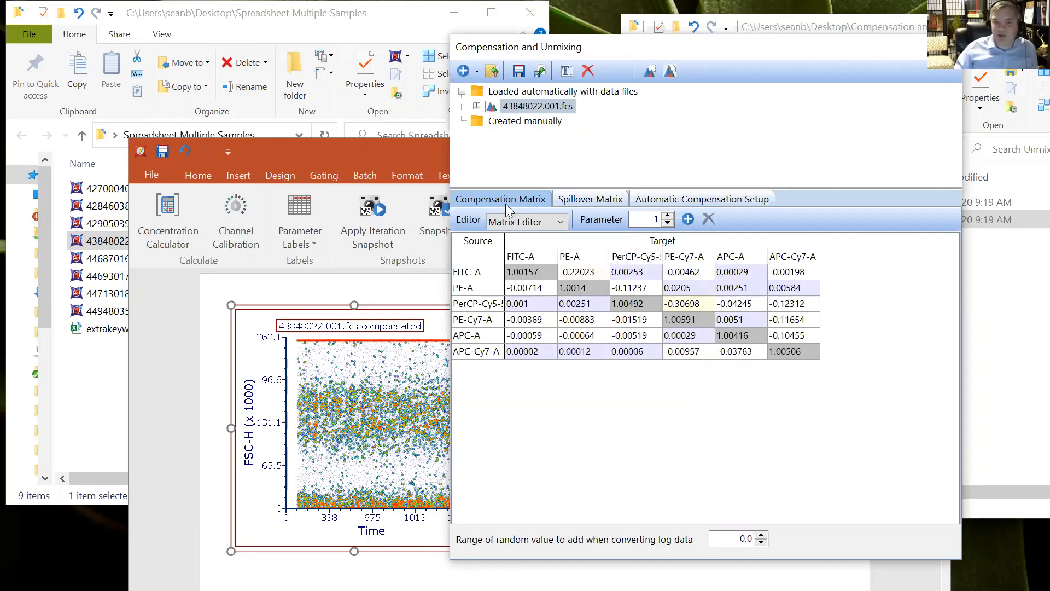
# Undo adding the data file to the page
pyautogui.click(184, 152)
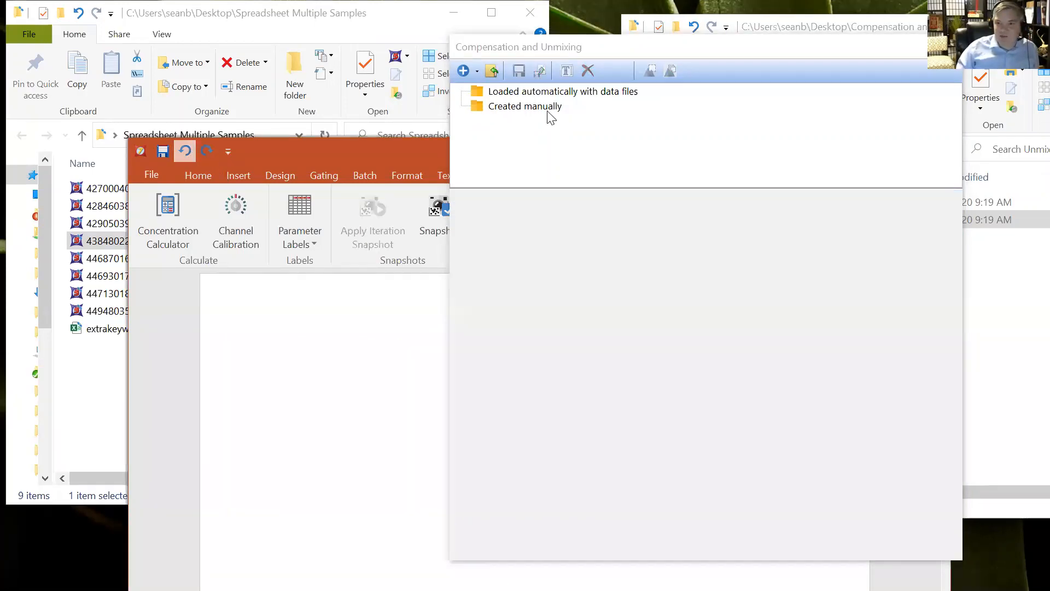
pyautogui.moveTo(423, 146); pyautogui.dragTo(419, 142)
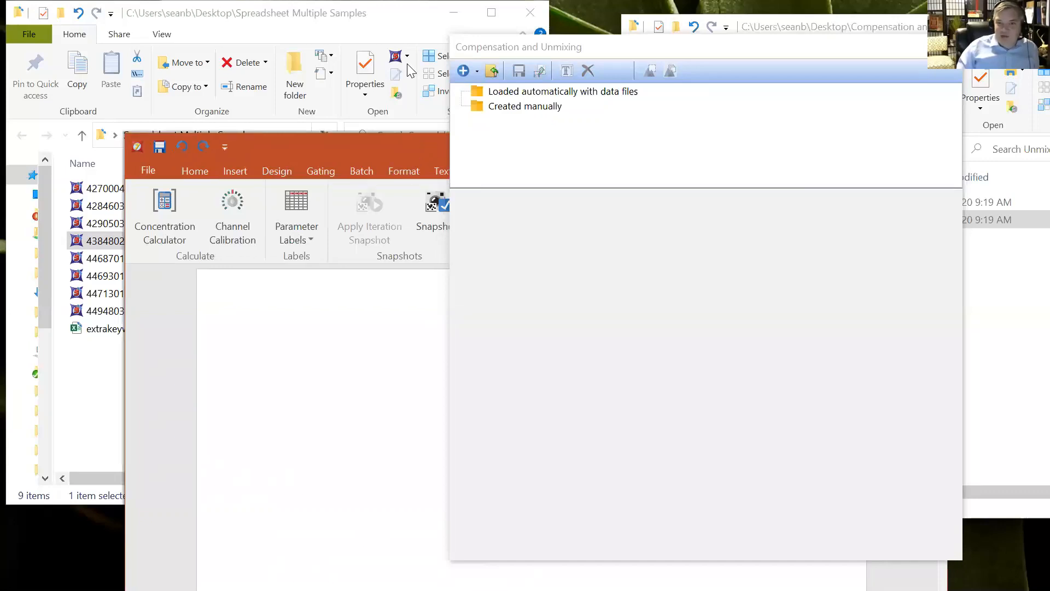
pyautogui.moveTo(404, 15); pyautogui.dragTo(279, 45)
pyautogui.click(408, 44)
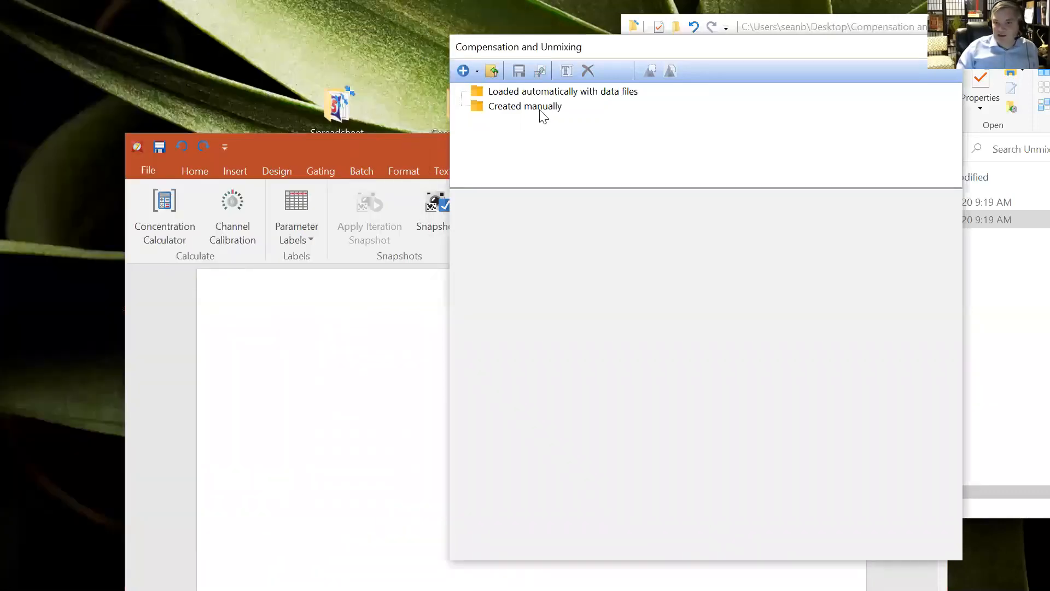
# Create a new manually built compensation in the Compensation and Unmixing dialog
pyautogui.click(477, 74)
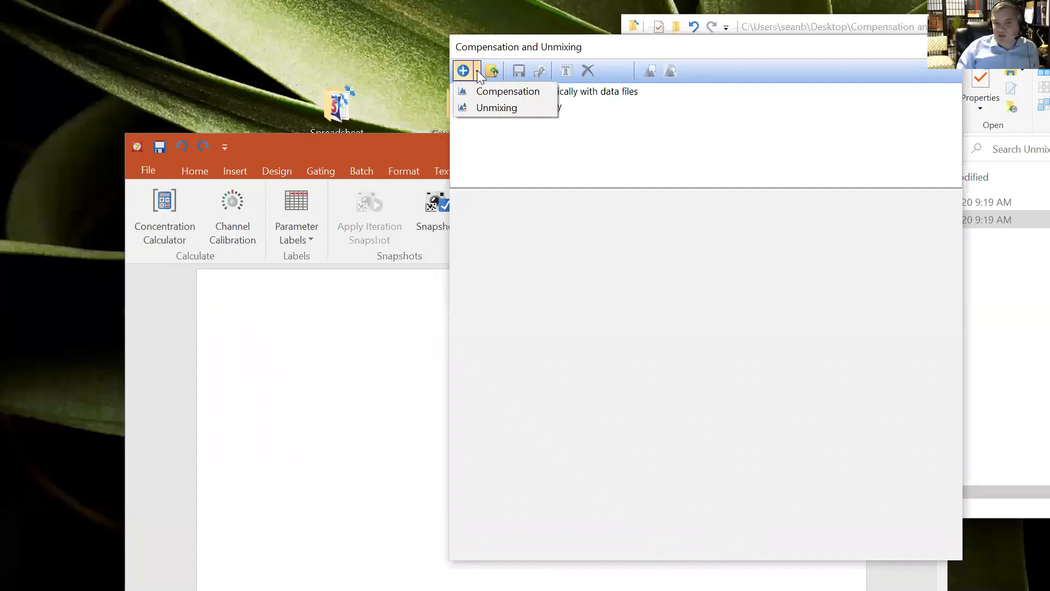
pyautogui.click(518, 93)
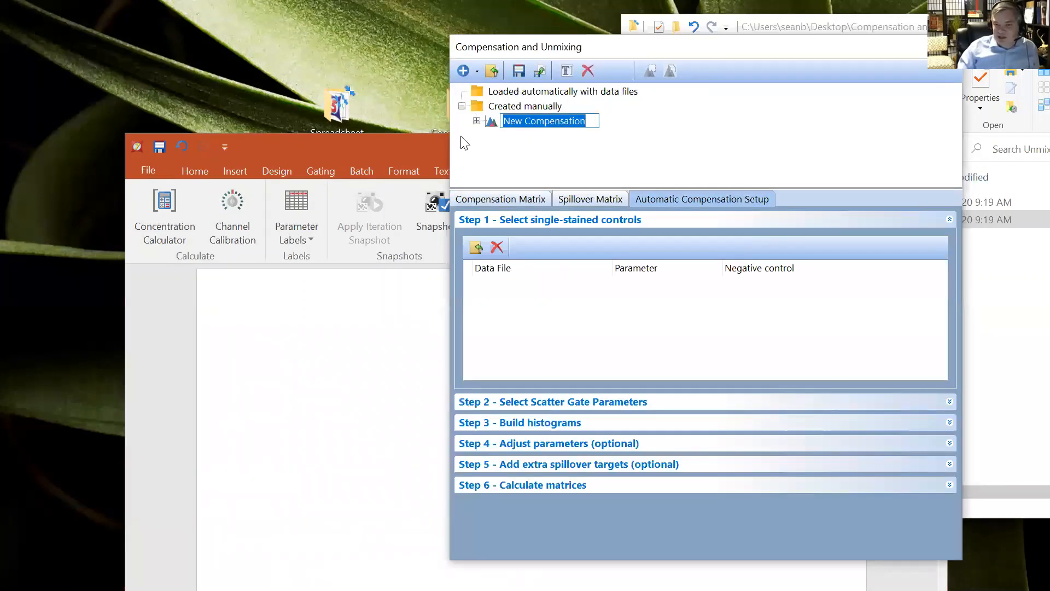
pyautogui.moveTo(423, 147); pyautogui.dragTo(404, 62)
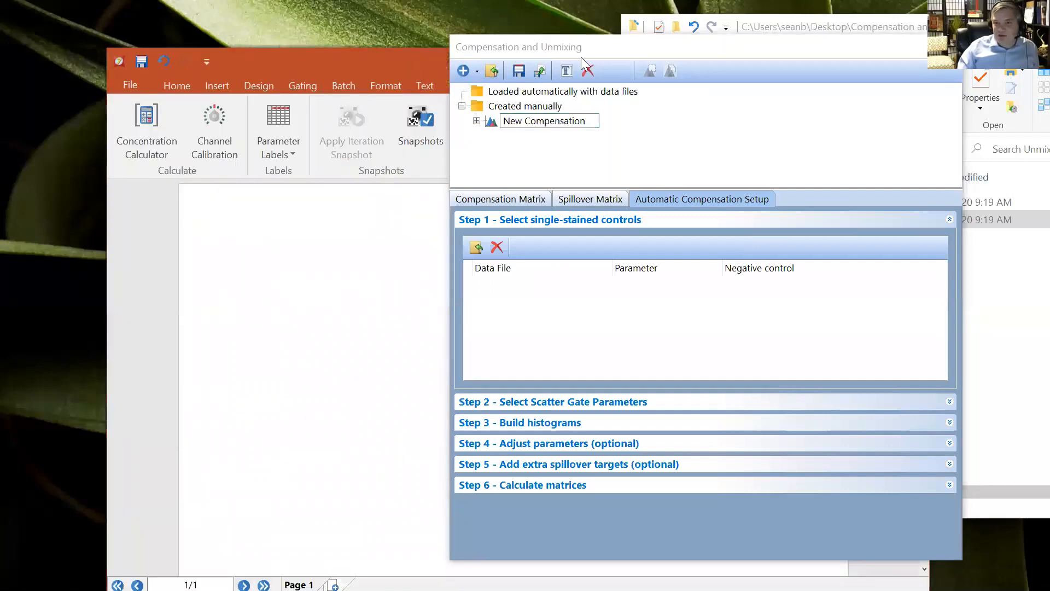
pyautogui.moveTo(583, 57); pyautogui.dragTo(552, 66)
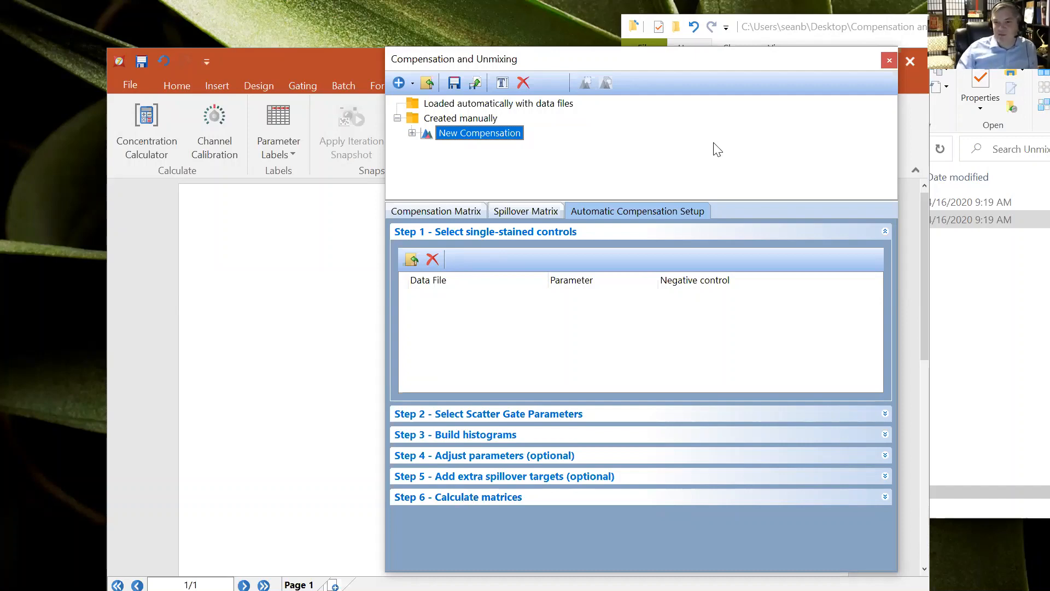
pyautogui.moveTo(728, 58); pyautogui.dragTo(658, 46)
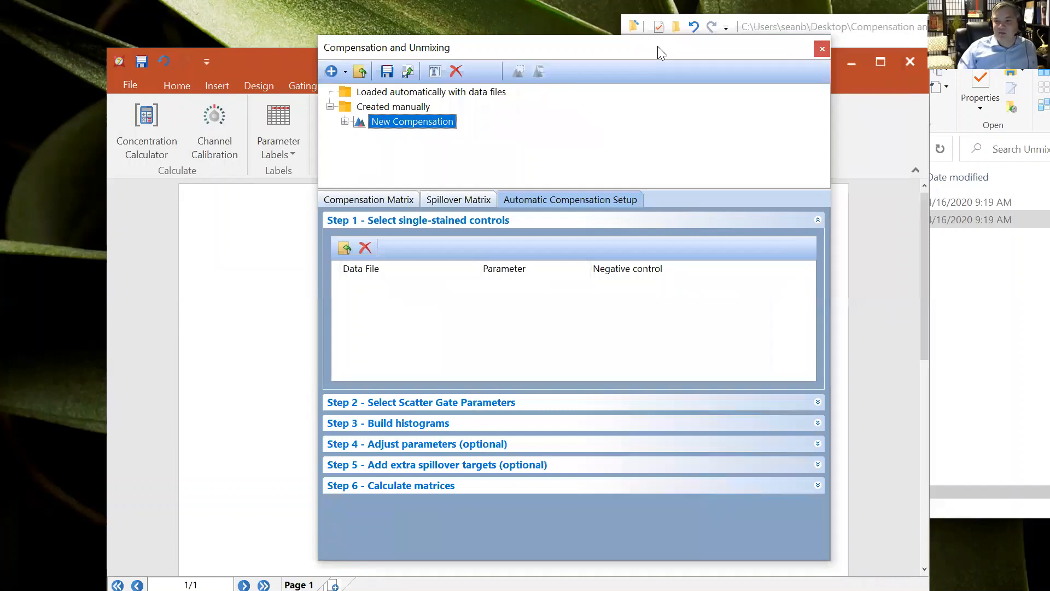
# Browse the Compensation folder's control files in File Explorer
pyautogui.click(842, 34)
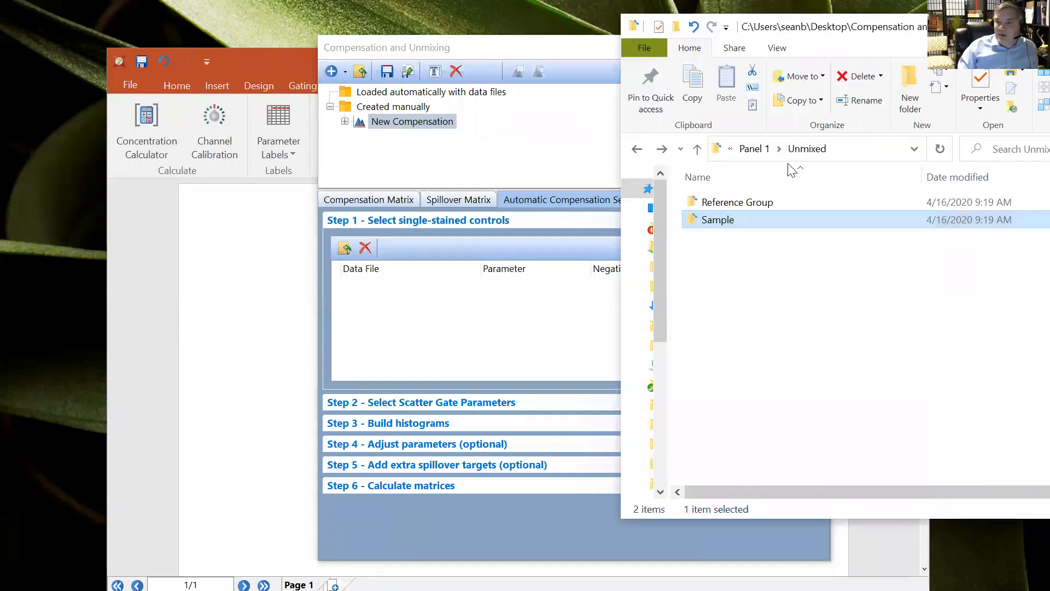
pyautogui.click(751, 150)
pyautogui.click(755, 149)
pyautogui.click(755, 148)
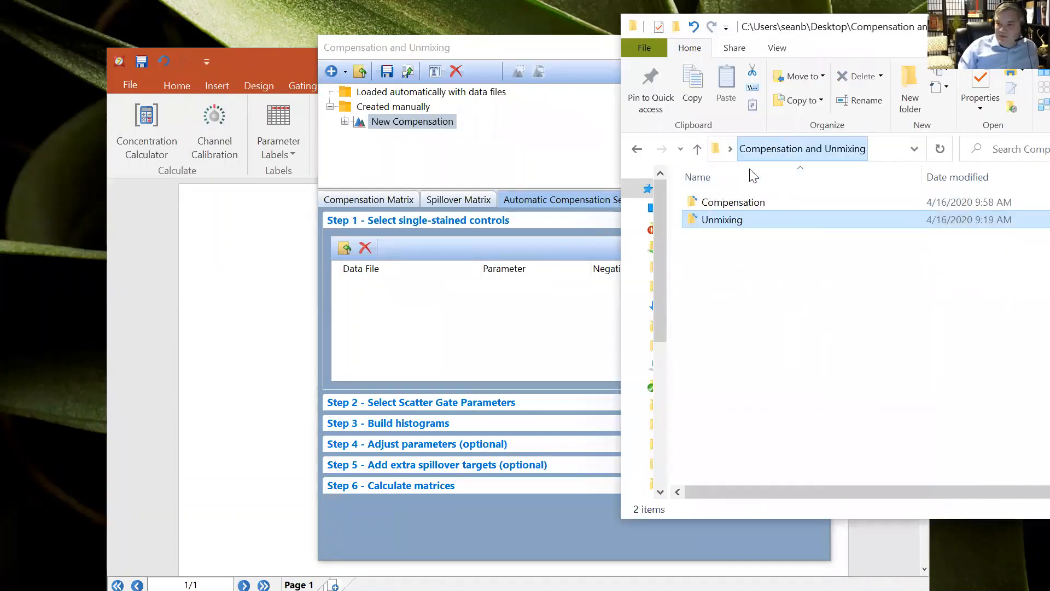
pyautogui.doubleClick(733, 203)
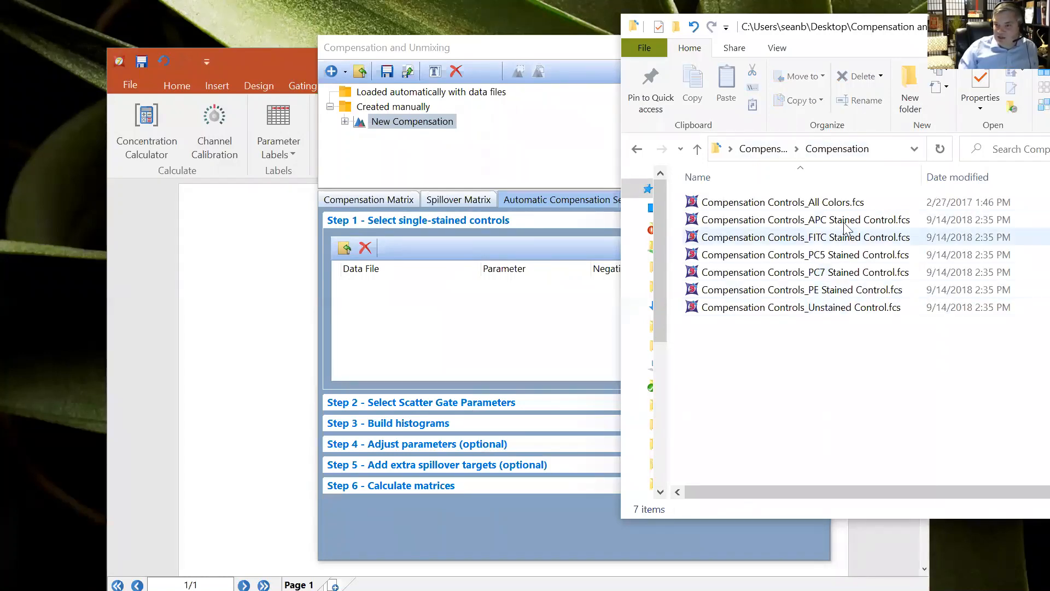
pyautogui.click(845, 254)
pyautogui.click(847, 307)
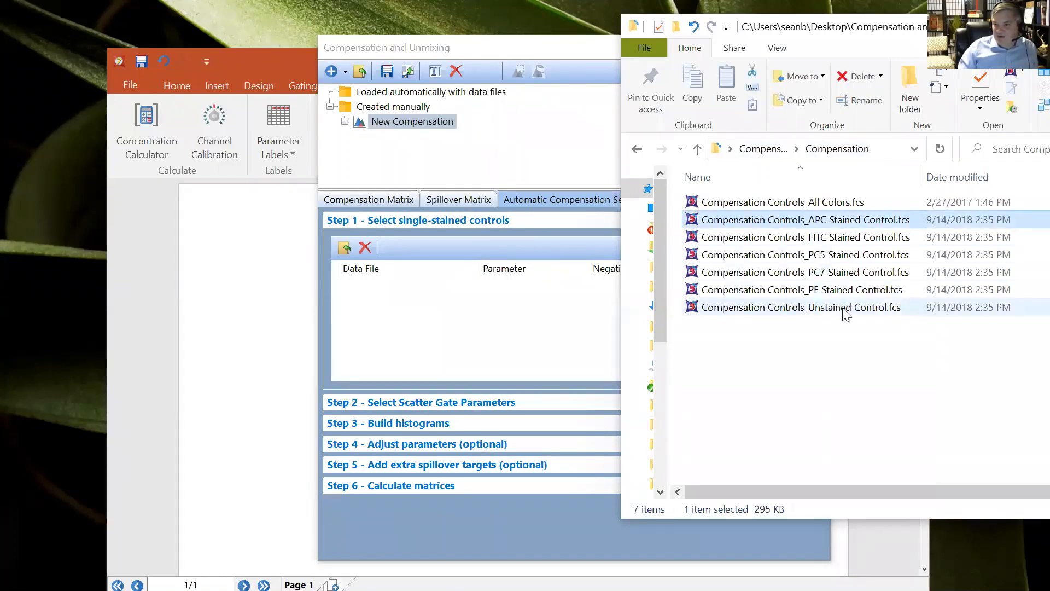
pyautogui.click(827, 207)
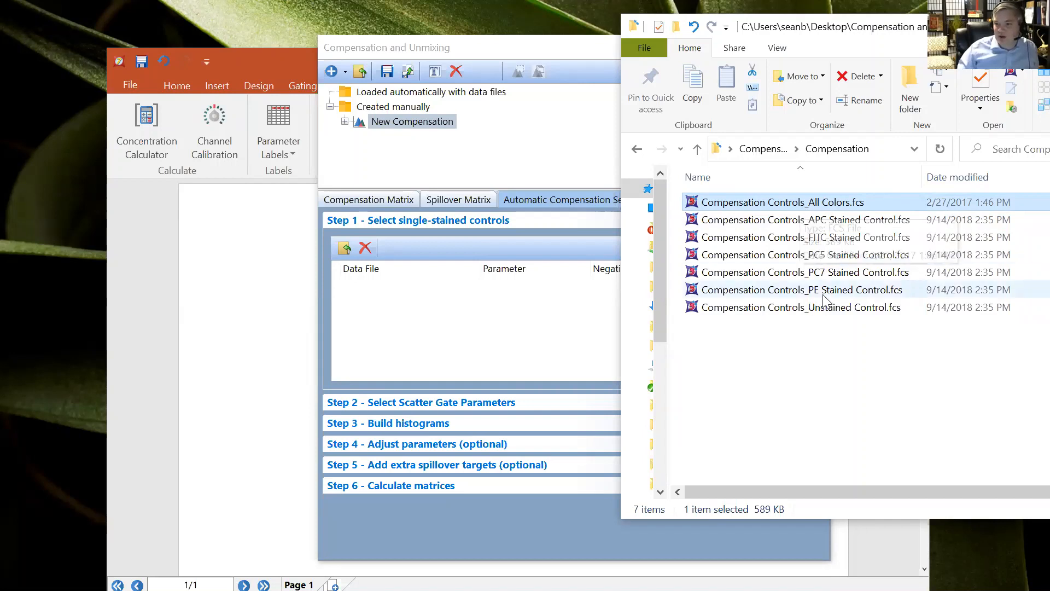
pyautogui.click(579, 53)
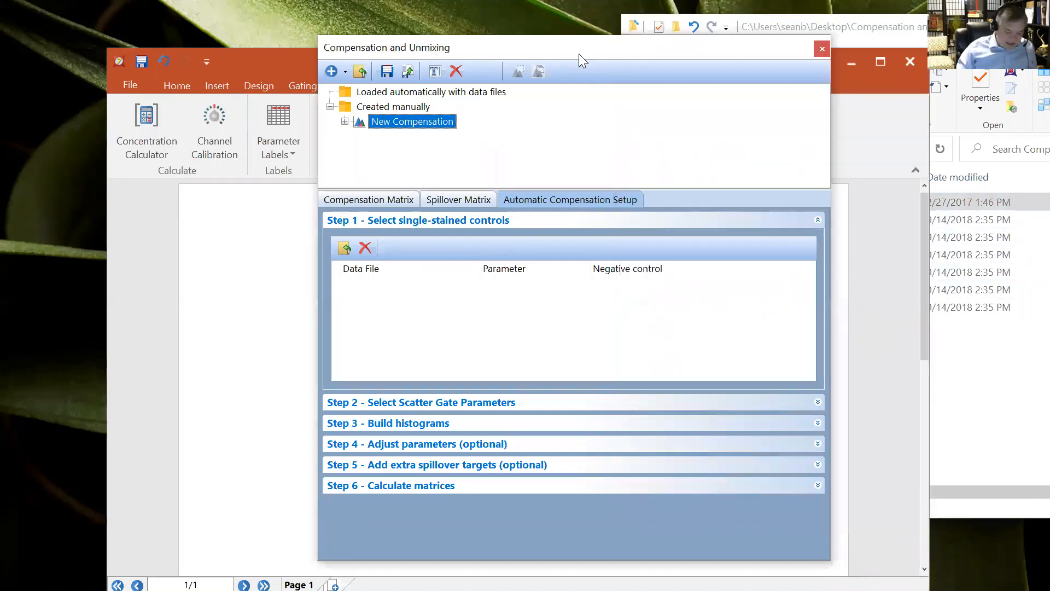
# Add the APC, FITC, PC5, PC7, PE stained and Unstained compensation control files as single-stained controls
pyautogui.click(345, 249)
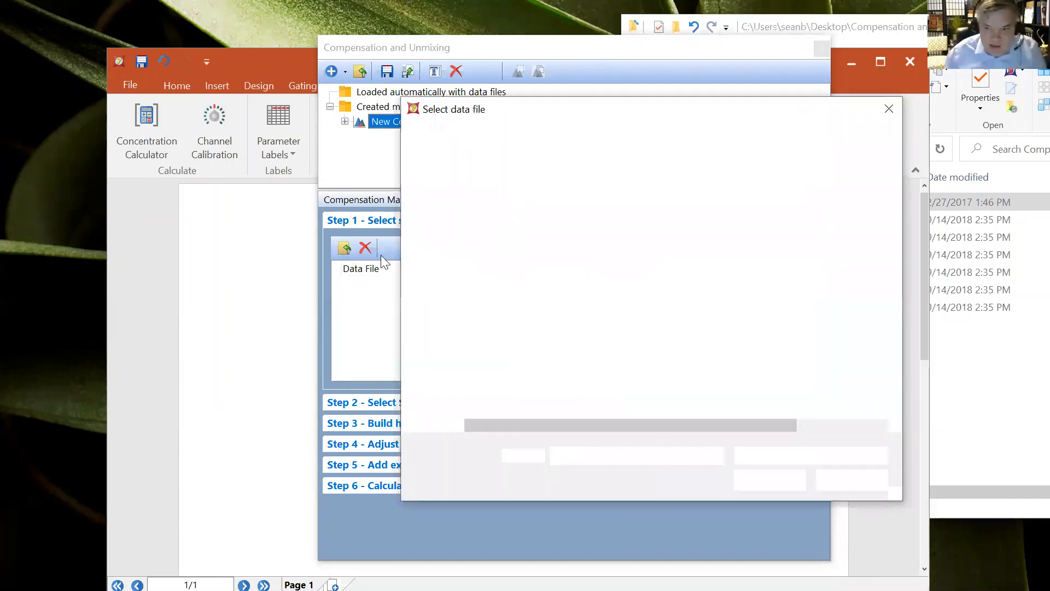
pyautogui.click(528, 138)
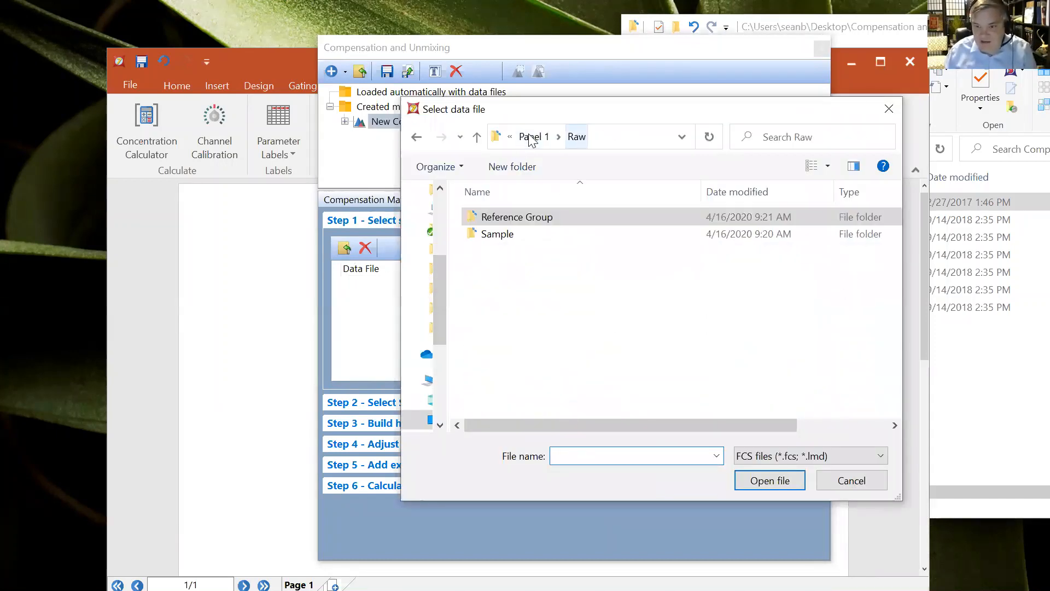
pyautogui.click(536, 138)
pyautogui.click(555, 138)
pyautogui.click(563, 136)
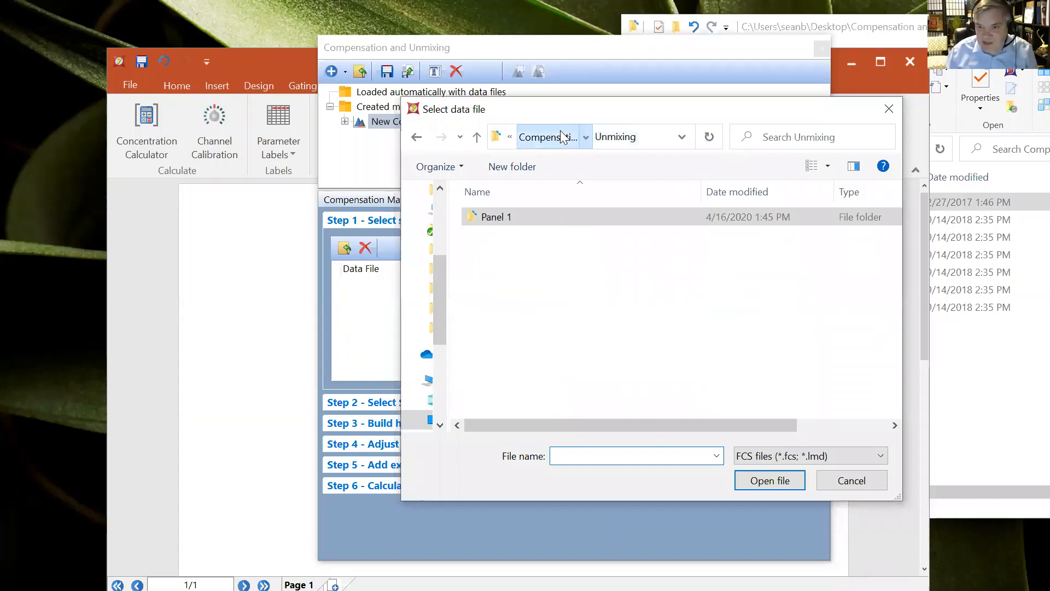
pyautogui.doubleClick(500, 217)
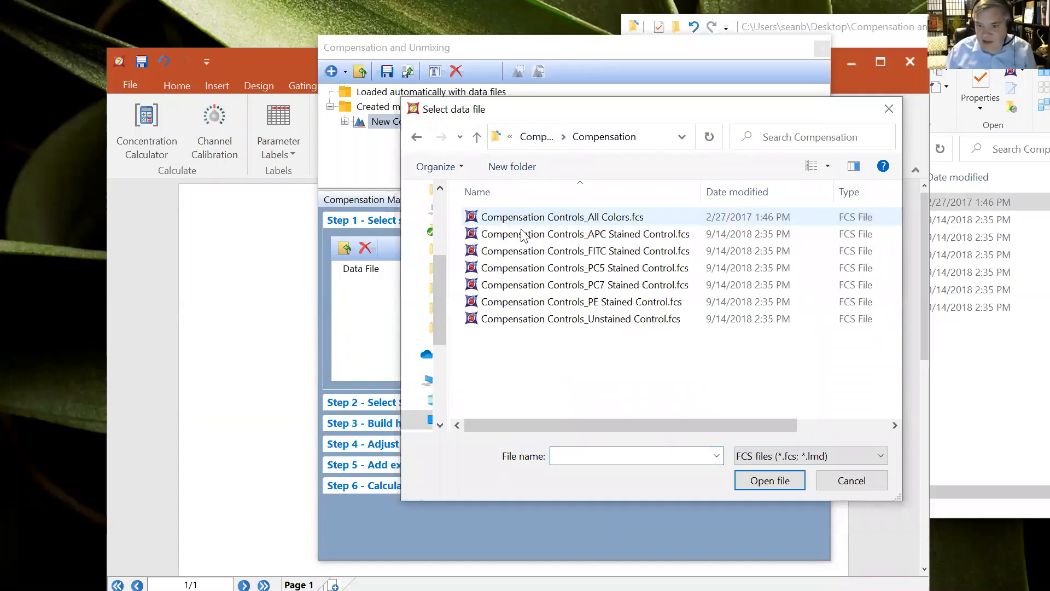
pyautogui.click(563, 235)
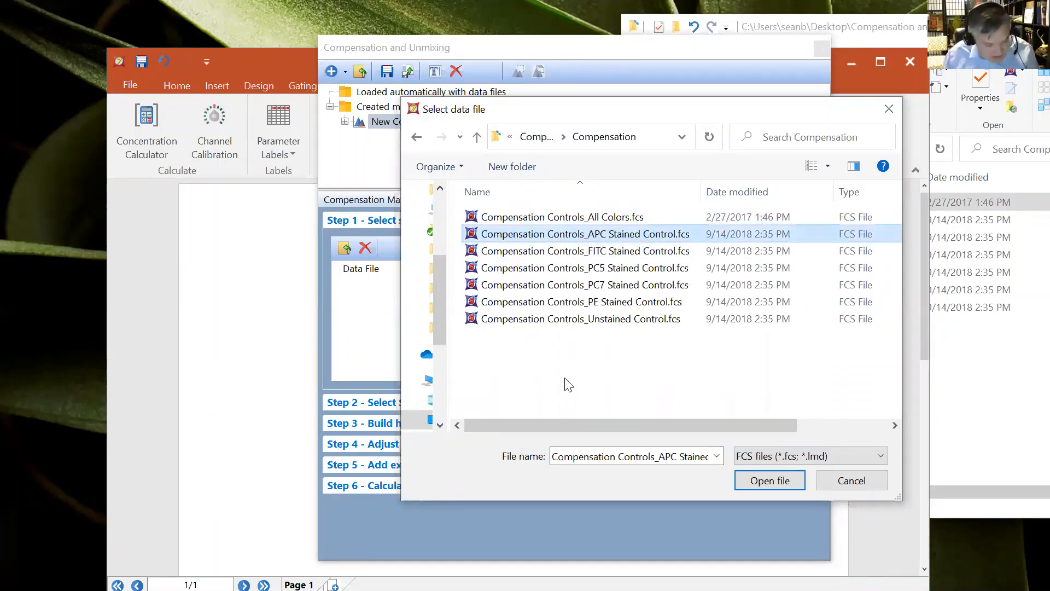
pyautogui.keyDown('shift'); pyautogui.click(612, 323); pyautogui.keyUp('shift')
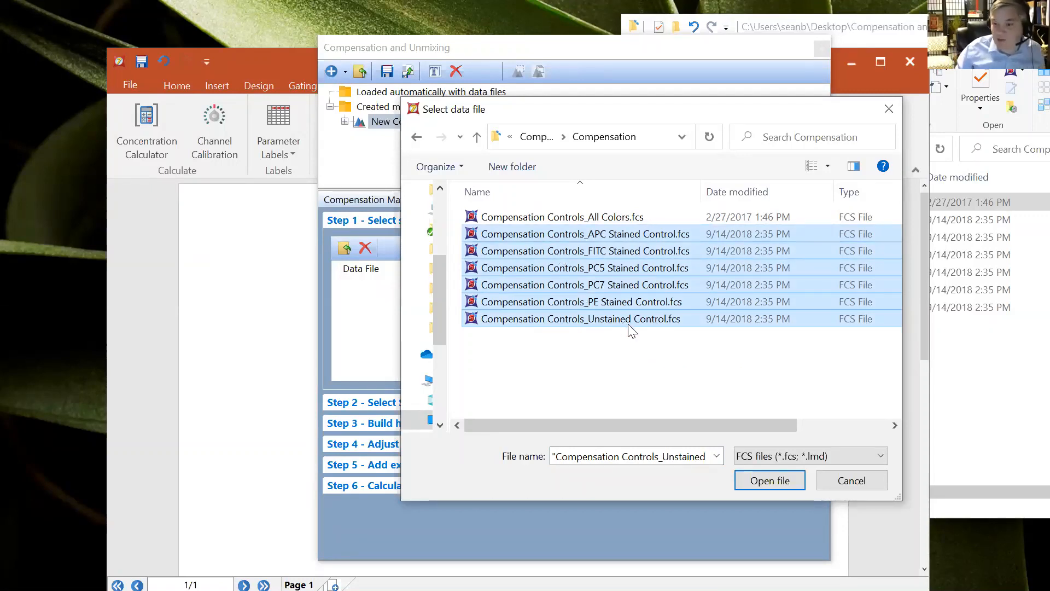
pyautogui.click(766, 476)
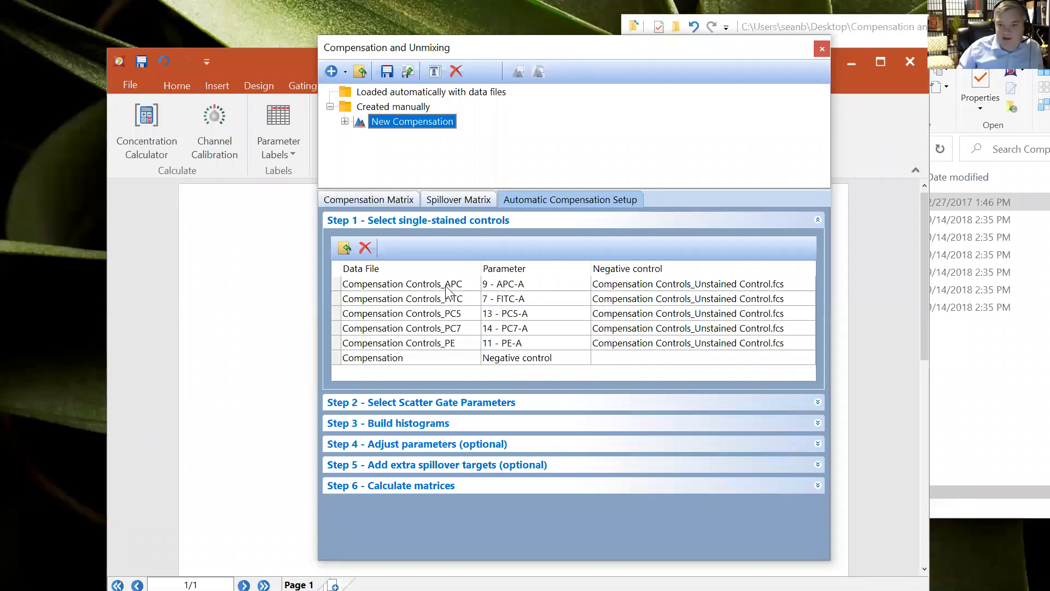
# Check the APC stained control's parameter assignment, keeping 9 - APC-A
pyautogui.click(530, 286)
pyautogui.click(583, 285)
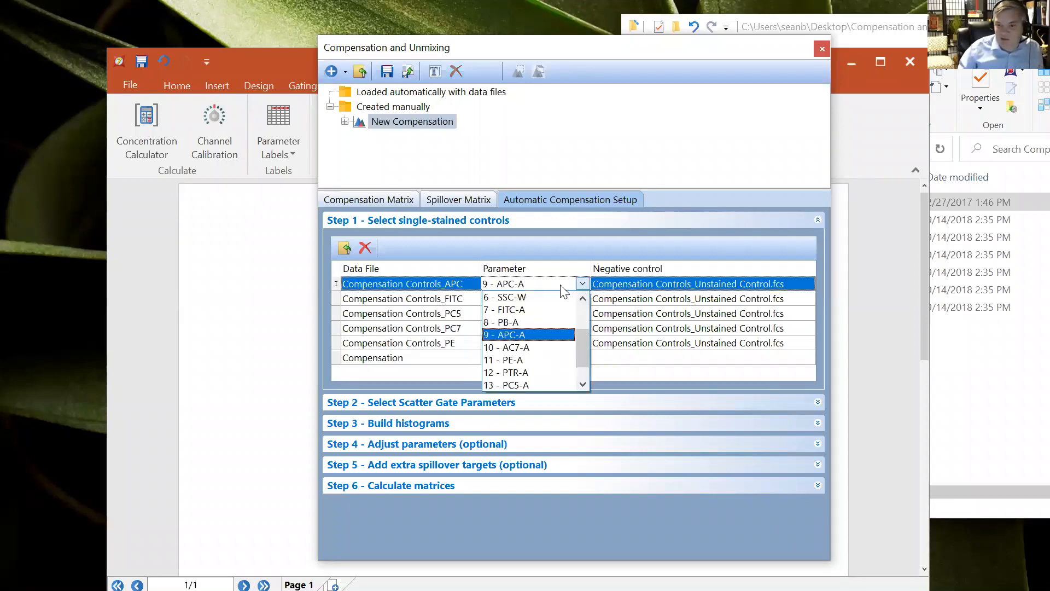
pyautogui.click(523, 335)
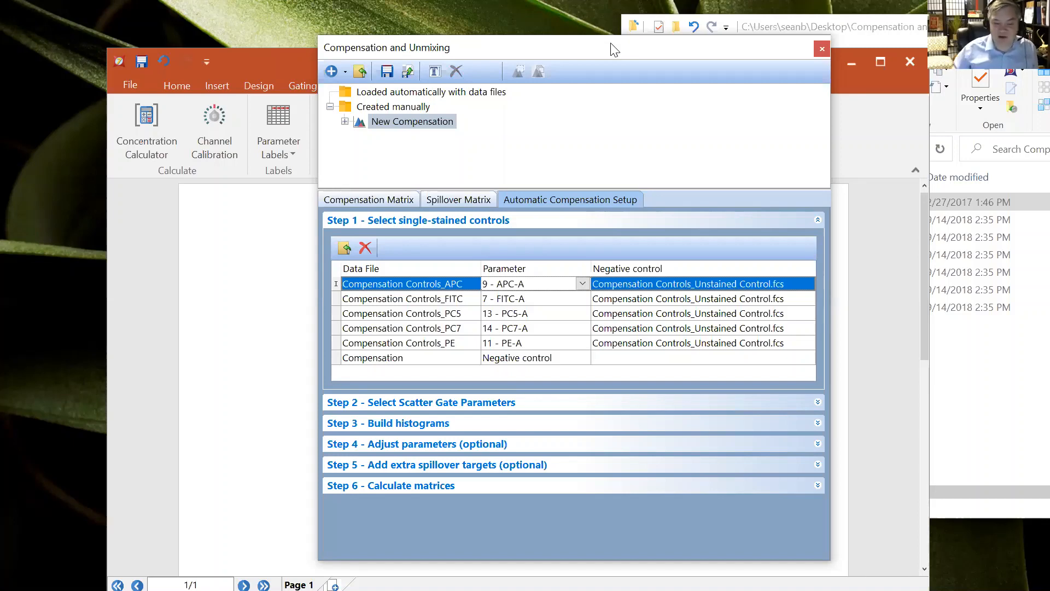
pyautogui.click(583, 285)
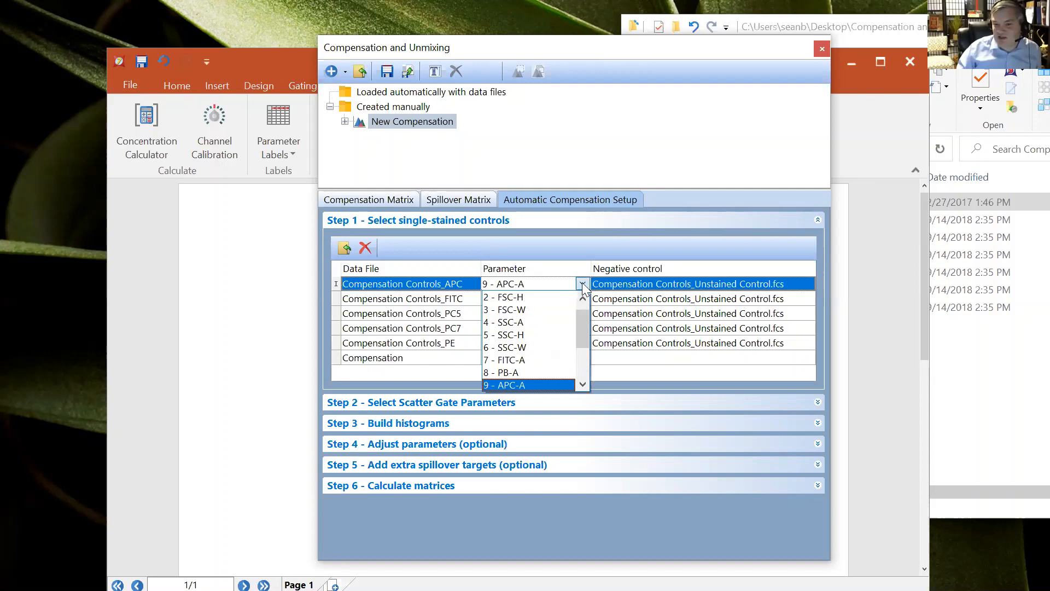
pyautogui.click(526, 385)
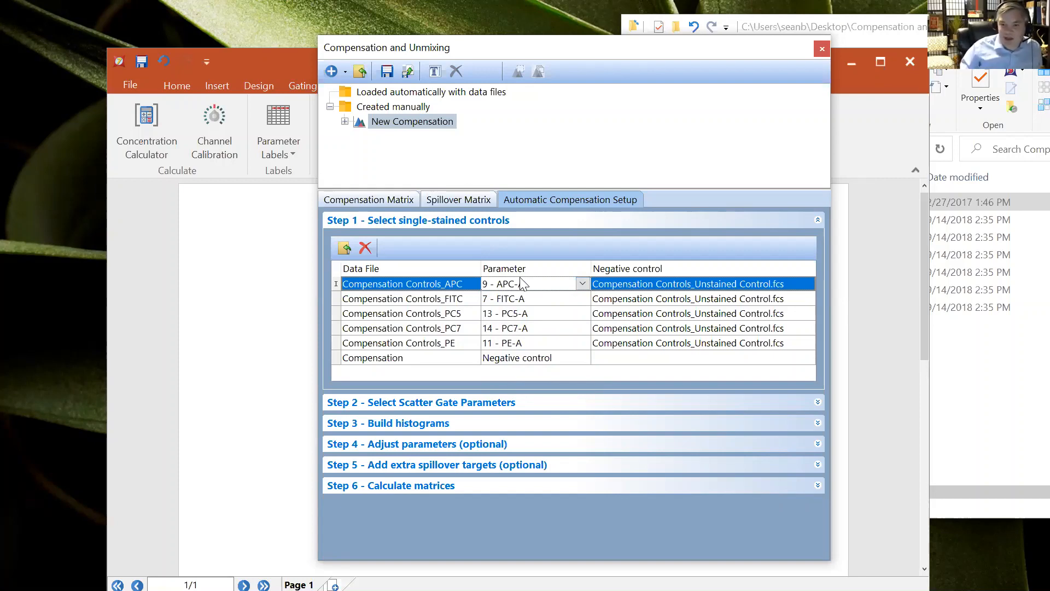
# Widen the Data File column and keep Negative control as the Unstained control's parameter
pyautogui.moveTo(481, 268); pyautogui.dragTo(515, 266)
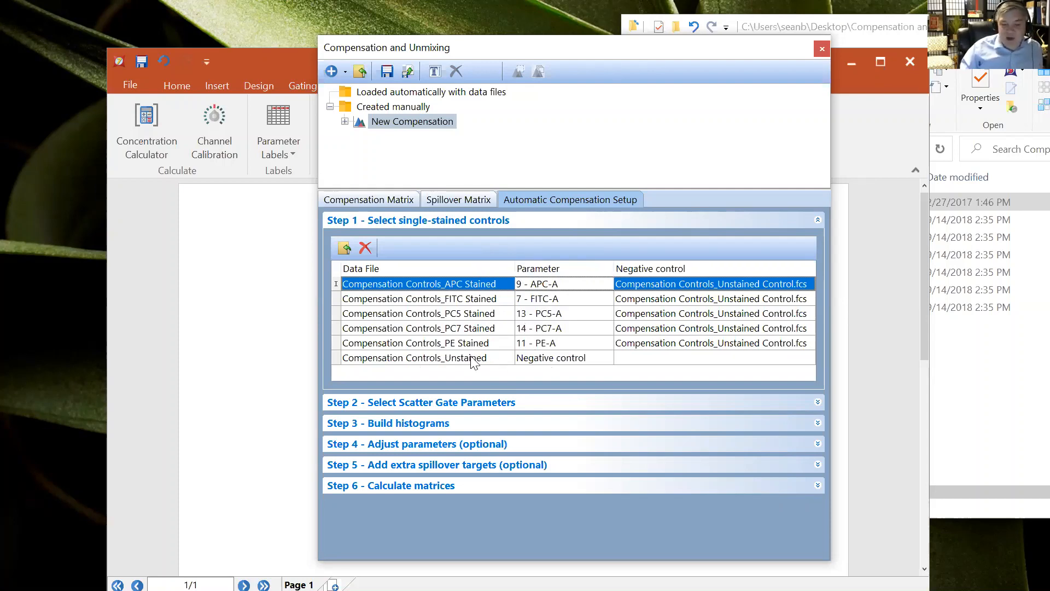
pyautogui.click(549, 363)
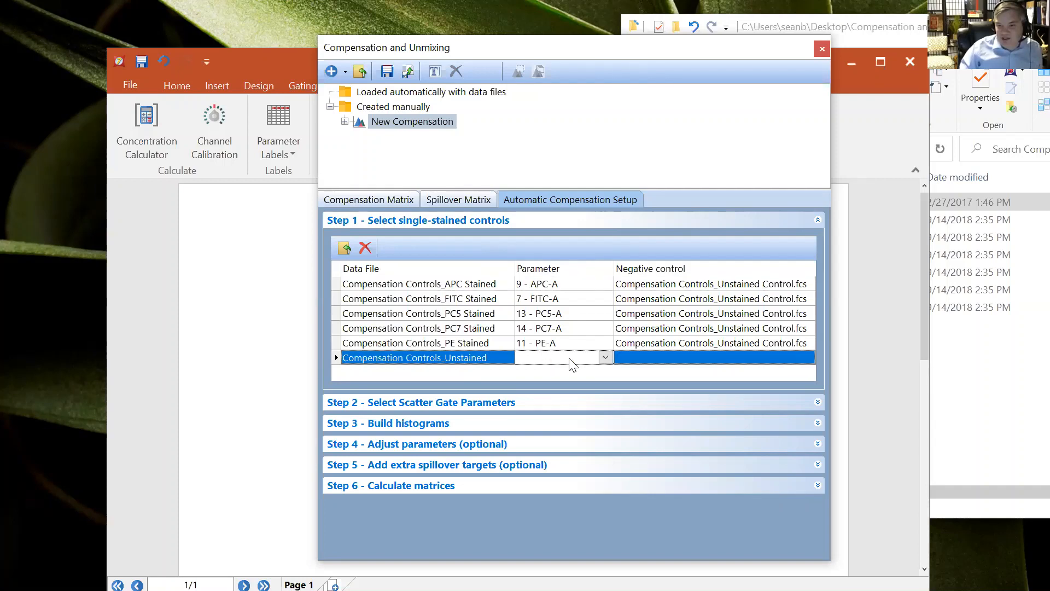
pyautogui.click(605, 358)
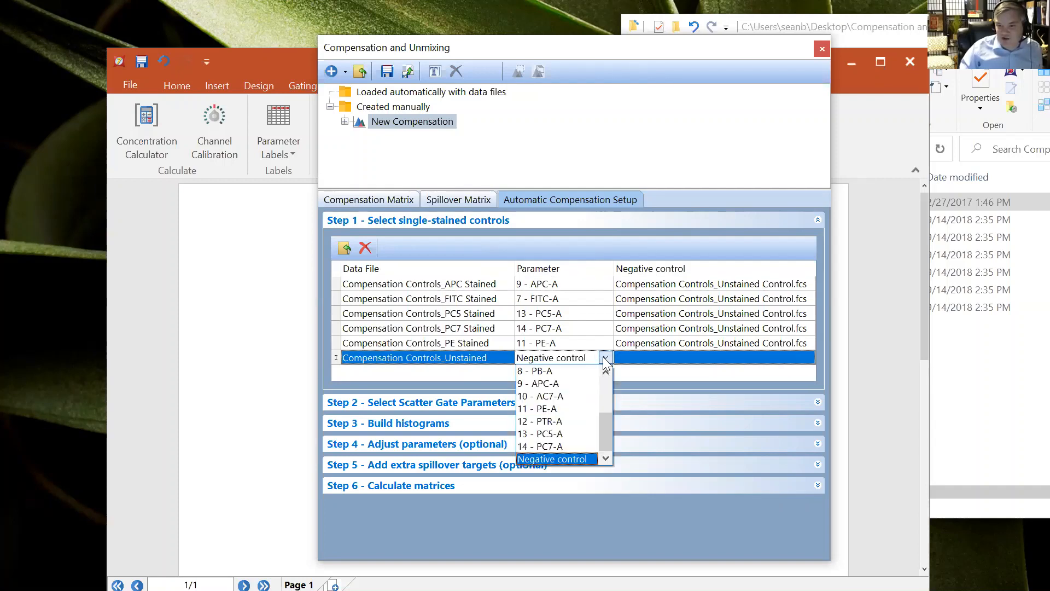
pyautogui.click(547, 460)
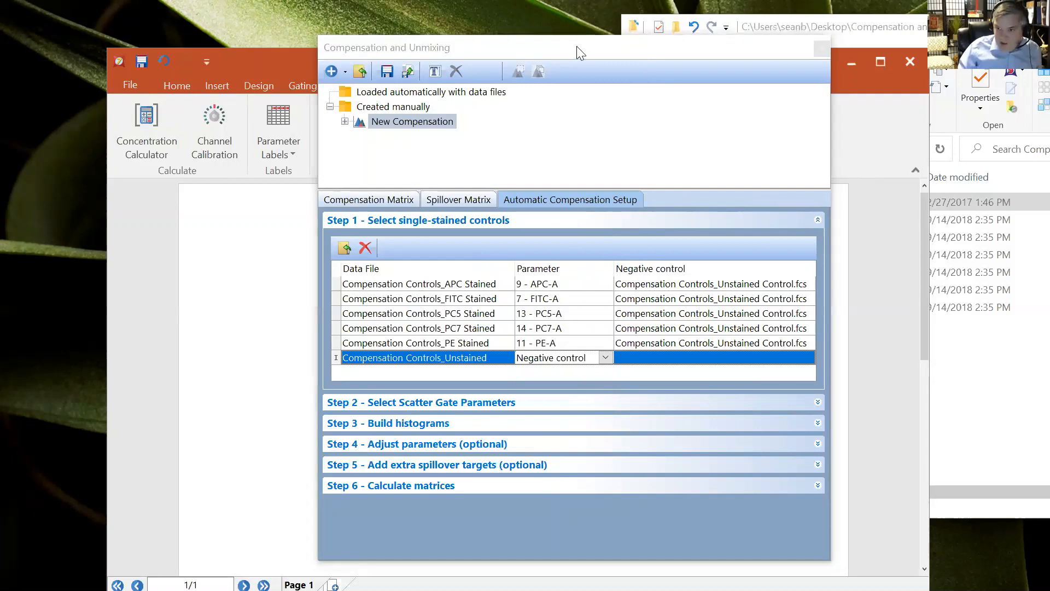
pyautogui.moveTo(577, 46); pyautogui.dragTo(518, 46)
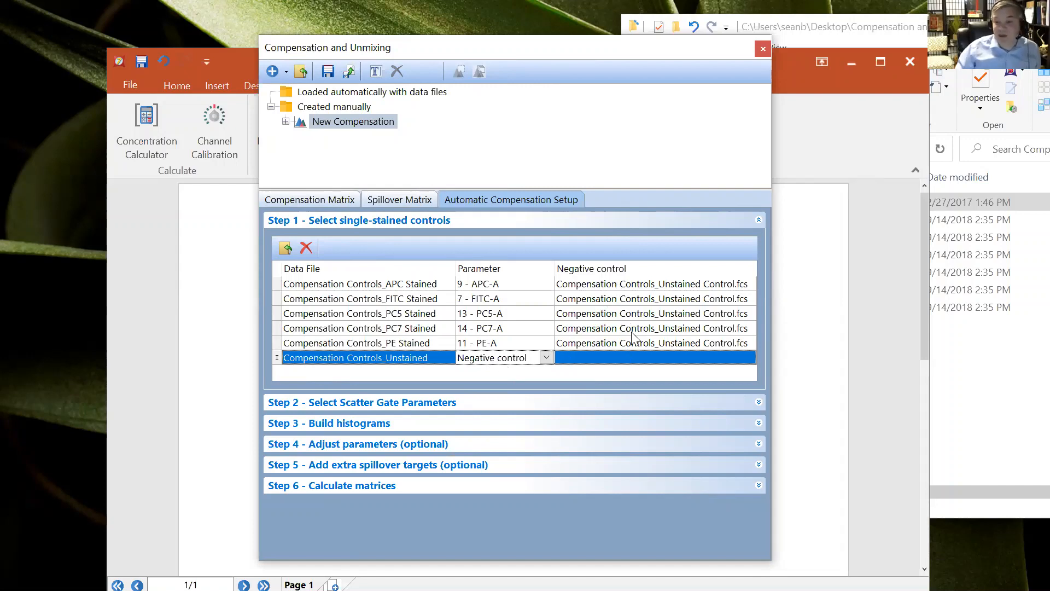
# Check the APC control's negative control, keeping Compensation Controls_Unstained Control.fcs
pyautogui.click(675, 291)
pyautogui.click(747, 284)
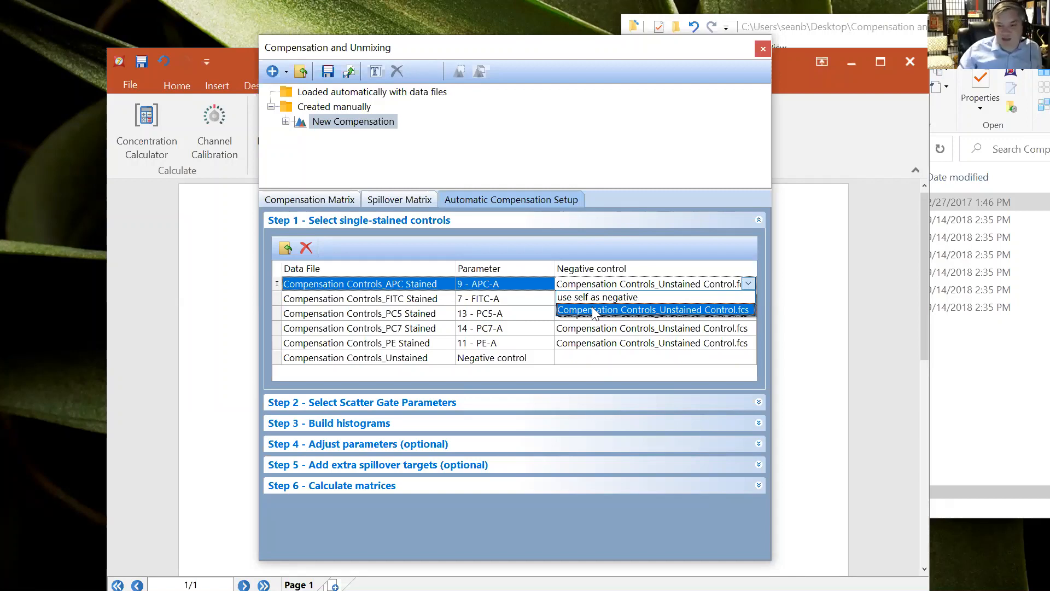
pyautogui.click(594, 311)
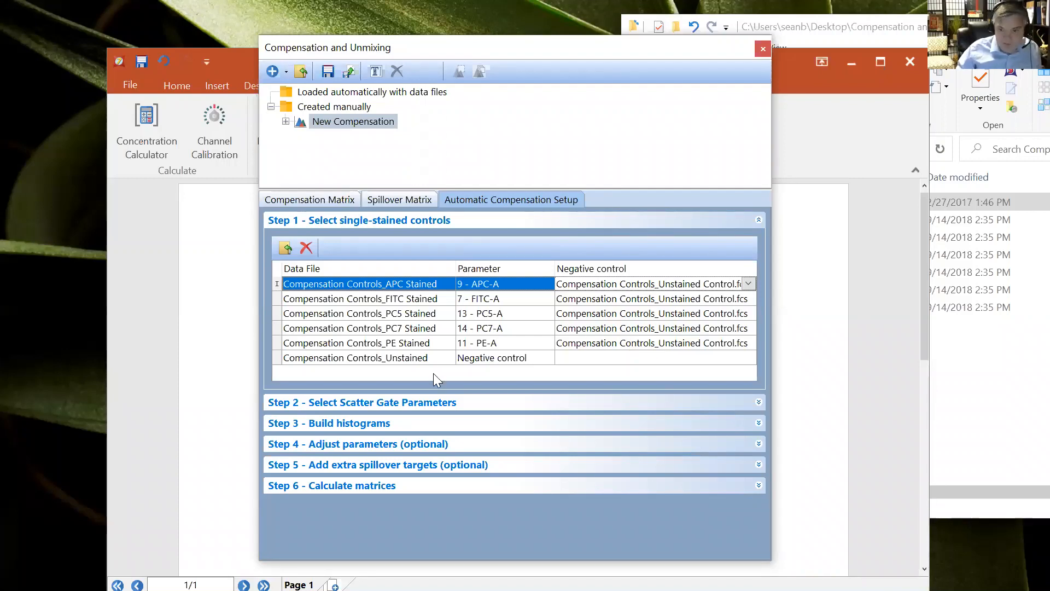
# Expand Step 2 and review the scatter gate parameters, keeping FSC-A for X and SSC-A for Y
pyautogui.click(401, 407)
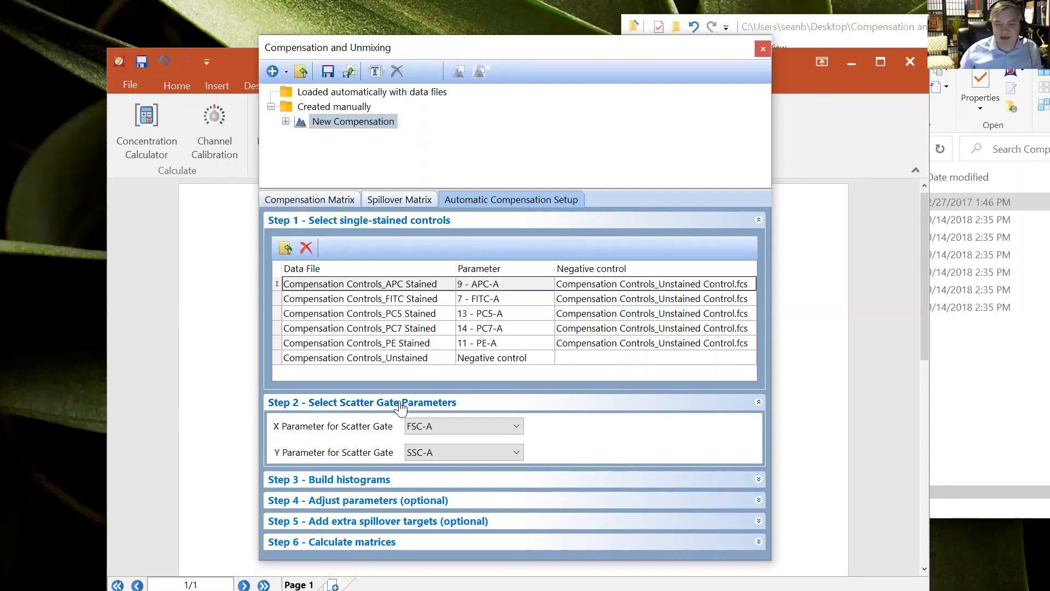
pyautogui.click(472, 452)
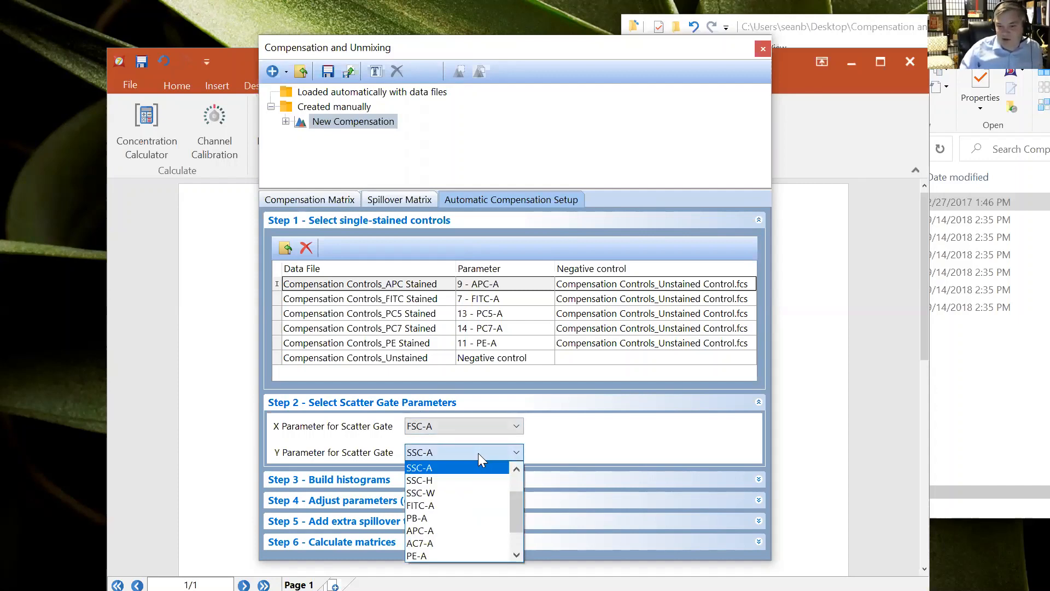
pyautogui.moveTo(520, 507); pyautogui.dragTo(523, 493)
pyautogui.click(458, 505)
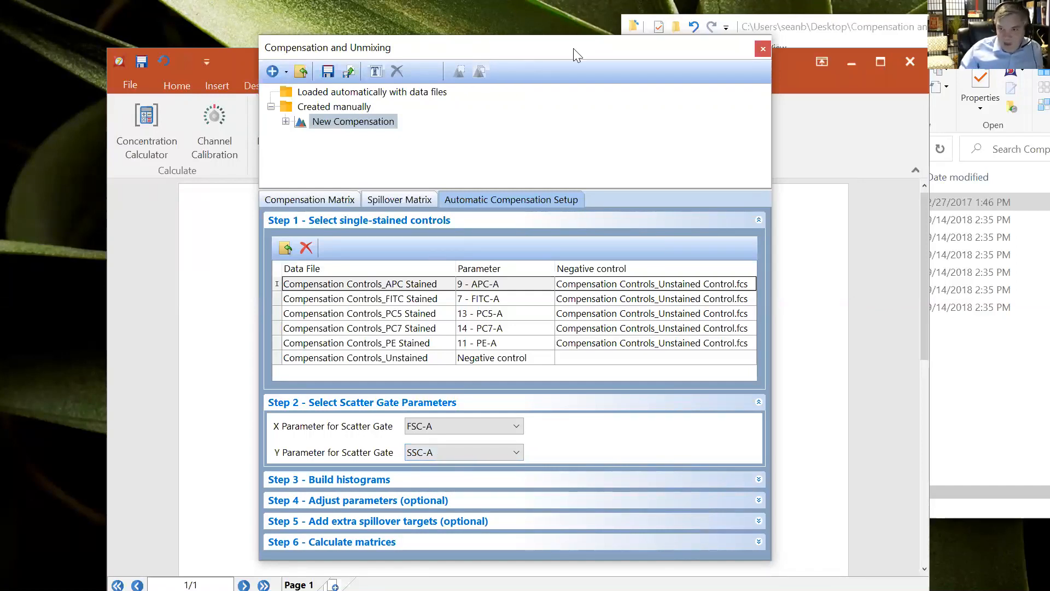
# Expand Step 3 and build the histograms for the automatic compensation controls
pyautogui.moveTo(574, 48); pyautogui.dragTo(800, 18)
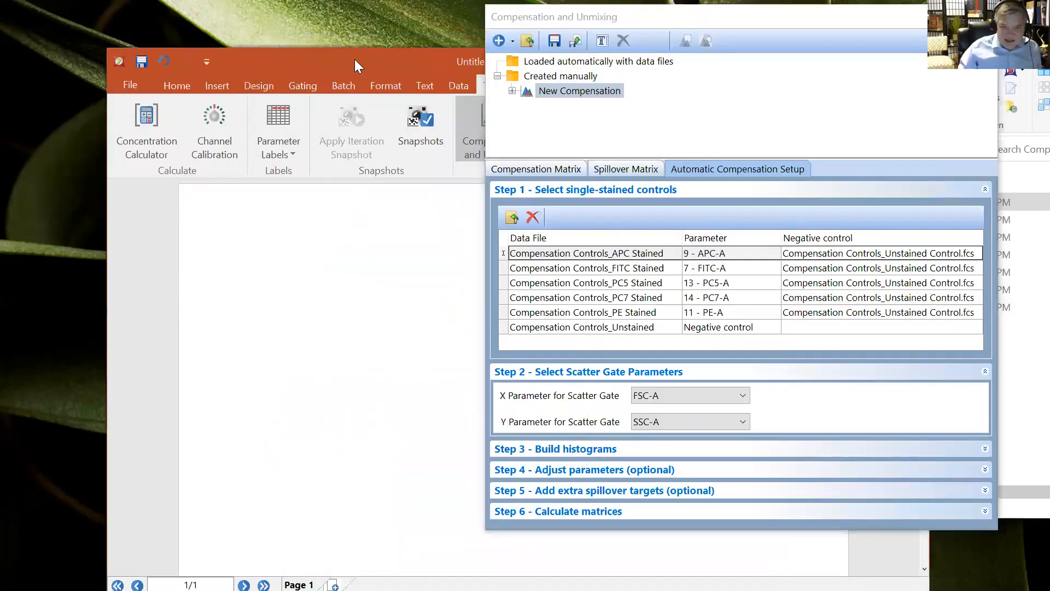
pyautogui.moveTo(355, 59); pyautogui.dragTo(325, 45)
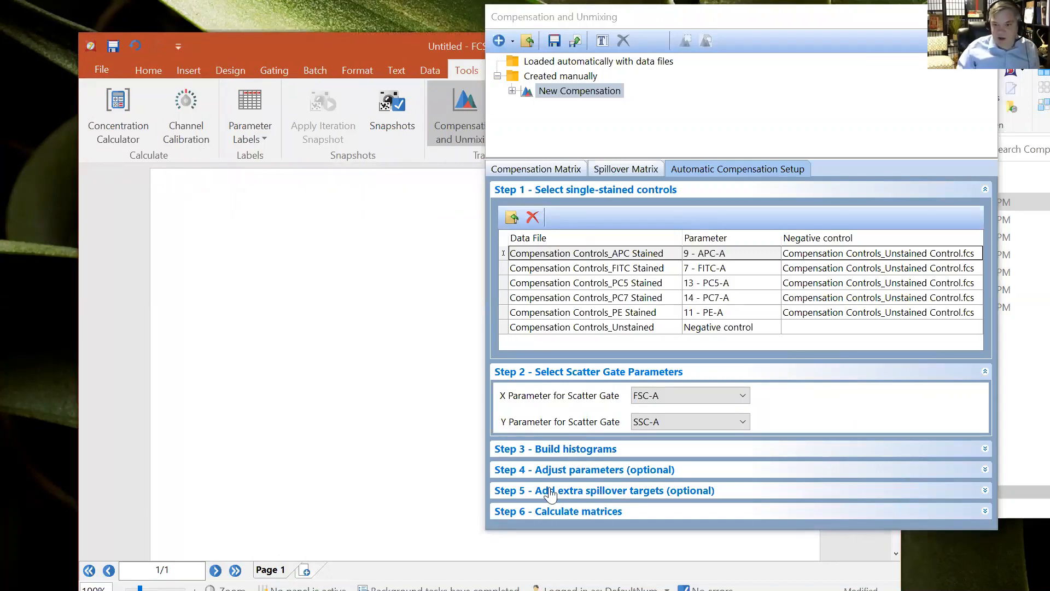
pyautogui.click(572, 450)
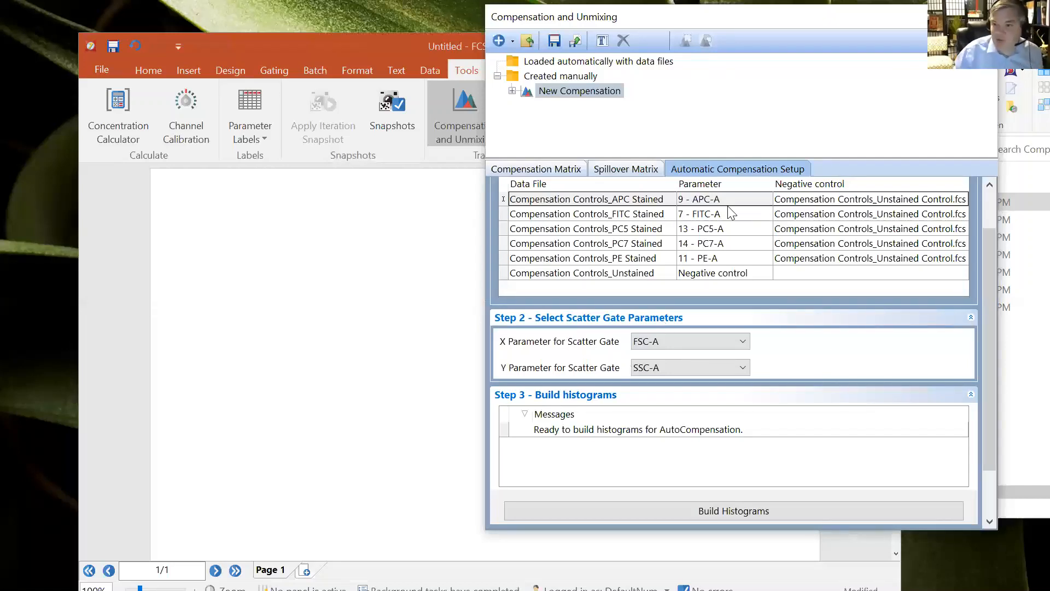
pyautogui.click(742, 202)
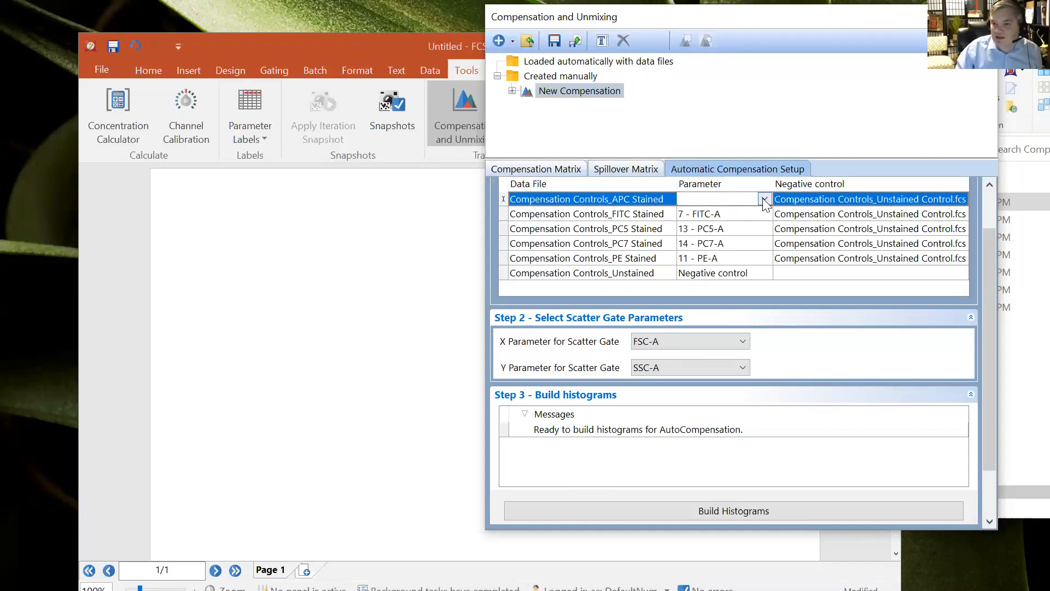
pyautogui.click(764, 200)
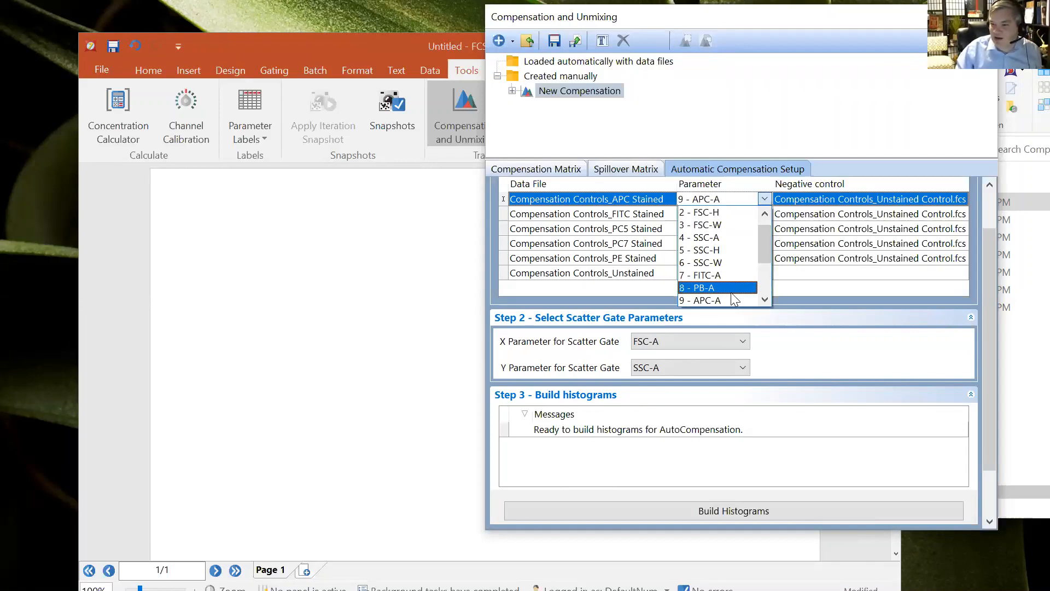
pyautogui.click(857, 173)
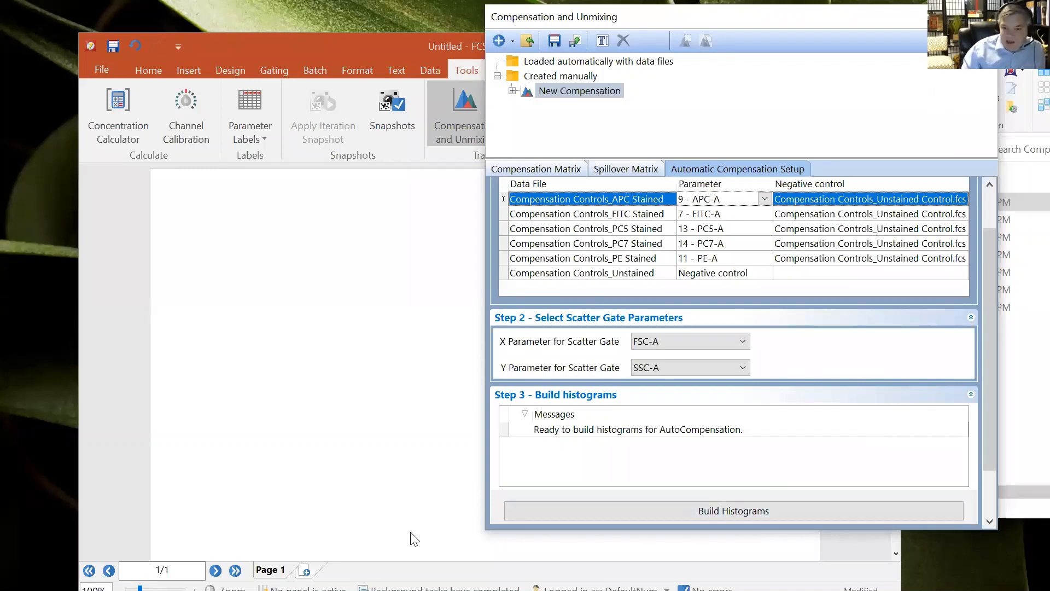
pyautogui.click(753, 511)
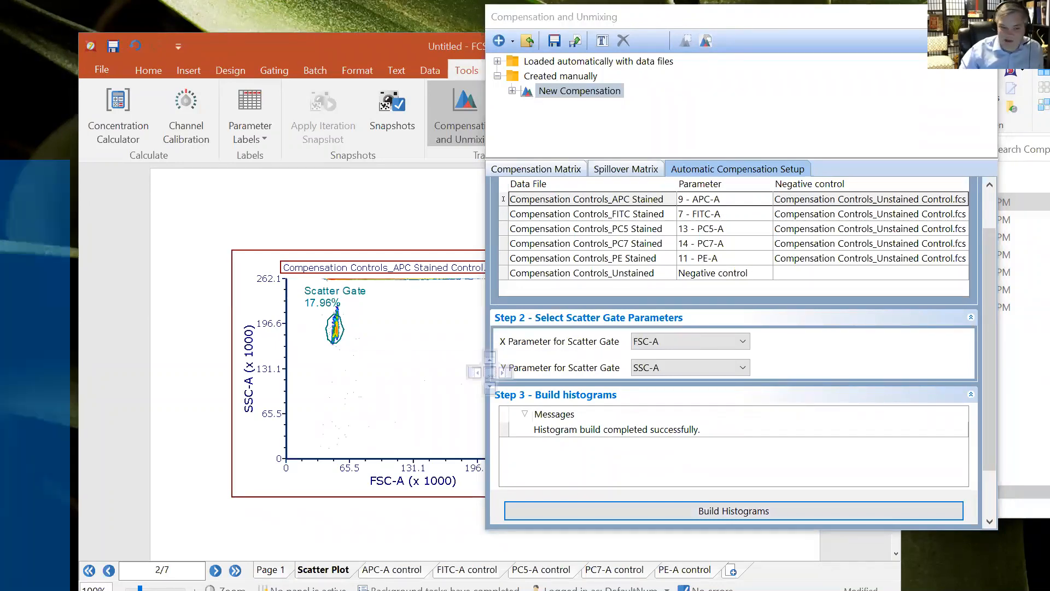
# Maximize the FCS Express window and zoom the layout to 70% to view the scatter plot
pyautogui.click(476, 371)
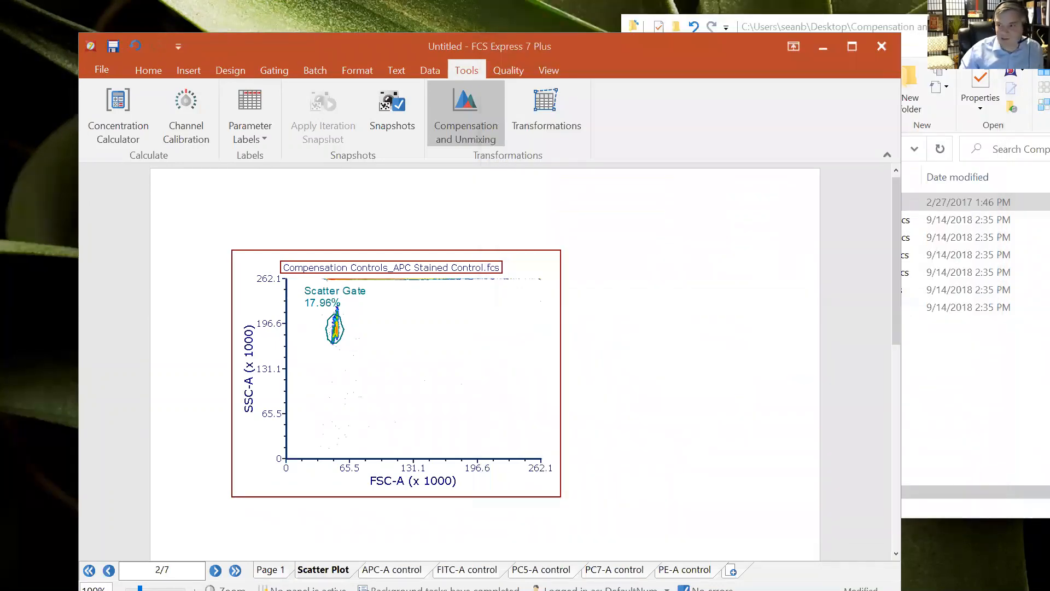
pyautogui.click(852, 47)
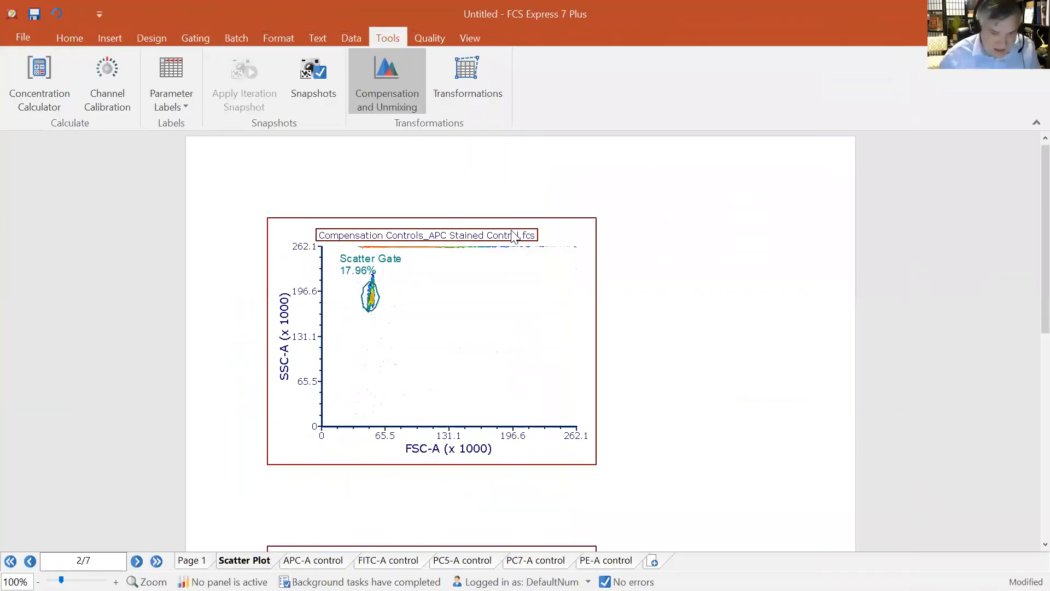
pyautogui.keyDown('ctrl'); pyautogui.scroll(-3, 132, 290); pyautogui.keyUp('ctrl')
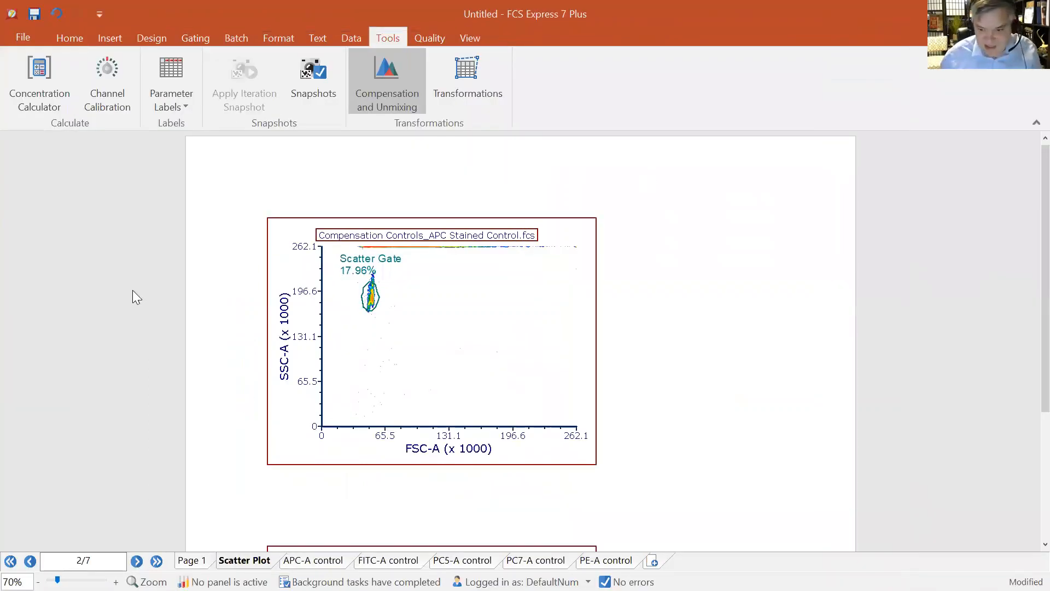
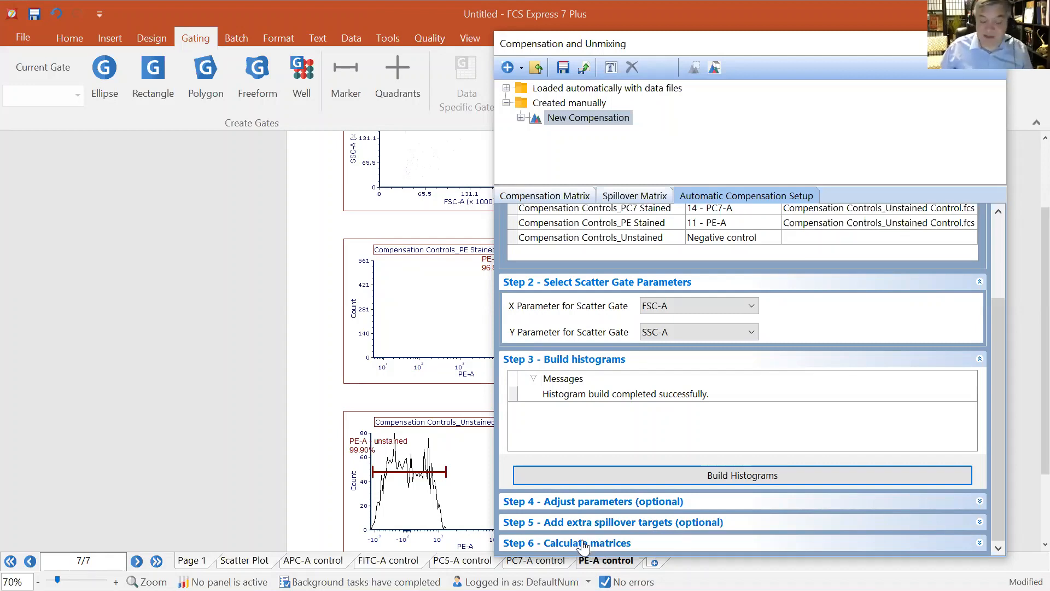
# Expand Step 6 and calculate the compensation matrices with the Median statistic
pyautogui.click(583, 543)
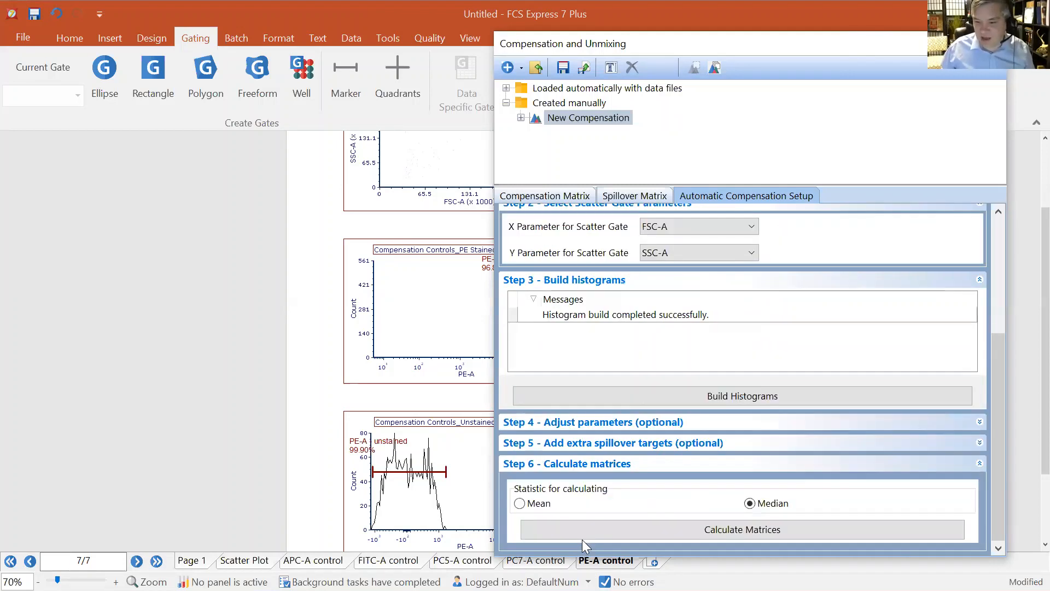
pyautogui.click(726, 530)
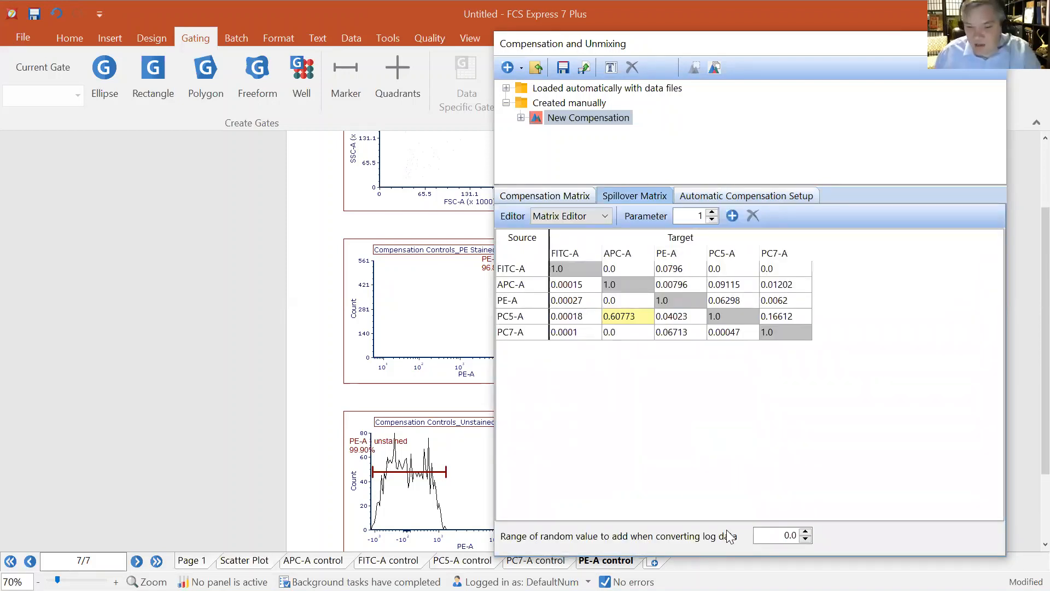
pyautogui.moveTo(747, 47); pyautogui.dragTo(720, 45)
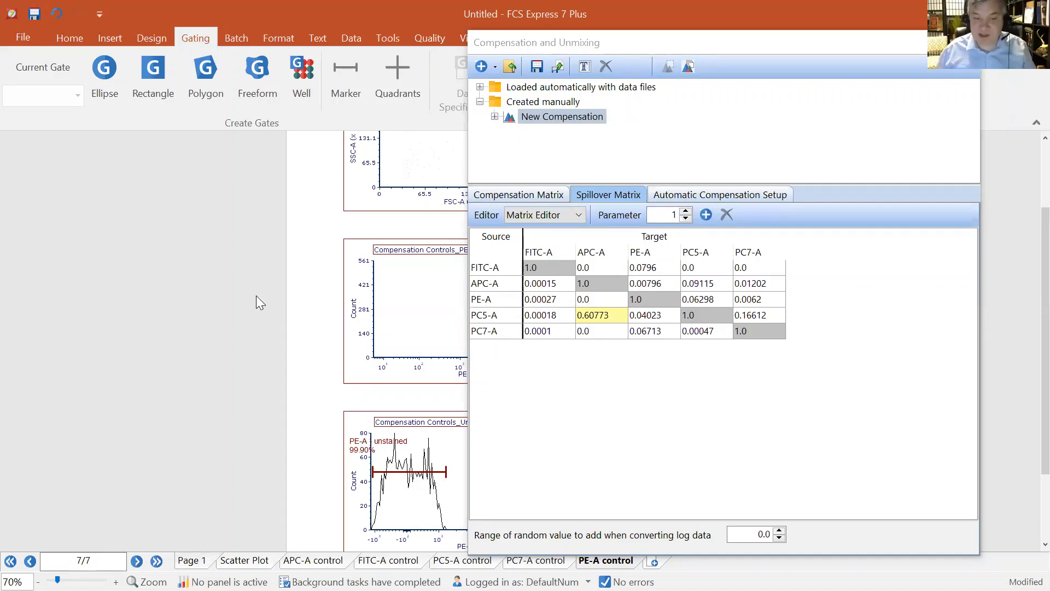
# Save the layout as todays comp in the Compensation and Unmixing folder
pyautogui.click(27, 35)
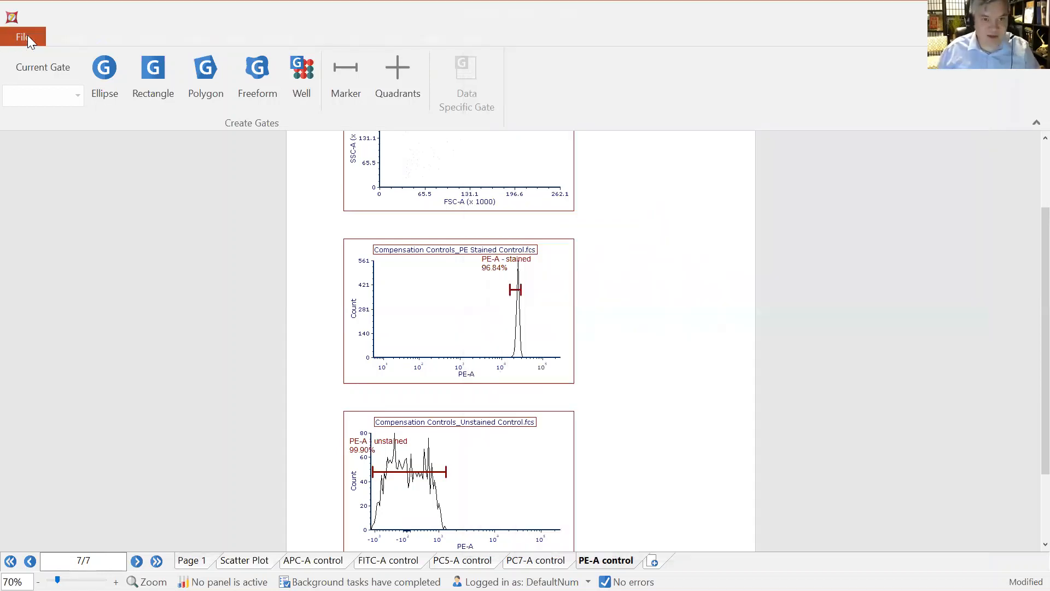
pyautogui.press('Escape')
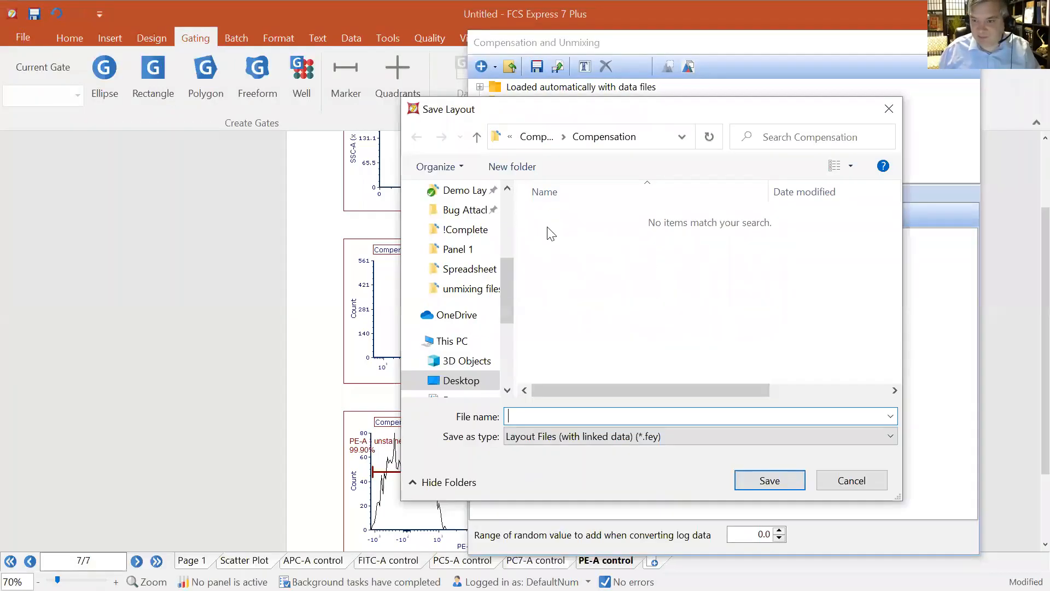
pyautogui.click(539, 137)
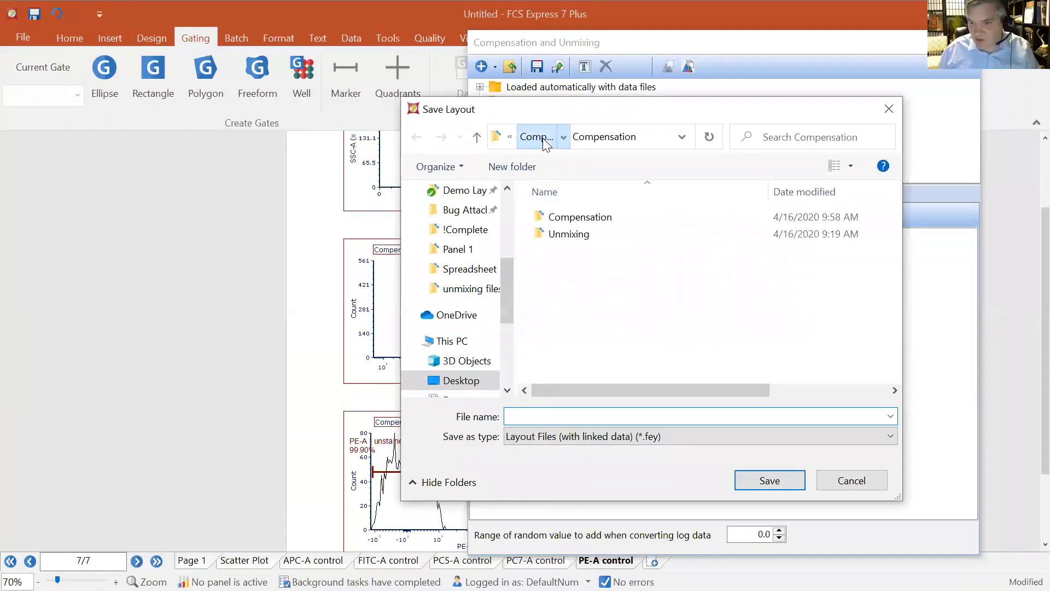
pyautogui.write('tod')
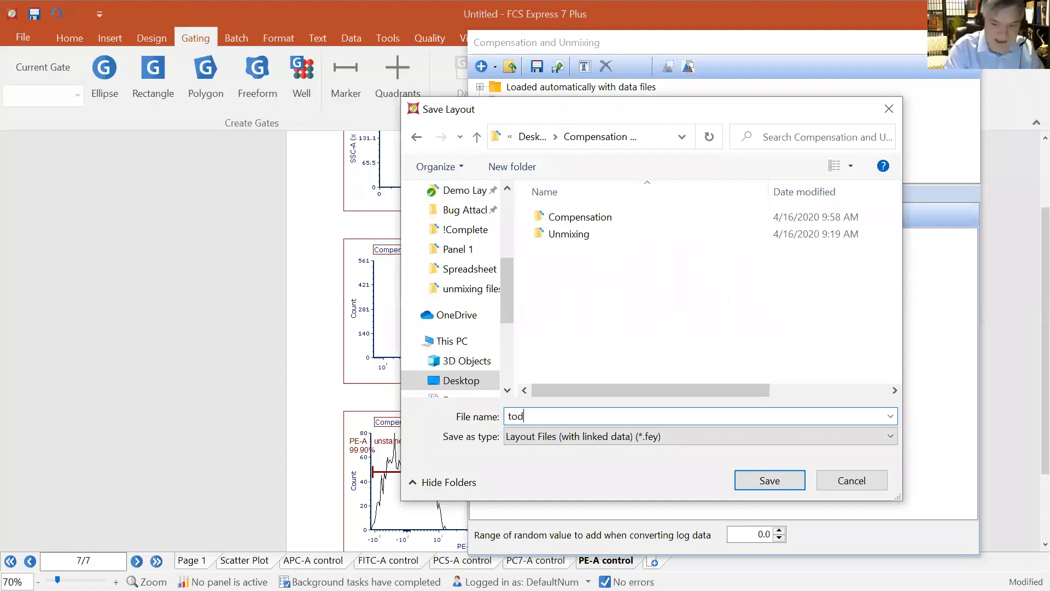
pyautogui.write('ays comp')
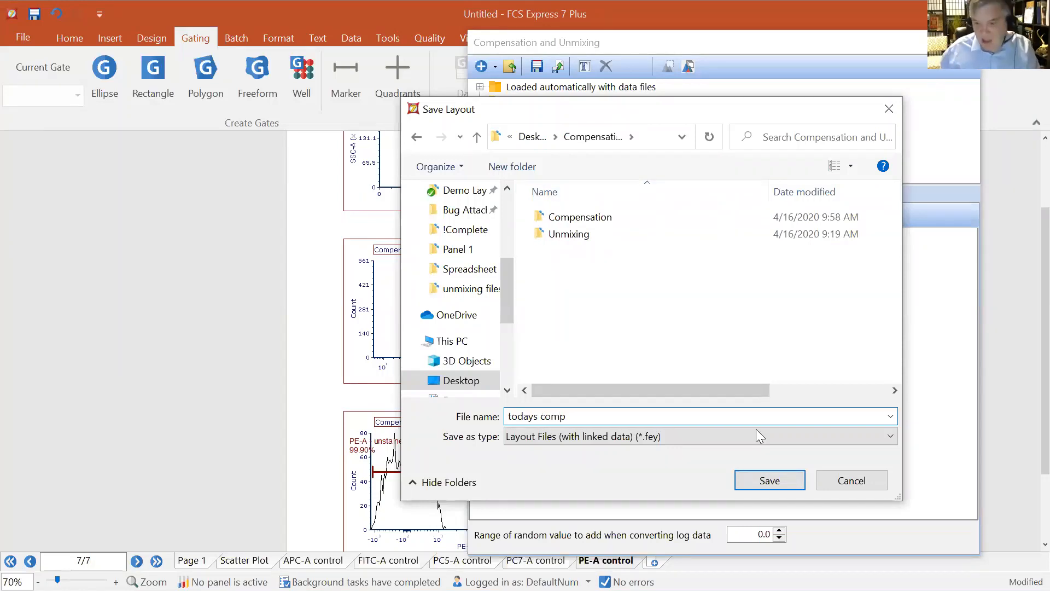
pyautogui.click(779, 481)
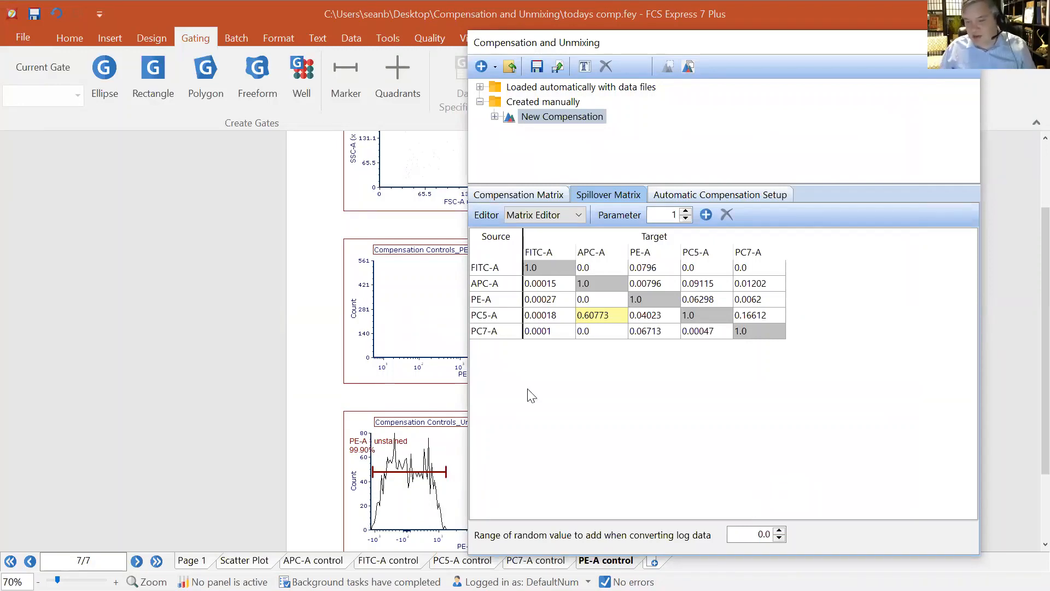
# Recalculate the matrices from the automatic compensation setup and return to the spillover matrix
pyautogui.click(729, 195)
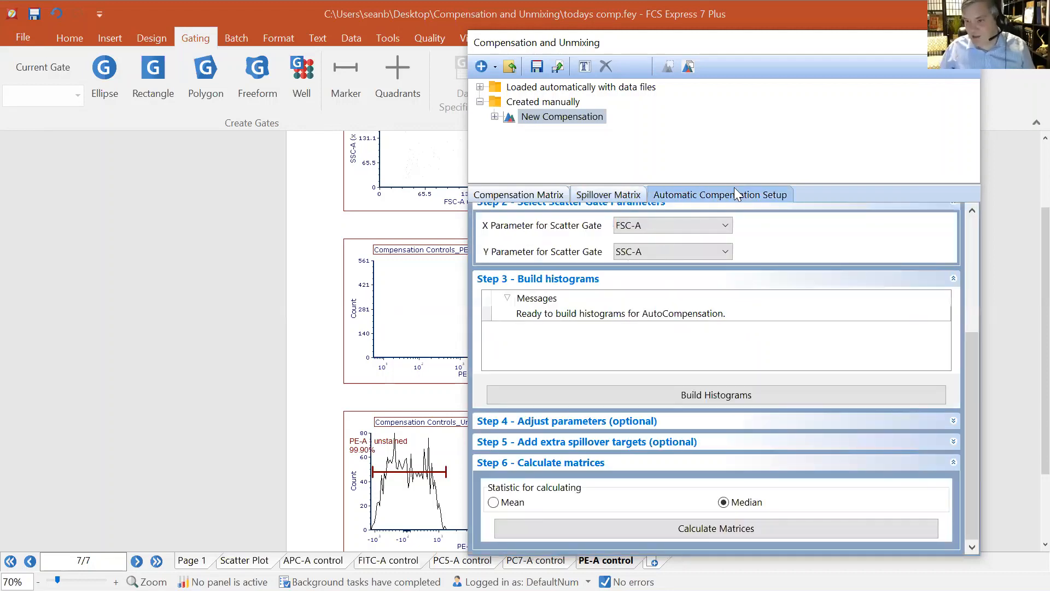
pyautogui.click(687, 532)
pyautogui.click(598, 192)
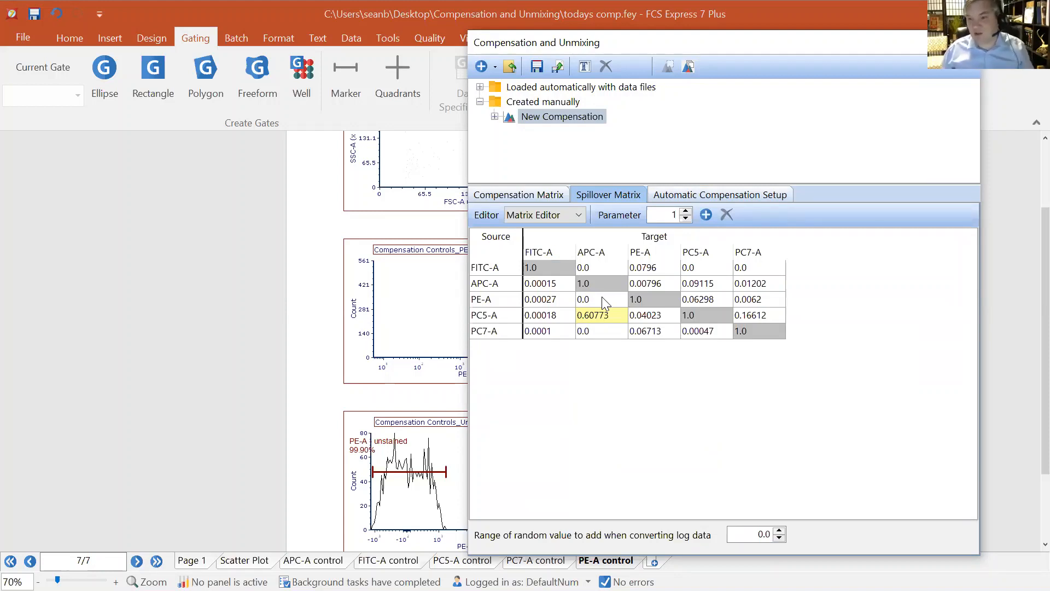
# Save the compensation as todays compensation matrix
pyautogui.click(538, 66)
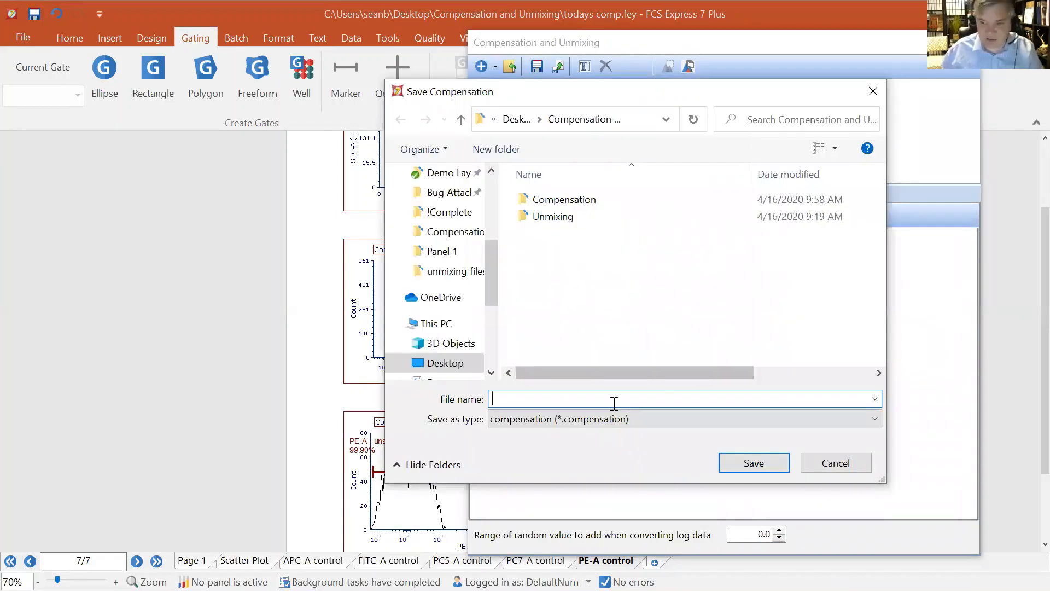
pyautogui.write('todays co')
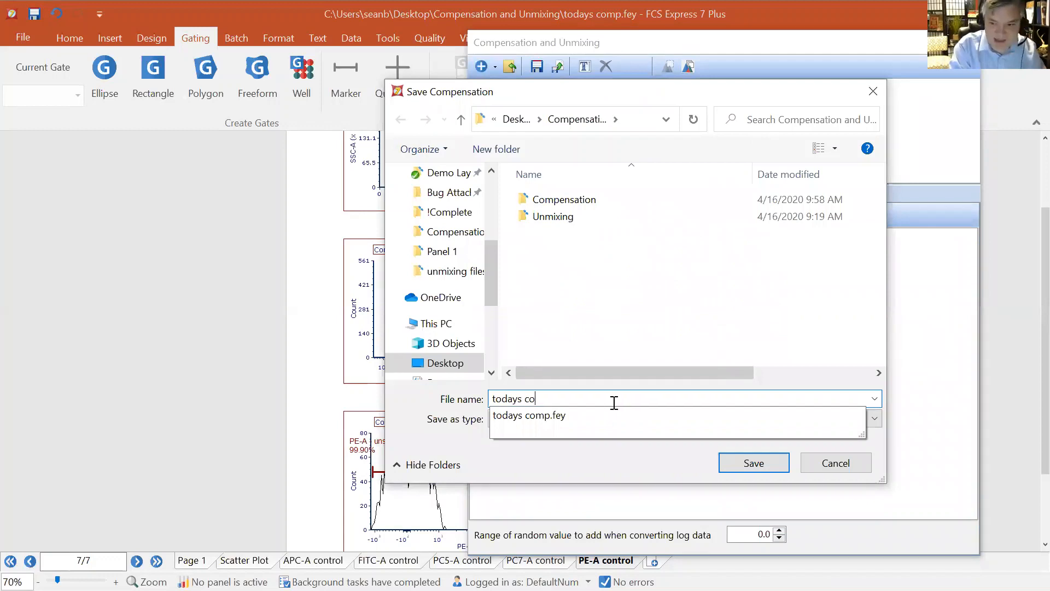
pyautogui.write('mpensation matrix')
pyautogui.click(757, 460)
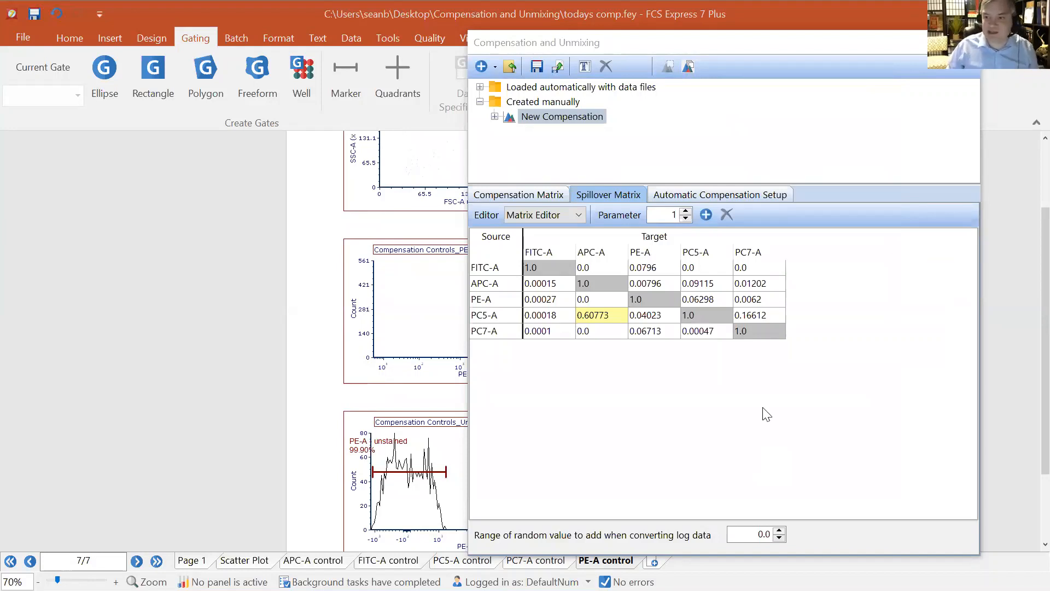
# Start a new blank layout and open the Compensation and Unmixing tool
pyautogui.click(967, 43)
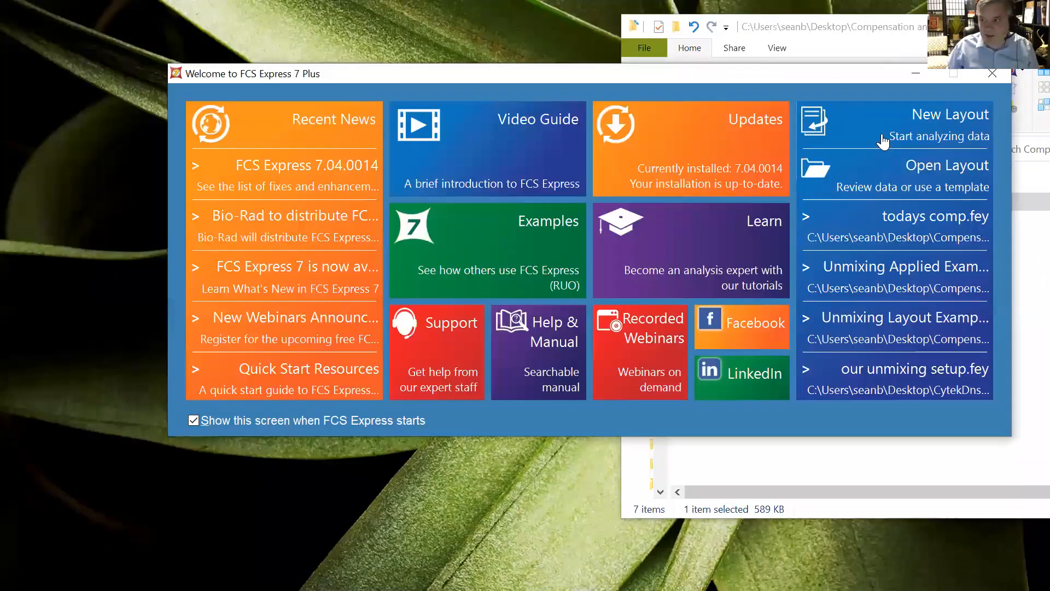
pyautogui.click(911, 130)
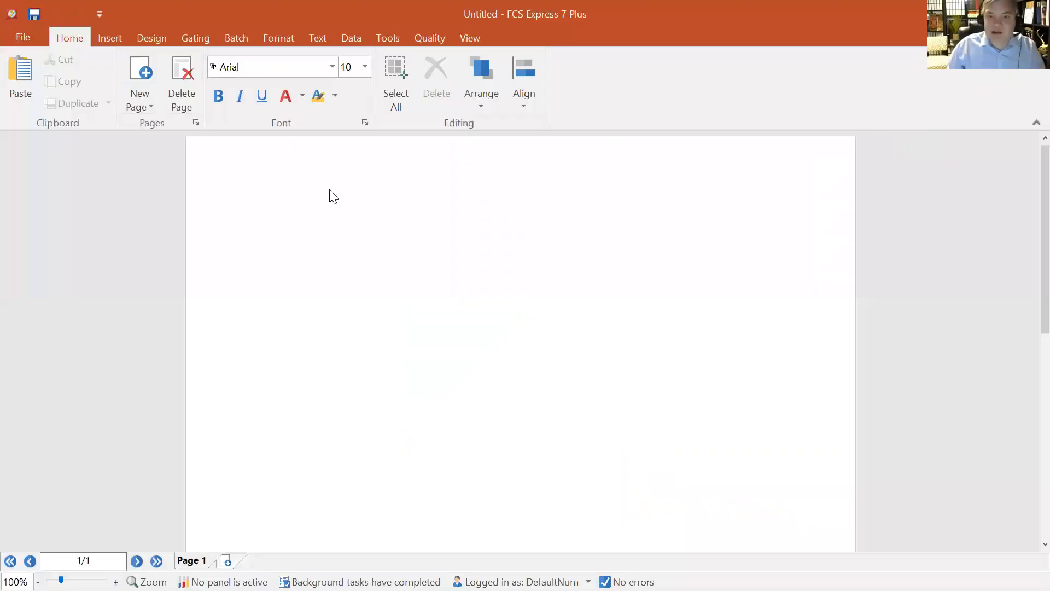
pyautogui.click(390, 39)
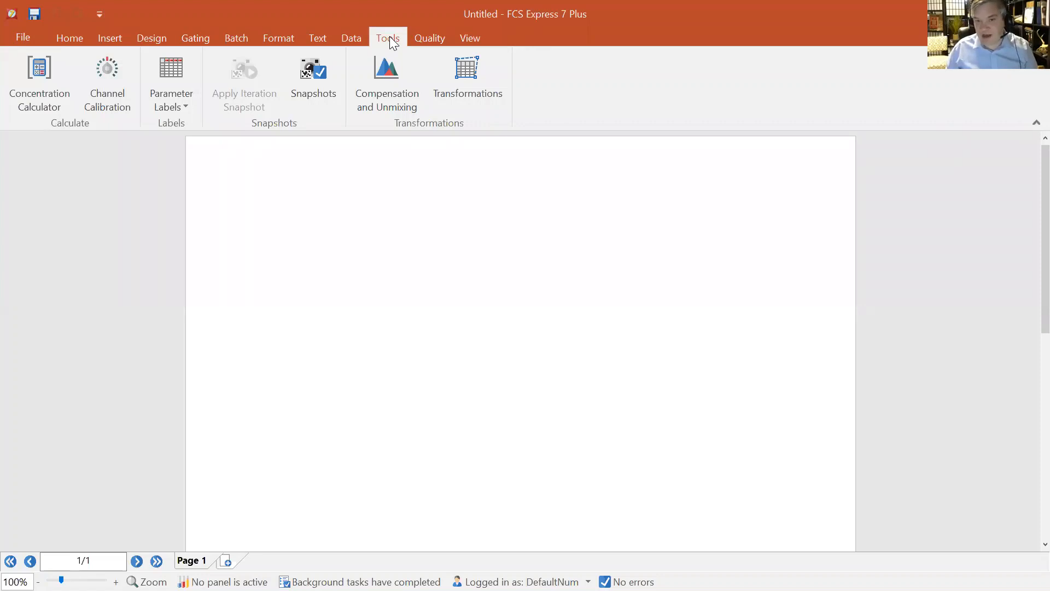
pyautogui.click(393, 58)
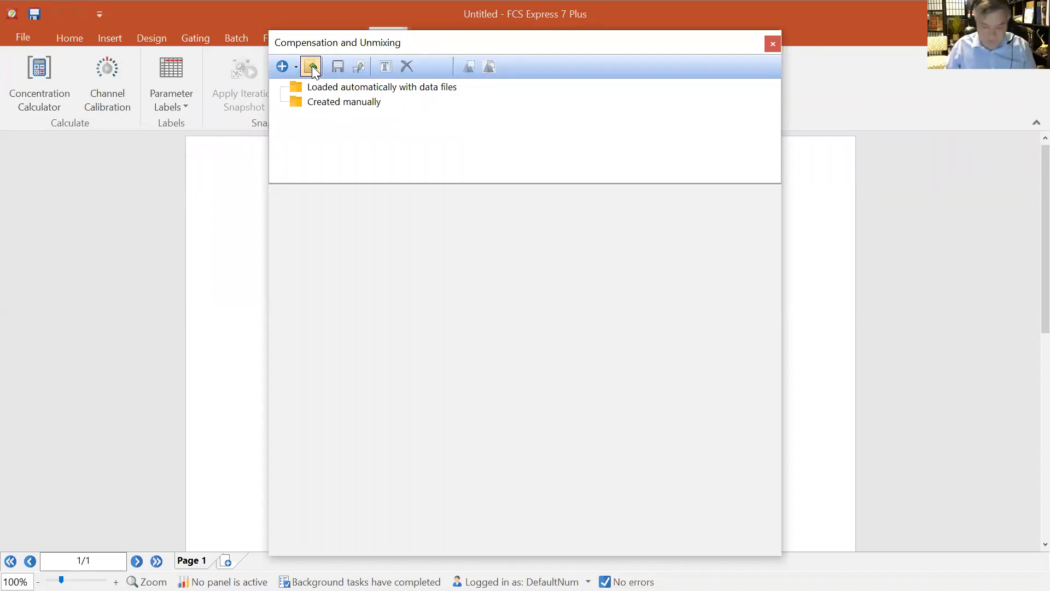
# Load the todays compensation matrix.compensation file
pyautogui.click(311, 65)
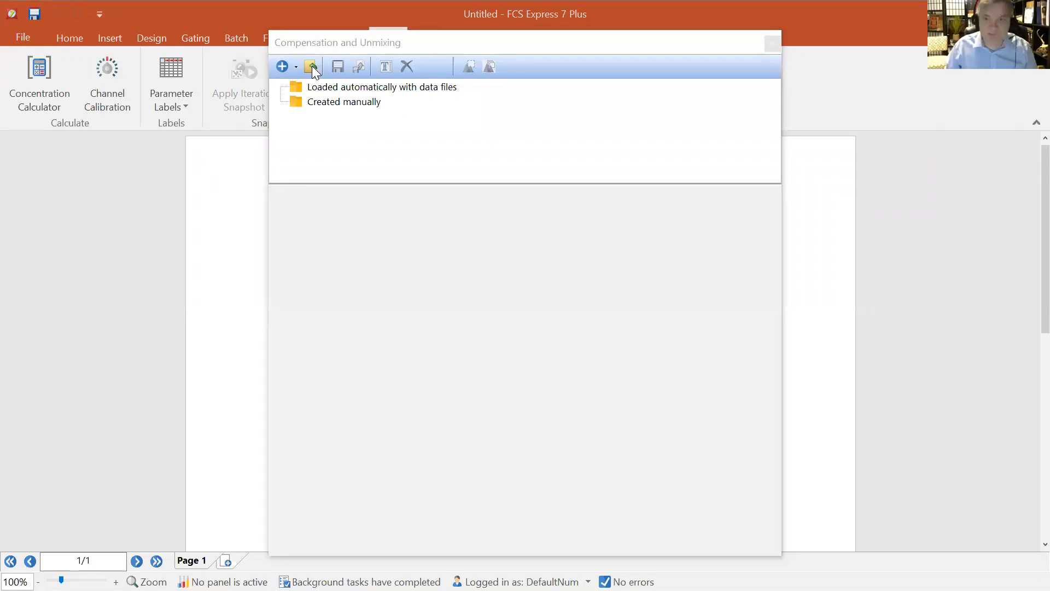
pyautogui.click(592, 198)
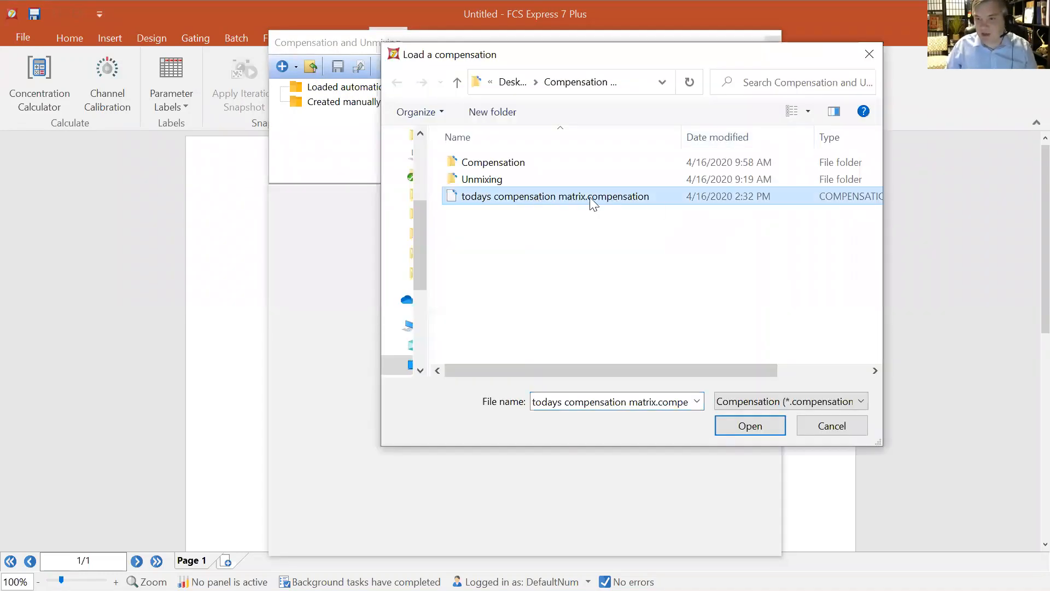
pyautogui.click(733, 425)
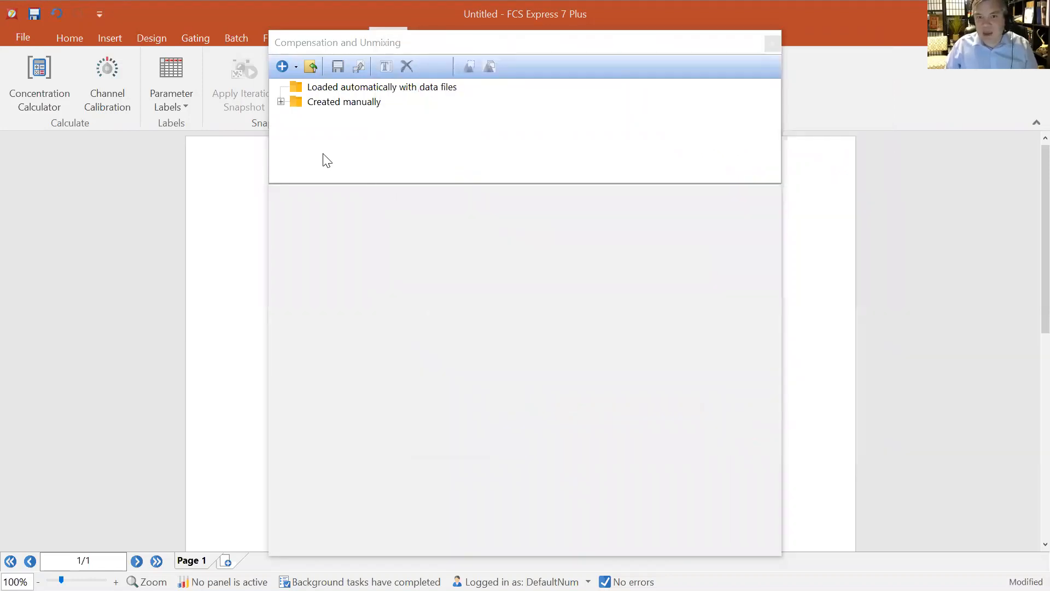
# Open the loaded New Compensation's matrix and set it as the default compensation
pyautogui.click(280, 102)
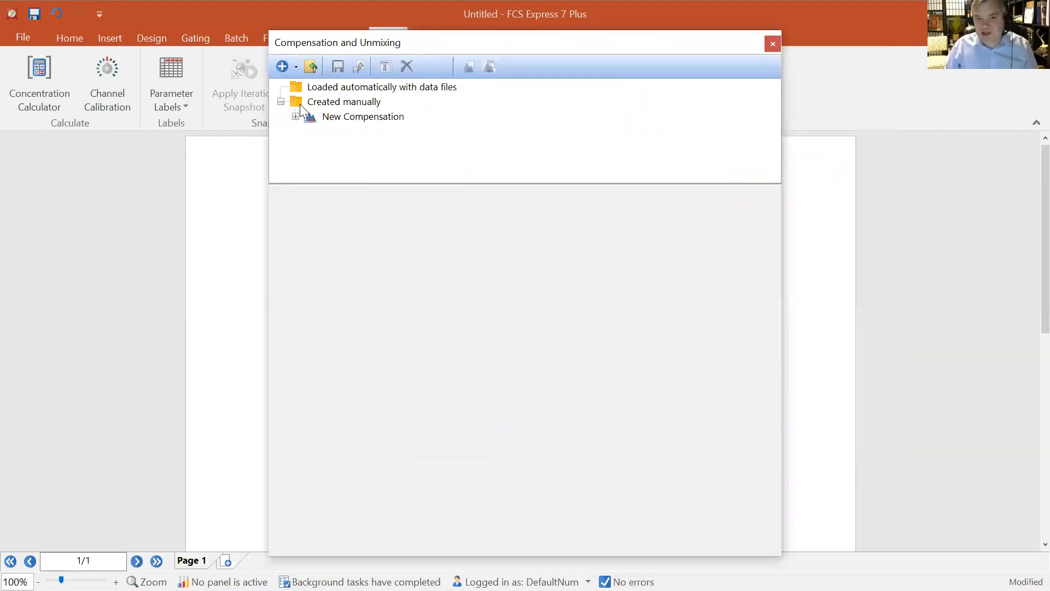
pyautogui.click(349, 117)
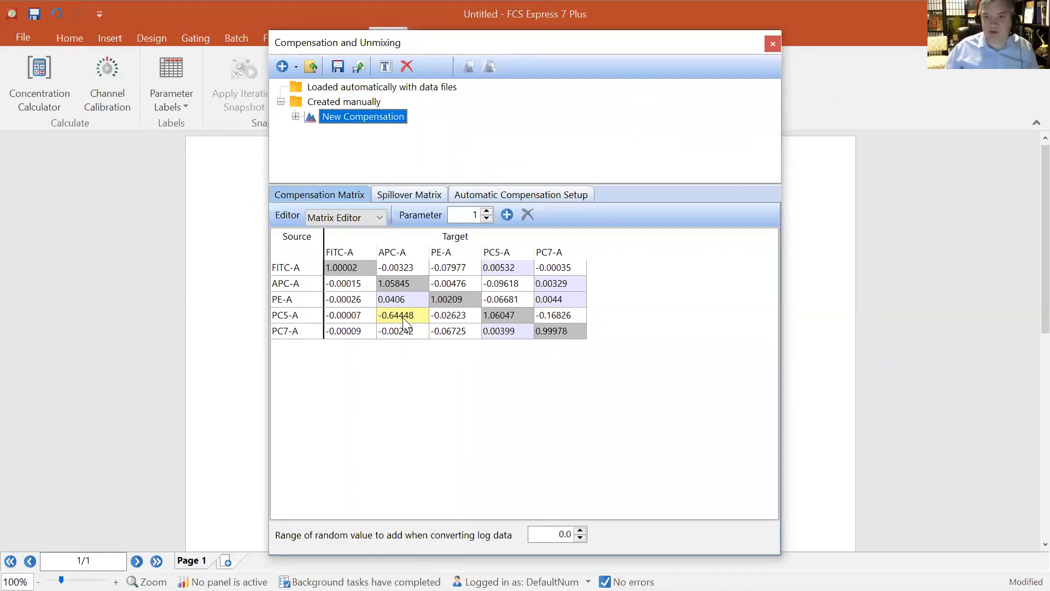
pyautogui.moveTo(421, 53); pyautogui.dragTo(441, 97)
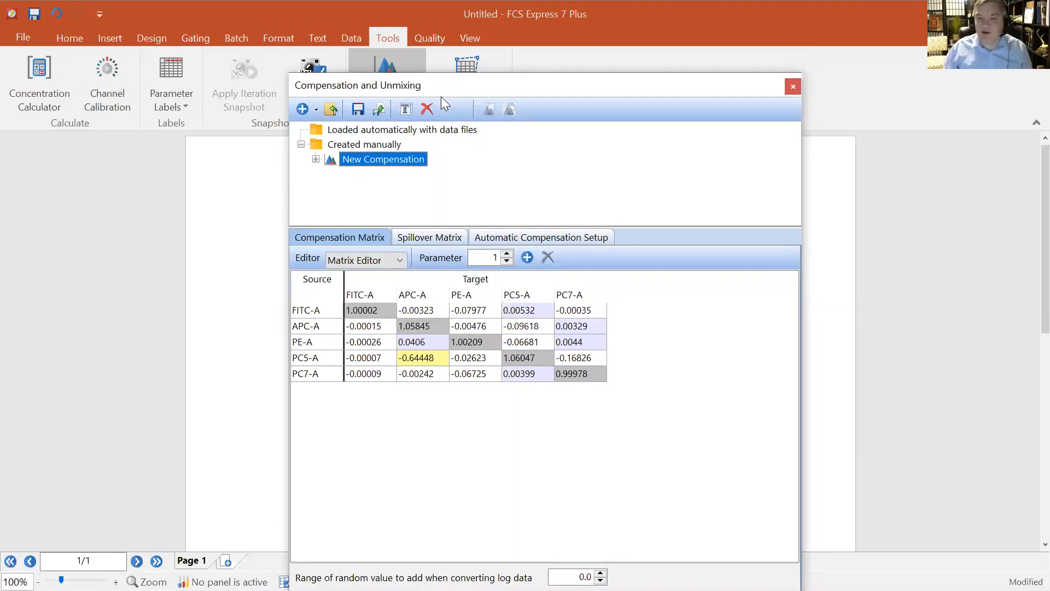
pyautogui.rightClick(397, 164)
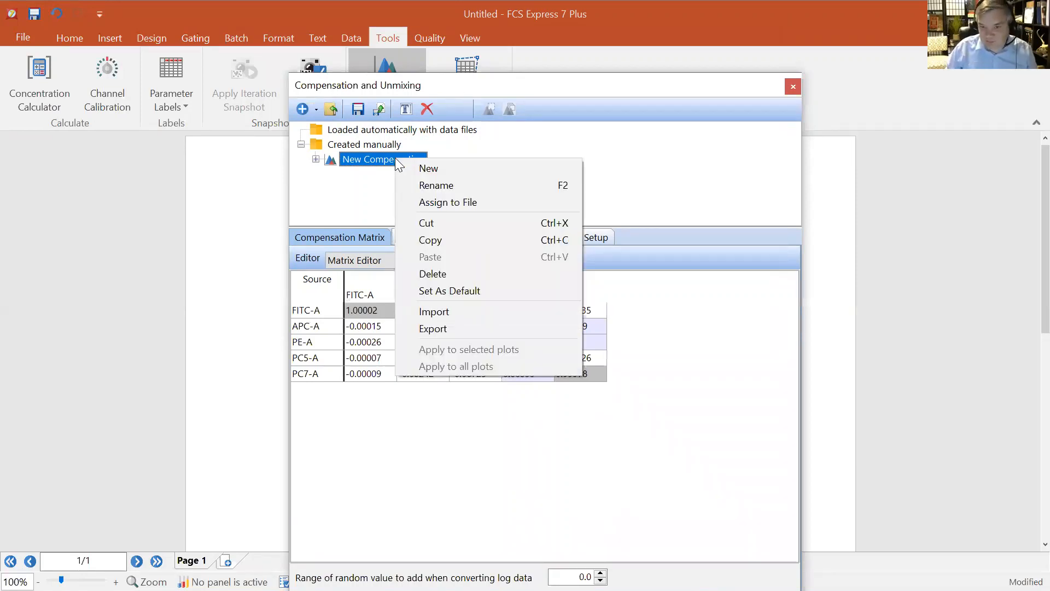
pyautogui.click(455, 290)
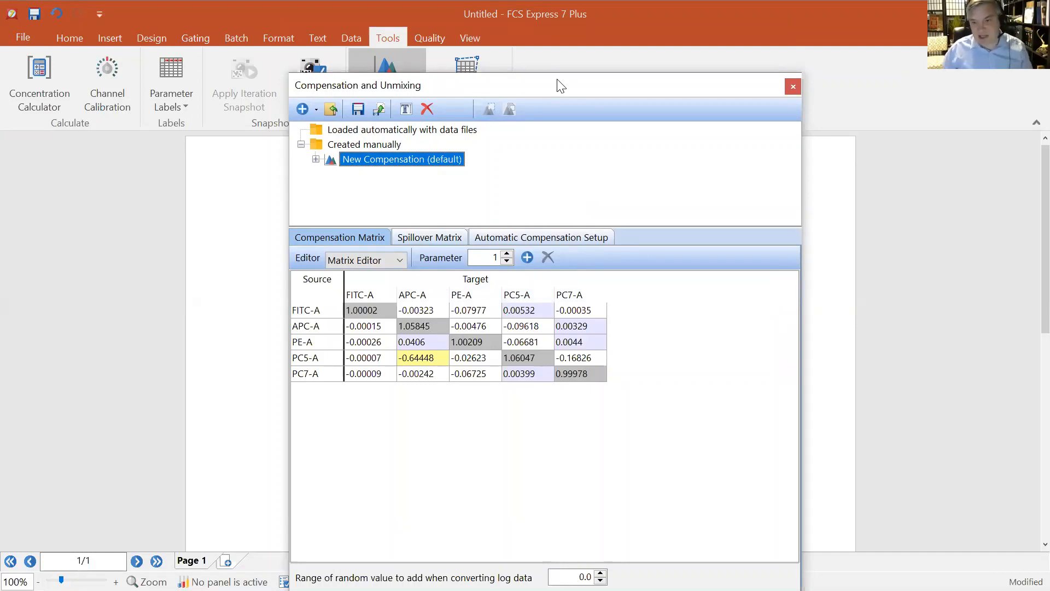
# Drag Compensation Controls_All Colors.fcs into the layout and open it as a Density plot
pyautogui.moveTo(530, 87); pyautogui.dragTo(694, 87)
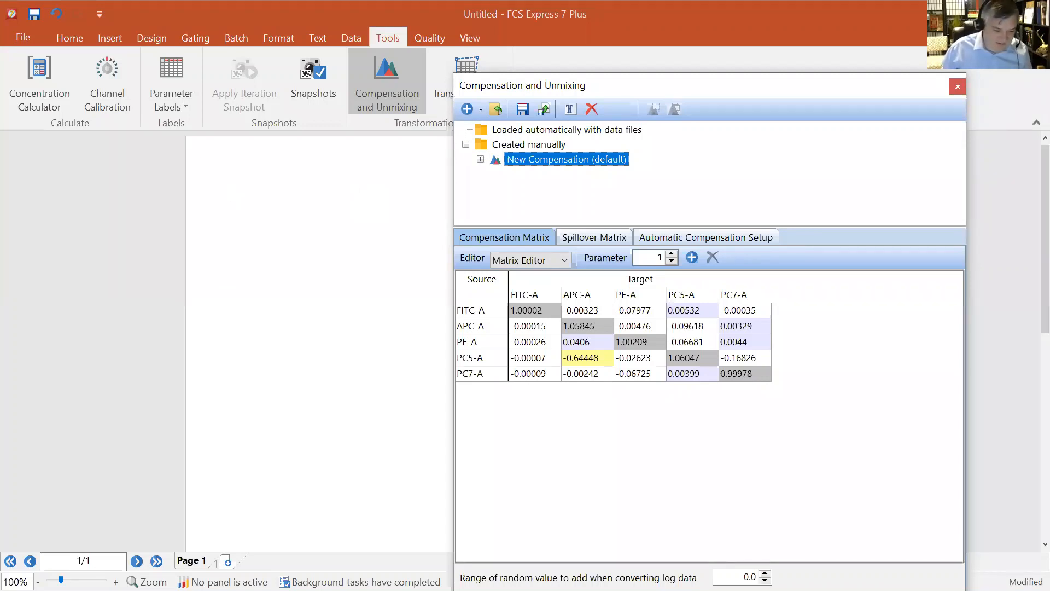
pyautogui.hotkey('alt', 'Tab')
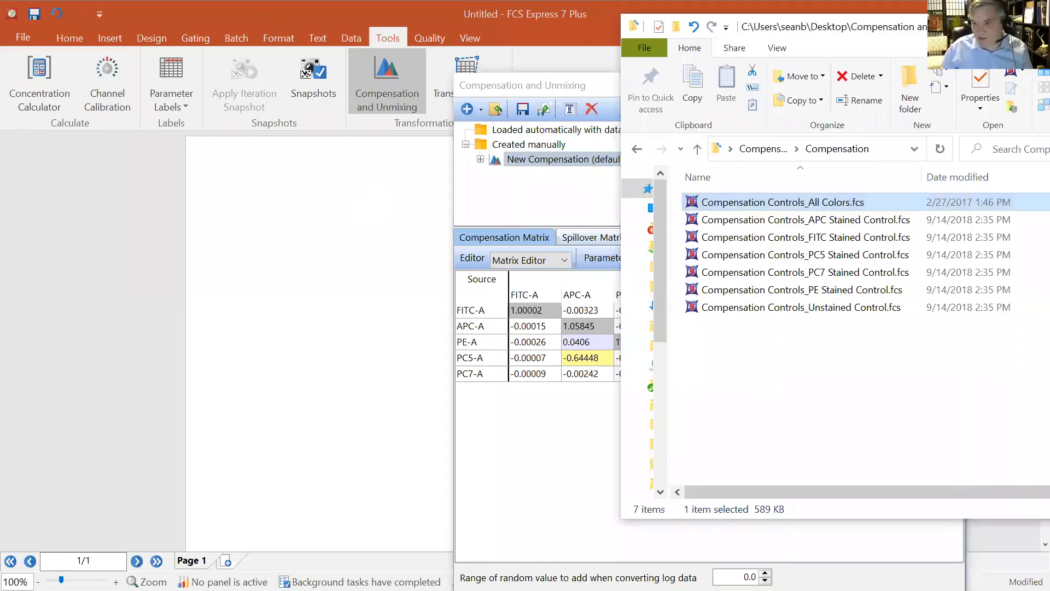
pyautogui.moveTo(725, 205); pyautogui.dragTo(211, 178)
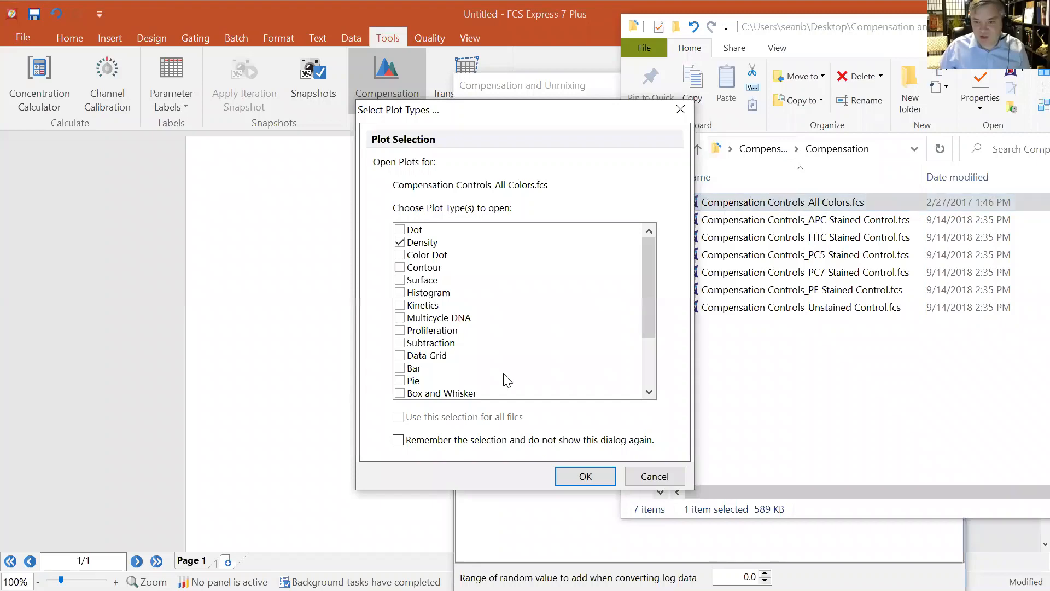
pyautogui.click(596, 477)
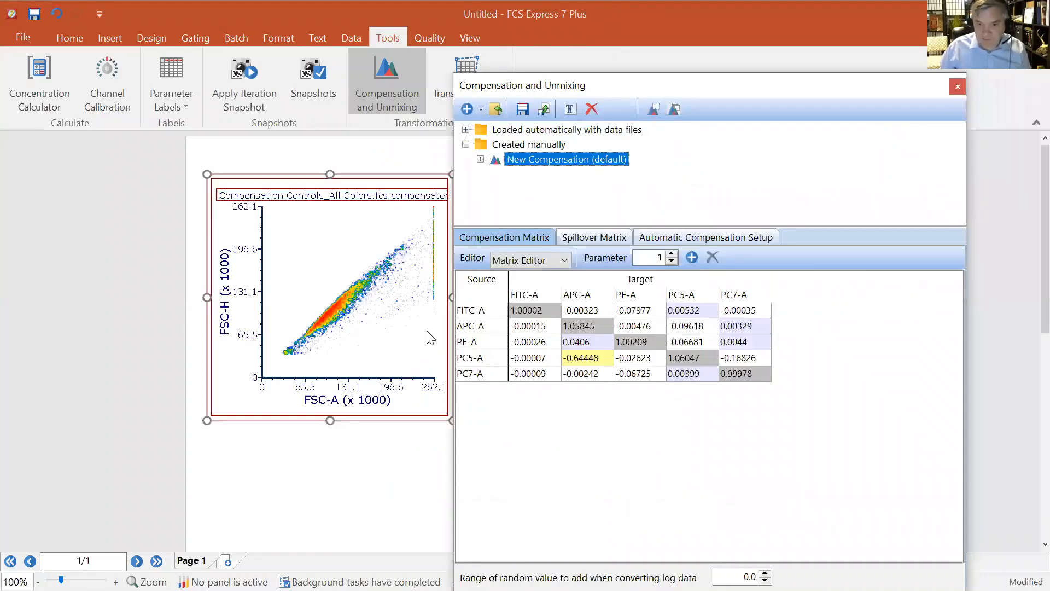
# Expand the Loaded automatically with data files folder
pyautogui.moveTo(717, 84); pyautogui.dragTo(759, 83)
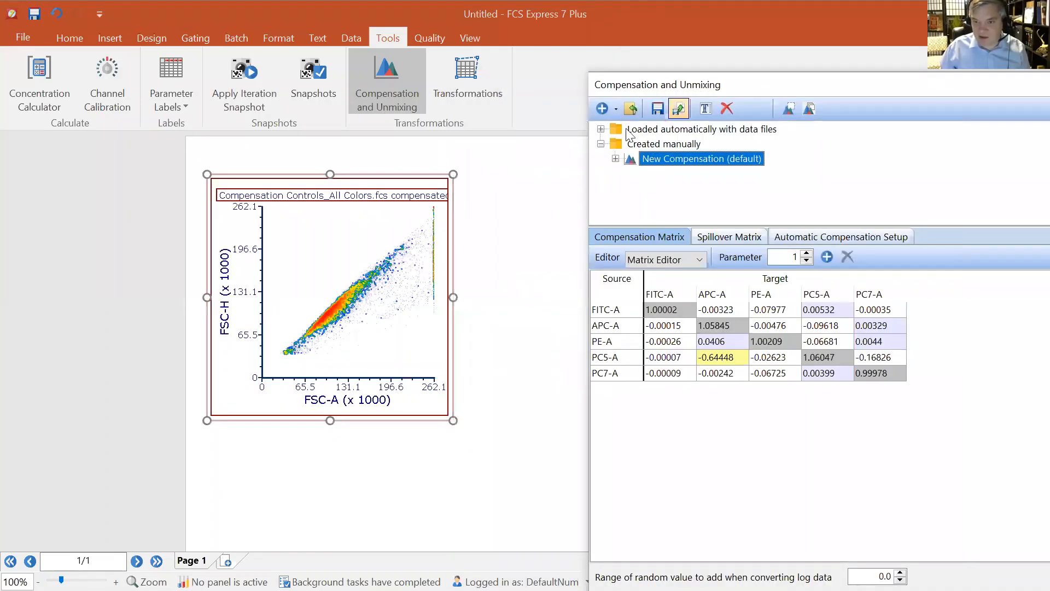
pyautogui.click(600, 129)
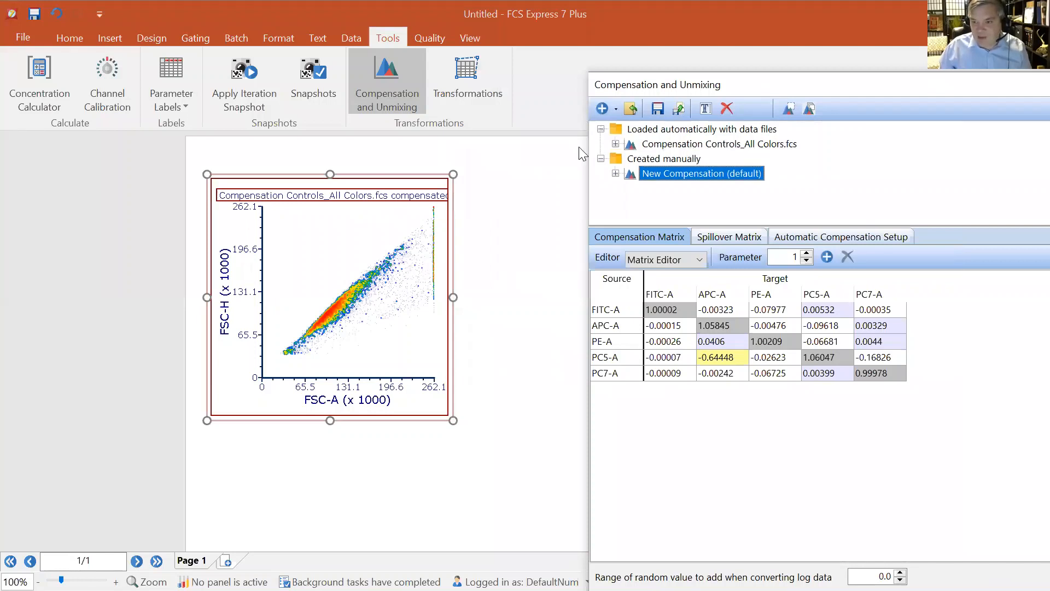
# Enlarge the density plot and set its Y axis parameter to CD8a
pyautogui.moveTo(453, 174); pyautogui.dragTo(529, 167)
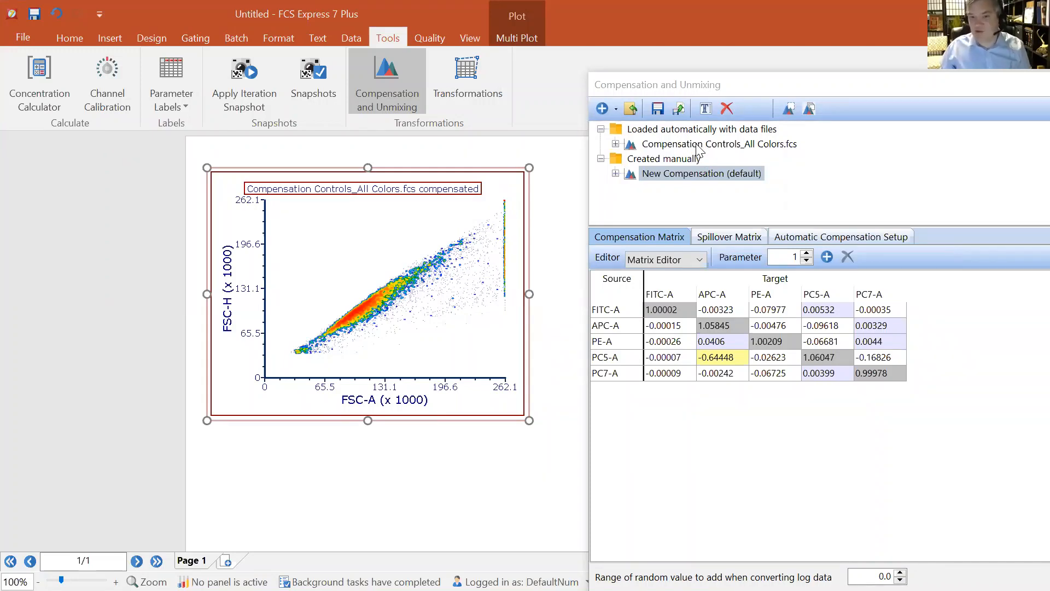
pyautogui.click(230, 307)
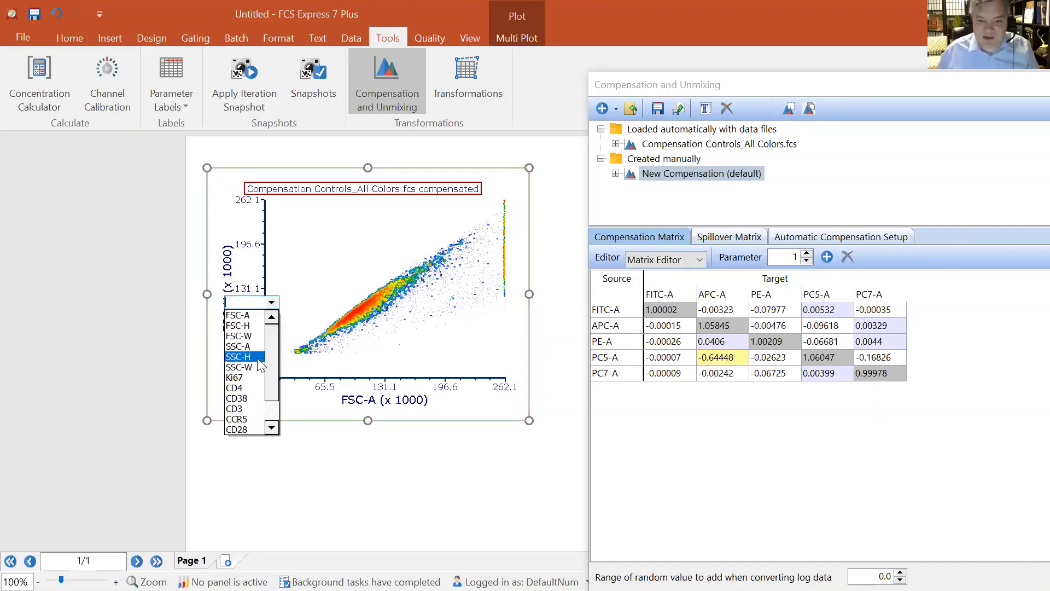
pyautogui.click(236, 419)
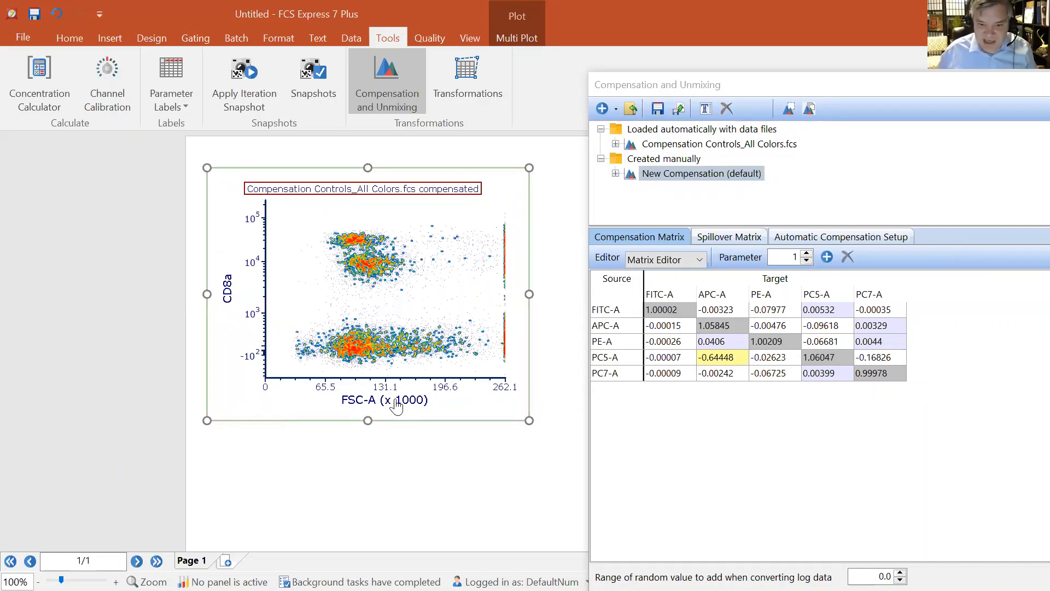
# Set the density plot's X axis parameter to CD95
pyautogui.click(429, 396)
pyautogui.scroll(-3, 440, 451)
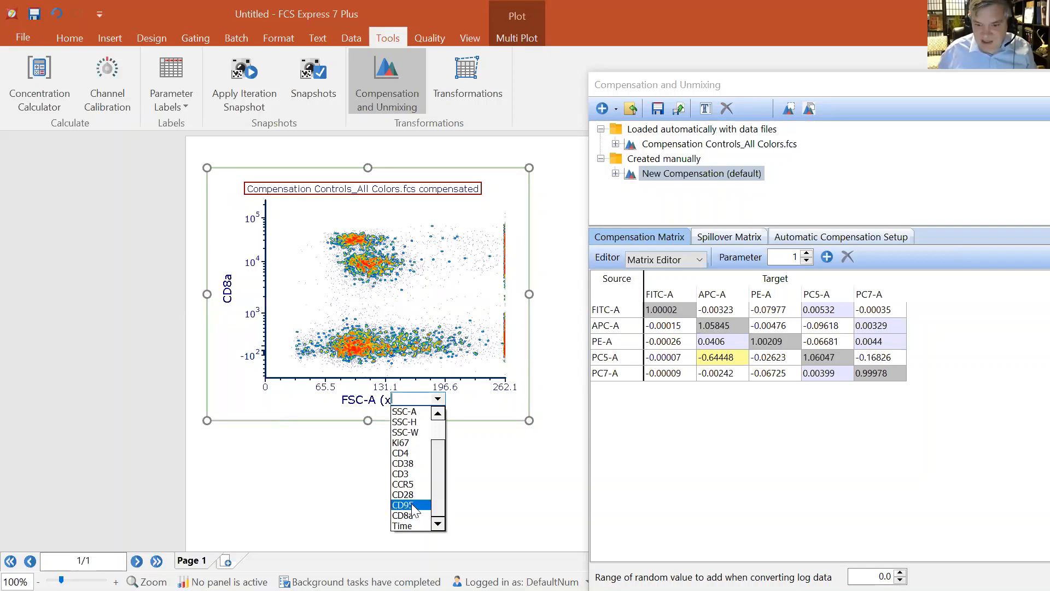
pyautogui.click(411, 506)
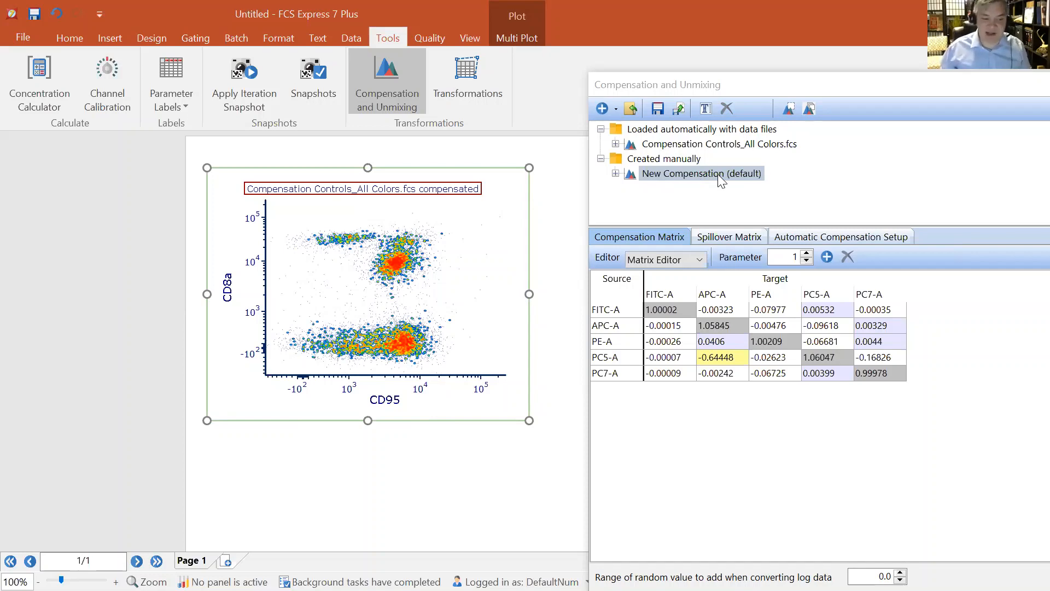
# Apply the New Compensation to the density plot by dropping it onto the plot
pyautogui.moveTo(722, 172); pyautogui.dragTo(420, 231)
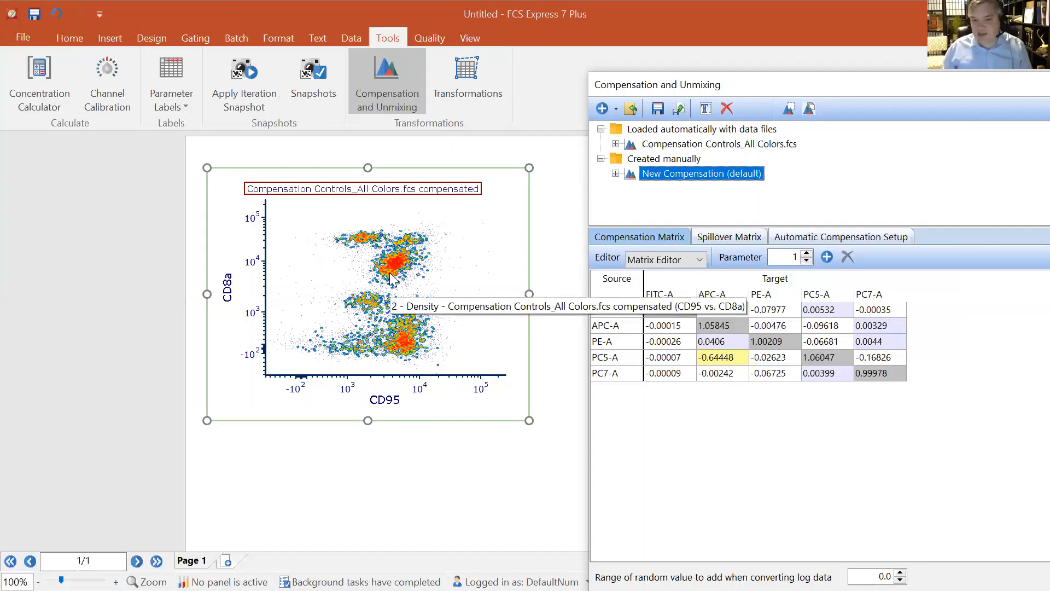
pyautogui.click(485, 164)
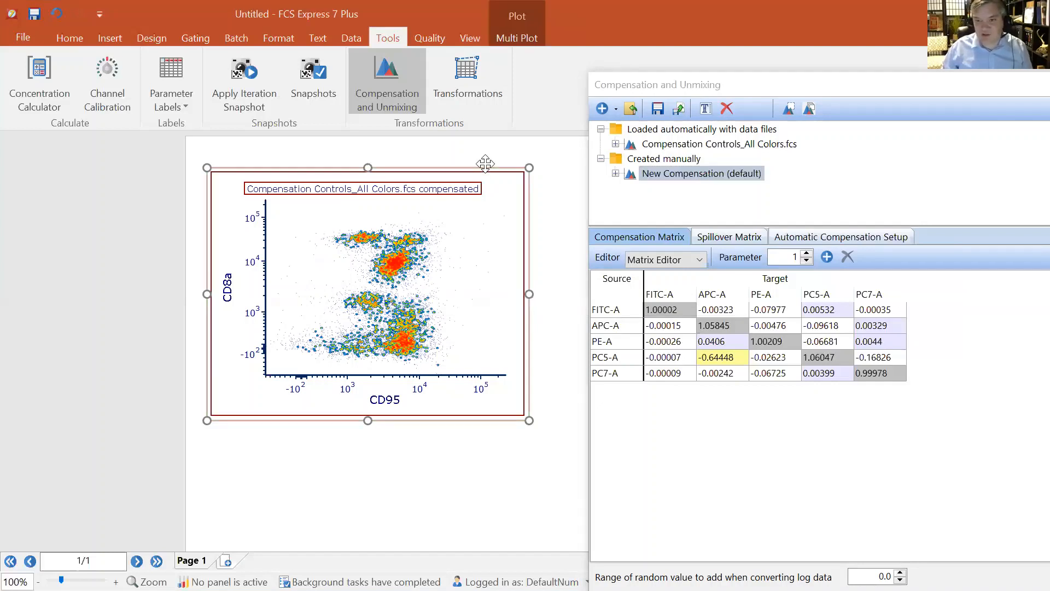
# Apply the Compensation Controls_All Colors.fcs compensation to all plots
pyautogui.click(700, 144)
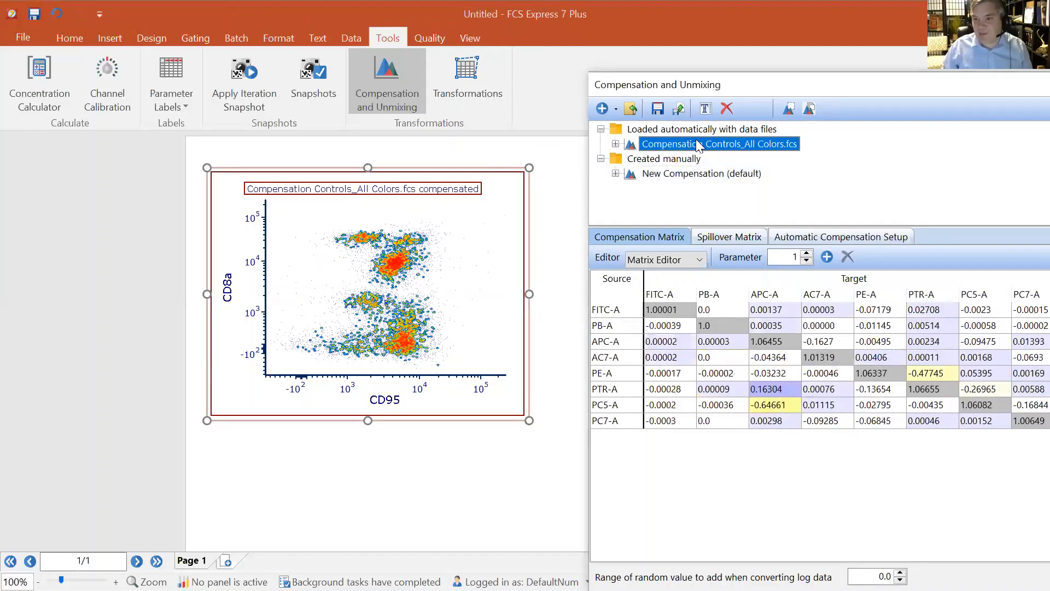
pyautogui.click(810, 109)
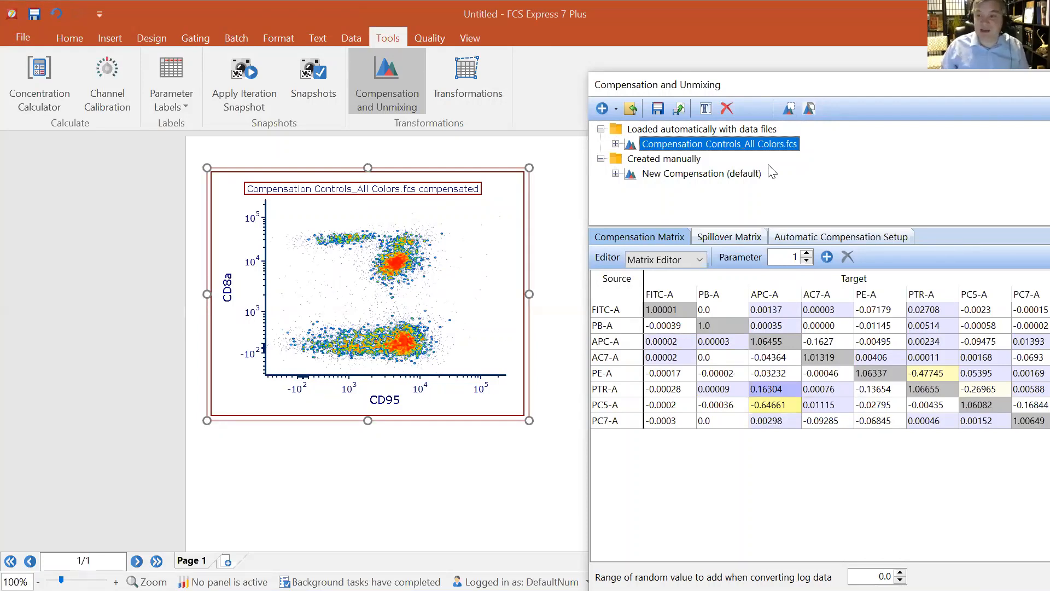
# Apply the New Compensation (default) to all plots
pyautogui.click(752, 175)
pyautogui.click(810, 113)
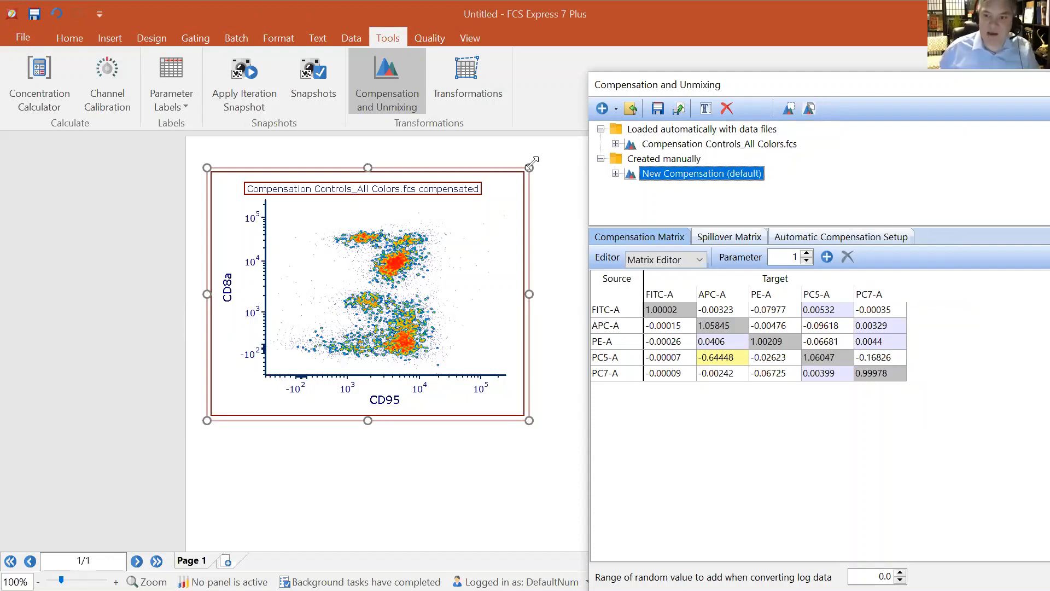
# Duplicate the density plot twice and arrange the three copies side by side on the page
pyautogui.moveTo(494, 176)
pyautogui.mouseDown()
pyautogui.moveTo(431, 217)
pyautogui.moveTo(395, 157)
pyautogui.moveTo(407, 172)
pyautogui.moveTo(389, 211)
pyautogui.moveTo(381, 361)
pyautogui.mouseUp()
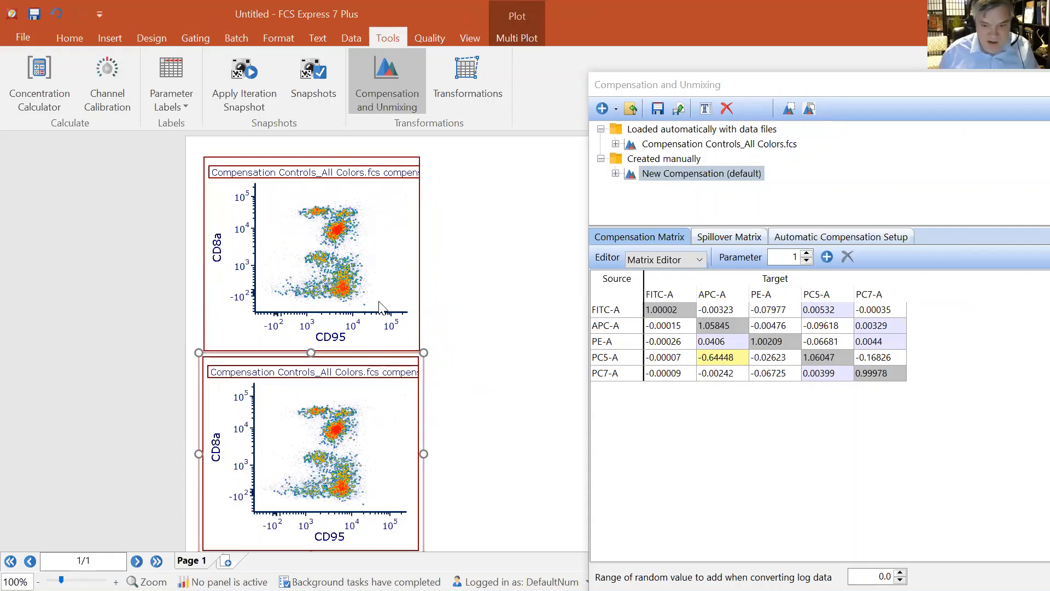
pyautogui.hotkey('ctrl', 'v')
pyautogui.click(509, 262)
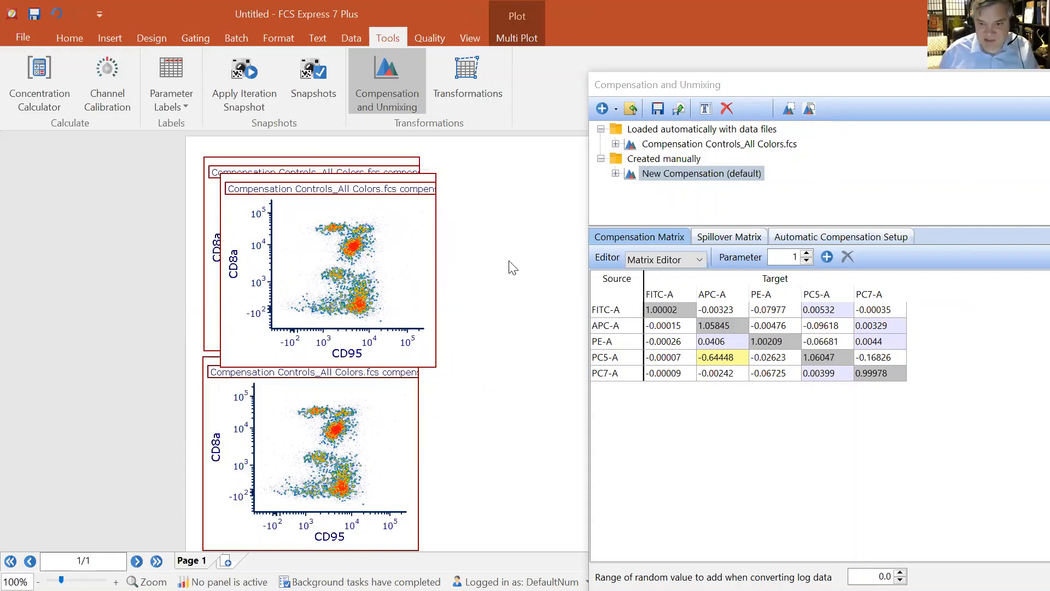
pyautogui.scroll(-3, 503, 265)
pyautogui.click(448, 165)
pyautogui.moveTo(423, 161); pyautogui.dragTo(268, 215)
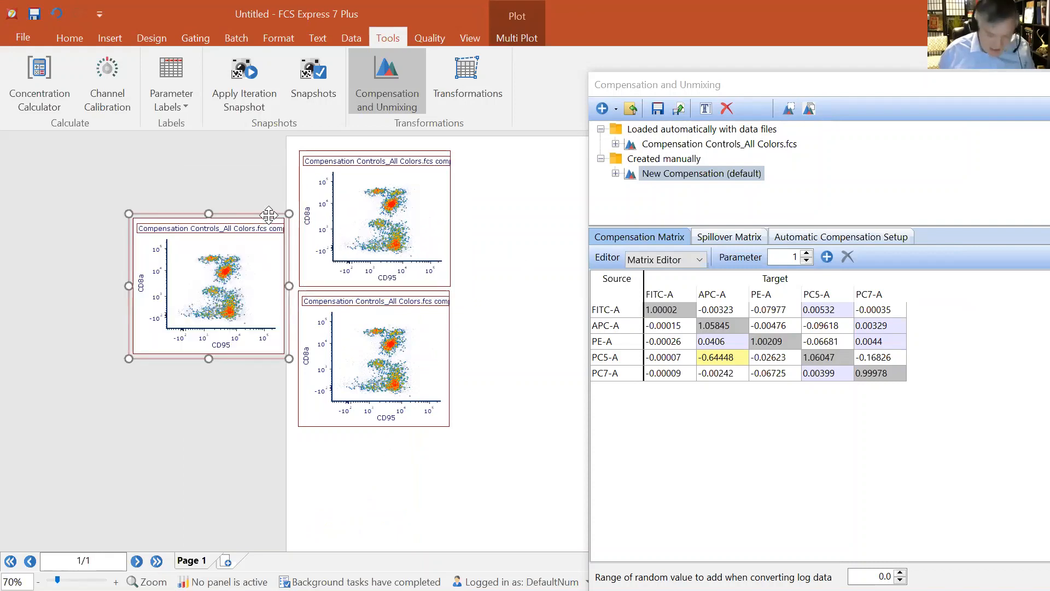
# Apply the Compensation Controls_All Colors.fcs compensation to the upper-right plot
pyautogui.click(708, 144)
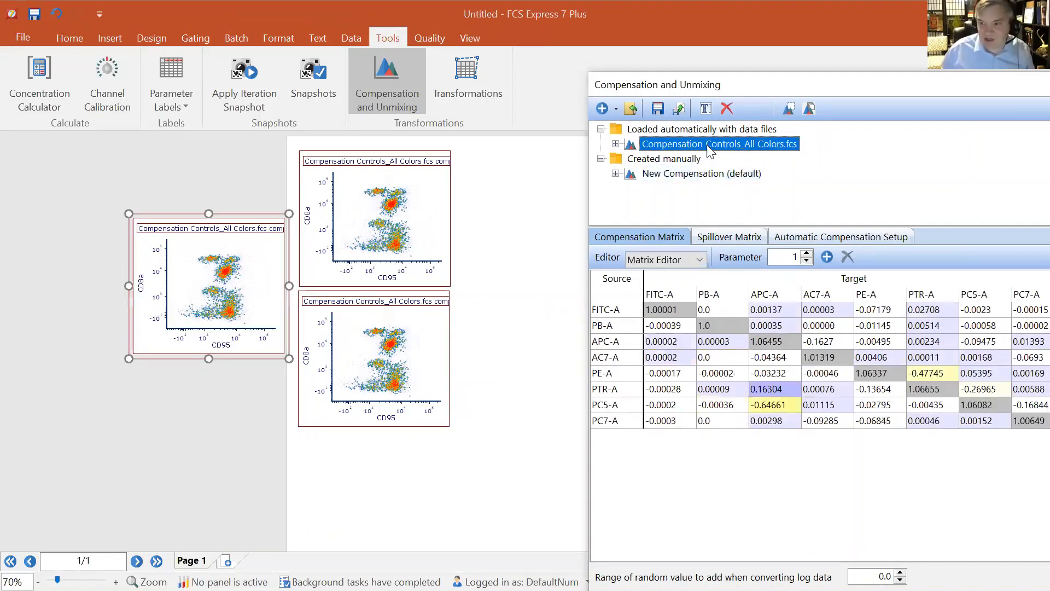
pyautogui.moveTo(707, 144); pyautogui.dragTo(407, 201)
# Move the left plot up and apply the New Compensation (default) to it
pyautogui.moveTo(272, 224); pyautogui.dragTo(265, 149)
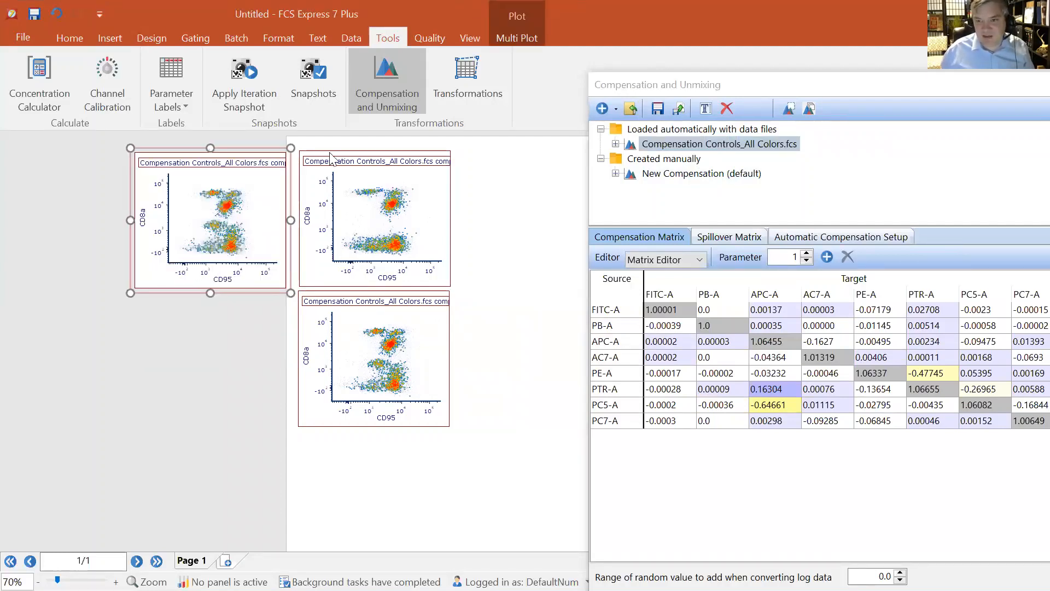
pyautogui.moveTo(715, 173); pyautogui.dragTo(216, 213)
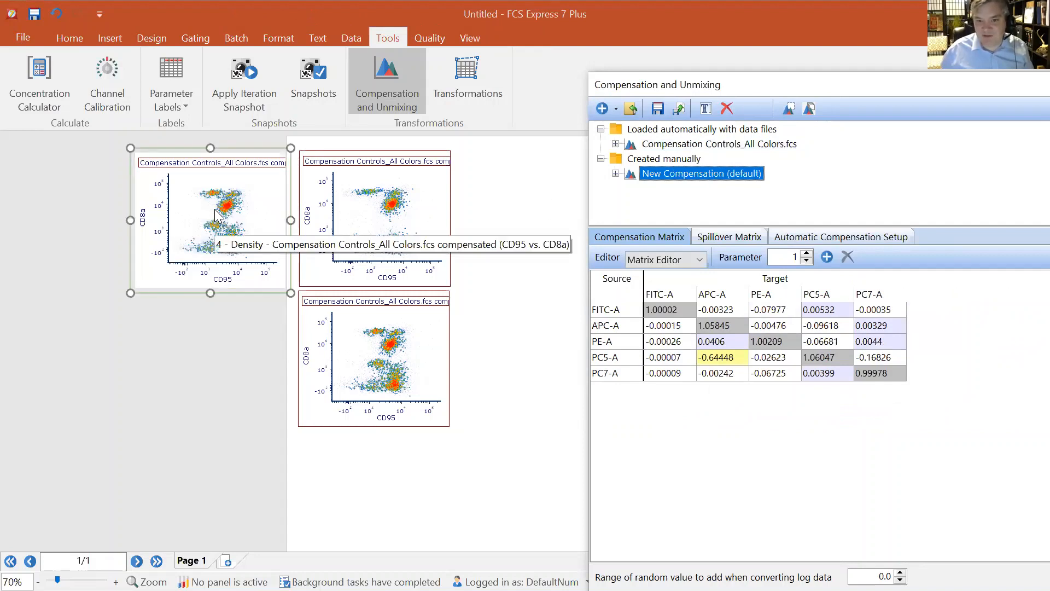
# Close the Compensation and Unmixing window and open the lower plot's Overlays options to check its compensation
pyautogui.click(416, 364)
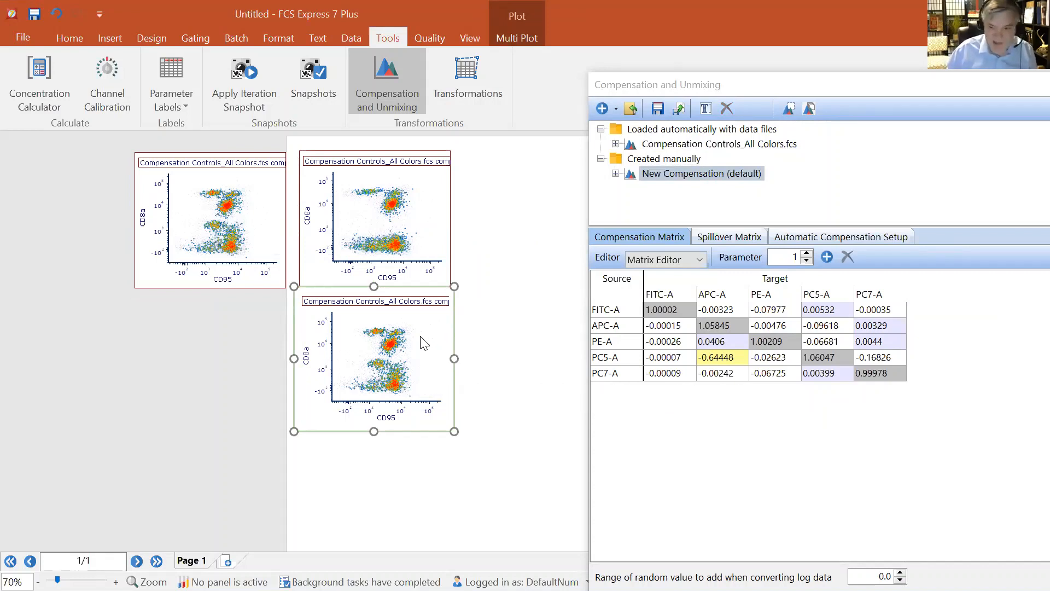
pyautogui.doubleClick(420, 336)
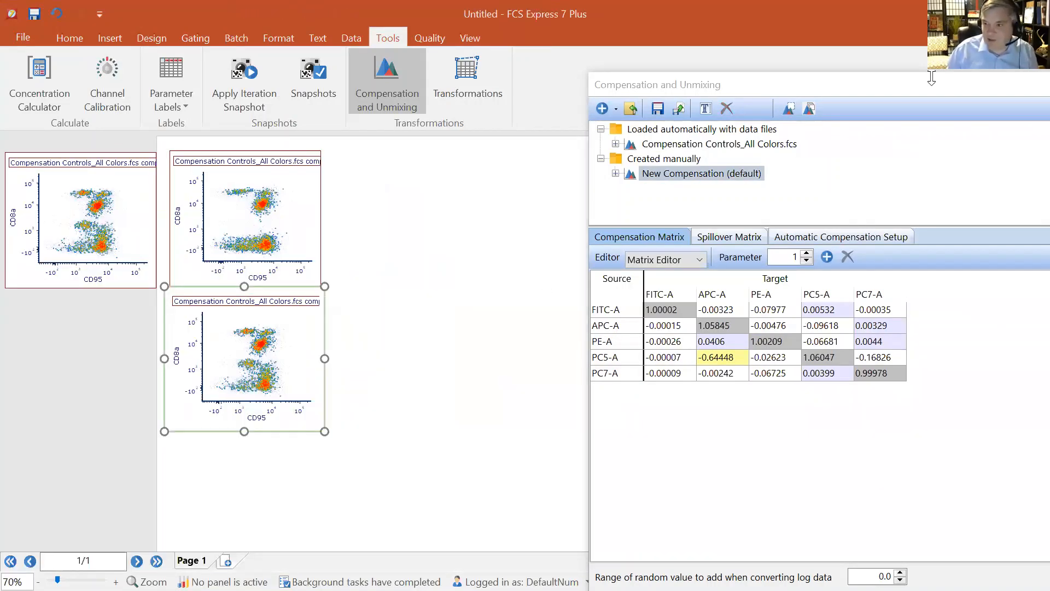
pyautogui.moveTo(904, 89); pyautogui.dragTo(602, 200)
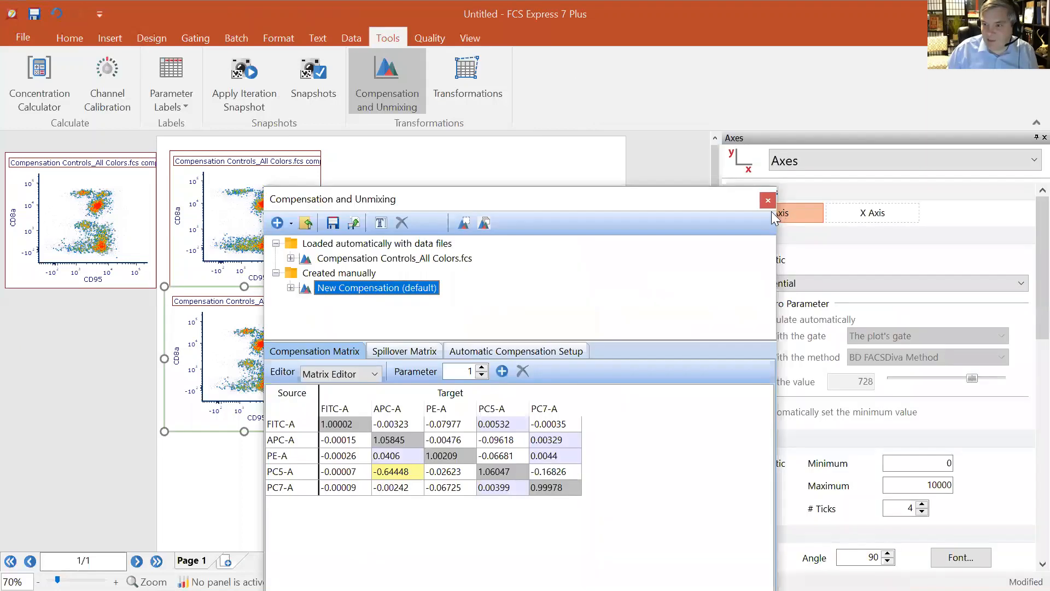
pyautogui.click(768, 201)
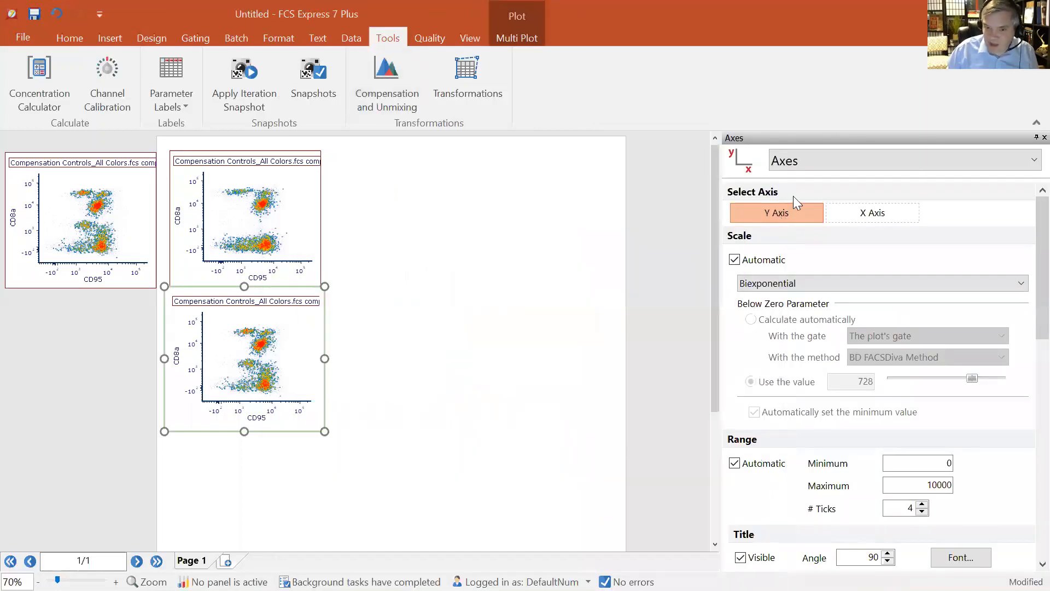
pyautogui.click(830, 165)
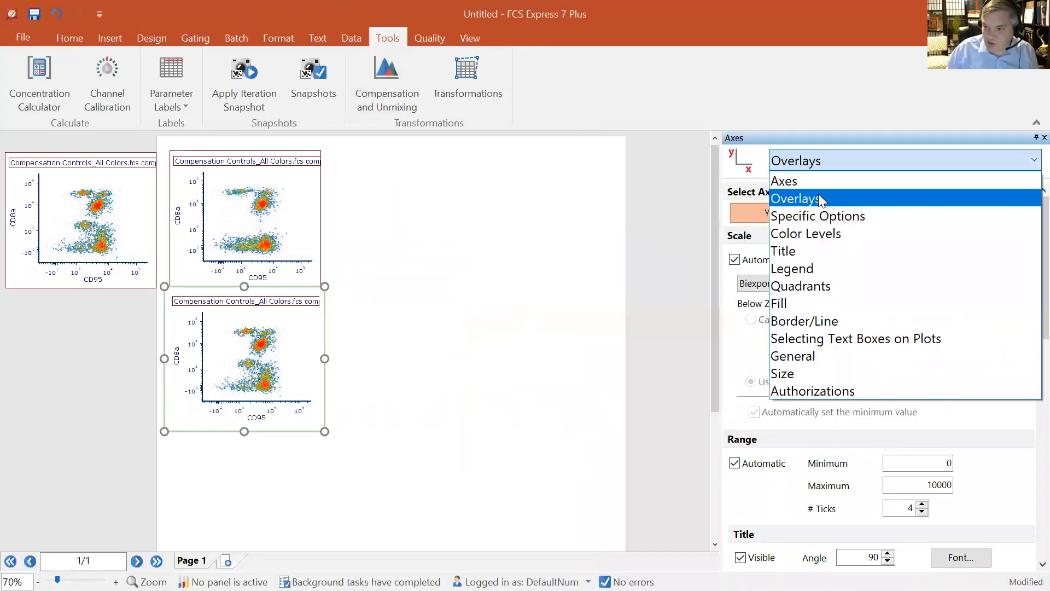
pyautogui.click(819, 195)
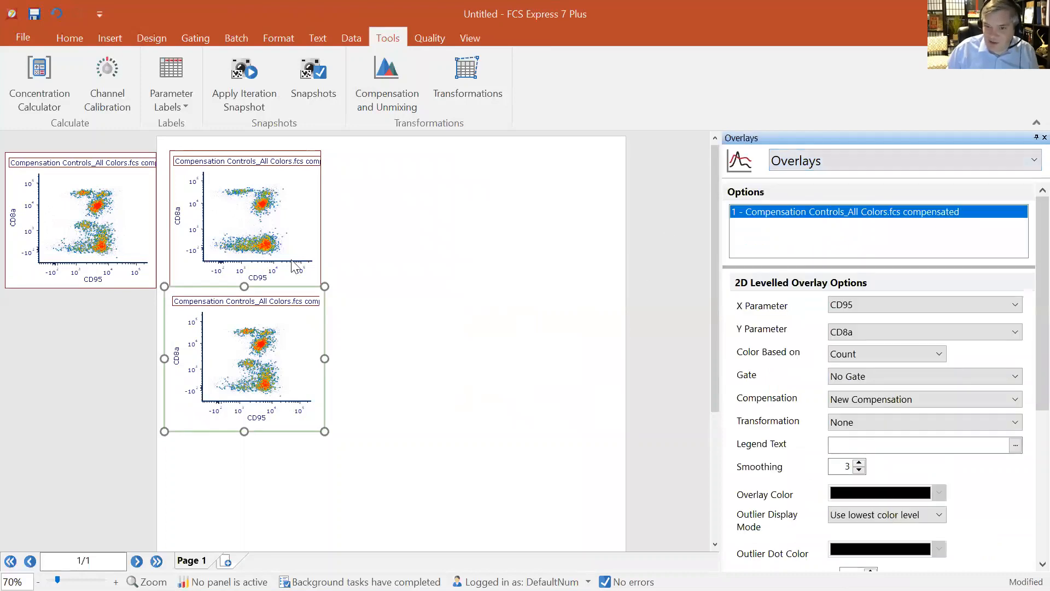
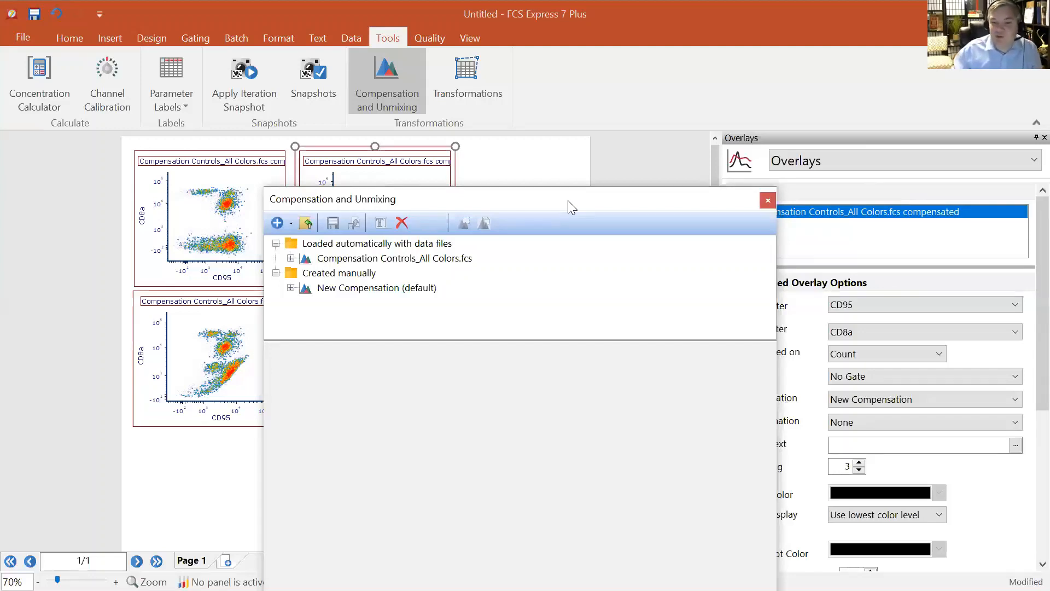
# Apply the New Compensation (default) to all plots on the page
pyautogui.moveTo(547, 202); pyautogui.dragTo(770, 99)
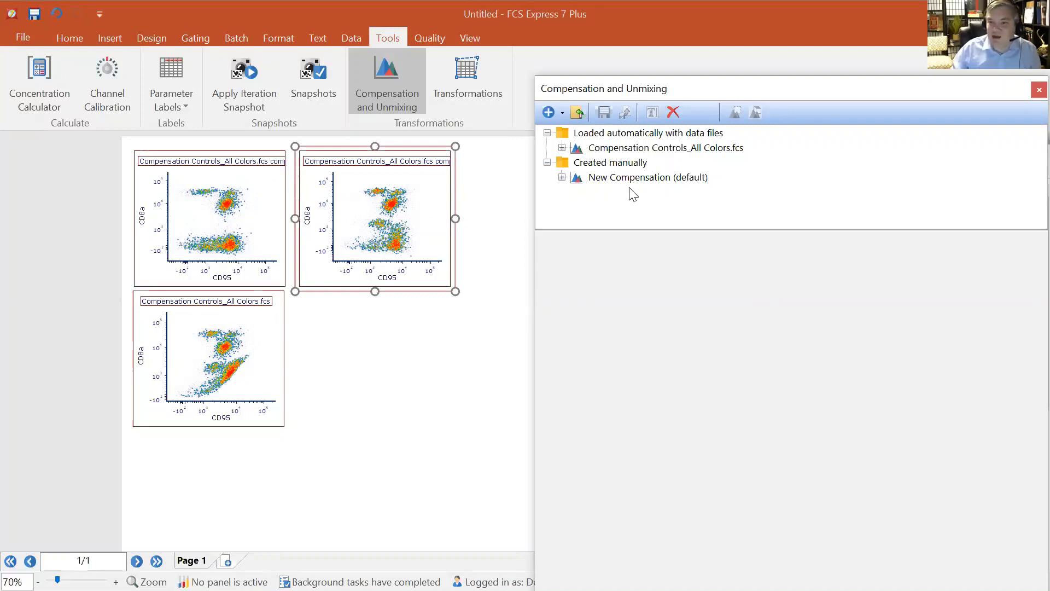
pyautogui.click(643, 180)
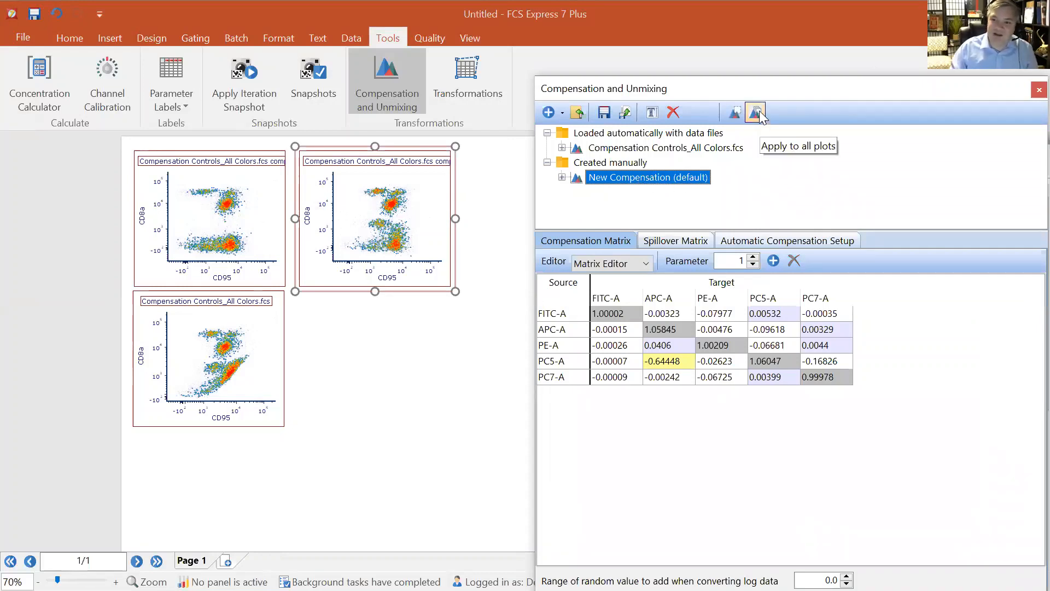
pyautogui.click(760, 116)
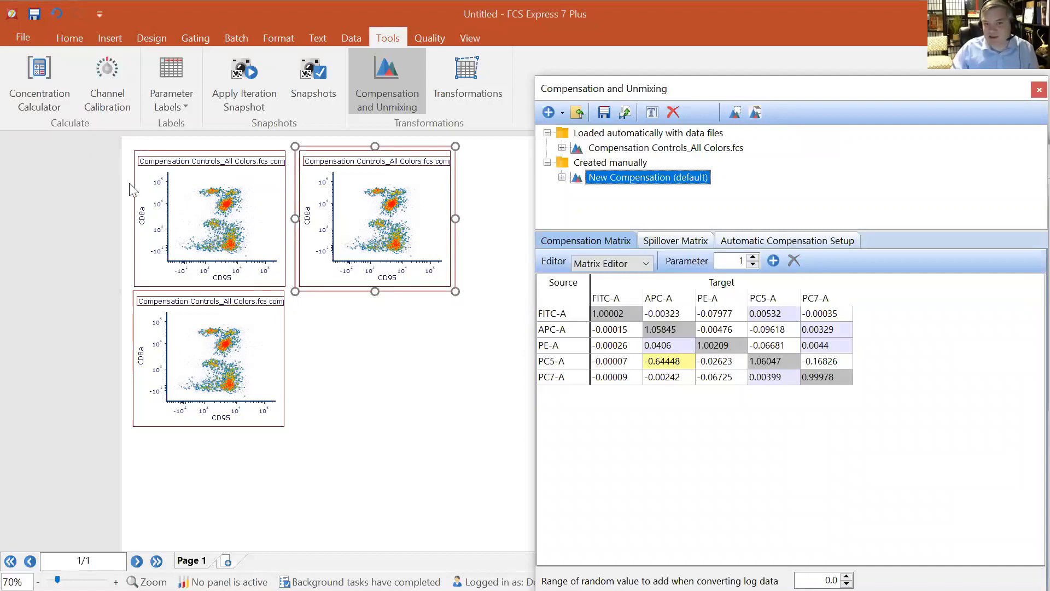
# Select the two upper plots and apply the Compensation Controls_All Colors.fcs compensation to them
pyautogui.moveTo(116, 146); pyautogui.dragTo(488, 306)
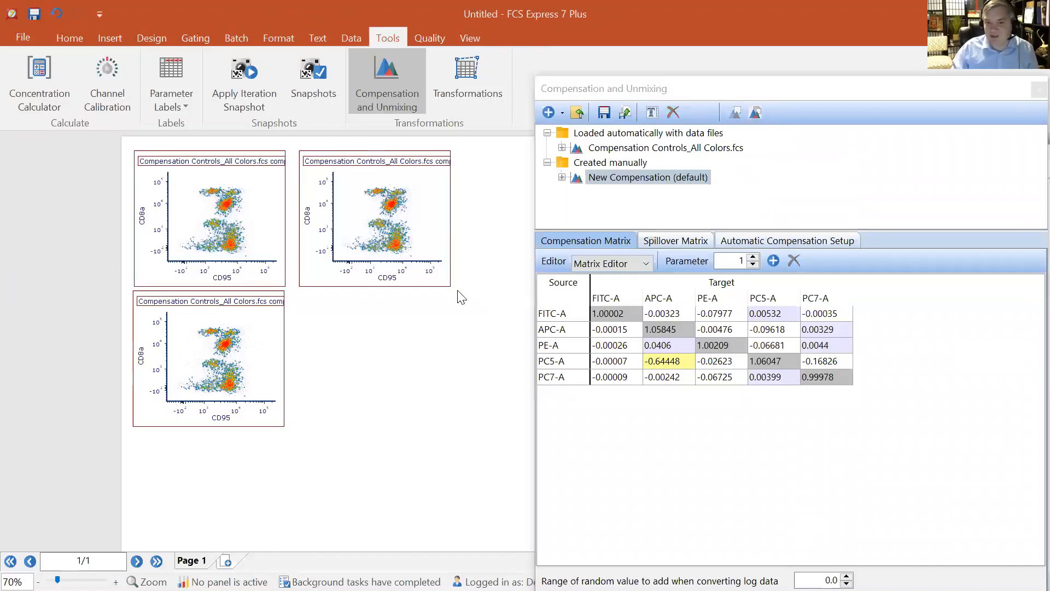
pyautogui.click(324, 243)
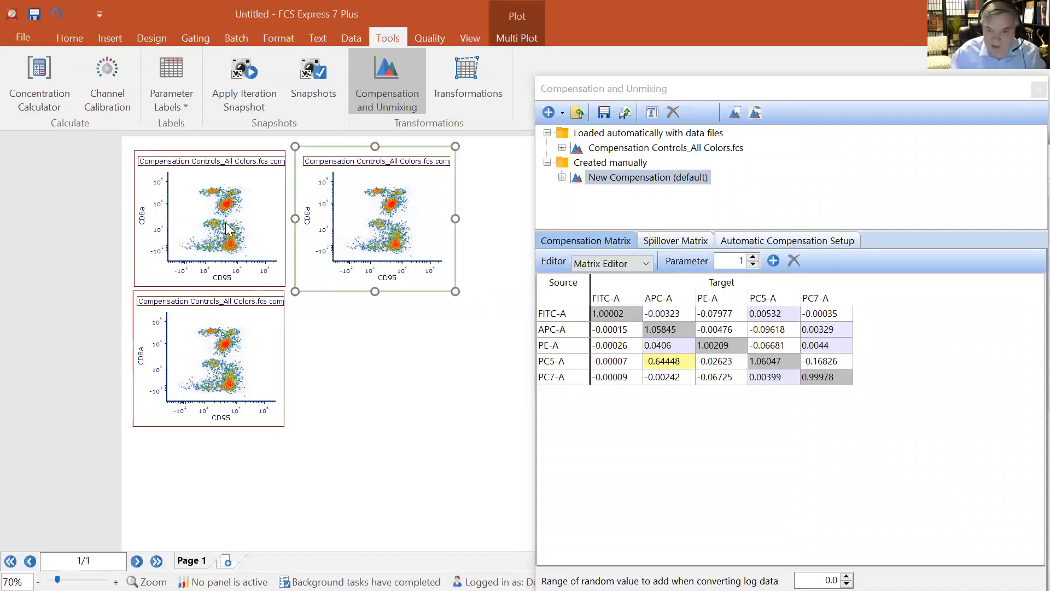
pyautogui.keyDown('shift'); pyautogui.click(228, 228); pyautogui.keyUp('shift')
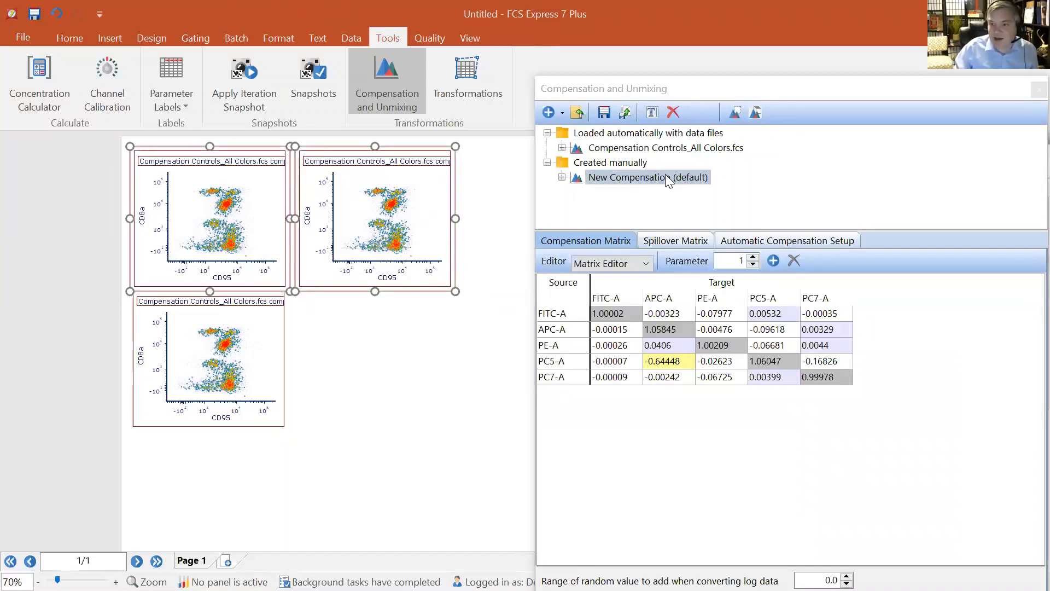
pyautogui.click(666, 152)
pyautogui.click(667, 149)
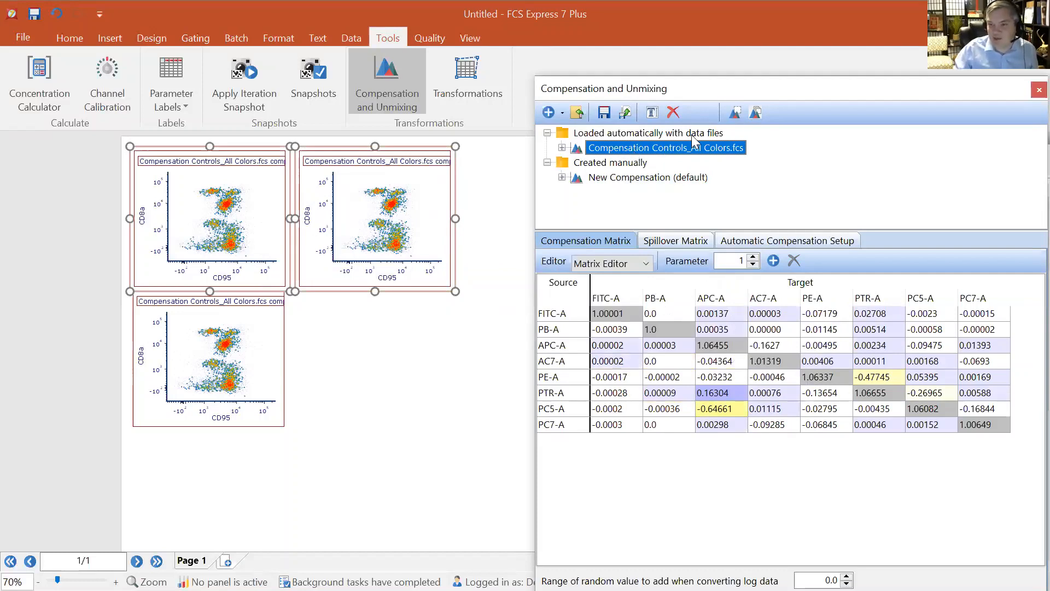
pyautogui.click(735, 113)
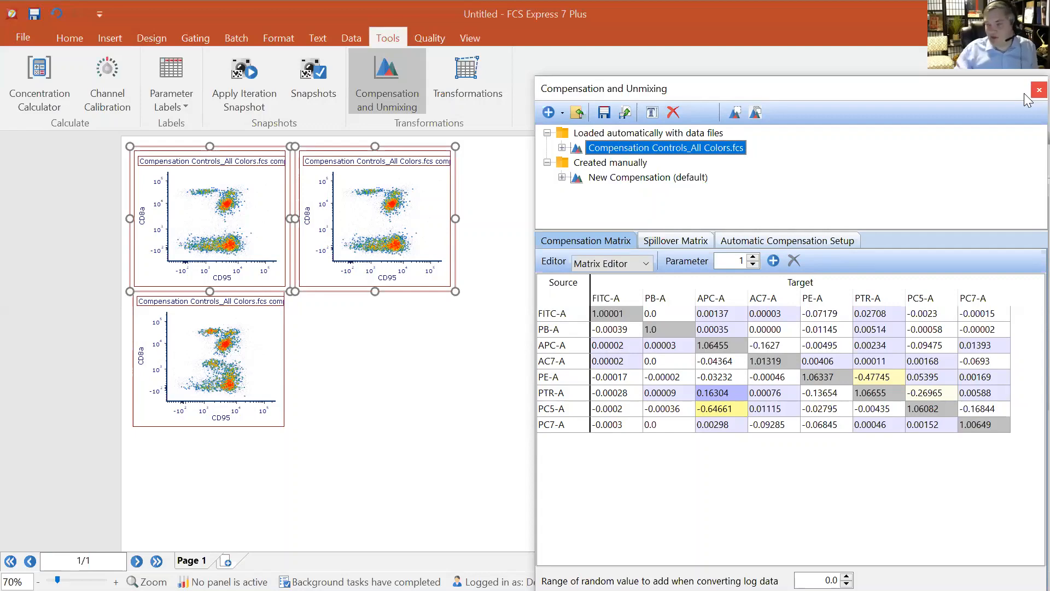
# Close the compensation editor and exit the program without saving the layout
pyautogui.click(1038, 90)
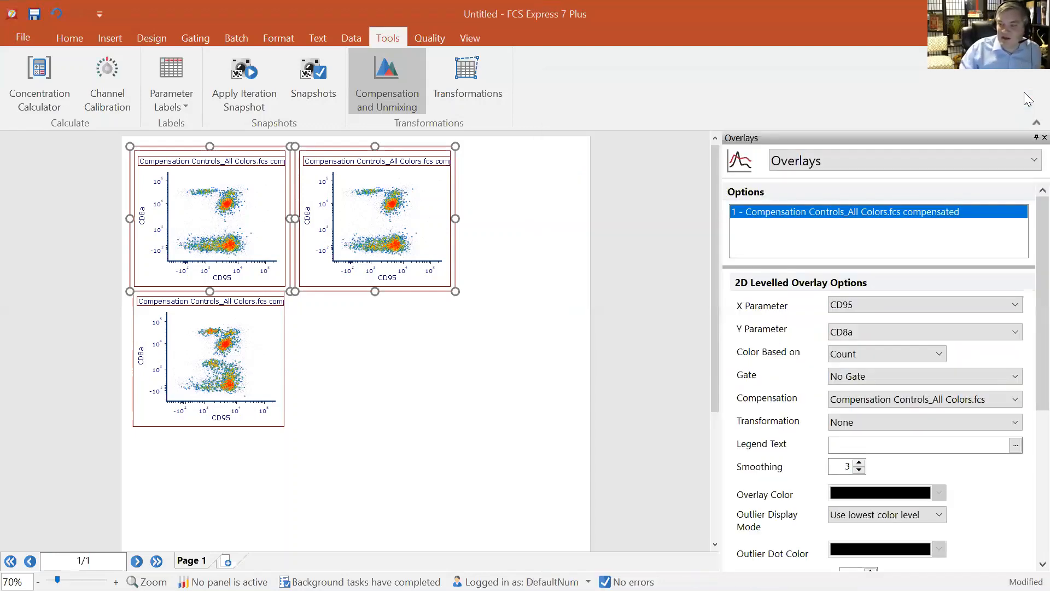
pyautogui.click(1037, 13)
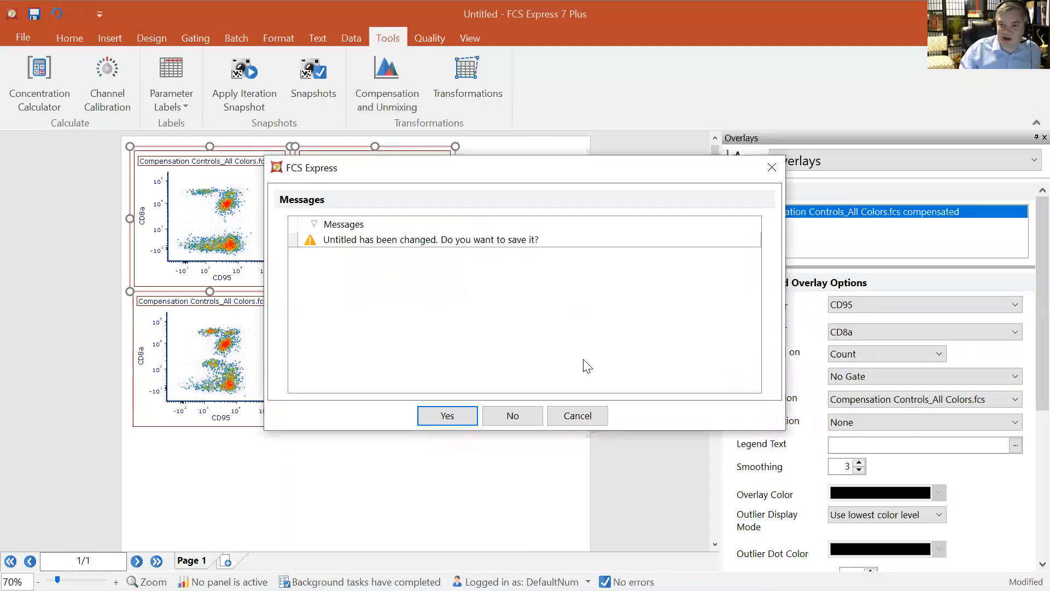
pyautogui.click(524, 414)
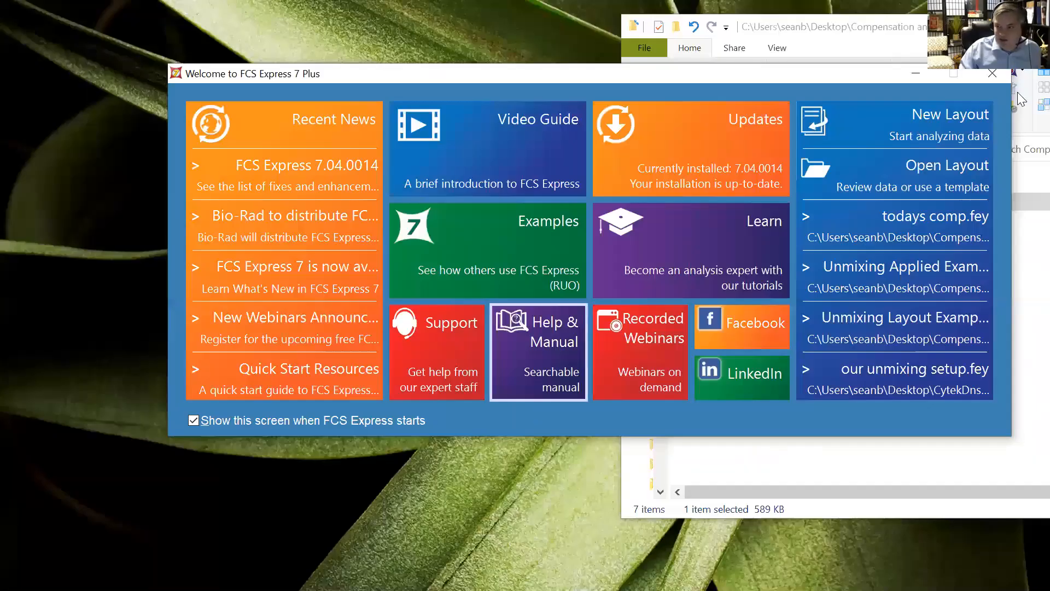
# Start a new layout and open the Compensation and Unmixing editor
pyautogui.click(913, 125)
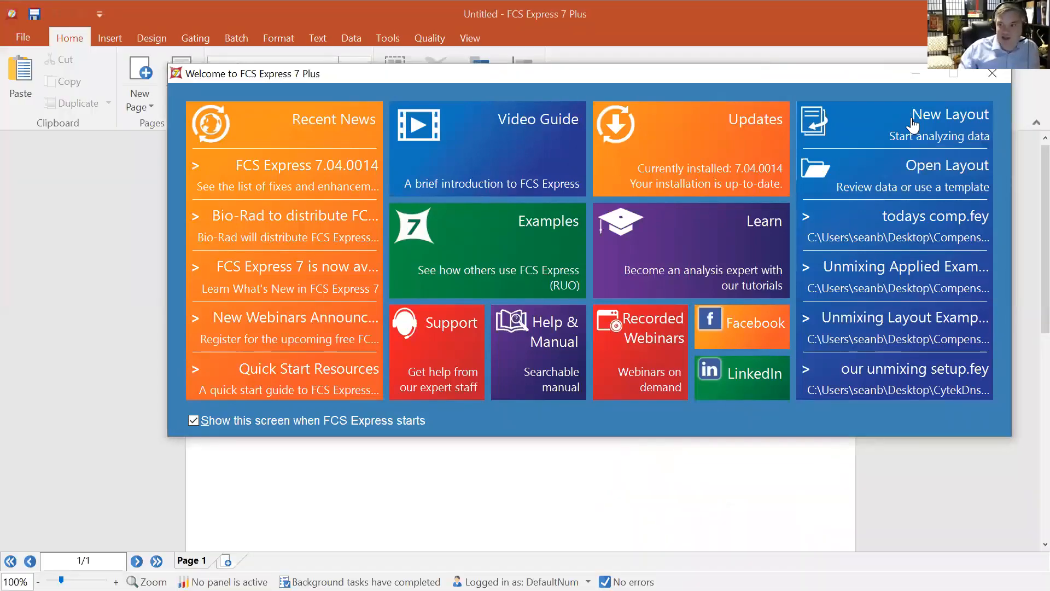
pyautogui.click(996, 72)
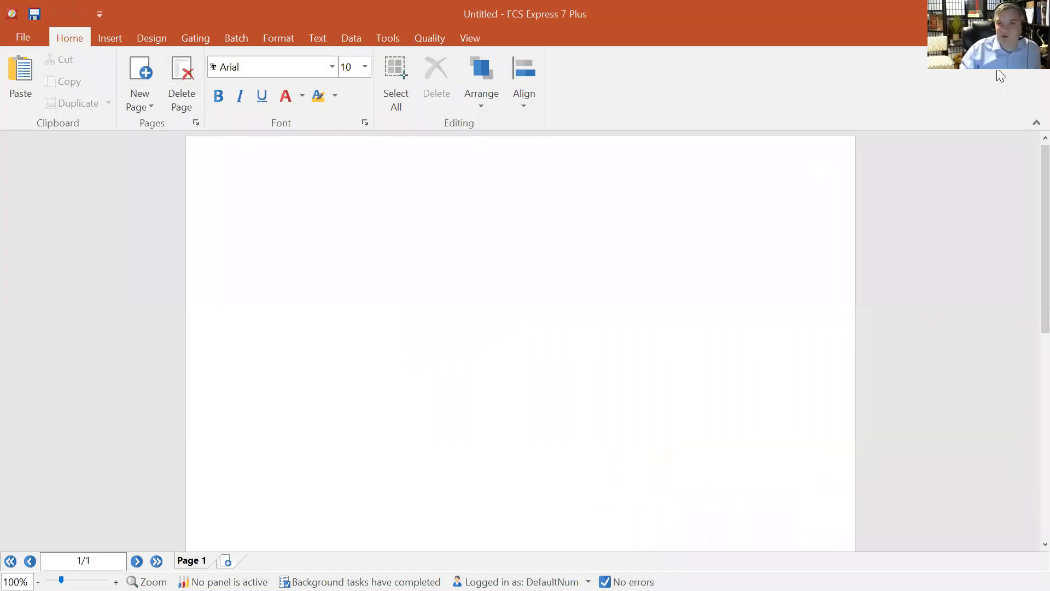
pyautogui.click(386, 36)
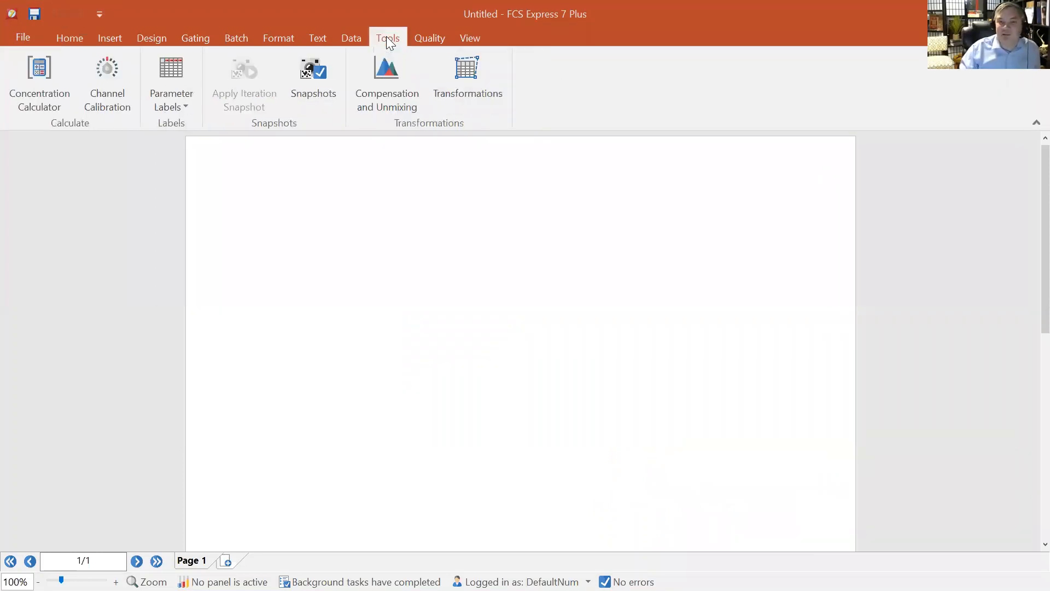
pyautogui.click(402, 83)
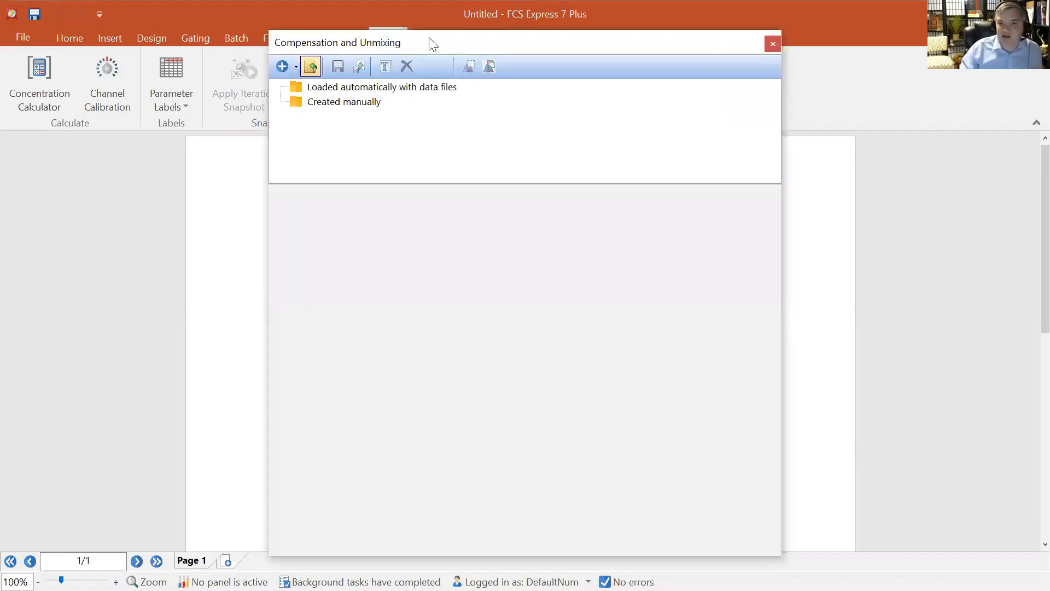
# Create a new unmixing matrix
pyautogui.click(294, 66)
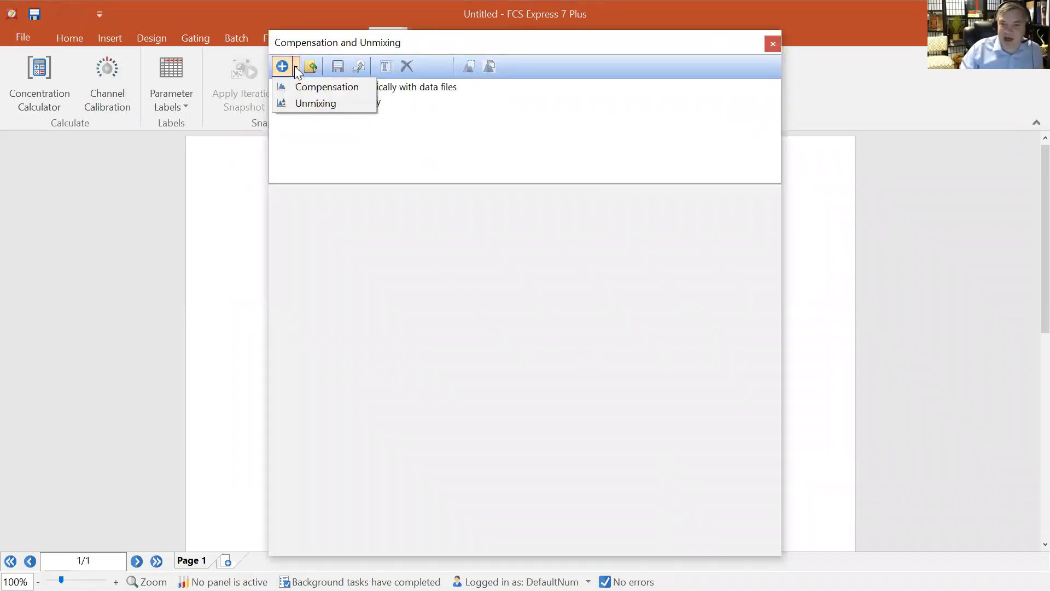
pyautogui.click(353, 105)
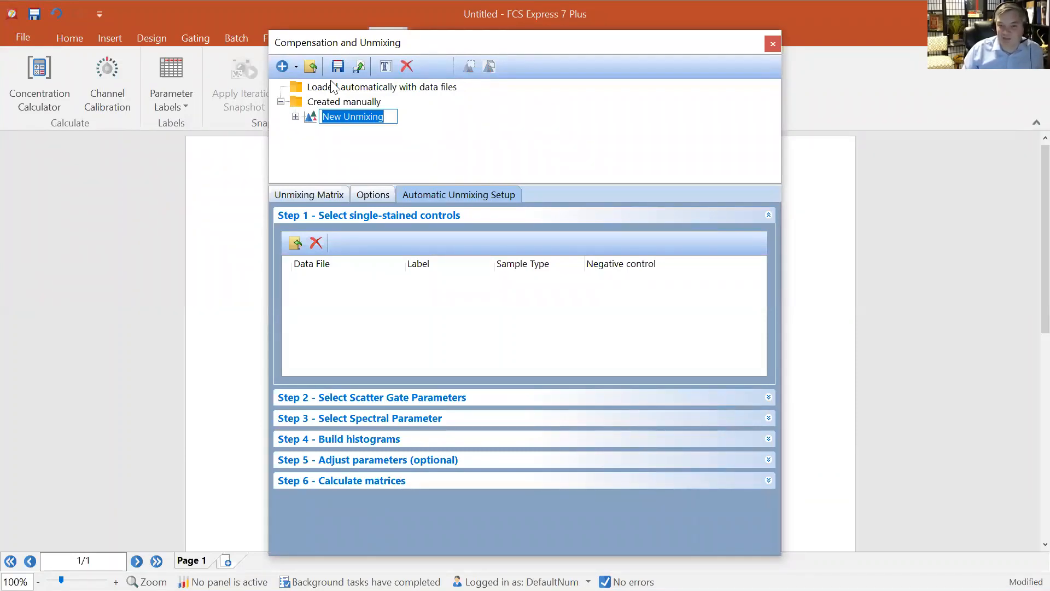
# Load all Reference Group FCS files except CD123 PE (Beads) as single-stained controls for the unmixing
pyautogui.click(296, 244)
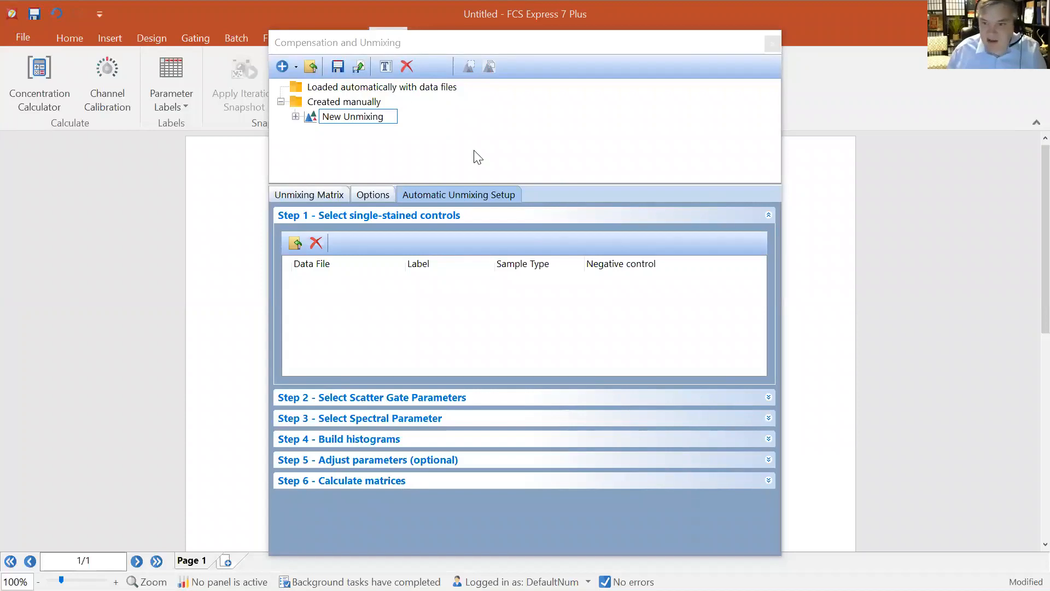
pyautogui.doubleClick(469, 192)
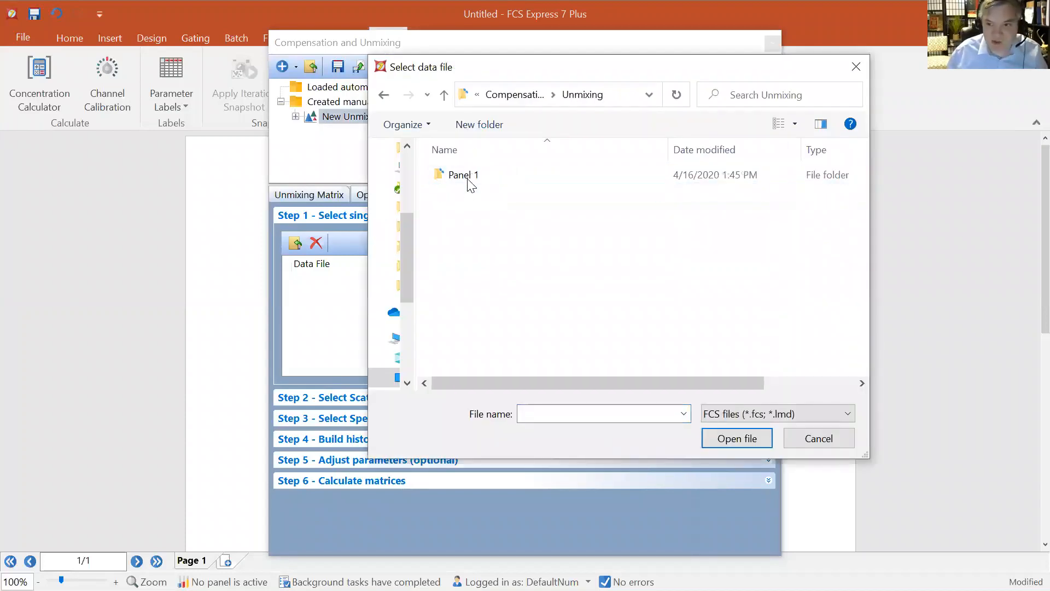
pyautogui.doubleClick(469, 178)
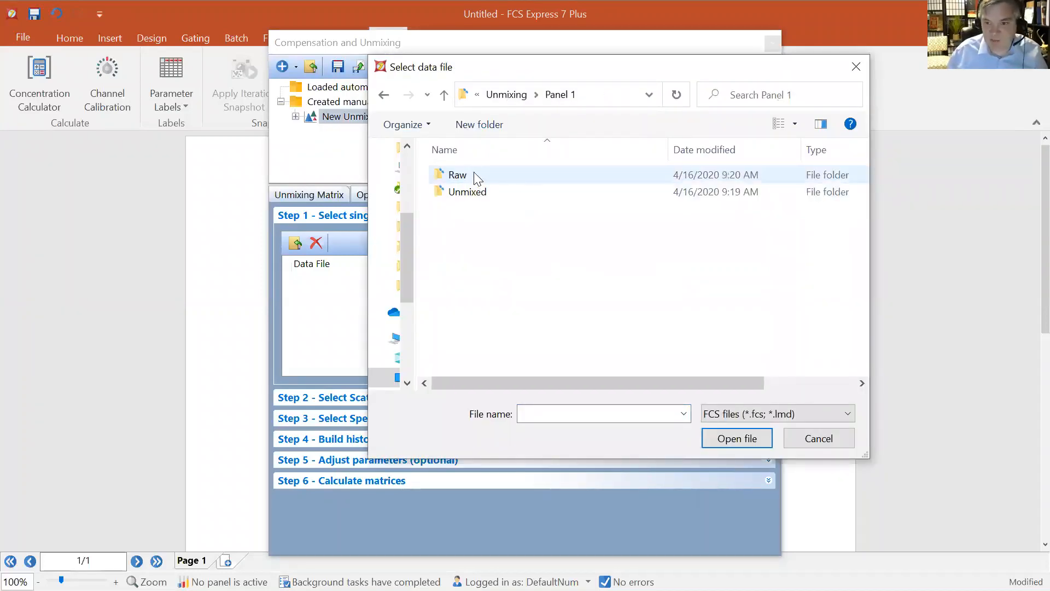
pyautogui.click(474, 175)
pyautogui.doubleClick(529, 175)
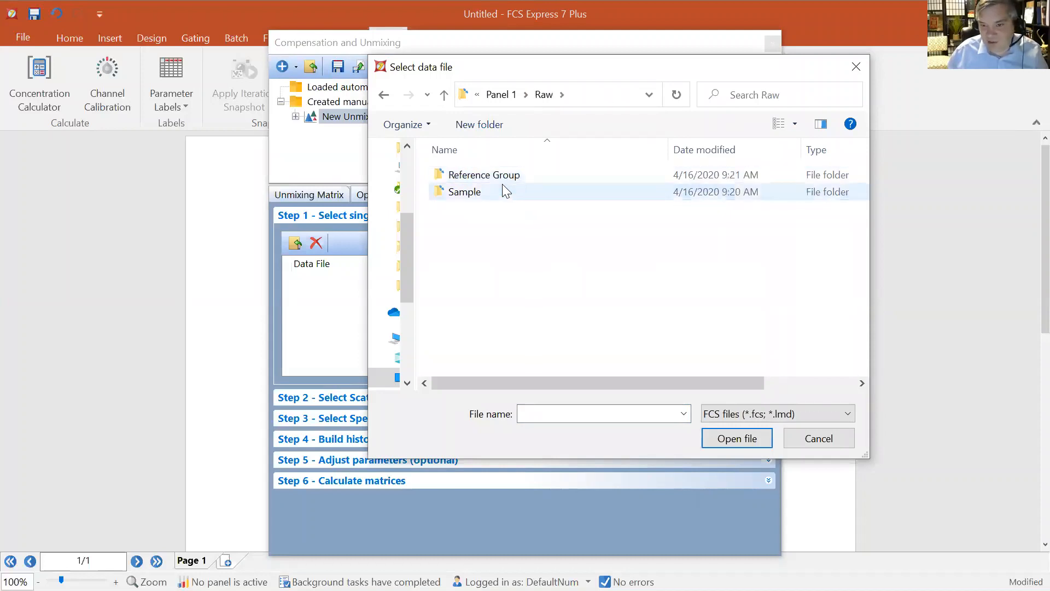
pyautogui.click(509, 177)
pyautogui.doubleClick(508, 178)
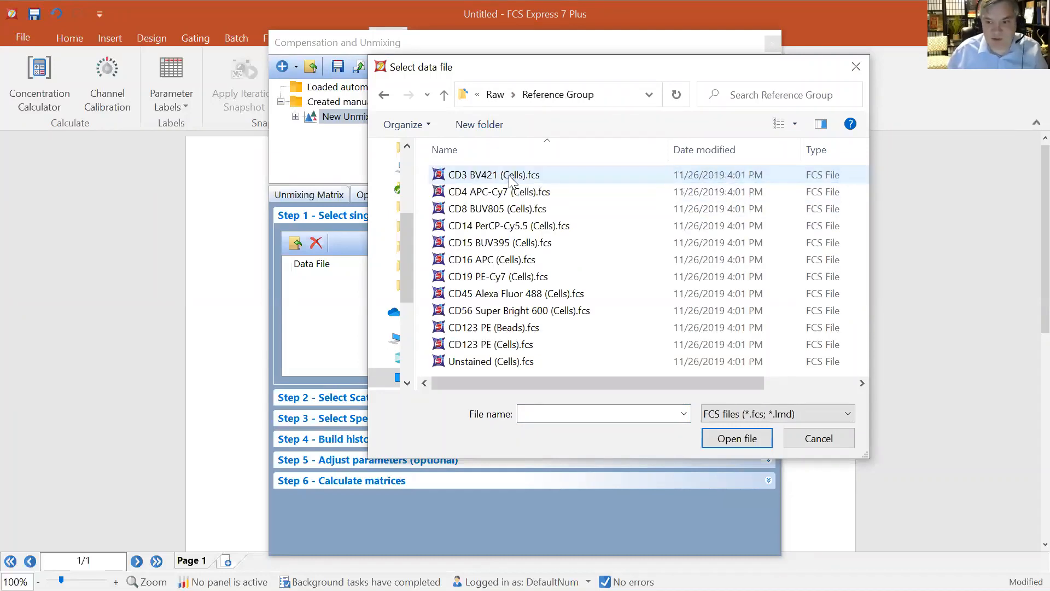
pyautogui.click(510, 176)
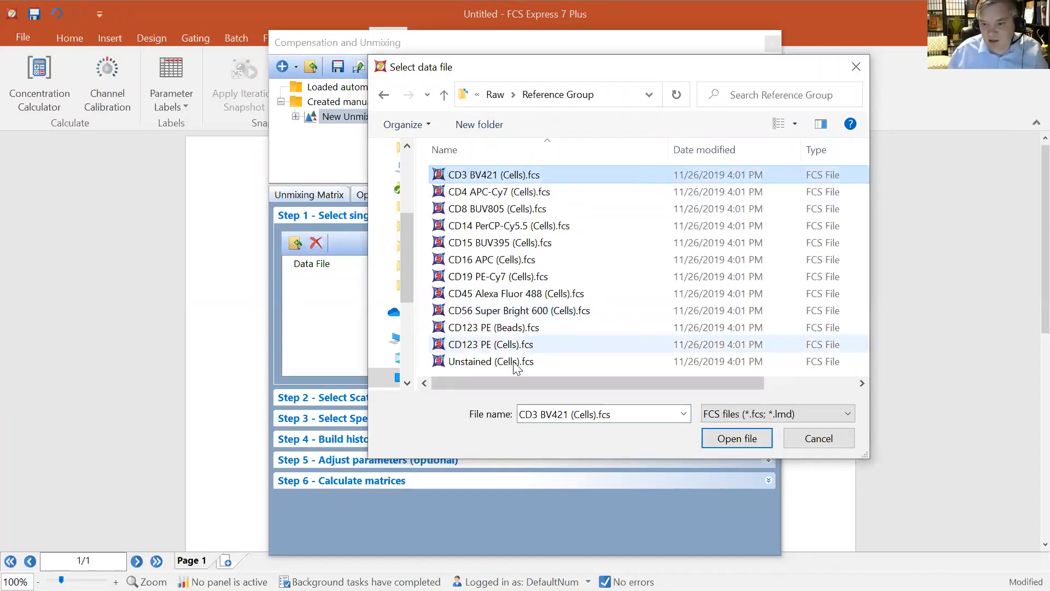
pyautogui.keyDown('shift'); pyautogui.click(521, 362); pyautogui.keyUp('shift')
pyautogui.keyDown('ctrl'); pyautogui.click(534, 328); pyautogui.keyUp('ctrl')
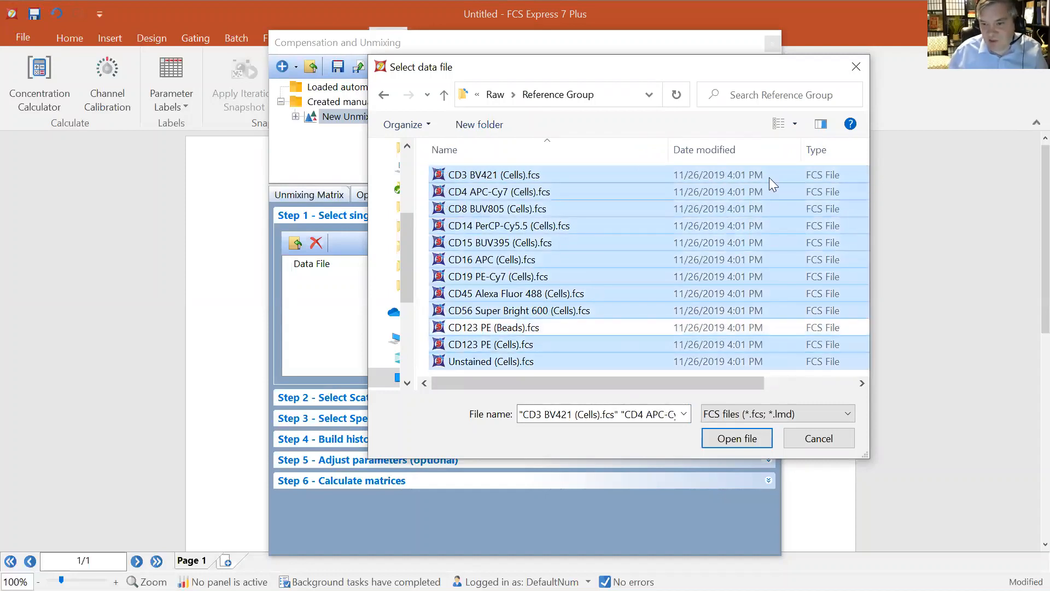
pyautogui.click(728, 440)
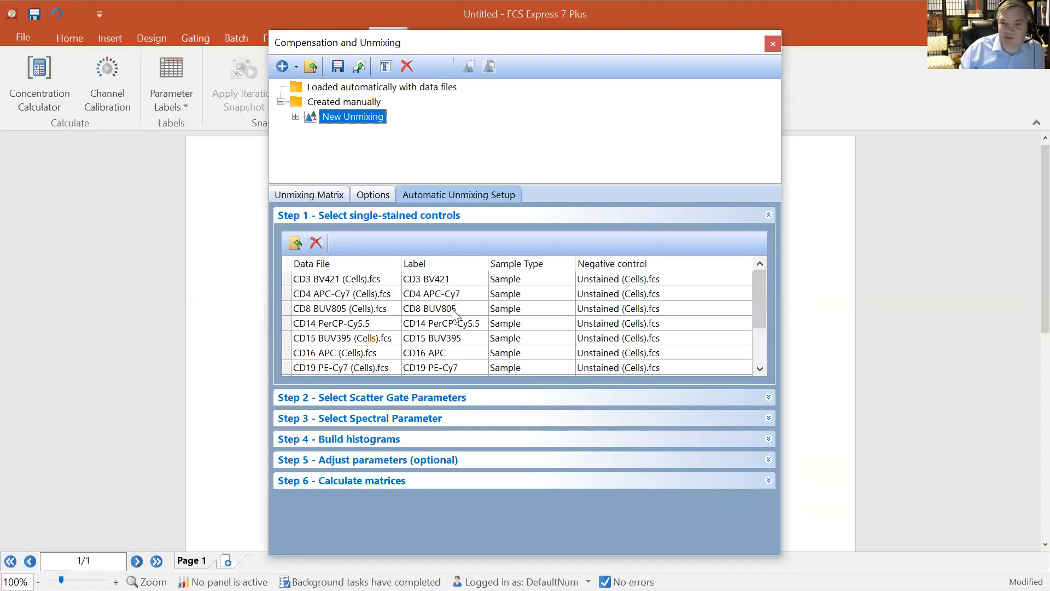
# Review the single-stained control list, checking each file's label, sample type and negative control options
pyautogui.click(404, 267)
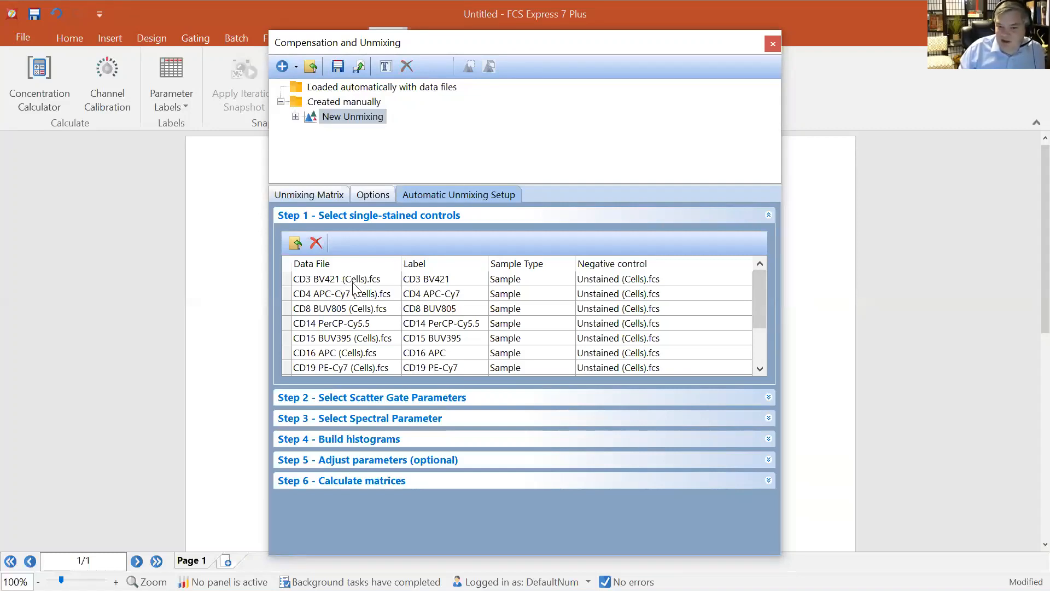
pyautogui.click(456, 280)
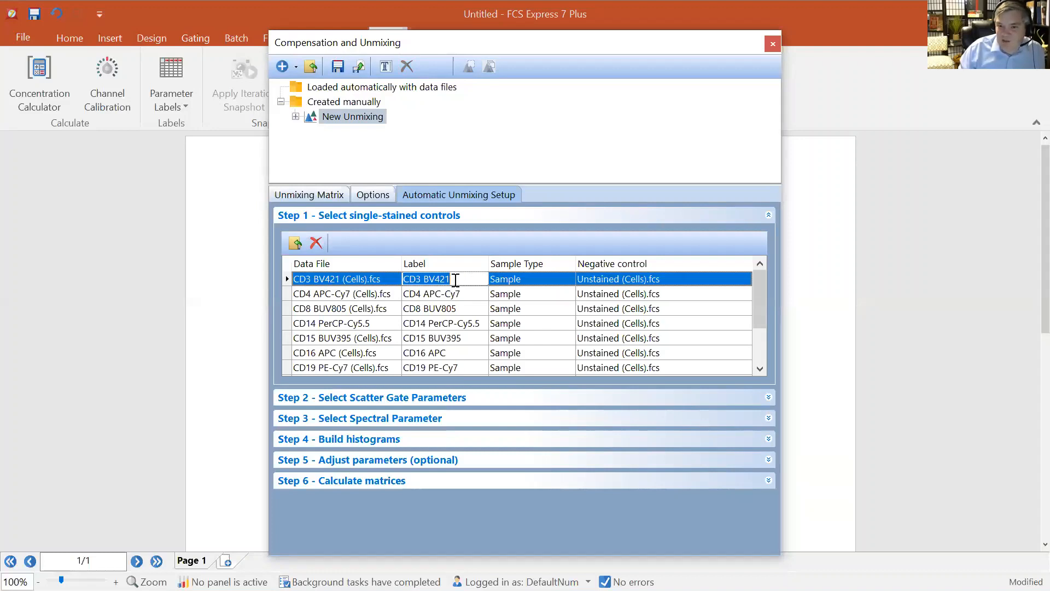
pyautogui.click(459, 295)
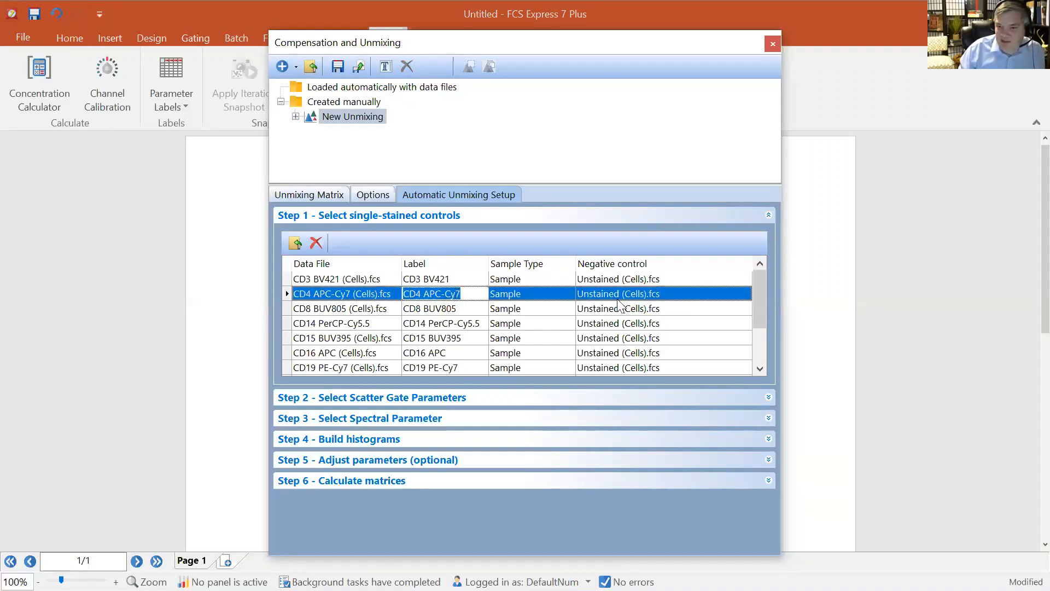
pyautogui.moveTo(762, 298); pyautogui.dragTo(760, 344)
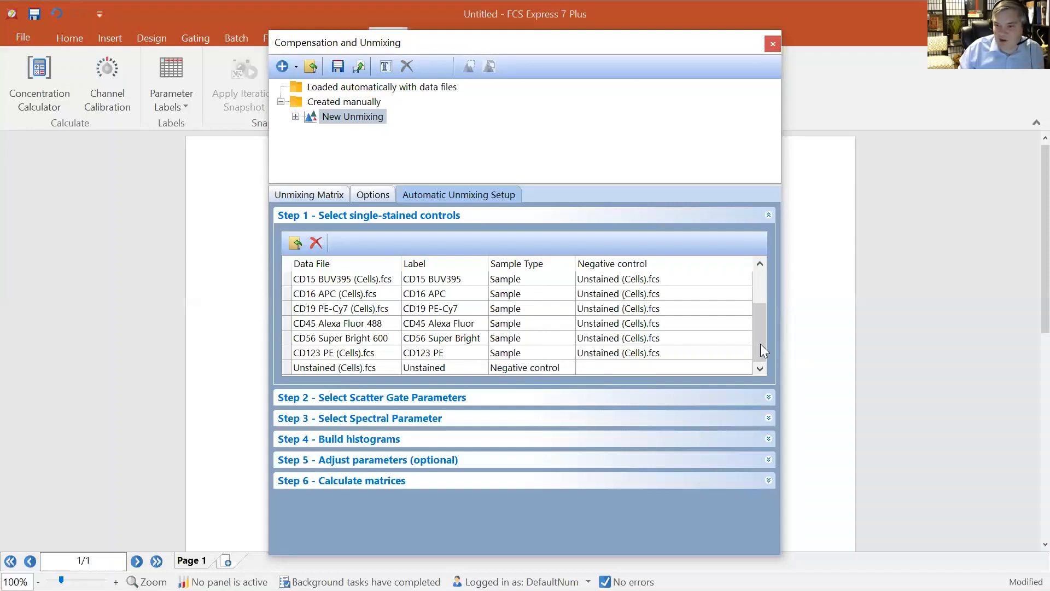
pyautogui.scroll(2, 767, 306)
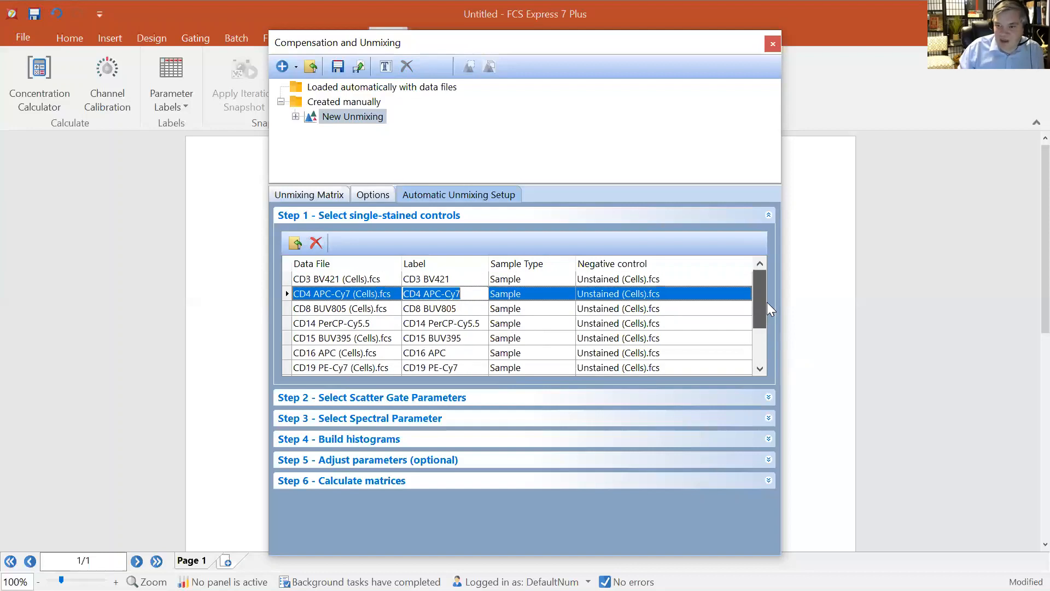
pyautogui.click(698, 280)
pyautogui.click(744, 279)
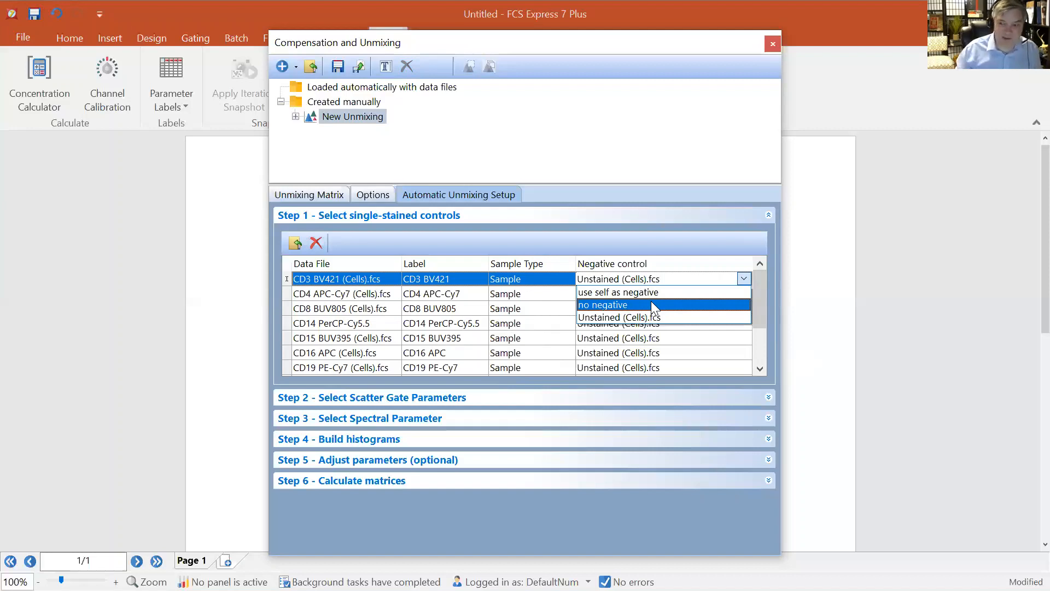
pyautogui.click(670, 240)
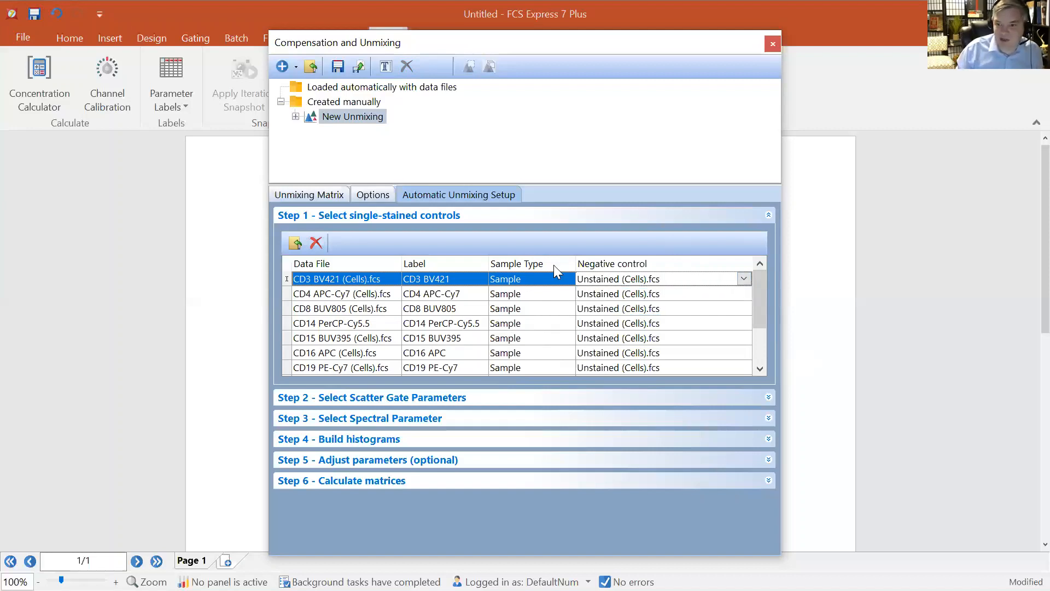
pyautogui.click(536, 281)
pyautogui.click(568, 280)
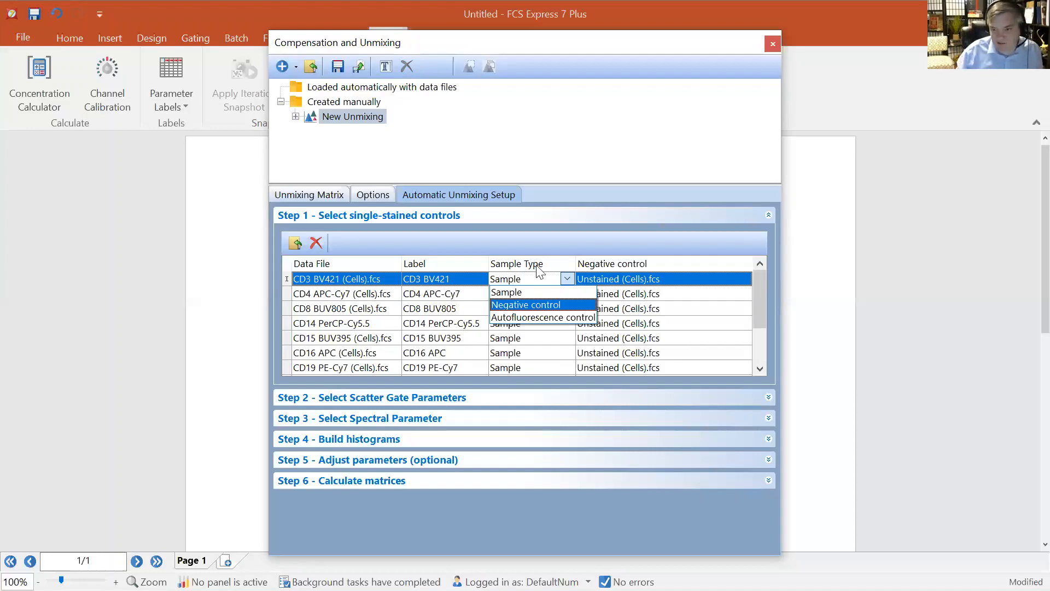
pyautogui.click(536, 245)
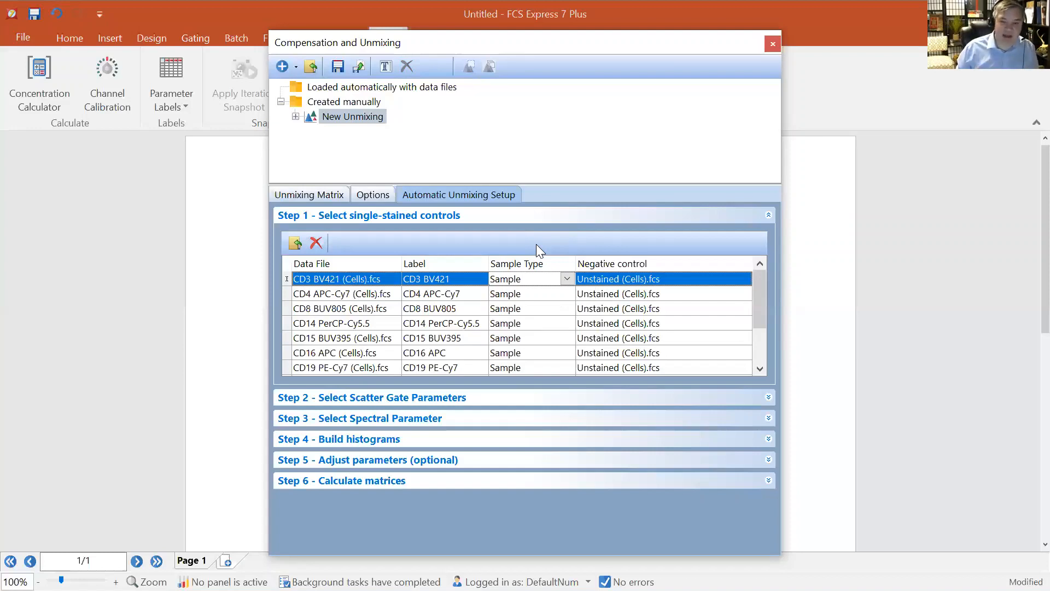
pyautogui.click(566, 279)
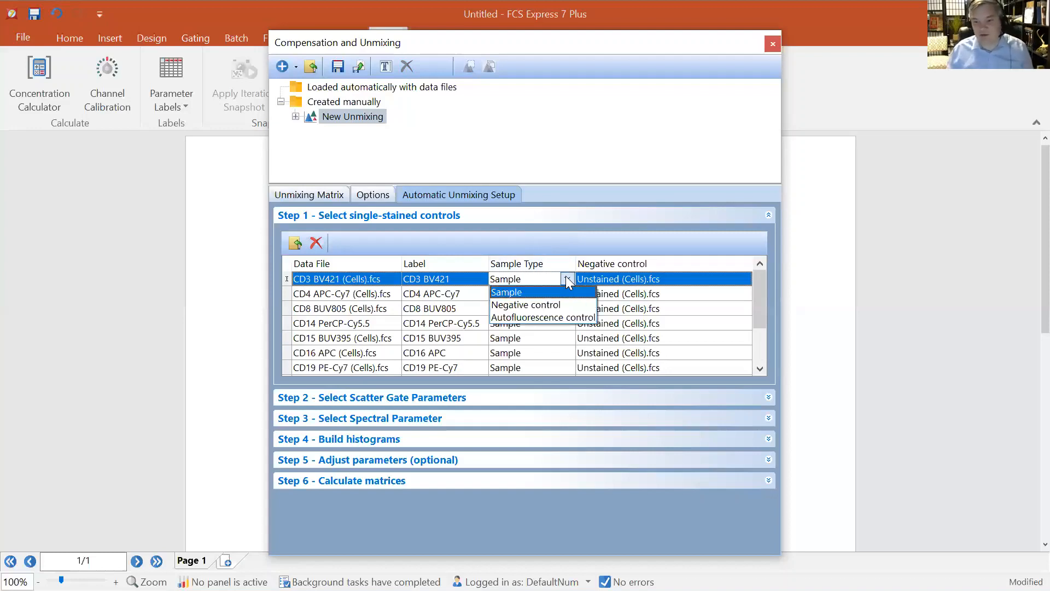
pyautogui.click(548, 238)
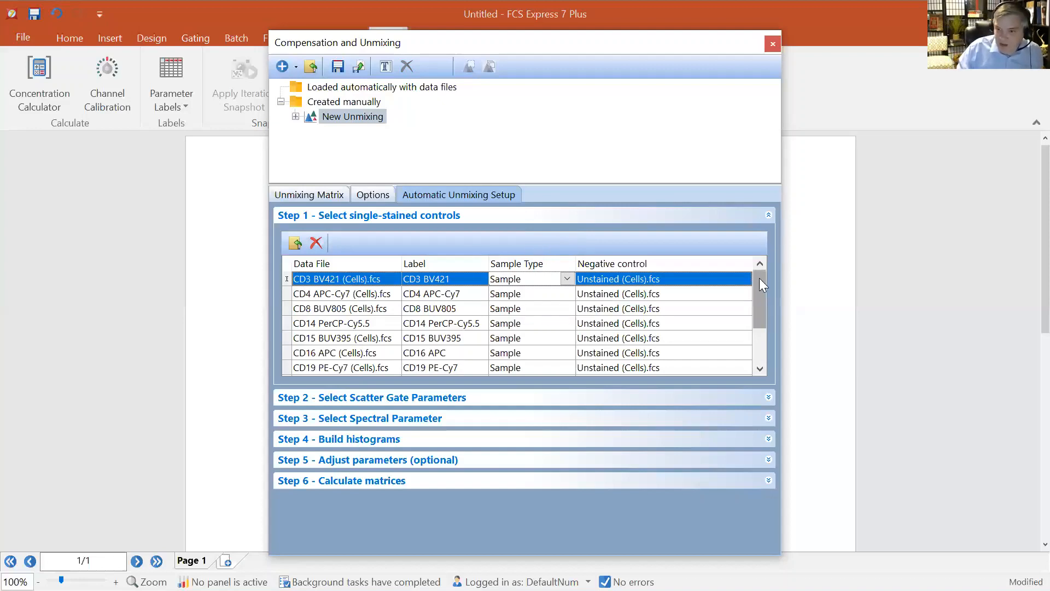
pyautogui.moveTo(760, 278); pyautogui.dragTo(760, 324)
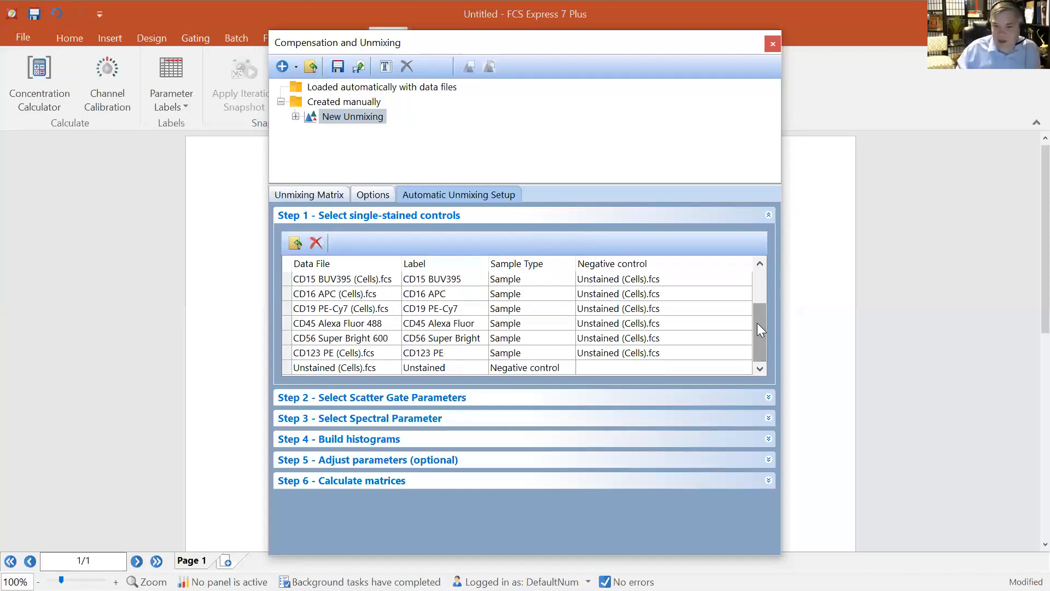
# Open the scatter gate parameter settings and review the X and Y parameters FSC-A and SSC-A
pyautogui.click(411, 404)
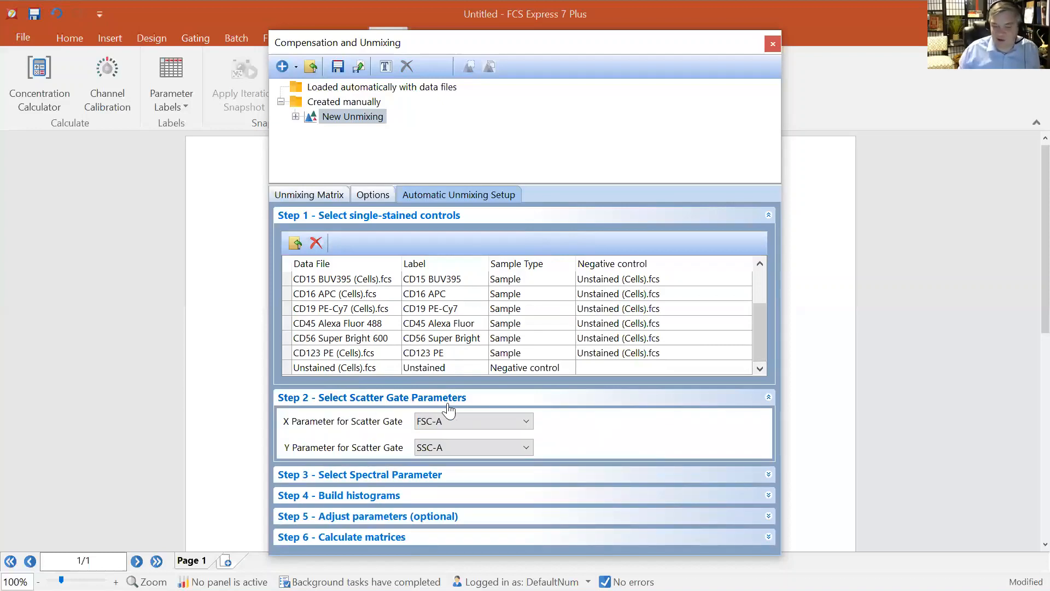
pyautogui.click(413, 219)
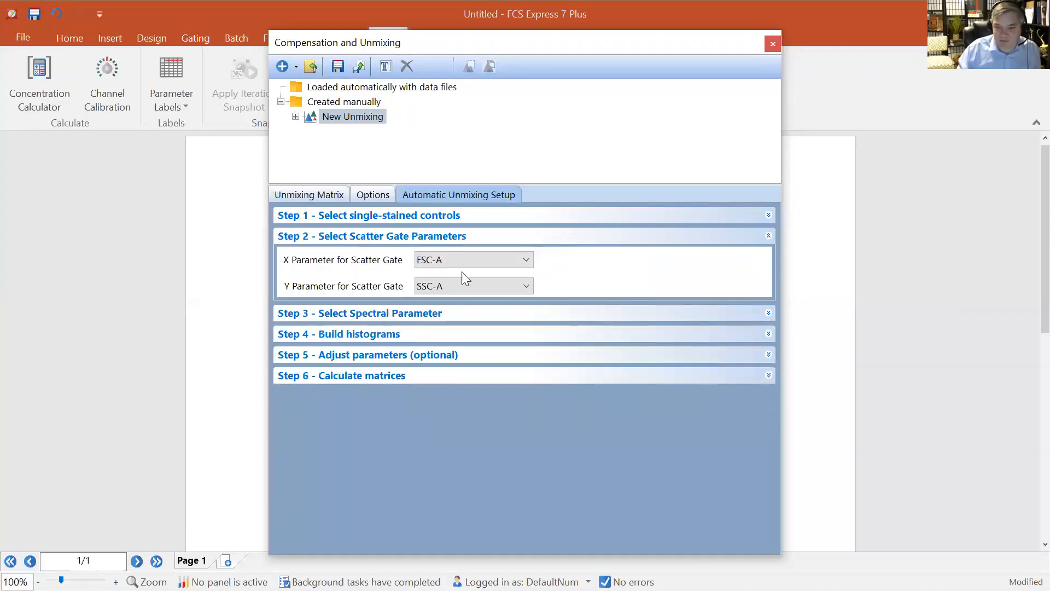
pyautogui.click(470, 261)
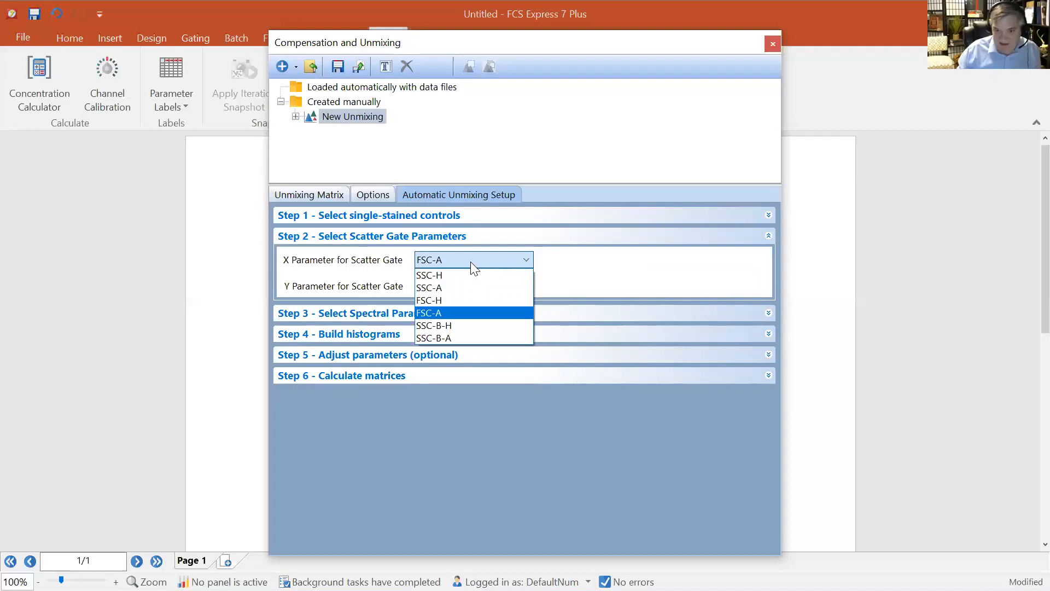
pyautogui.click(584, 264)
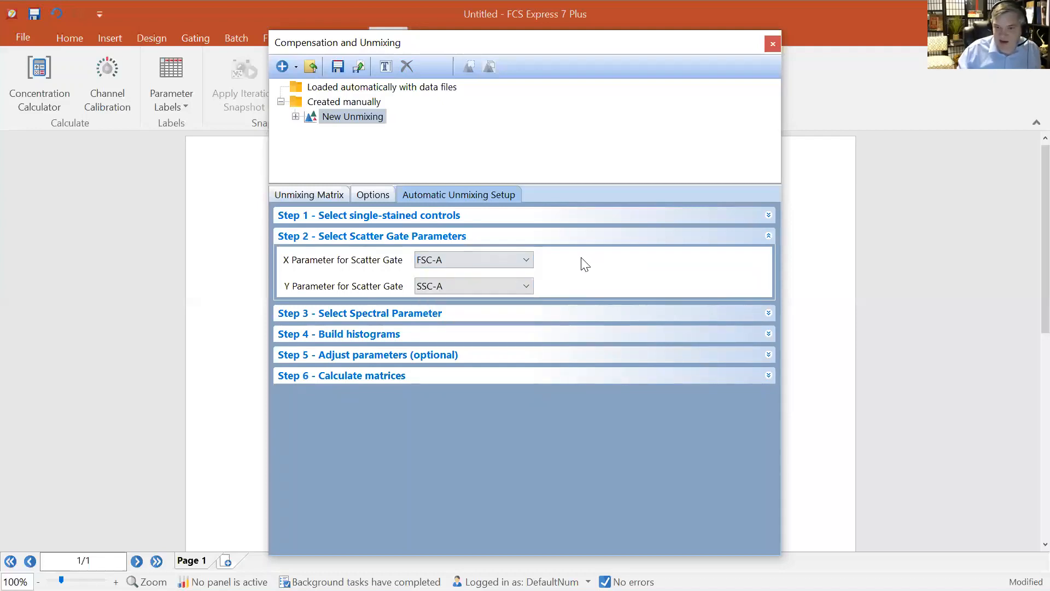
# Set the spectral parameter to unmix to UV \ Violet \ Blue \ YellowGreen \ Red-A
pyautogui.click(397, 316)
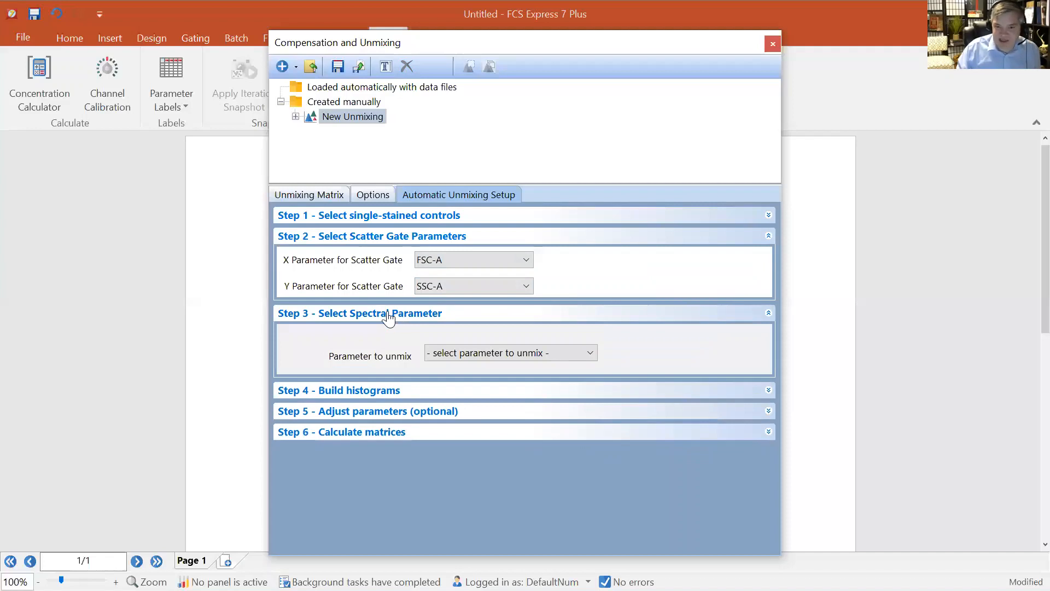
pyautogui.click(508, 357)
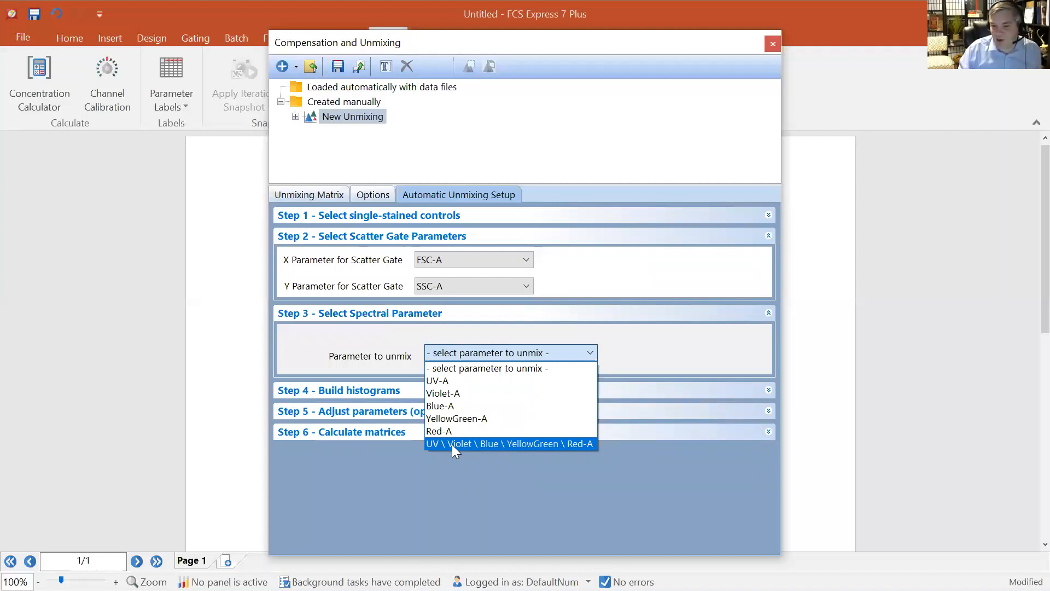
pyautogui.click(503, 444)
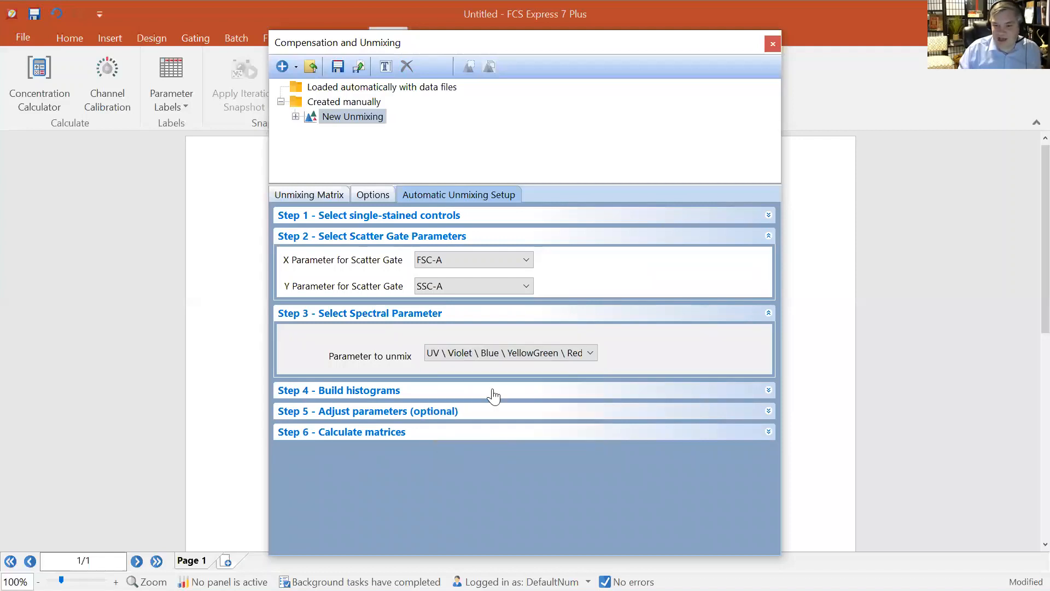
pyautogui.click(450, 360)
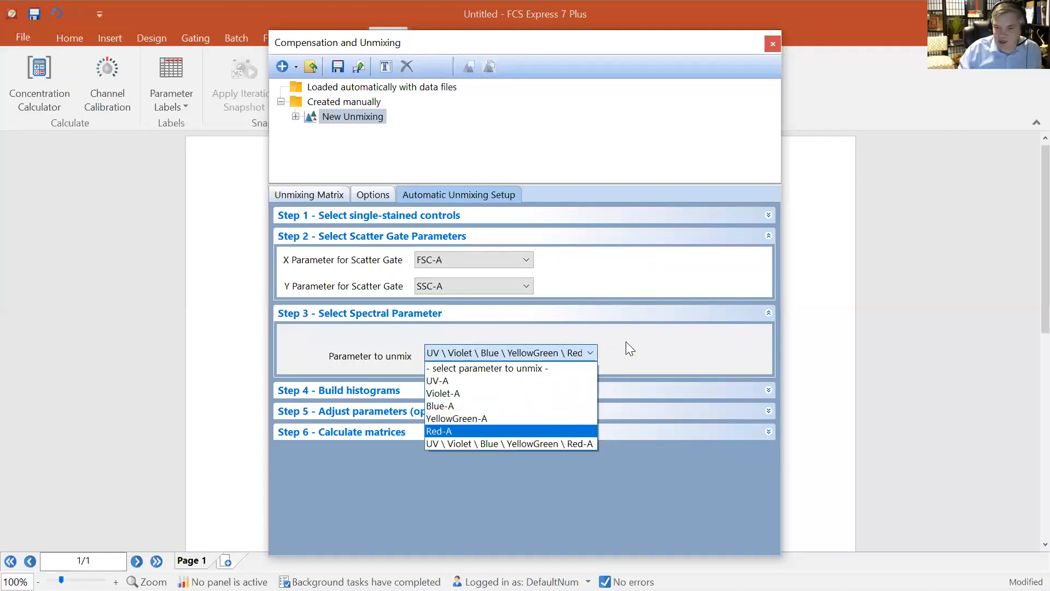
pyautogui.click(634, 317)
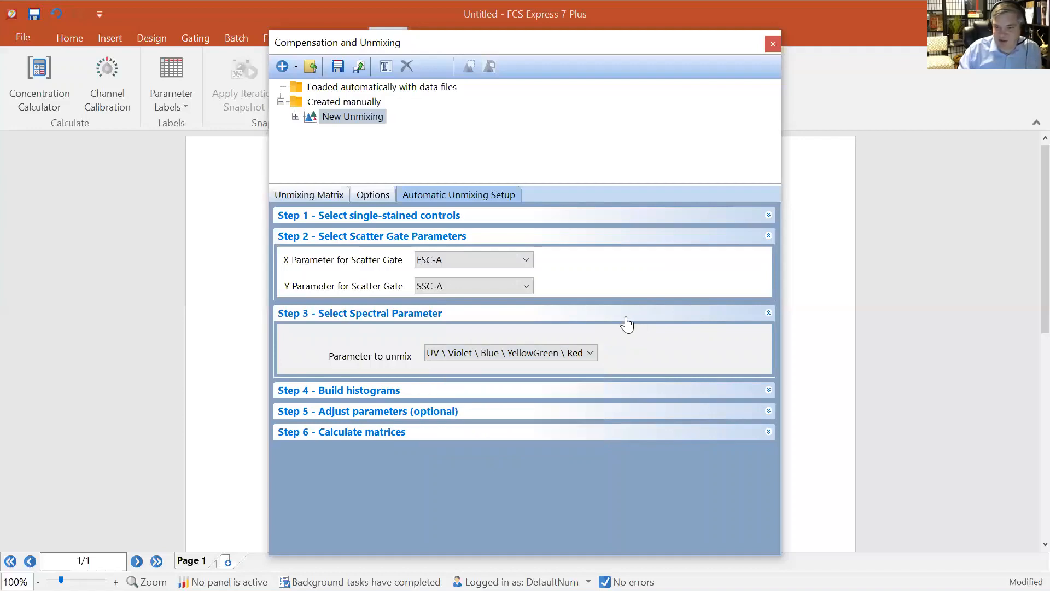
# Build the histograms for automatic unmixing from the selected controls
pyautogui.moveTo(698, 30); pyautogui.dragTo(593, 305)
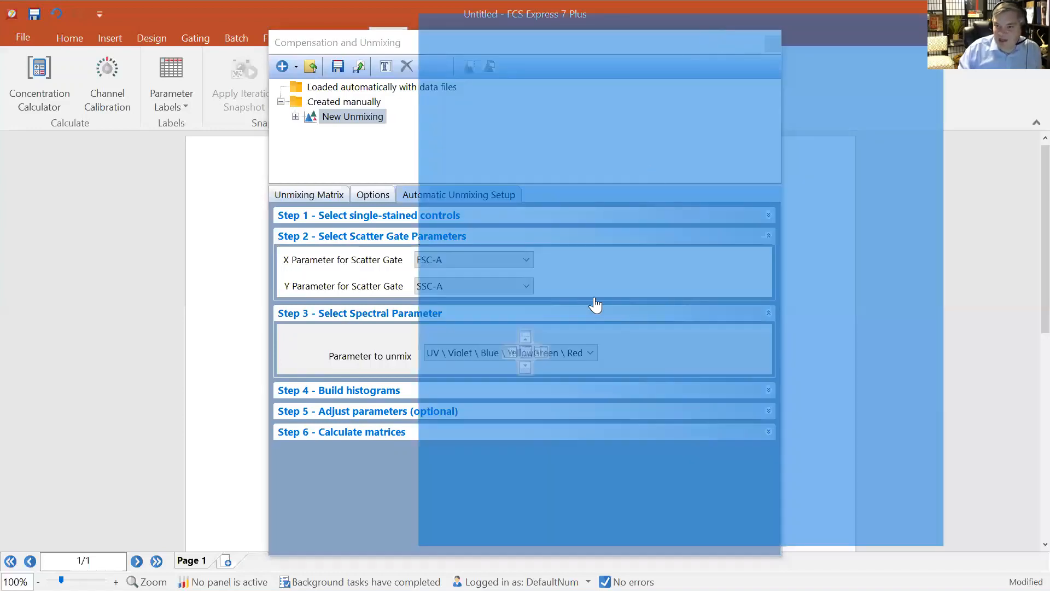
pyautogui.click(526, 377)
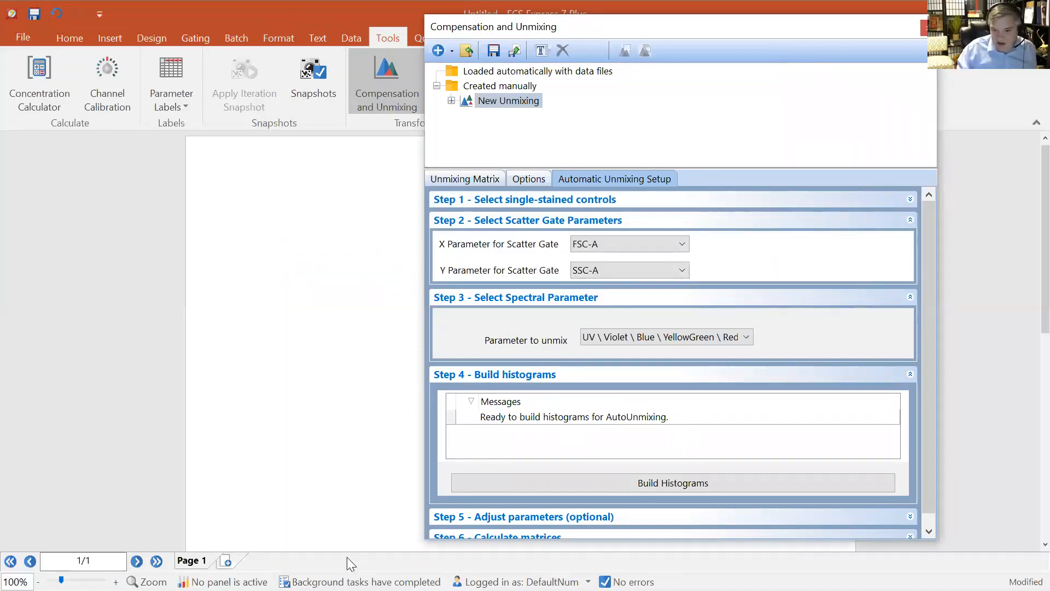
pyautogui.click(698, 477)
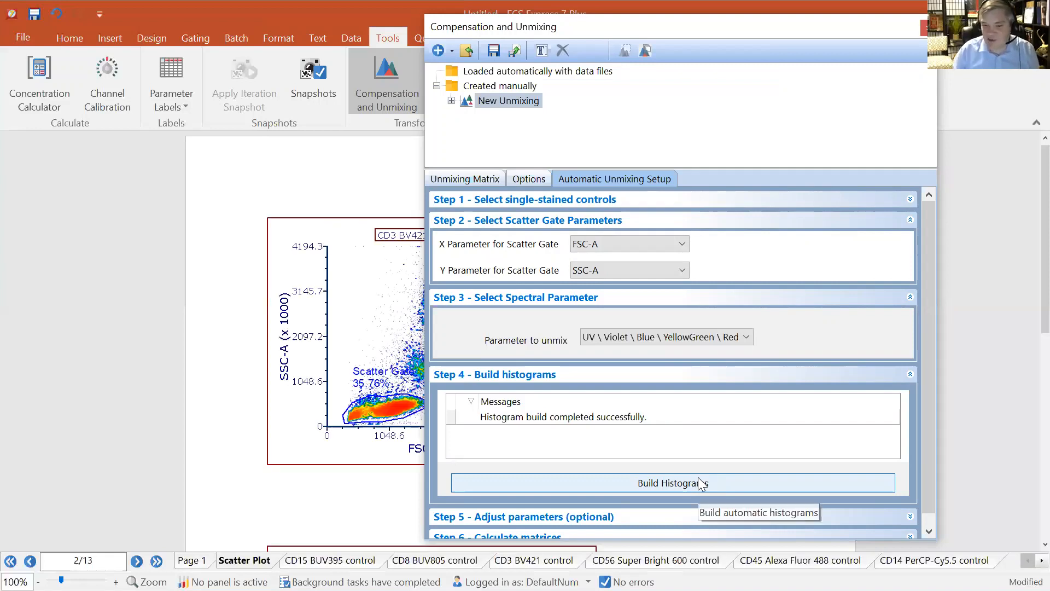
# Zoom the layout to 60% to check the generated scatter plots and close the Compensation and Unmixing editor
pyautogui.moveTo(712, 28); pyautogui.dragTo(1047, 53)
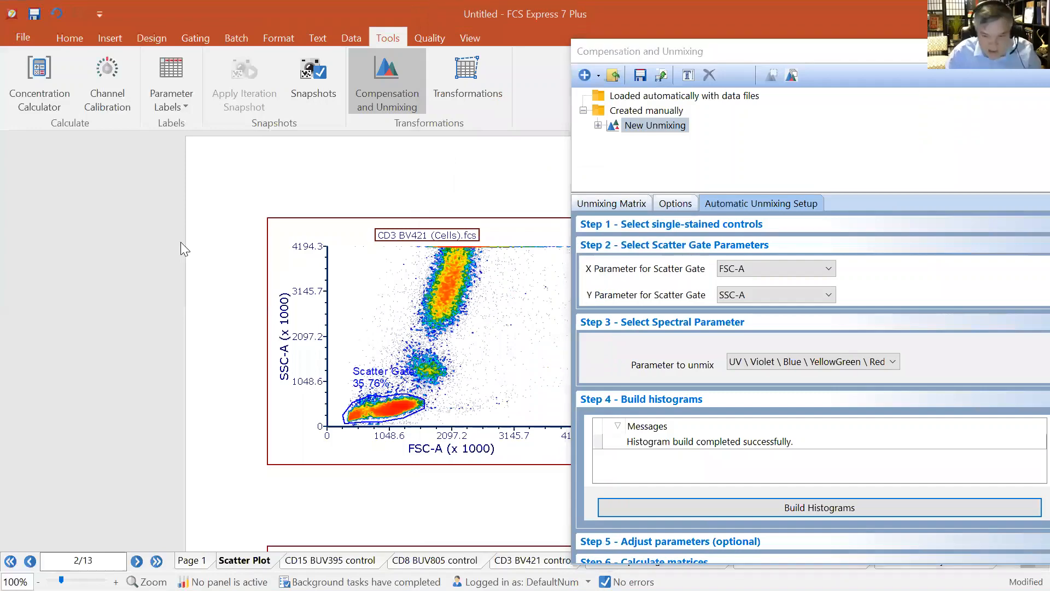
pyautogui.scroll(-3, 180, 248)
pyautogui.scroll(-1, 180, 249)
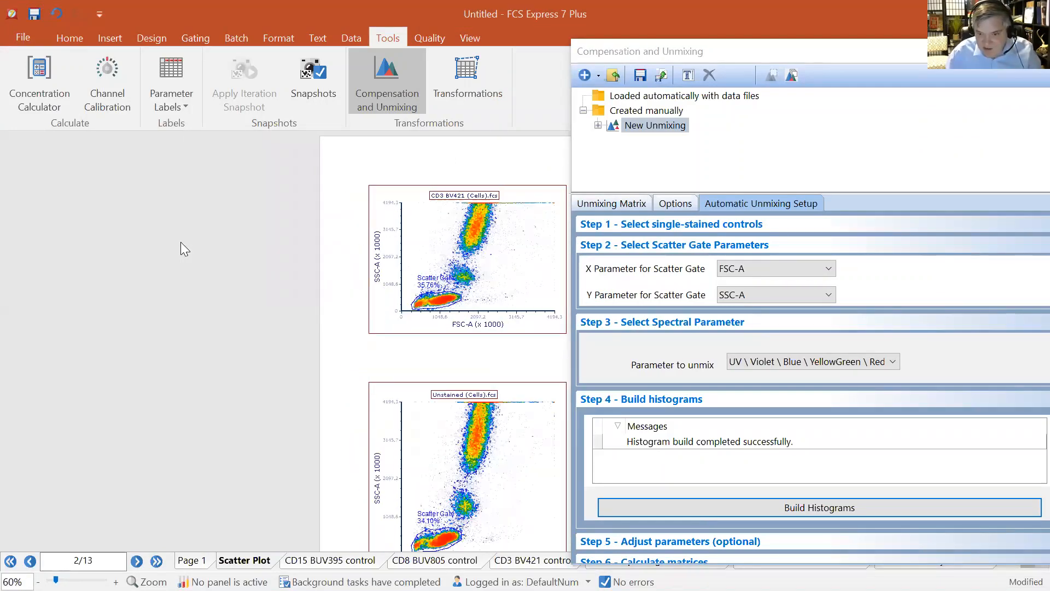
pyautogui.scroll(-1, 192, 289)
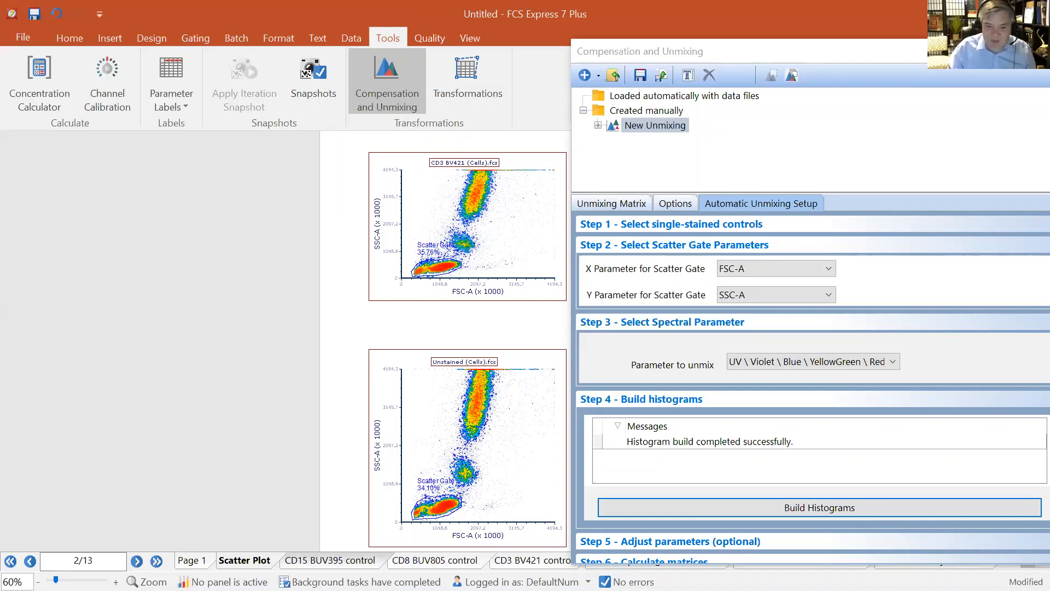
pyautogui.moveTo(955, 59); pyautogui.dragTo(805, 59)
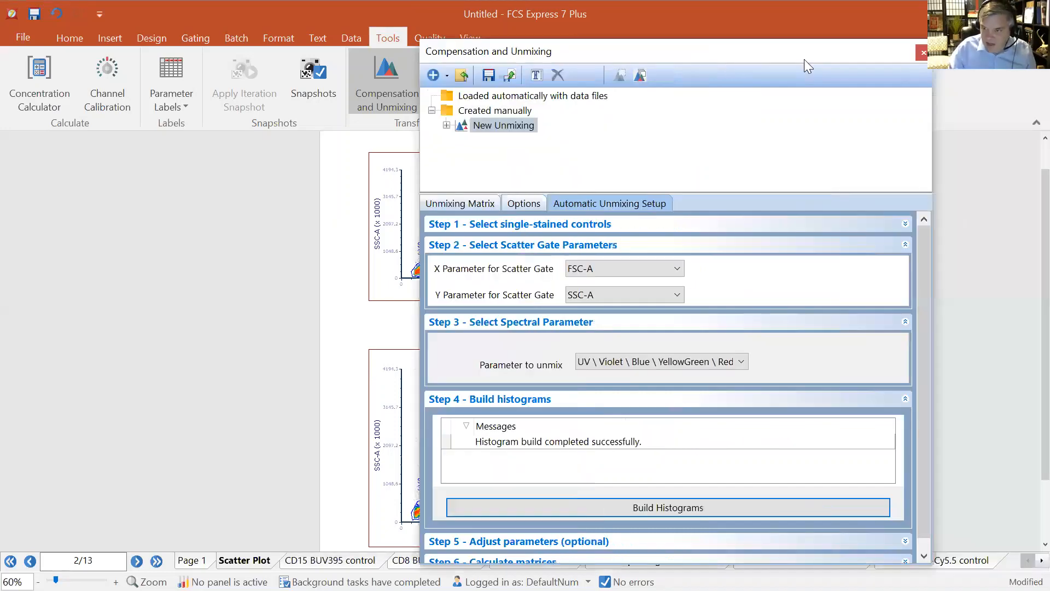
pyautogui.click(923, 54)
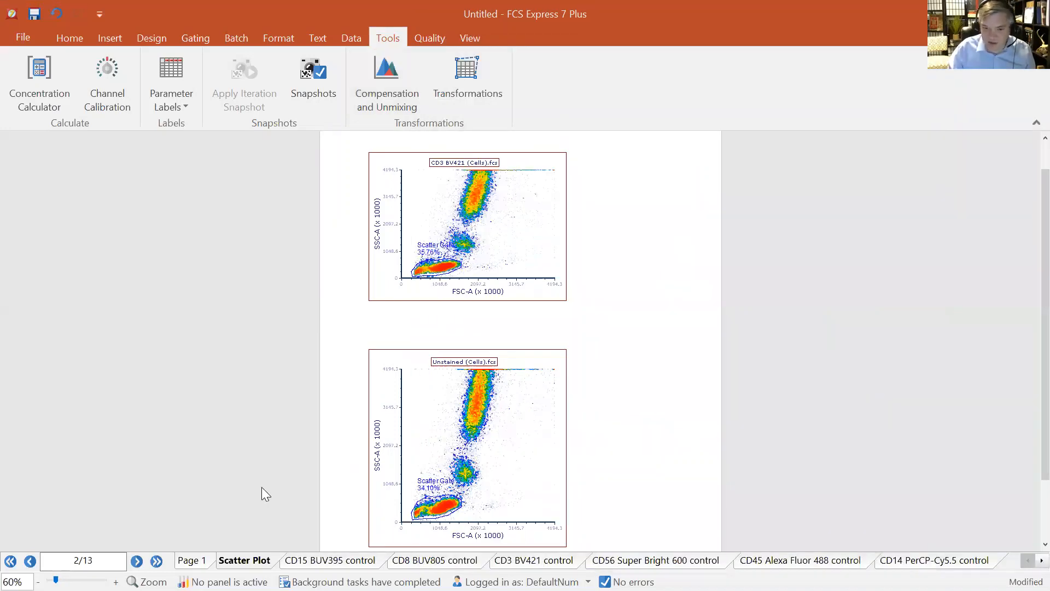
# On the CD15 BUV395 control page, move the scatter gate up toward the higher-SSC cell population
pyautogui.click(323, 560)
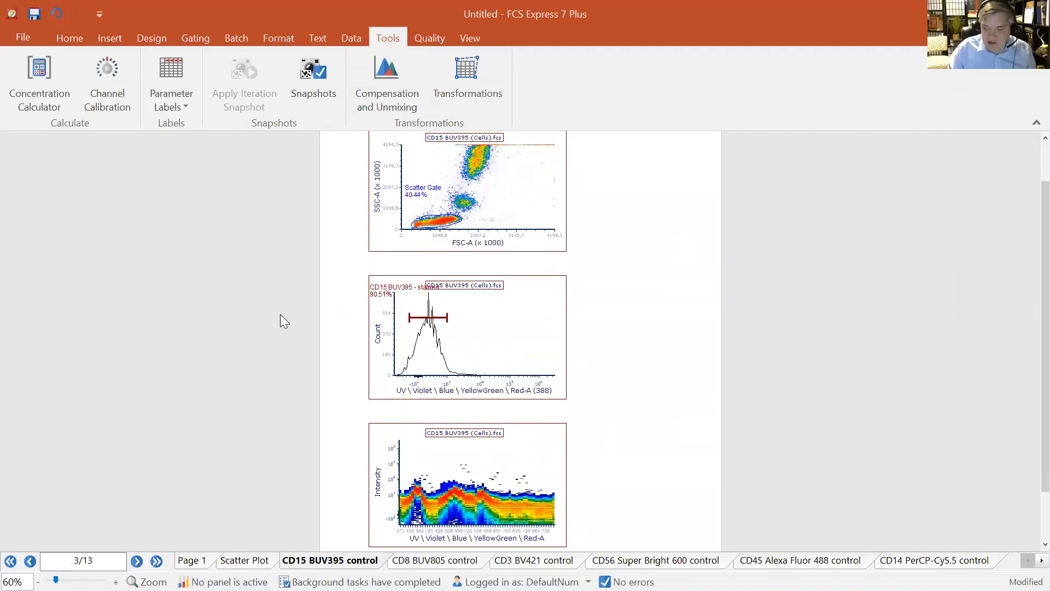
pyautogui.scroll(-1, 280, 314)
pyautogui.scroll(2, 280, 314)
pyautogui.scroll(-1, 280, 316)
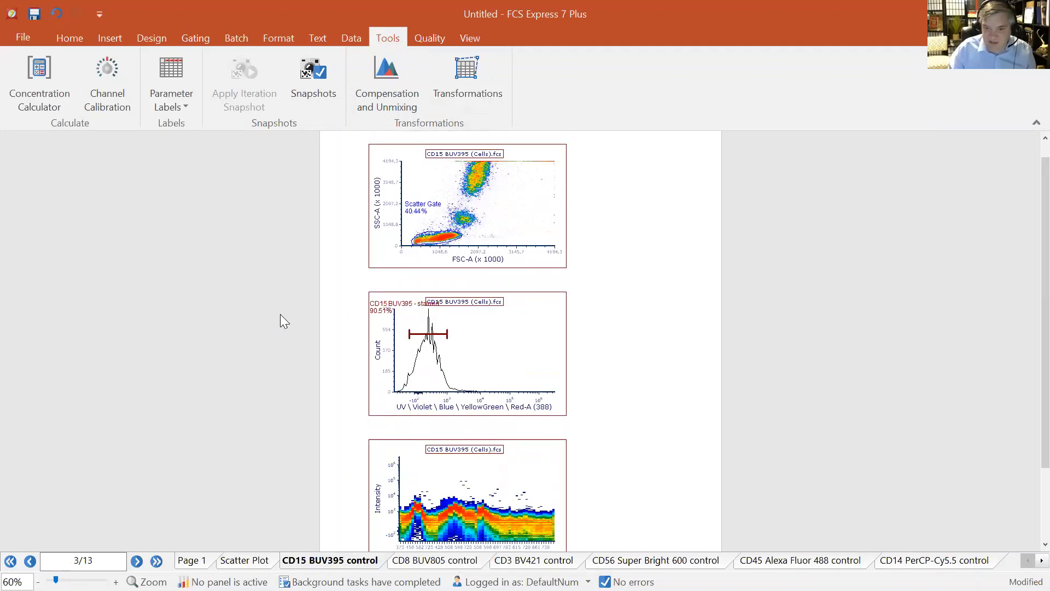
pyautogui.scroll(2, 225, 310)
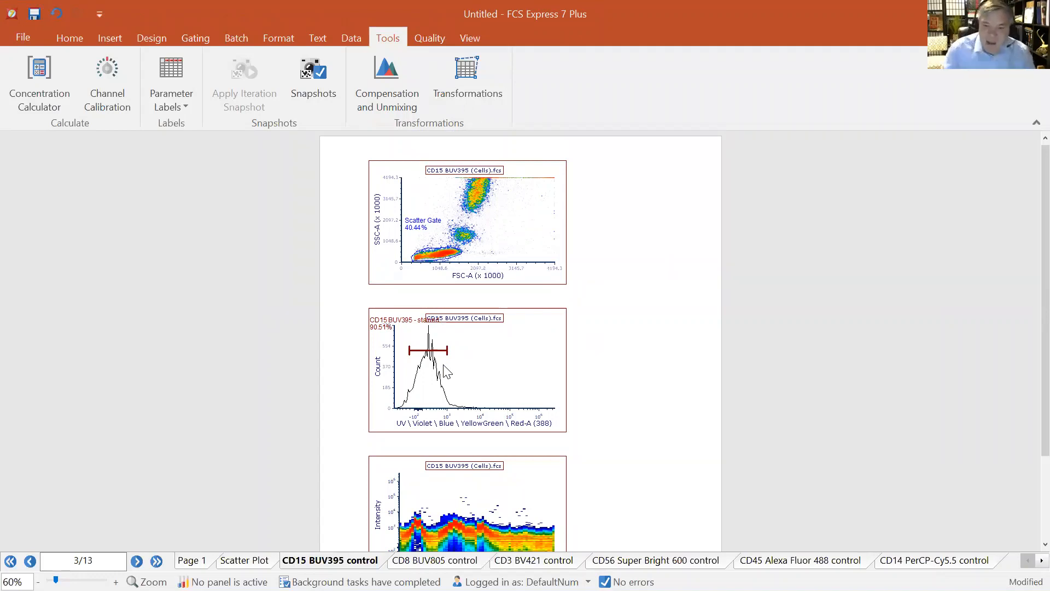
pyautogui.scroll(-2, 465, 432)
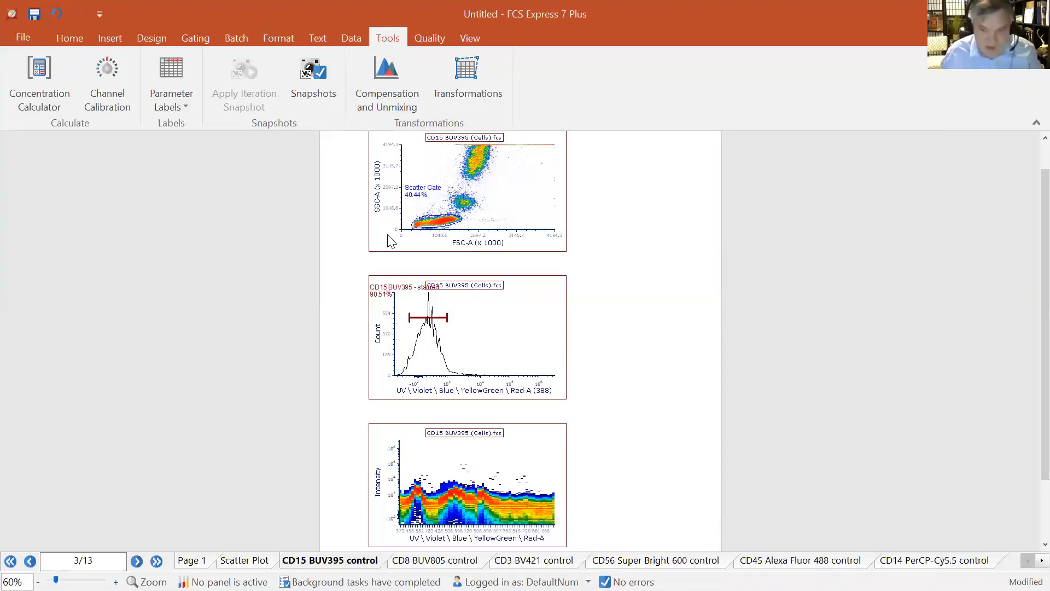
pyautogui.click(445, 215)
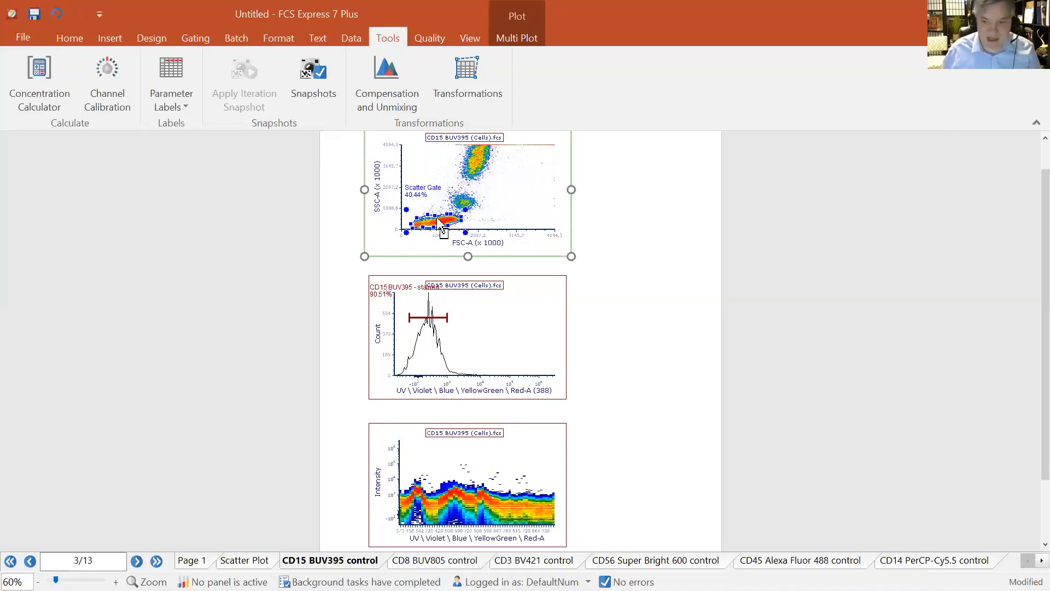
pyautogui.moveTo(436, 224); pyautogui.dragTo(503, 145)
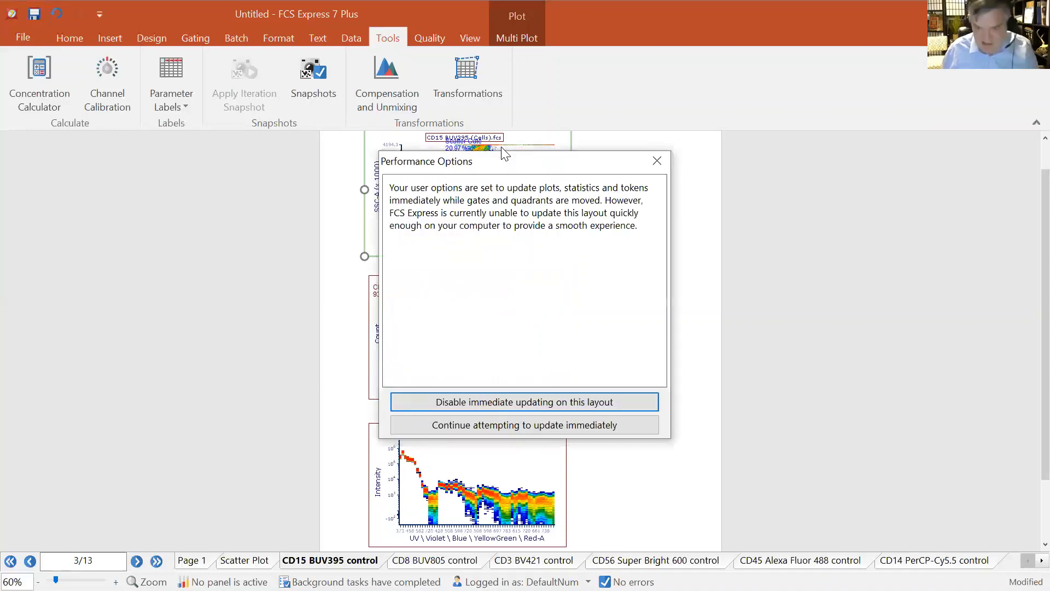
# Keep immediate updating, then on the CD8 BUV805 control page shift the stained histogram gate onto the bright positive peak
pyautogui.click(521, 426)
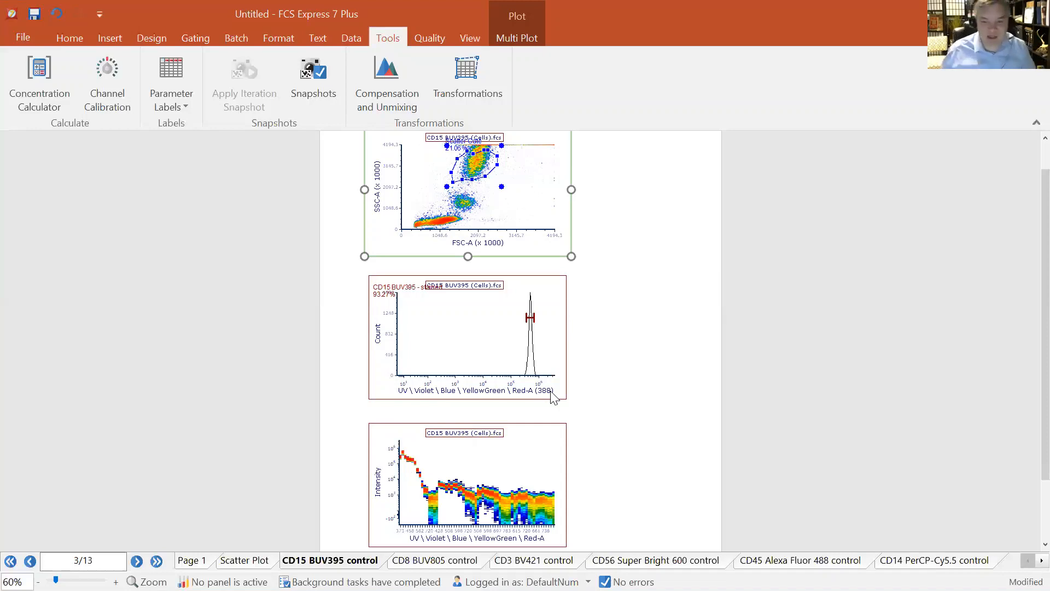
pyautogui.click(453, 557)
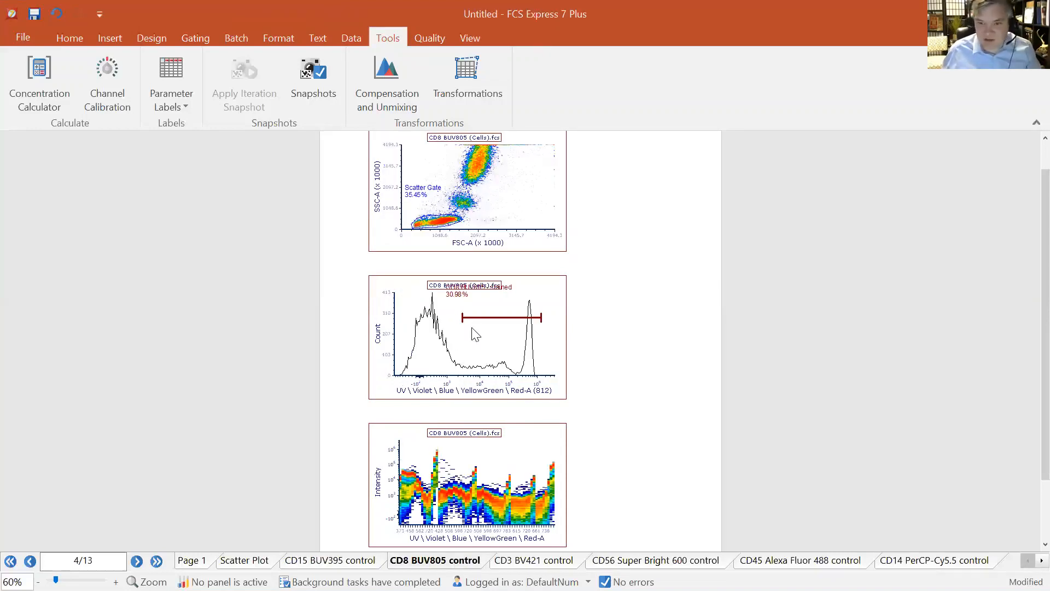
pyautogui.click(471, 317)
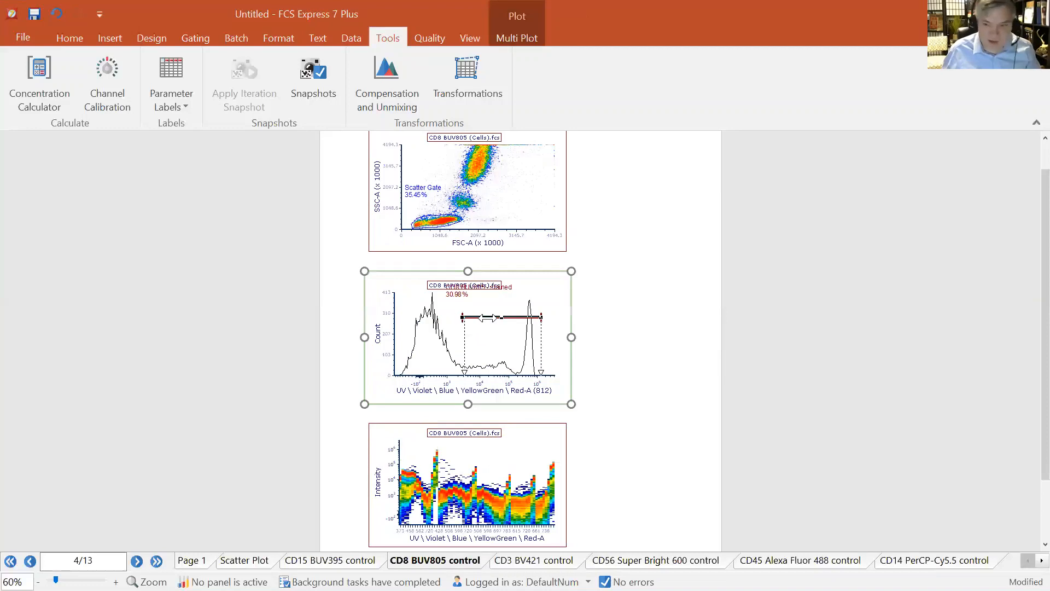
pyautogui.moveTo(488, 318); pyautogui.dragTo(525, 331)
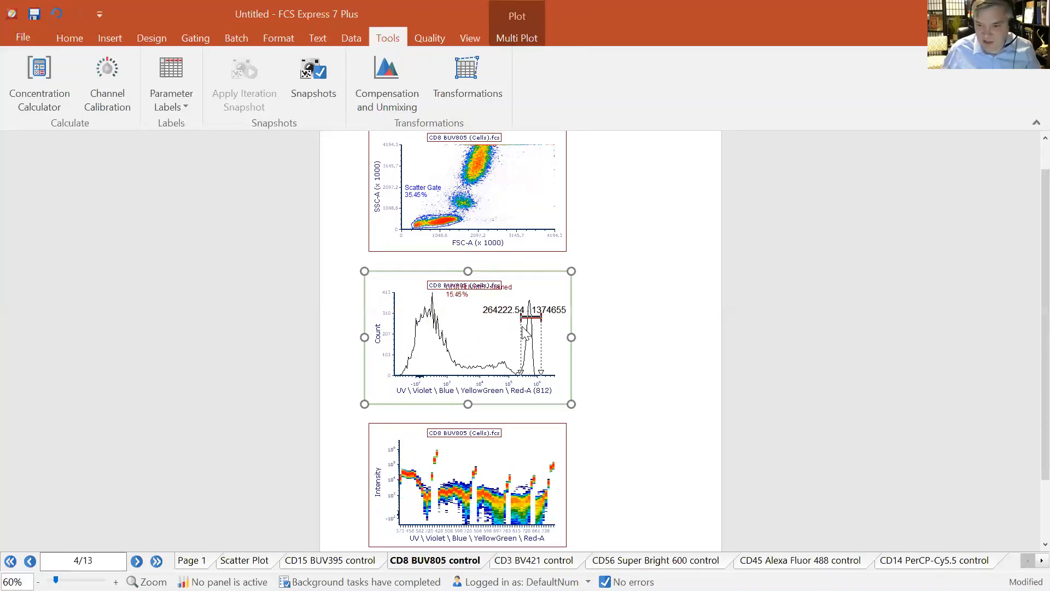
# On the CD14 PerCP-Cy5.5 control page, move the scatter gate up onto the intermediate-SSC population
pyautogui.click(536, 560)
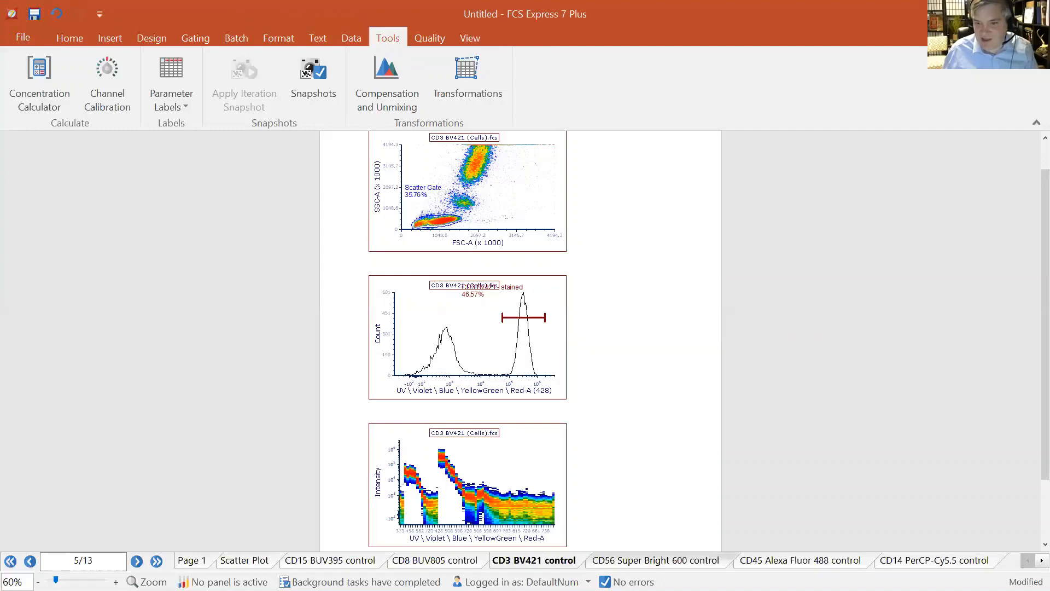
pyautogui.click(632, 563)
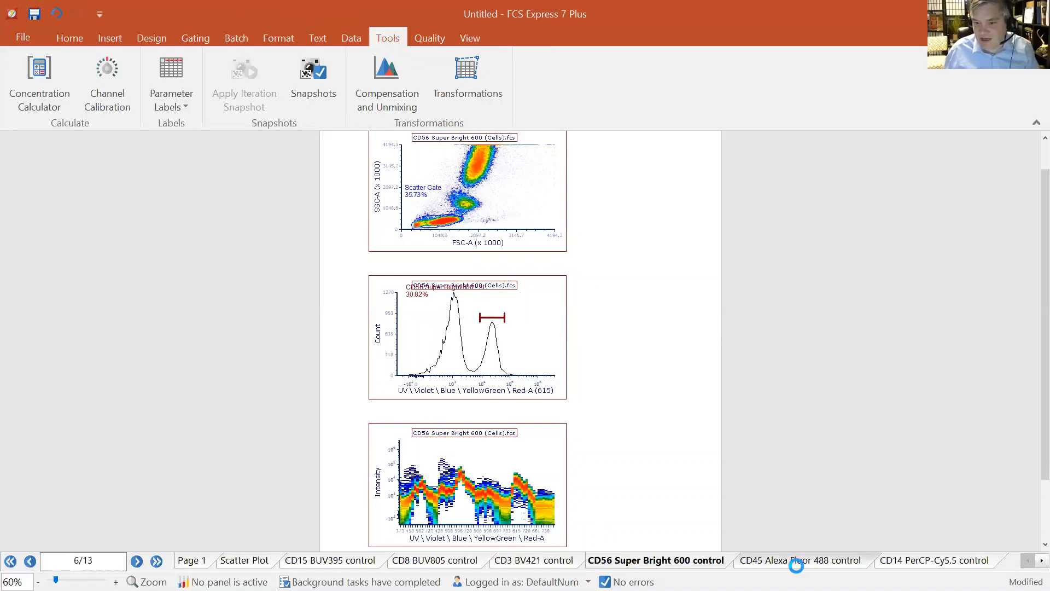
pyautogui.click(796, 564)
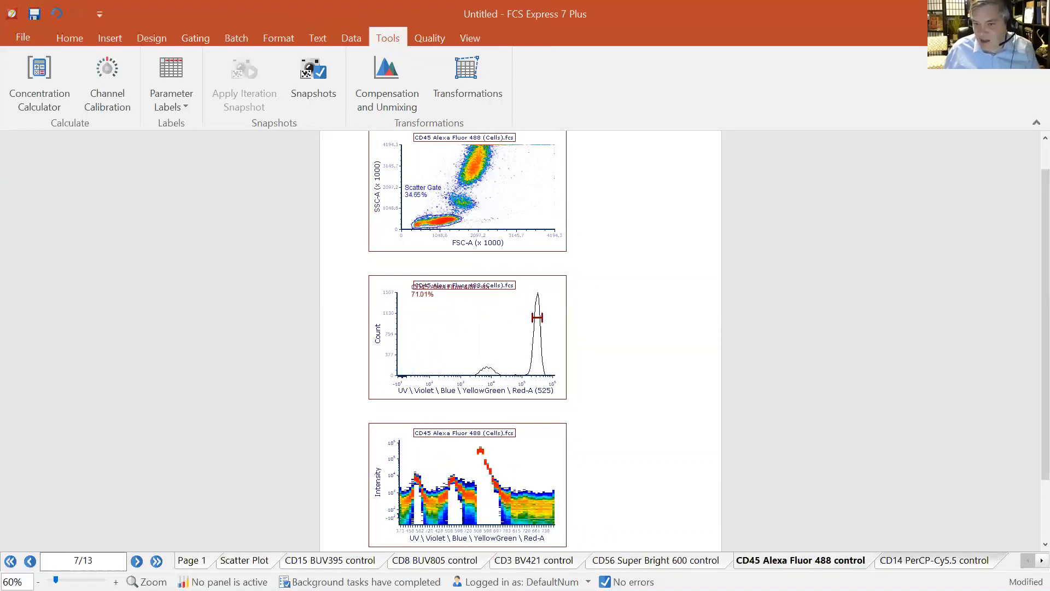
pyautogui.click(930, 560)
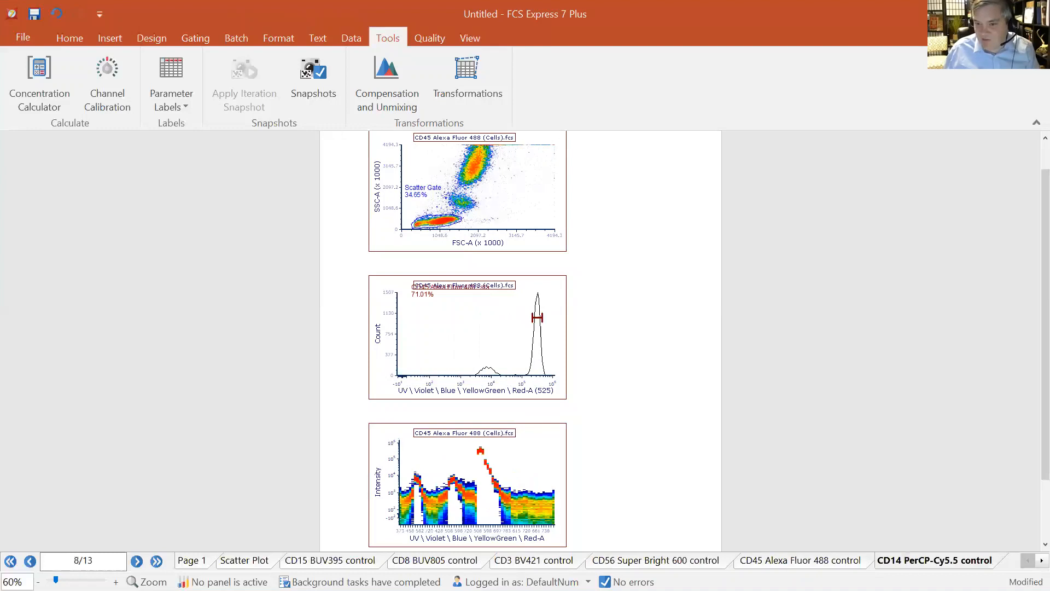
pyautogui.click(430, 224)
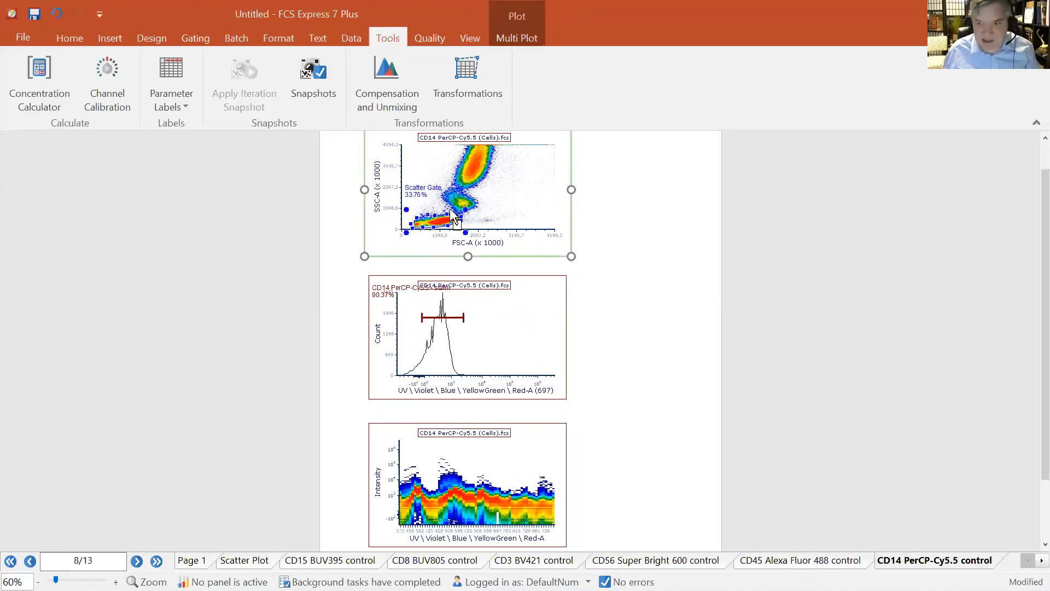
pyautogui.moveTo(452, 215); pyautogui.dragTo(468, 200)
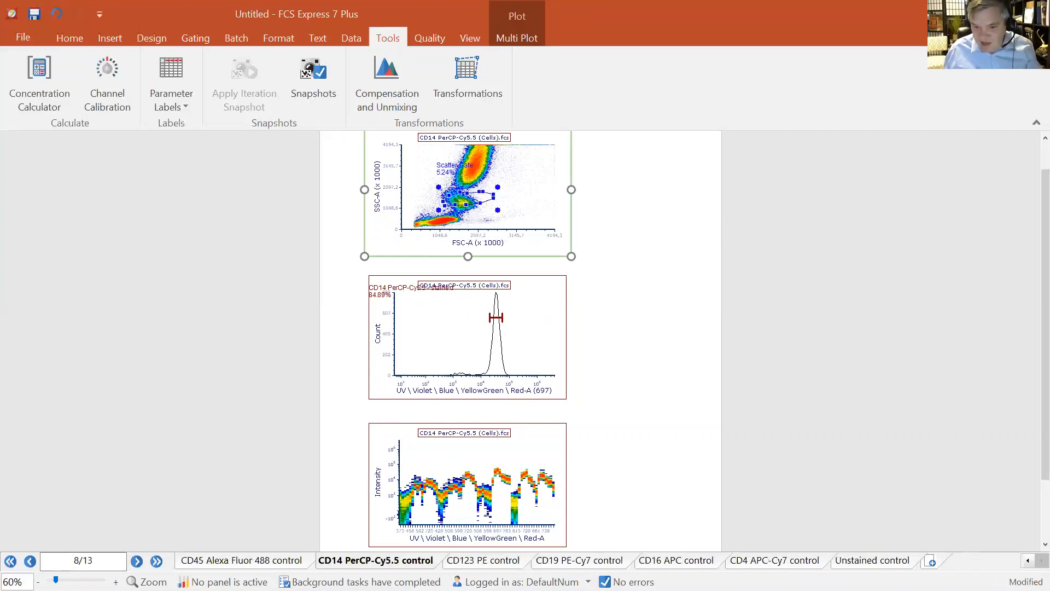
# On the CD123 PE control page, move the scatter gate up and right toward the intermediate population
pyautogui.click(483, 560)
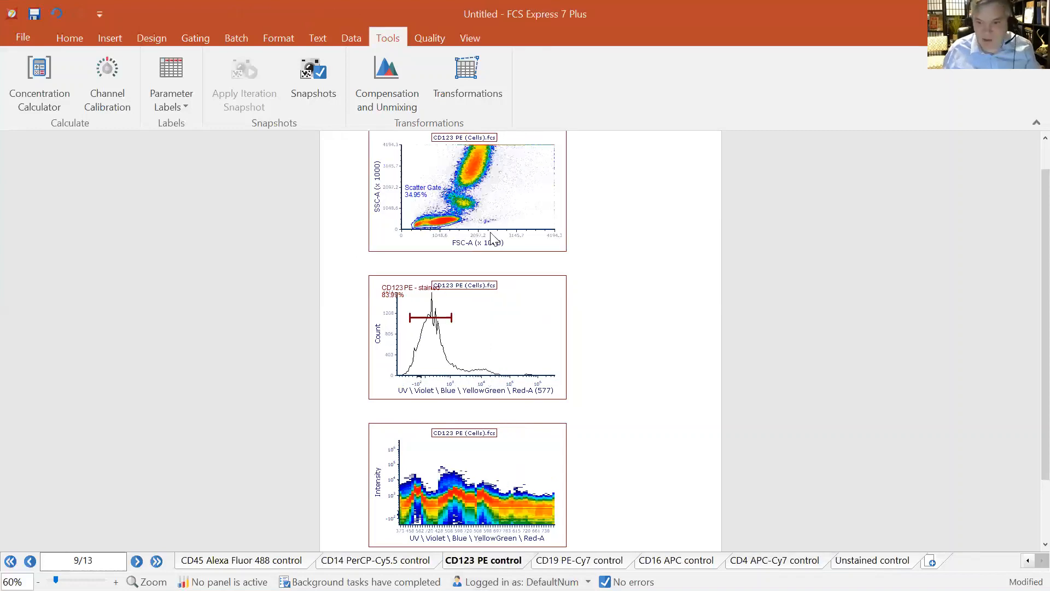
pyautogui.click(438, 221)
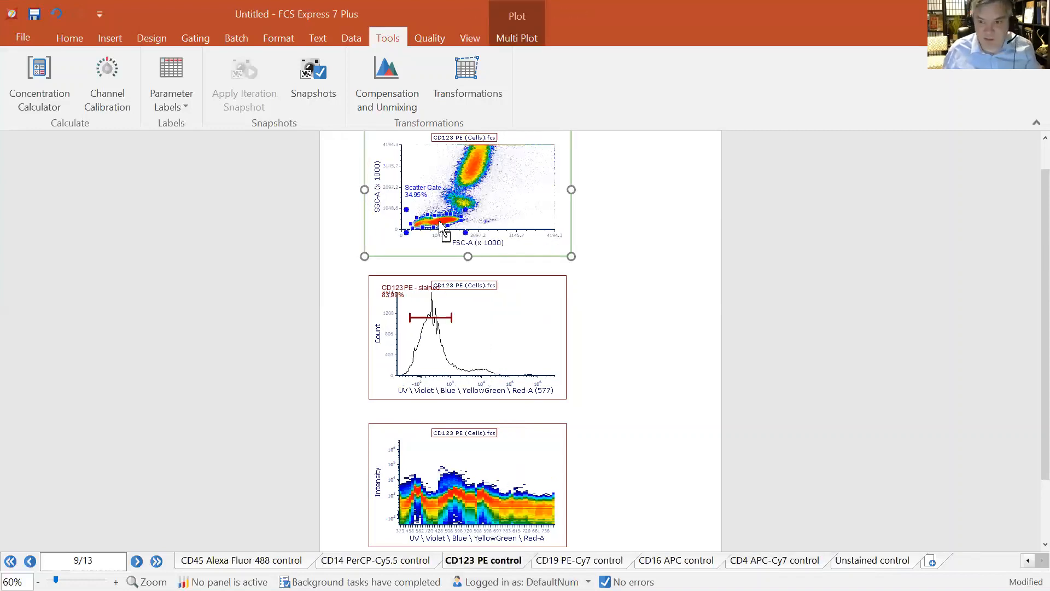
pyautogui.moveTo(441, 224); pyautogui.dragTo(460, 215)
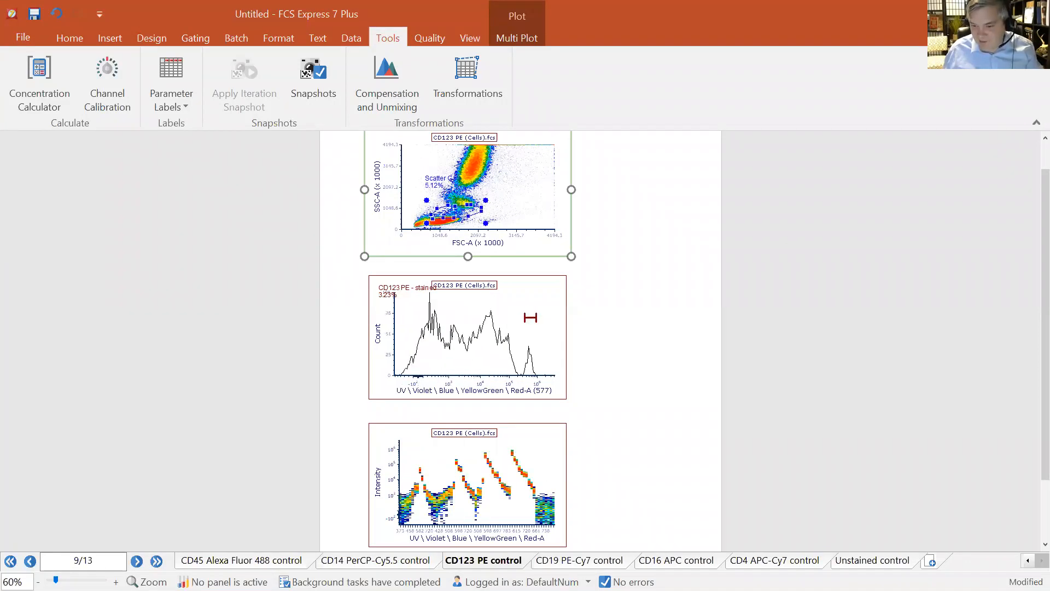
# On the CD4 APC-Cy7 control page, shift the stained histogram gate right onto the bright peak
pyautogui.click(580, 560)
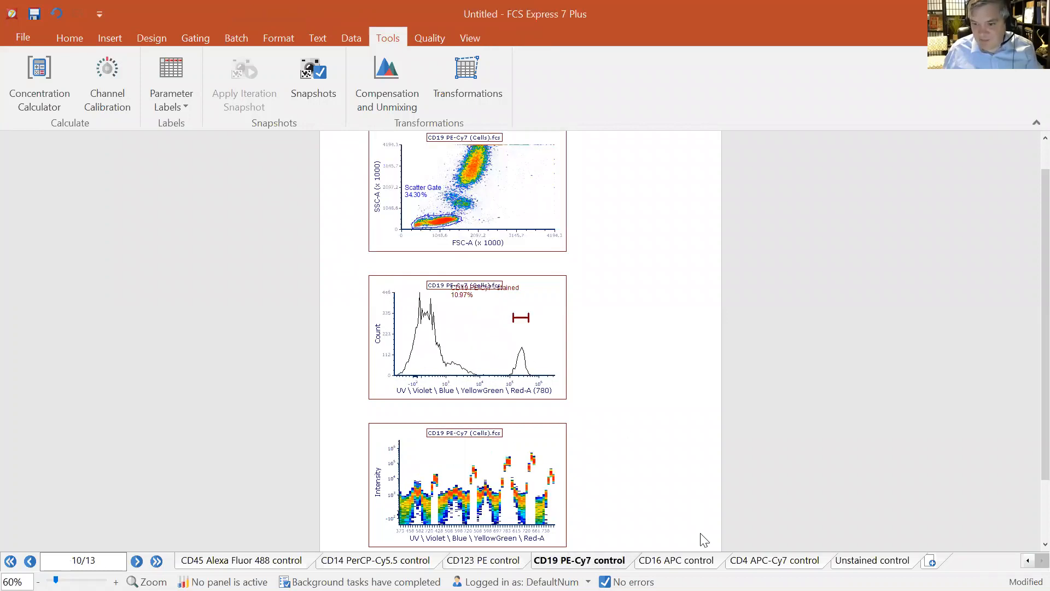
pyautogui.click(683, 560)
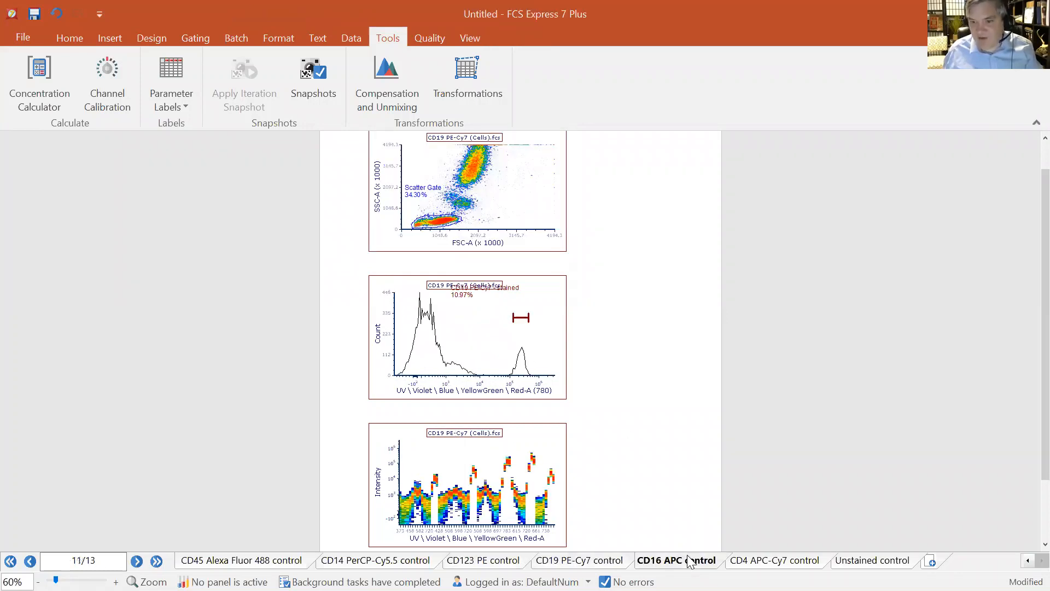
pyautogui.click(794, 560)
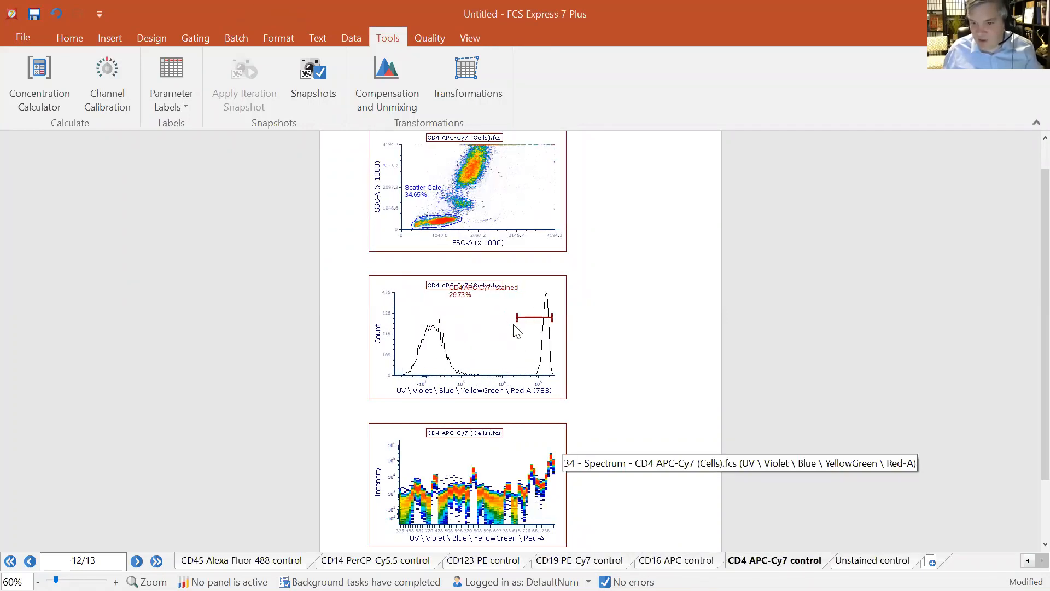
pyautogui.moveTo(516, 318); pyautogui.dragTo(537, 325)
# On the Unstained control page, enlarge the scatter gate to cover the cell populations and adjust the histogram gate
pyautogui.click(871, 560)
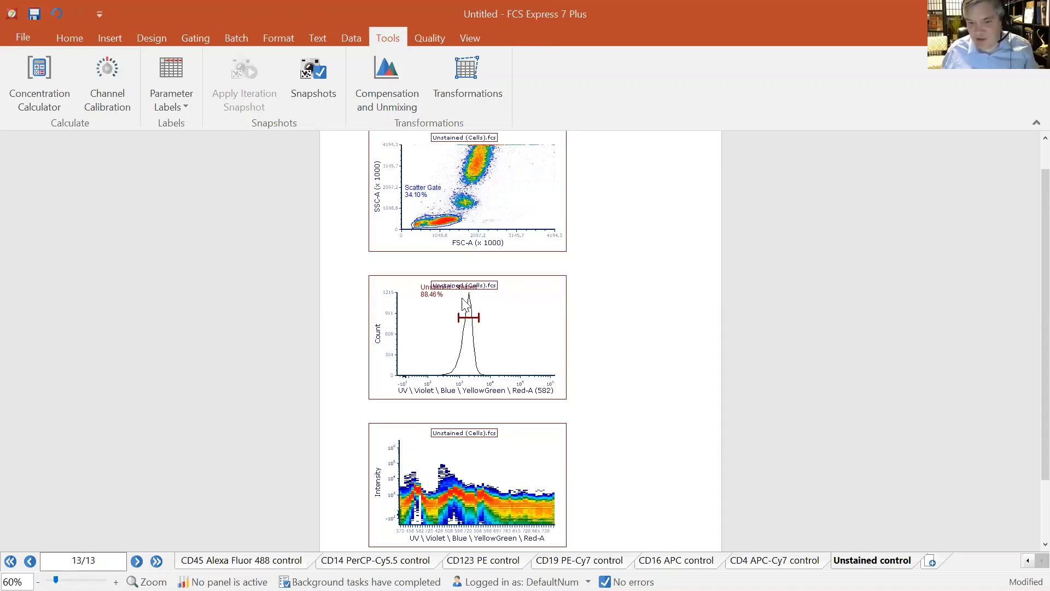
pyautogui.click(435, 227)
pyautogui.moveTo(464, 218)
pyautogui.mouseDown()
pyautogui.moveTo(498, 162)
pyautogui.moveTo(489, 170)
pyautogui.mouseUp()
pyautogui.moveTo(483, 319); pyautogui.dragTo(488, 320)
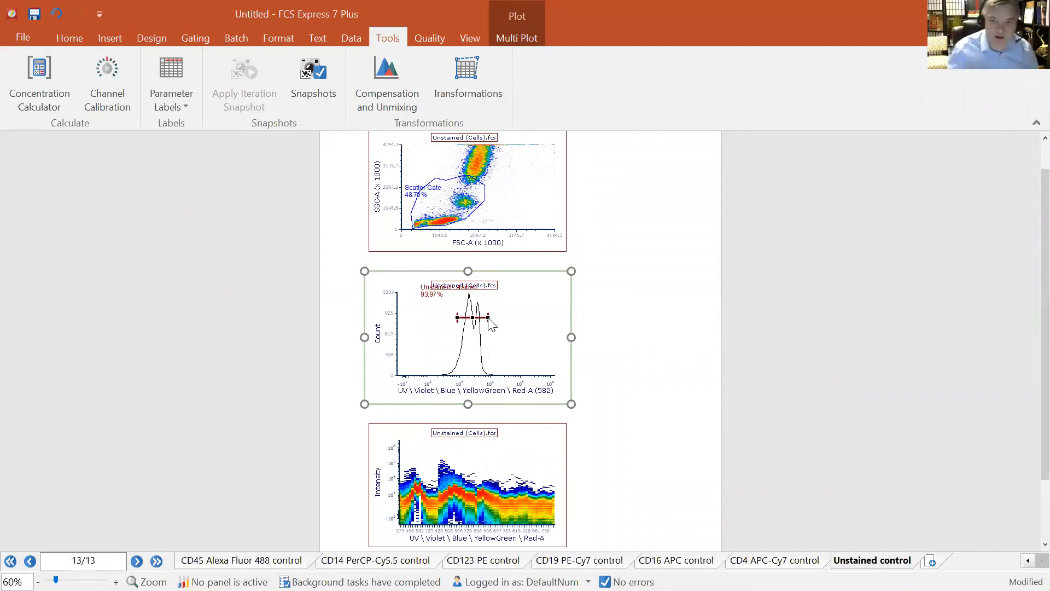
# Calculate the matrices for New Unmixing in the automatic unmixing setup using the median statistic, and review the unmixing matrix
pyautogui.click(377, 87)
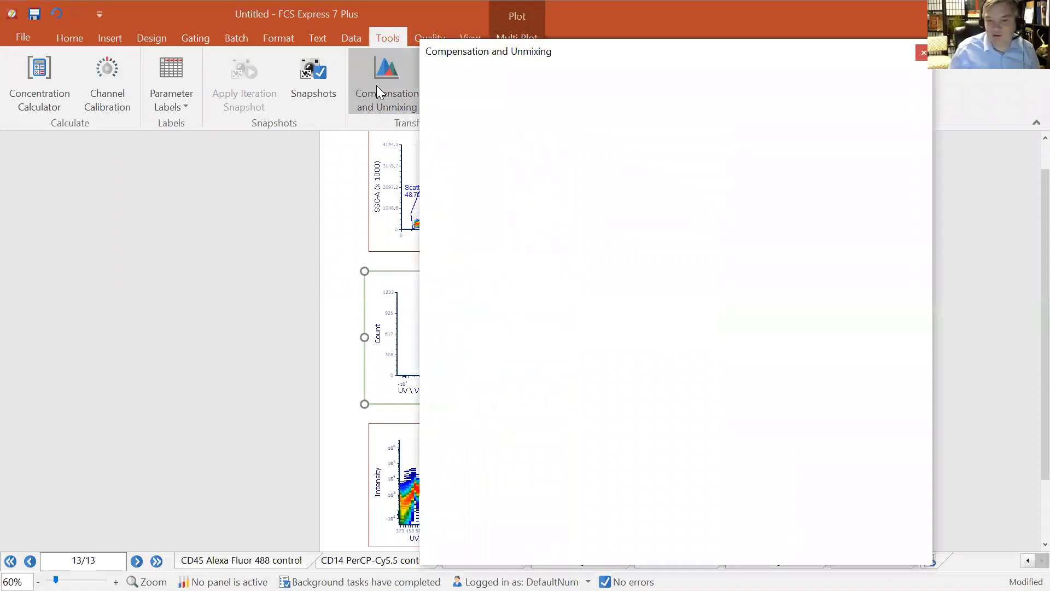
pyautogui.click(432, 111)
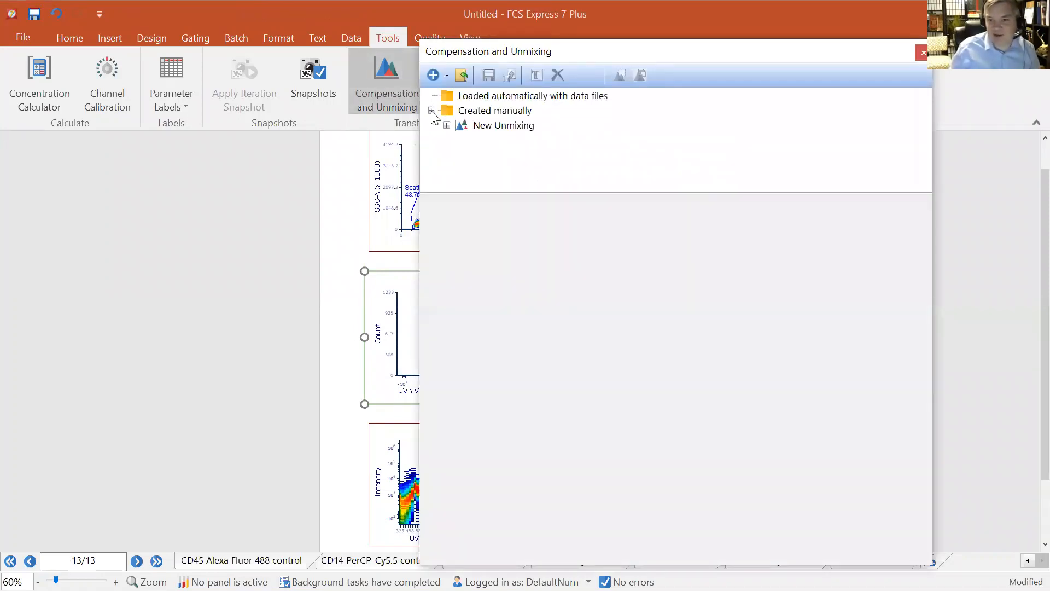
pyautogui.click(491, 127)
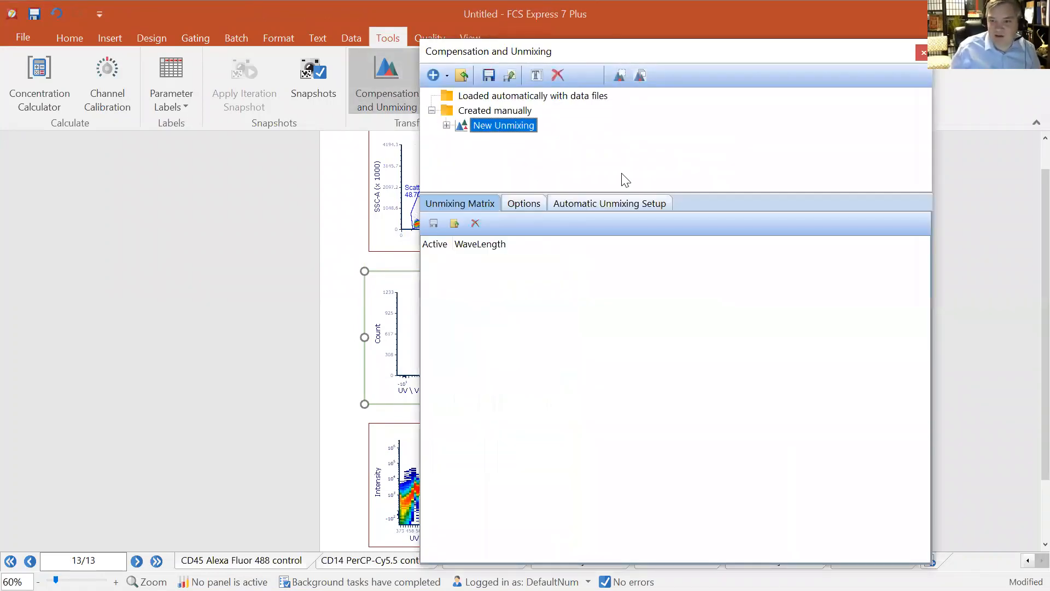
pyautogui.click(609, 205)
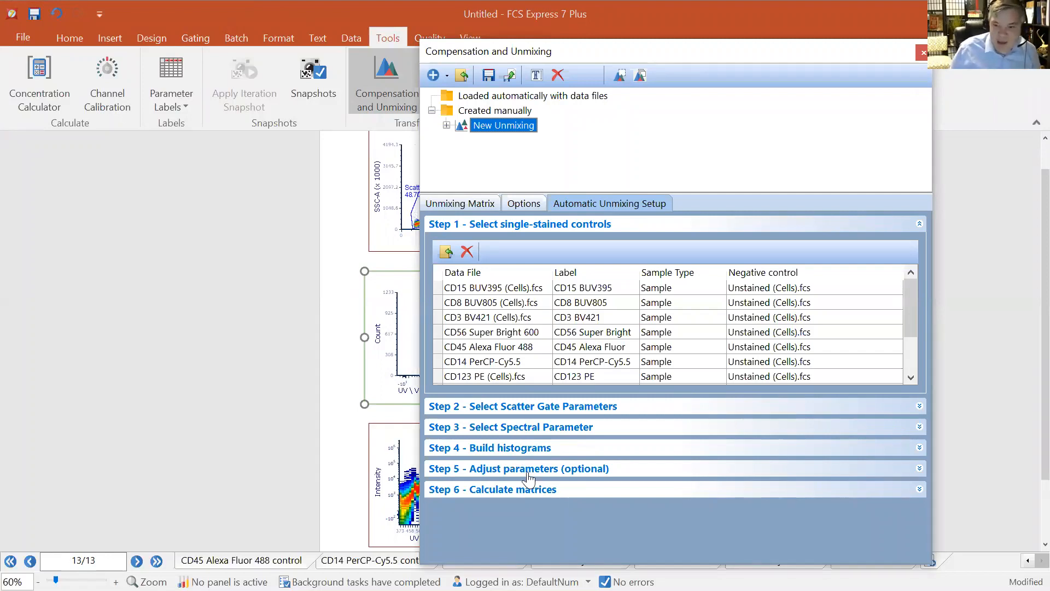
pyautogui.click(517, 491)
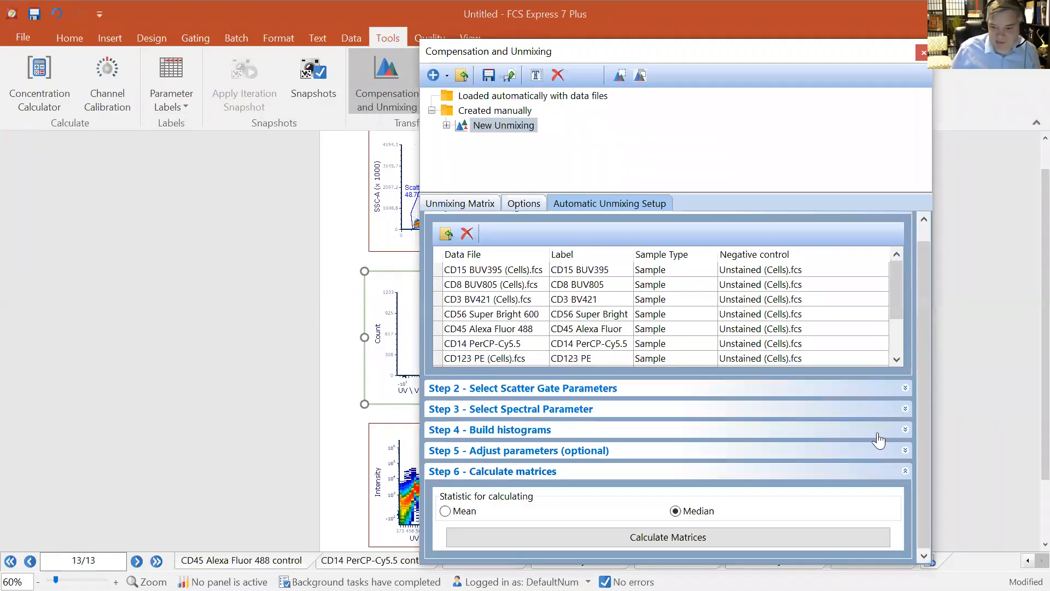
pyautogui.click(693, 534)
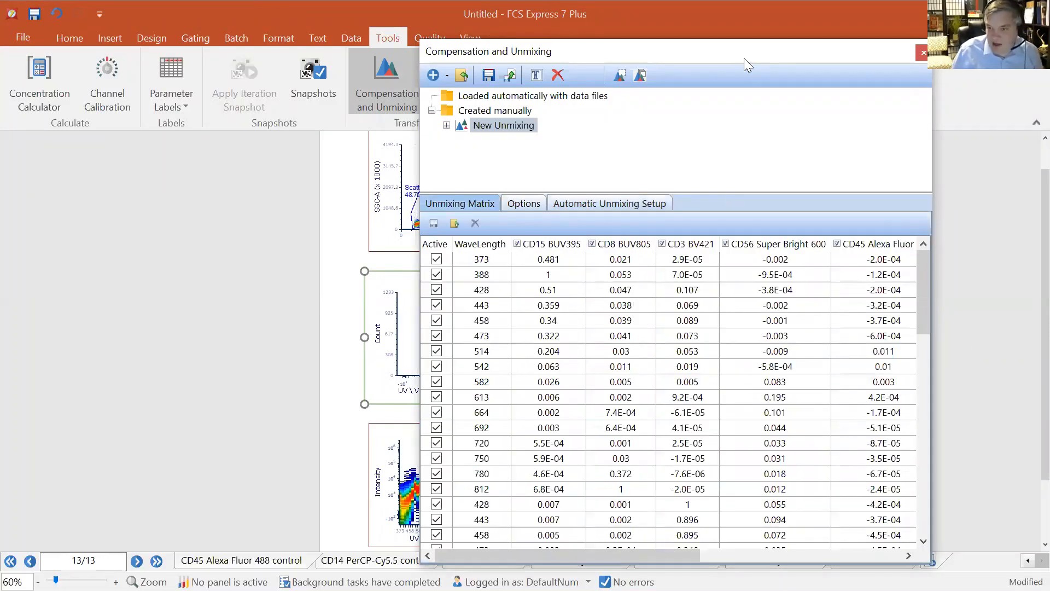
pyautogui.moveTo(741, 48); pyautogui.dragTo(742, 40)
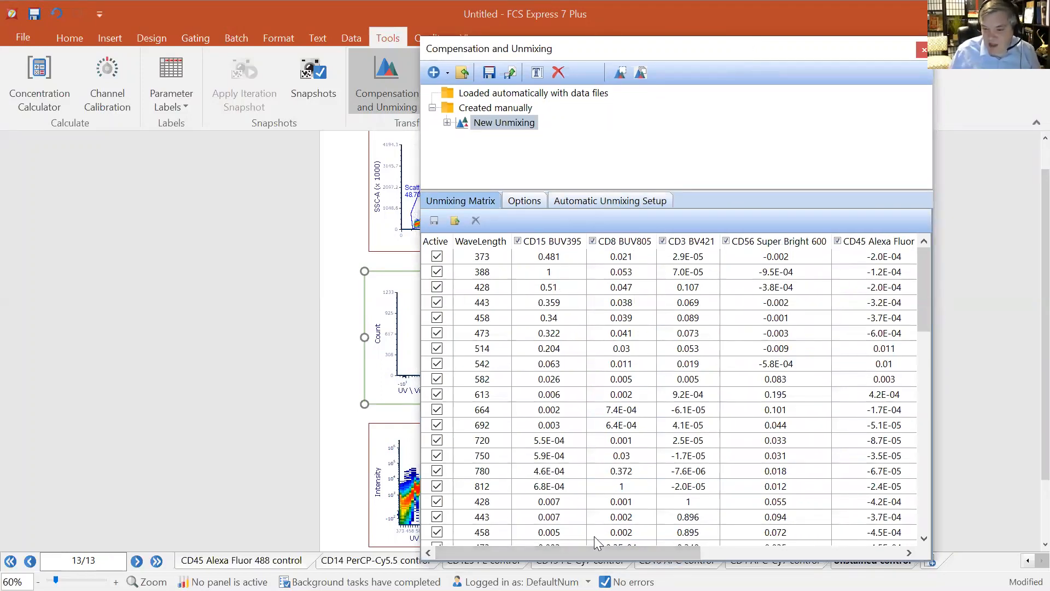
pyautogui.moveTo(598, 552); pyautogui.dragTo(578, 549)
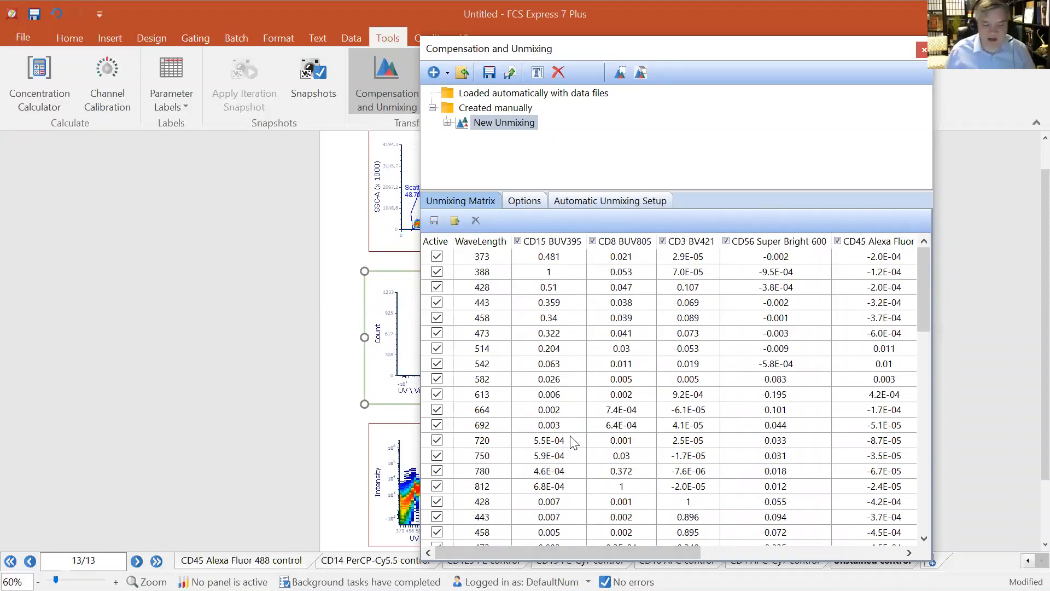
pyautogui.scroll(-15, 580, 446)
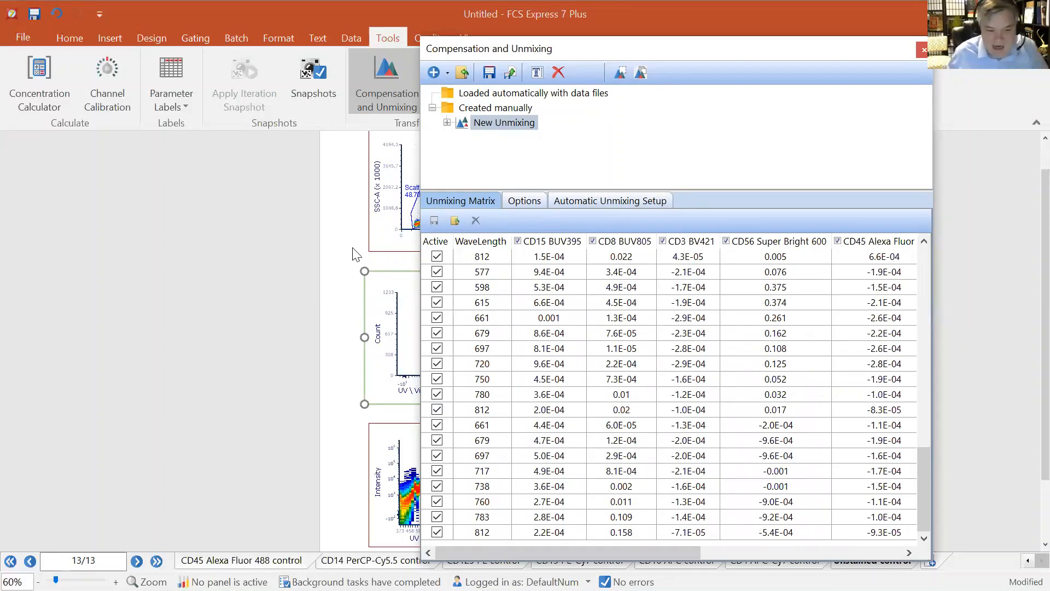
# Save the layout as Todays Unmixing for webinar
pyautogui.click(28, 36)
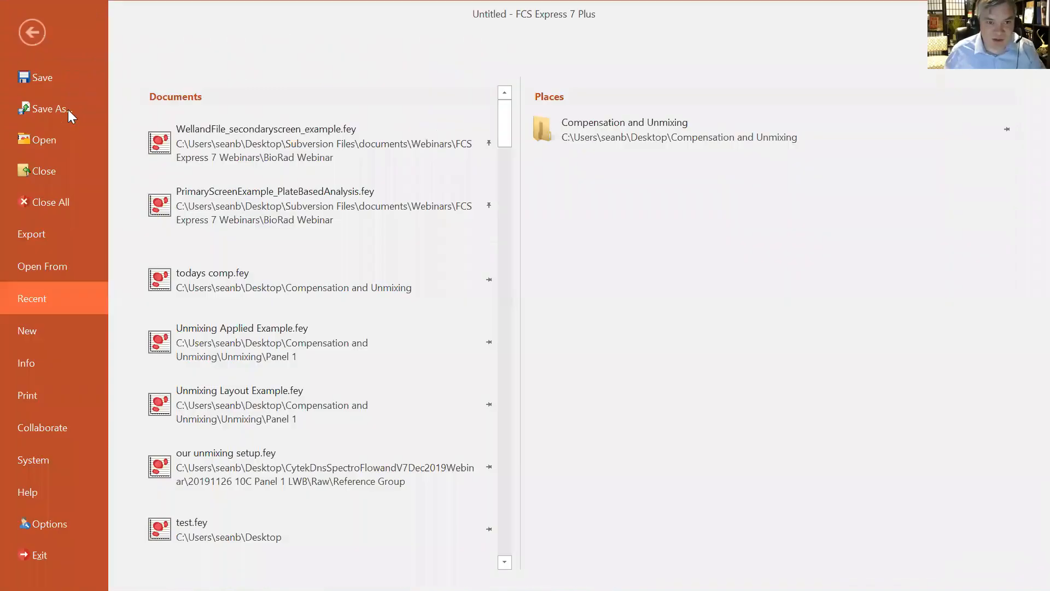
pyautogui.click(43, 108)
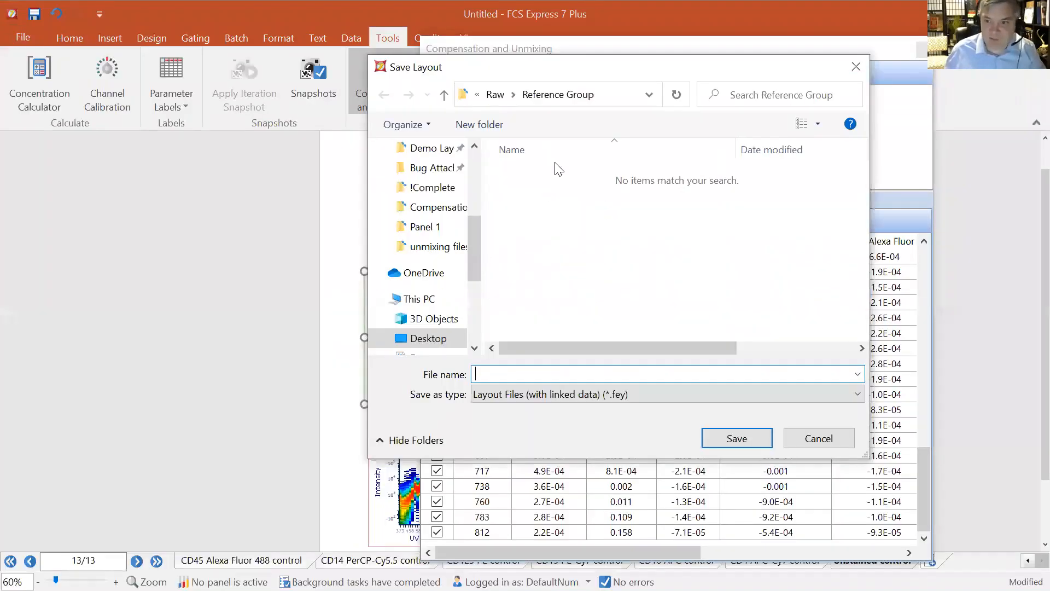
pyautogui.click(495, 94)
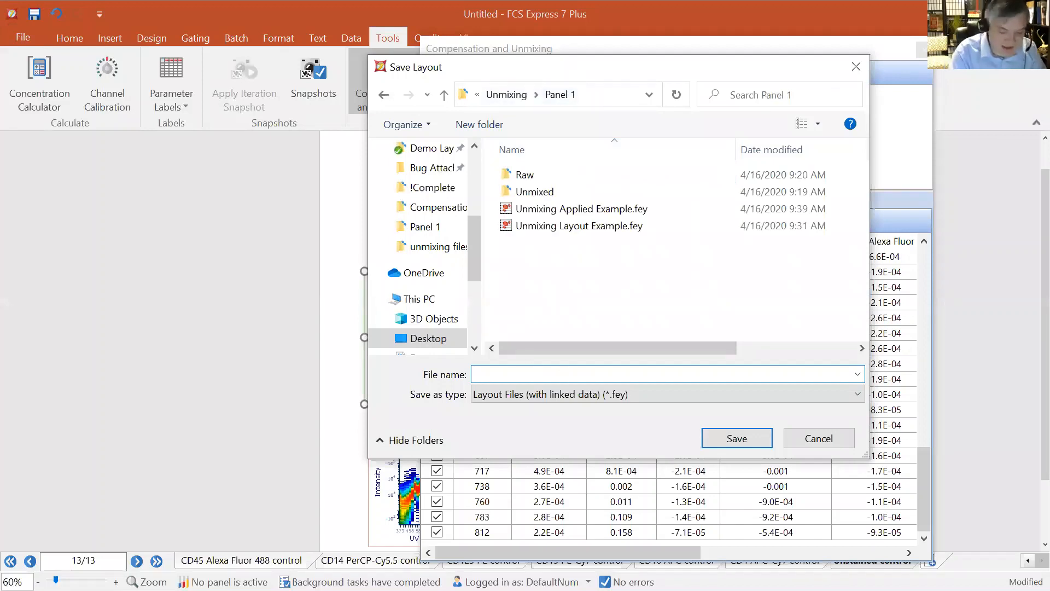
pyautogui.write('Todays Unmixing')
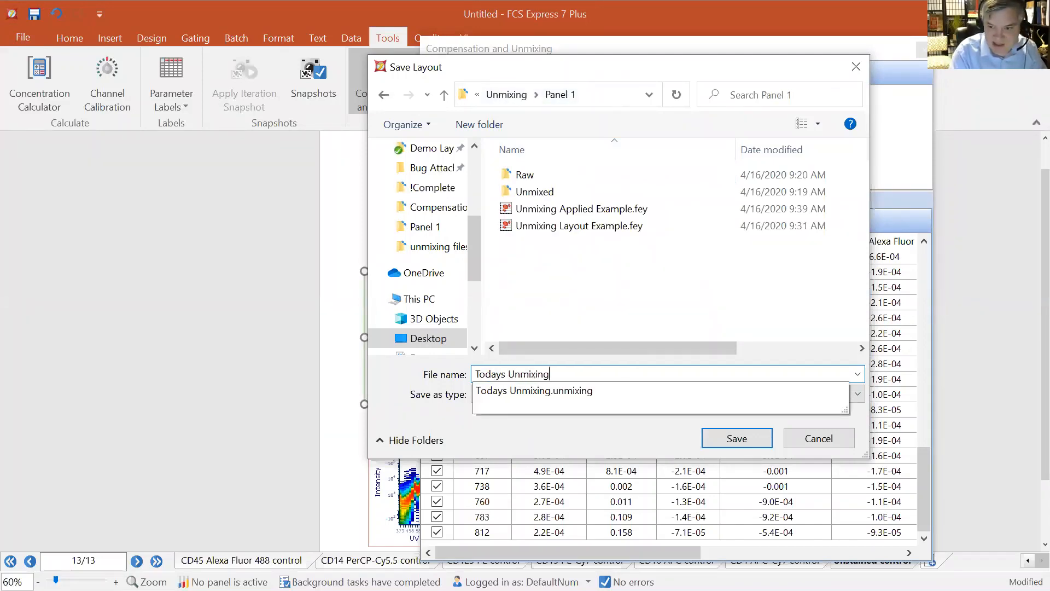
pyautogui.write(' for webinar')
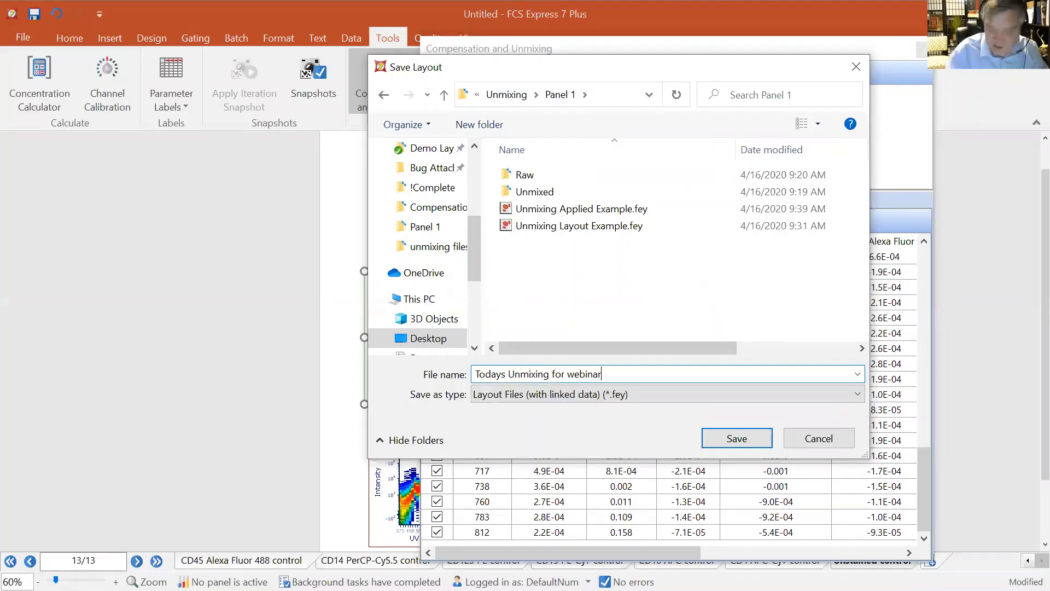
pyautogui.click(755, 435)
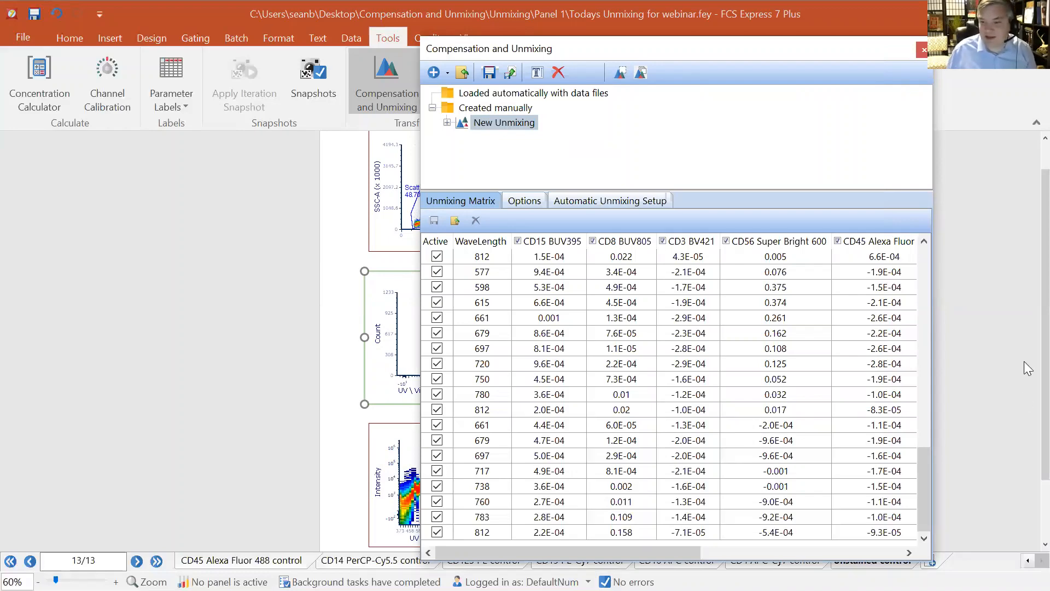
# Export the selected New Unmixing as an unmixing file named todays unmixing for our webinar
pyautogui.click(618, 202)
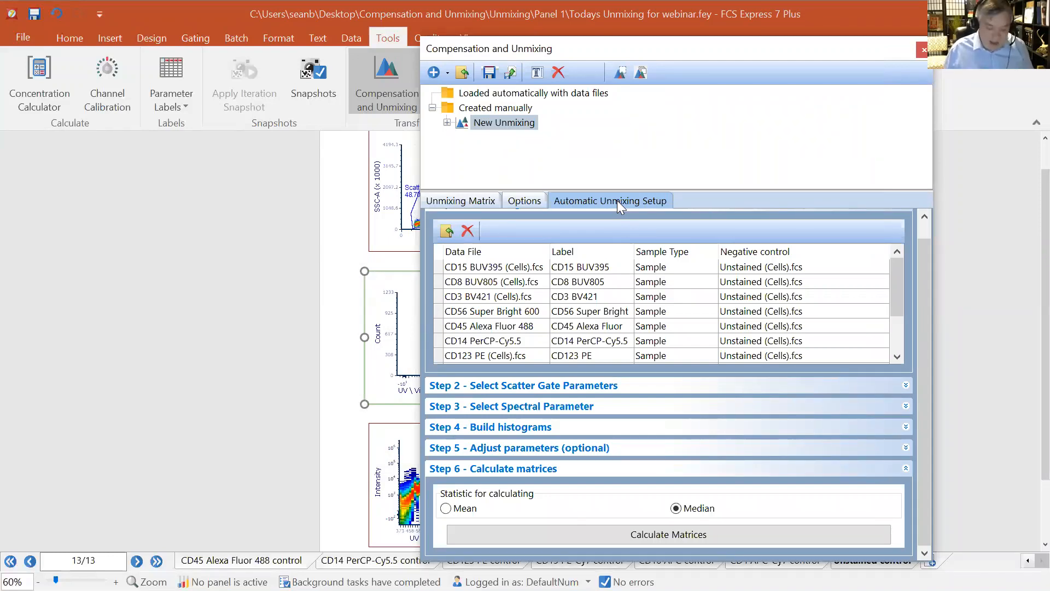
pyautogui.click(494, 76)
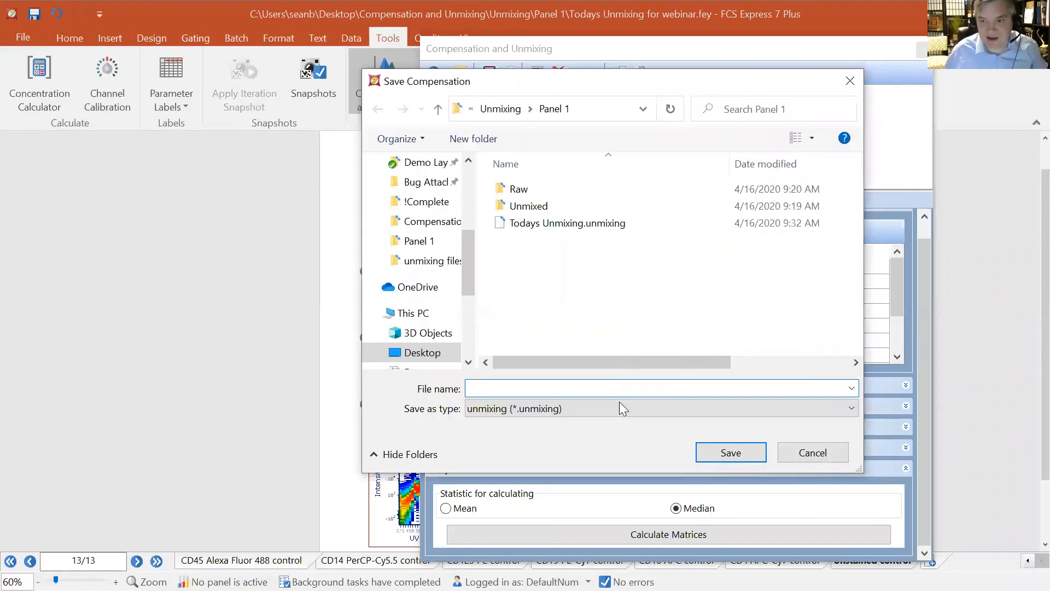
pyautogui.write('to')
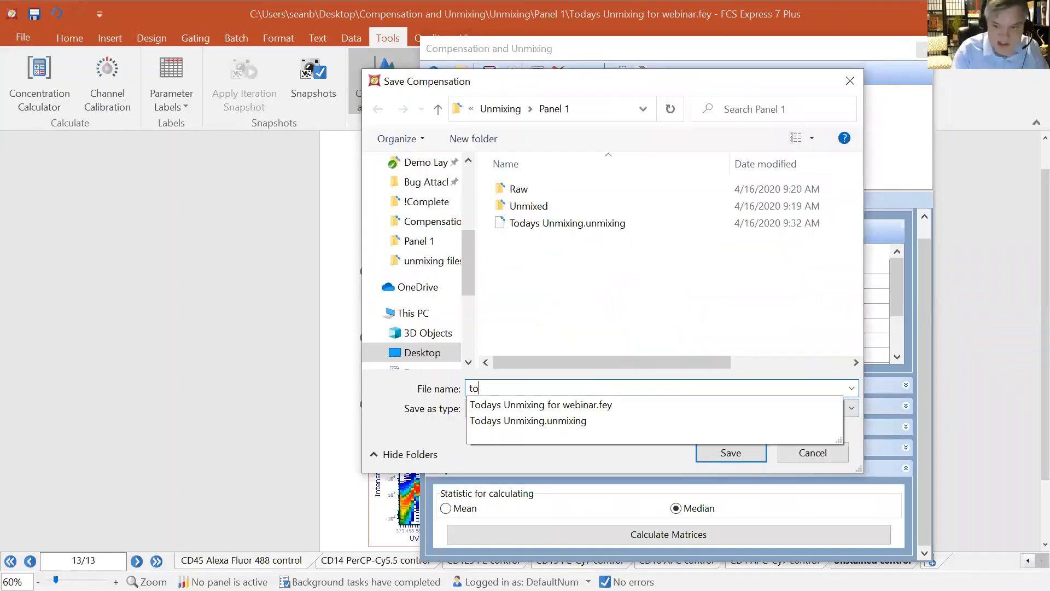
pyautogui.write('days unmixing for ')
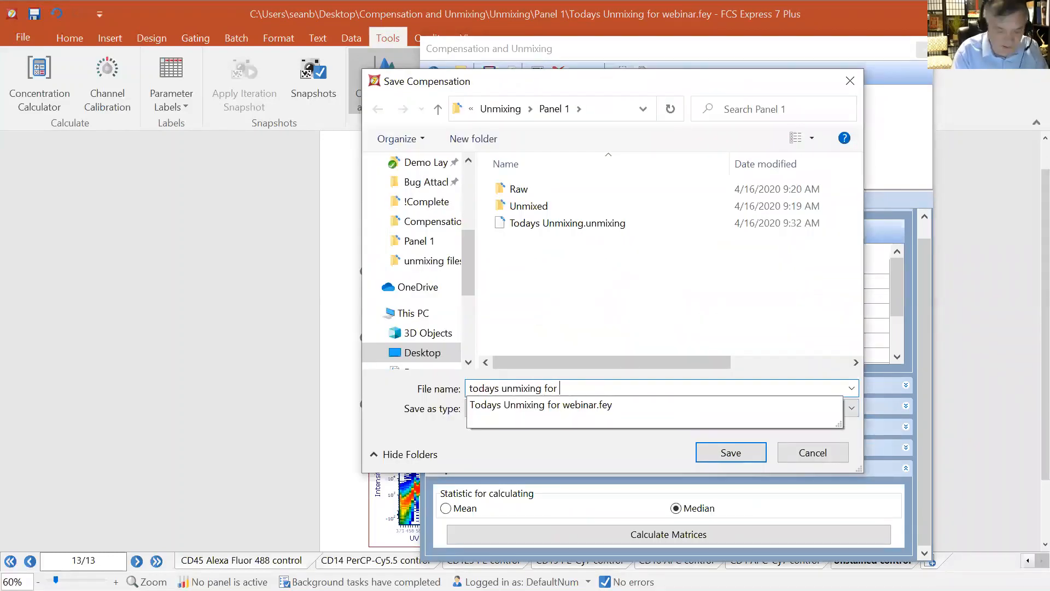
pyautogui.write('our webinar')
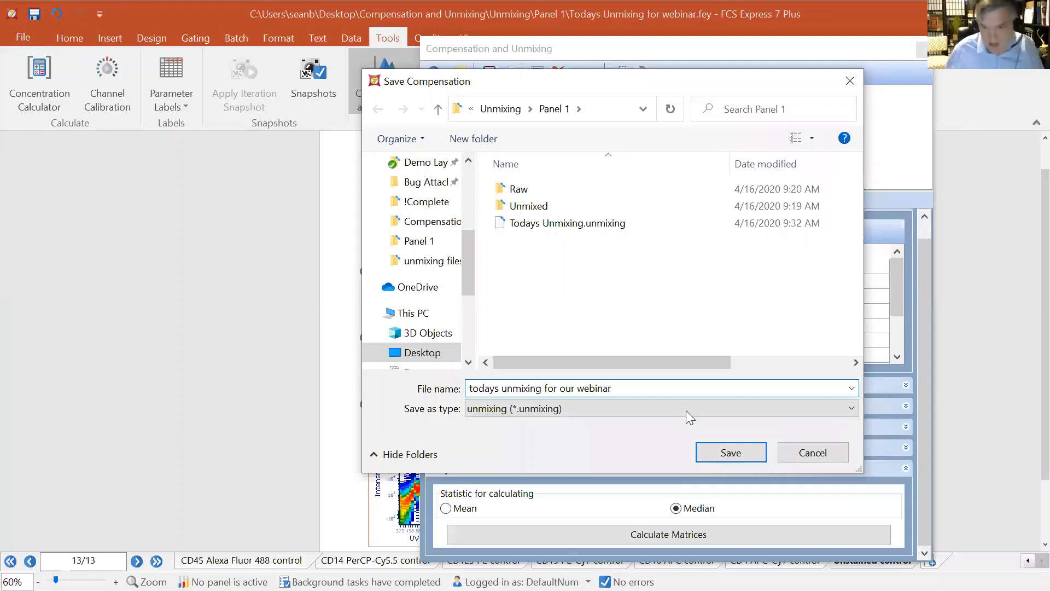
pyautogui.click(733, 451)
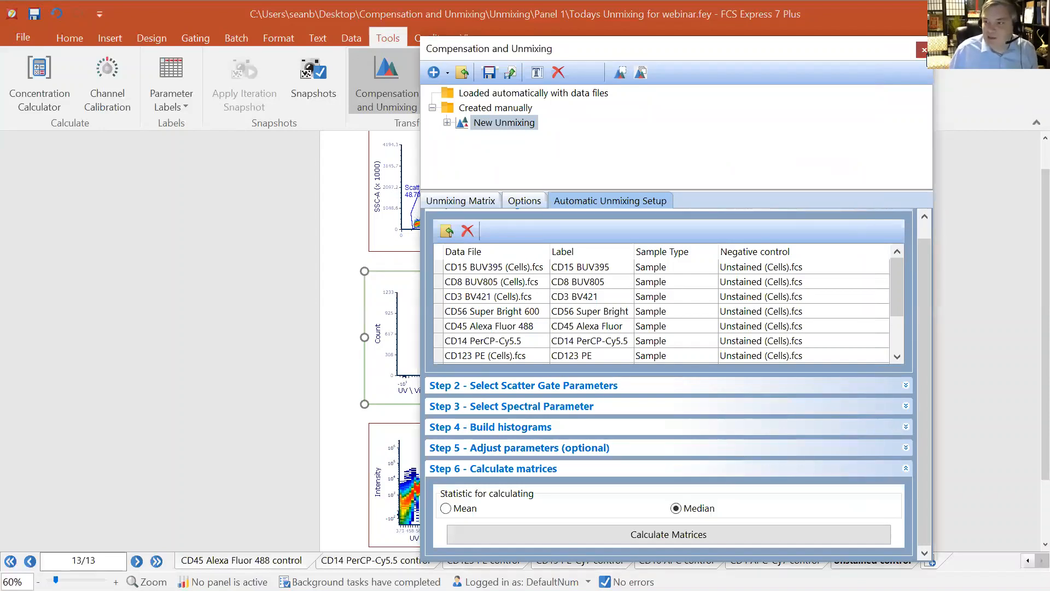
# Close the Compensation and Unmixing editor and the current layout
pyautogui.click(923, 50)
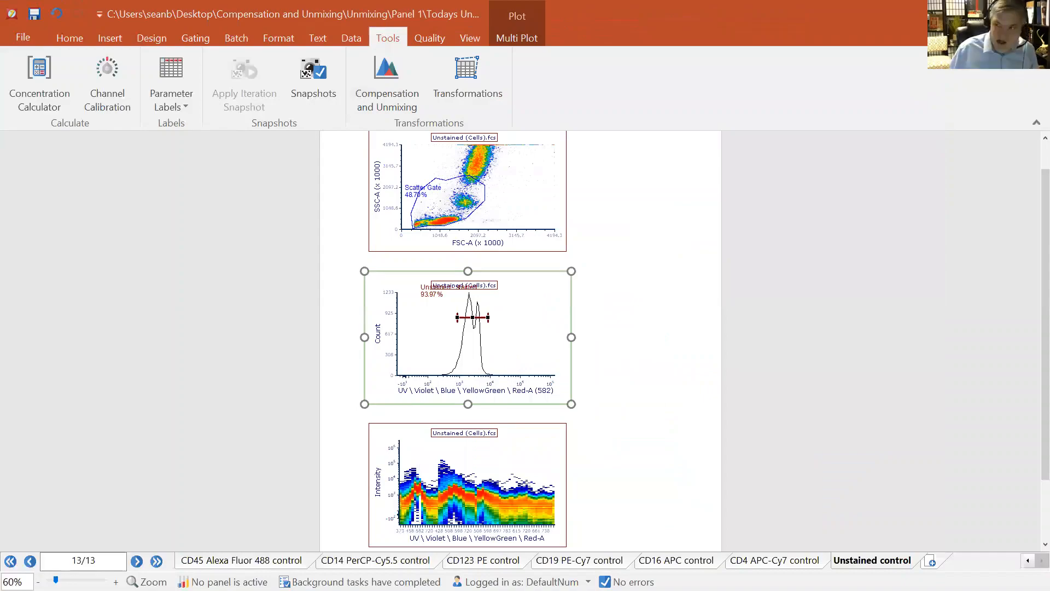
pyautogui.click(957, 12)
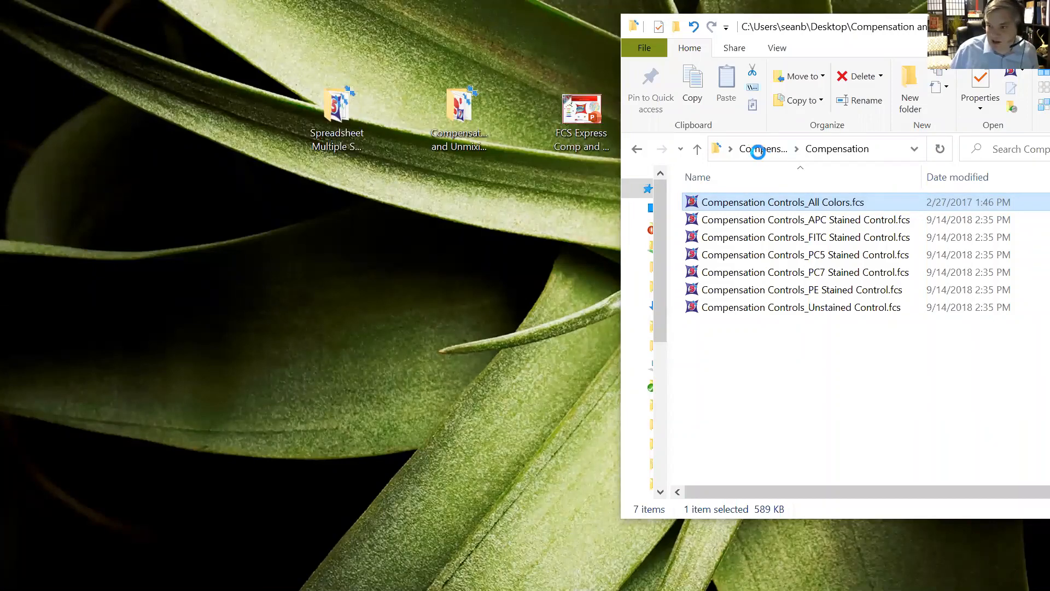
# Browse the Compensation and Unmixing folder and its Unmixing subfolder in File Explorer
pyautogui.click(757, 150)
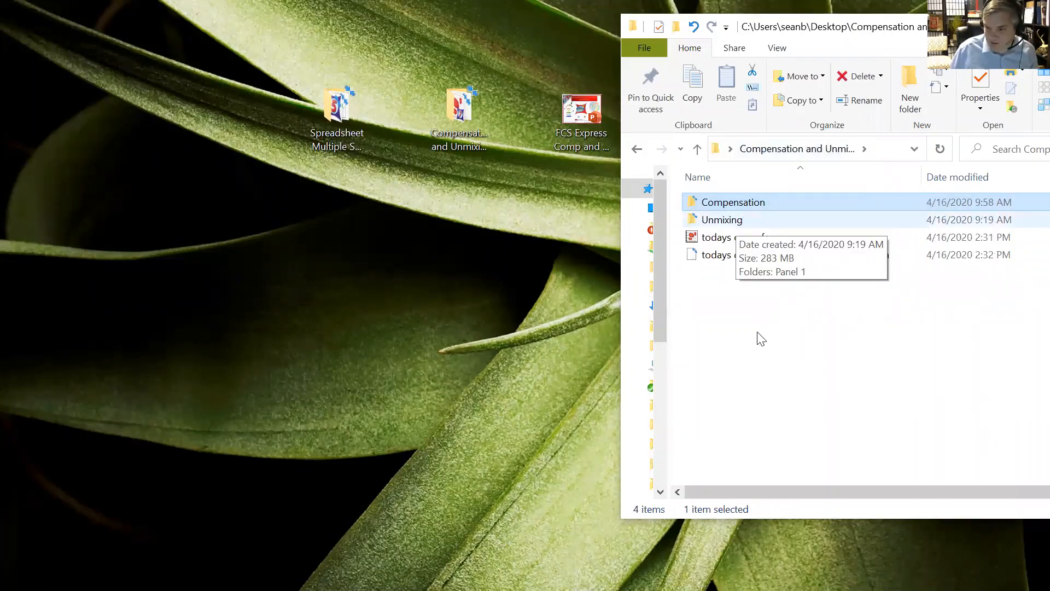
pyautogui.click(723, 221)
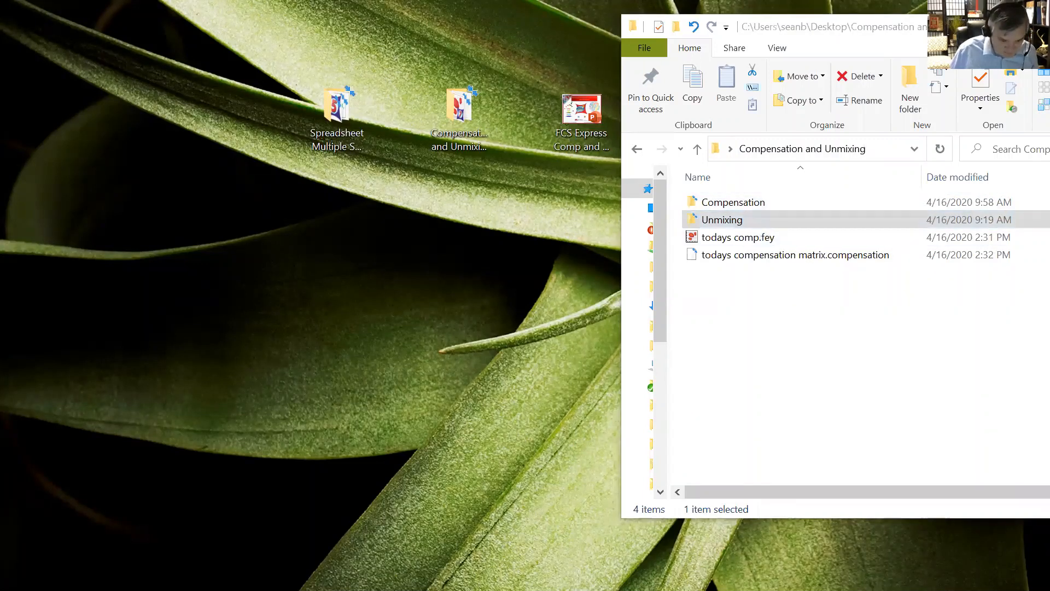
pyautogui.click(1024, 254)
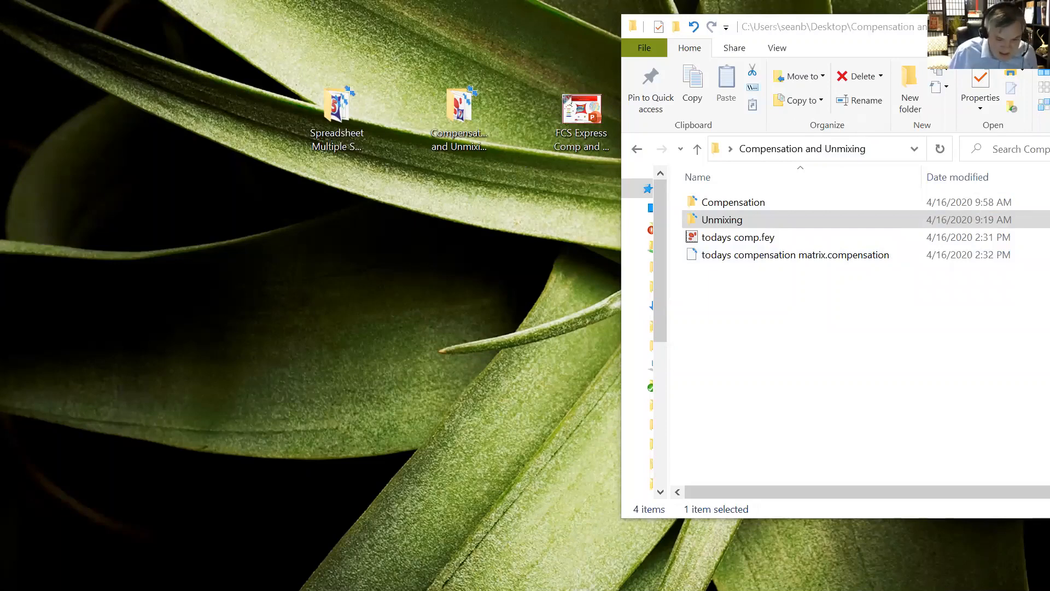
# Switch back to FCS Express and start a new layout from the welcome screen
pyautogui.hotkey('alt', 'Tab')
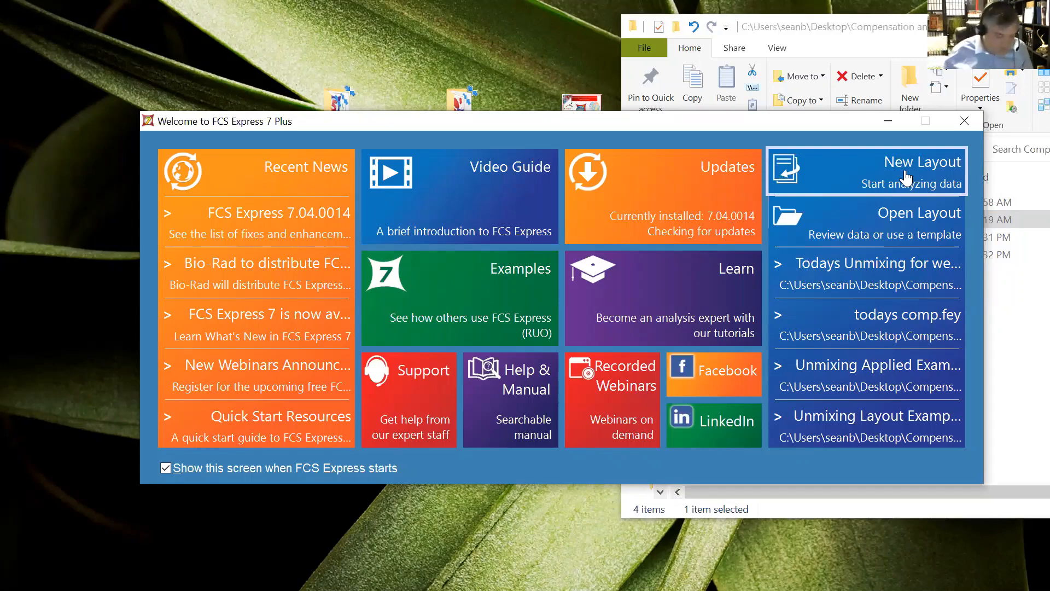
pyautogui.click(905, 179)
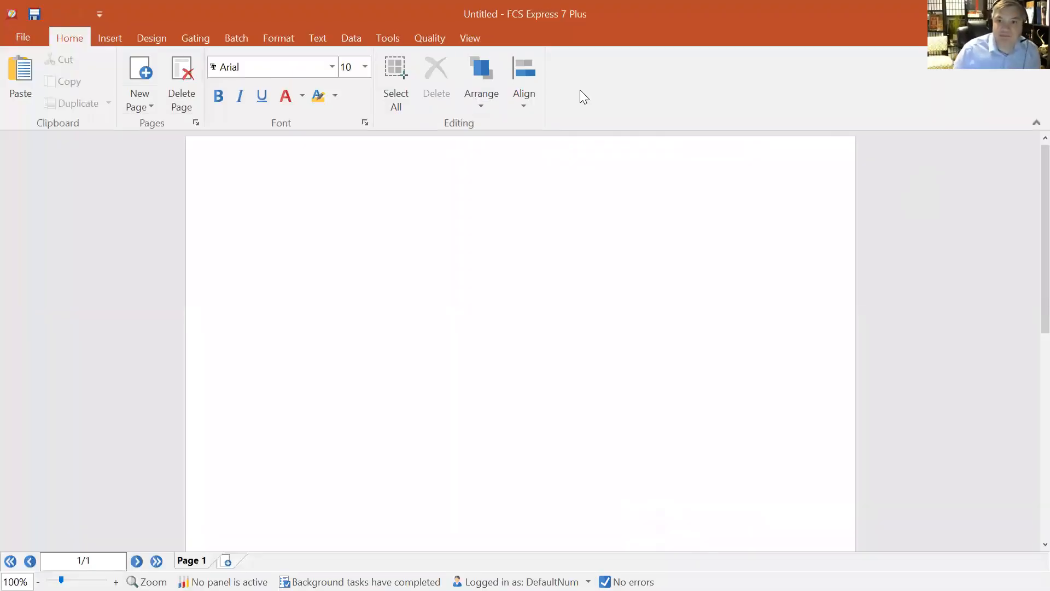
# Open the Compensation and Unmixing editor in the new layout and reposition its window
pyautogui.click(387, 37)
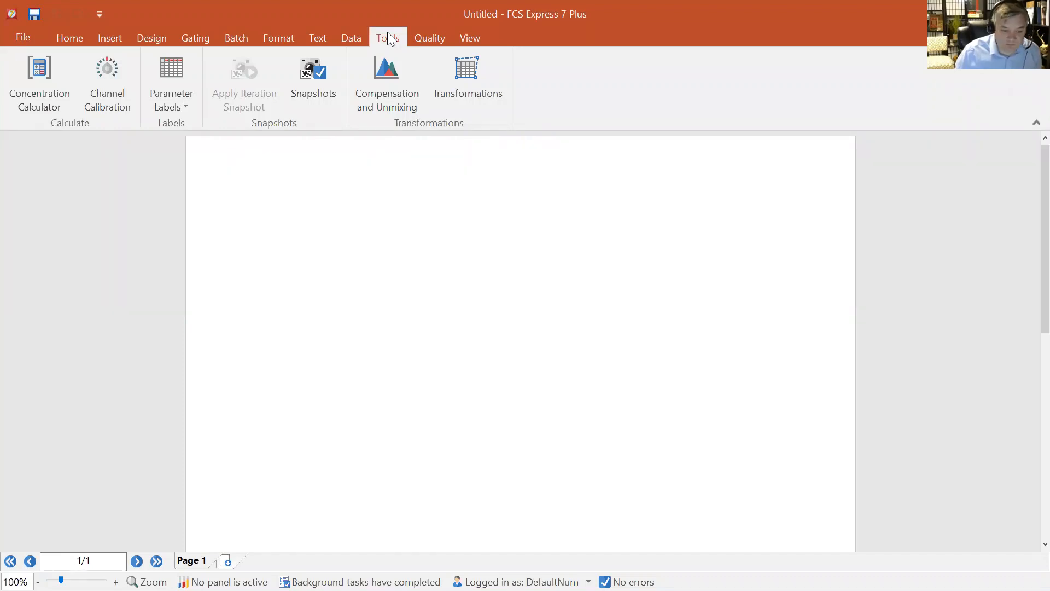
pyautogui.click(406, 62)
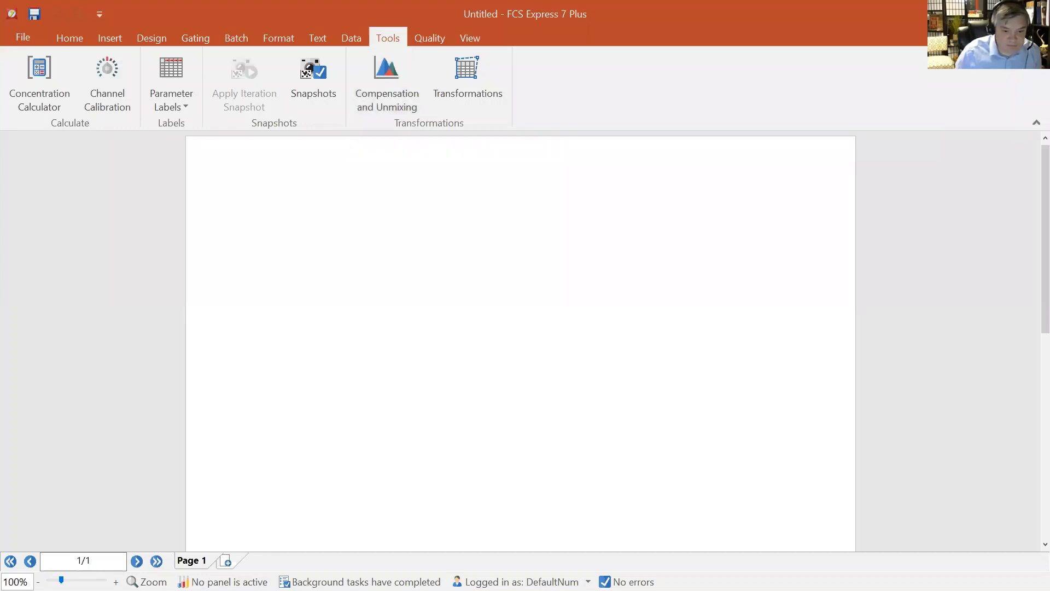
pyautogui.click(395, 99)
pyautogui.moveTo(429, 41); pyautogui.dragTo(657, 65)
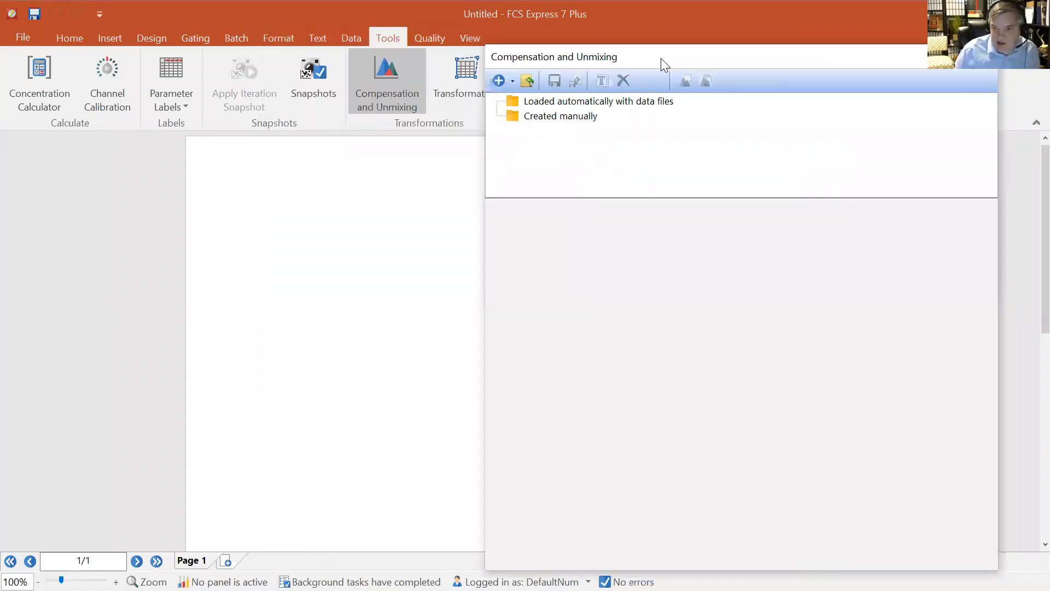
# Load the todays unmixing for our webinar.unmixing file into the editor, filtering for unmixing files
pyautogui.click(527, 82)
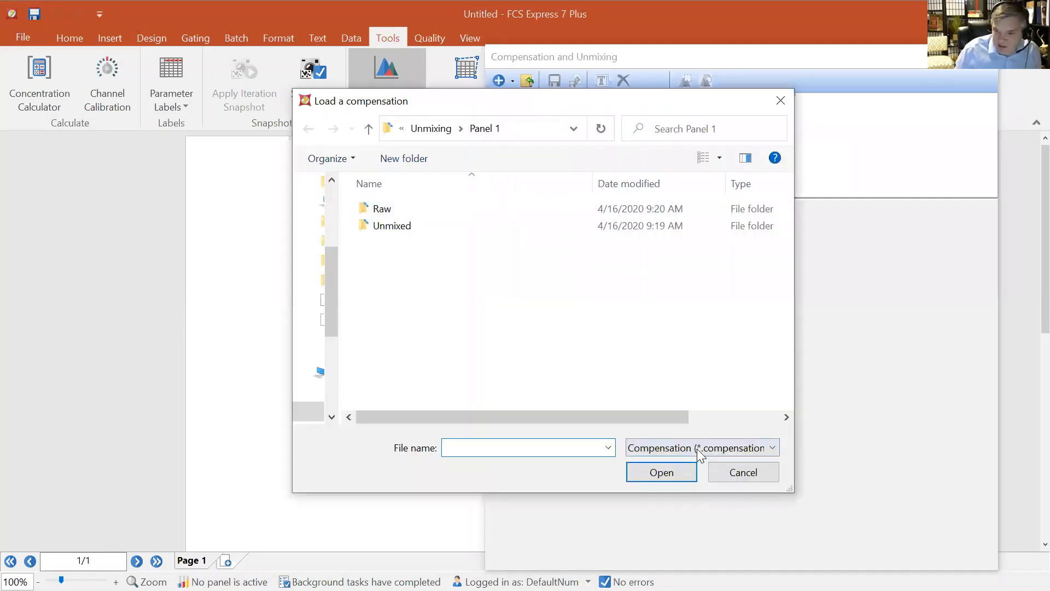
pyautogui.click(696, 448)
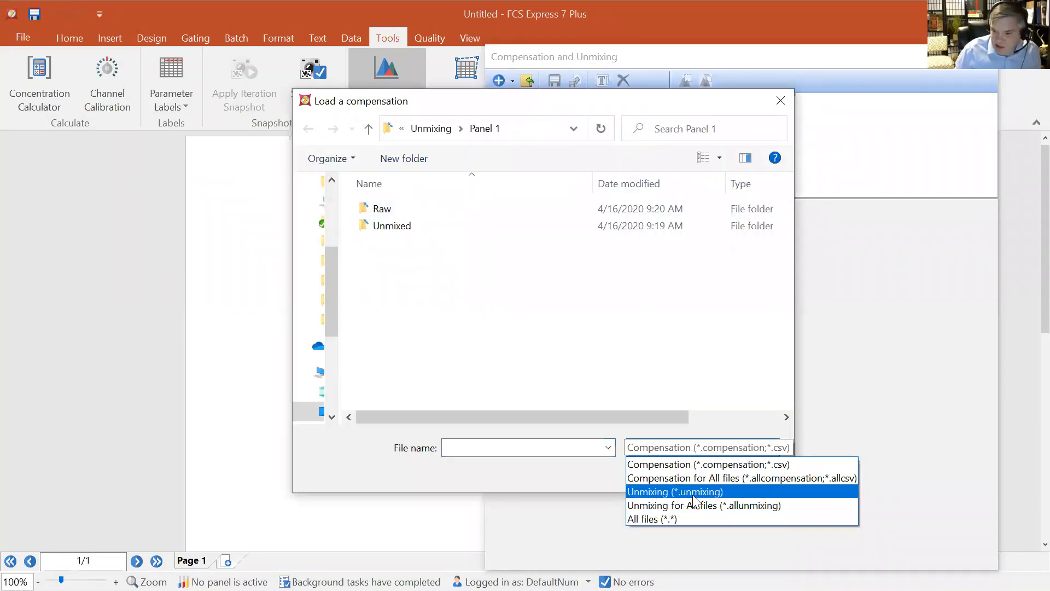
pyautogui.click(714, 494)
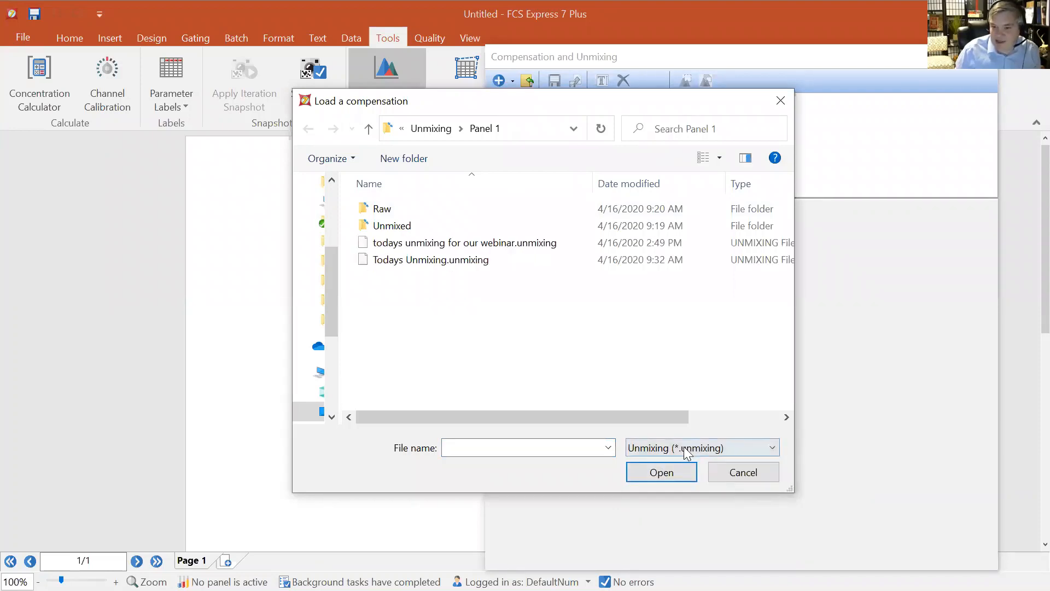
pyautogui.click(536, 247)
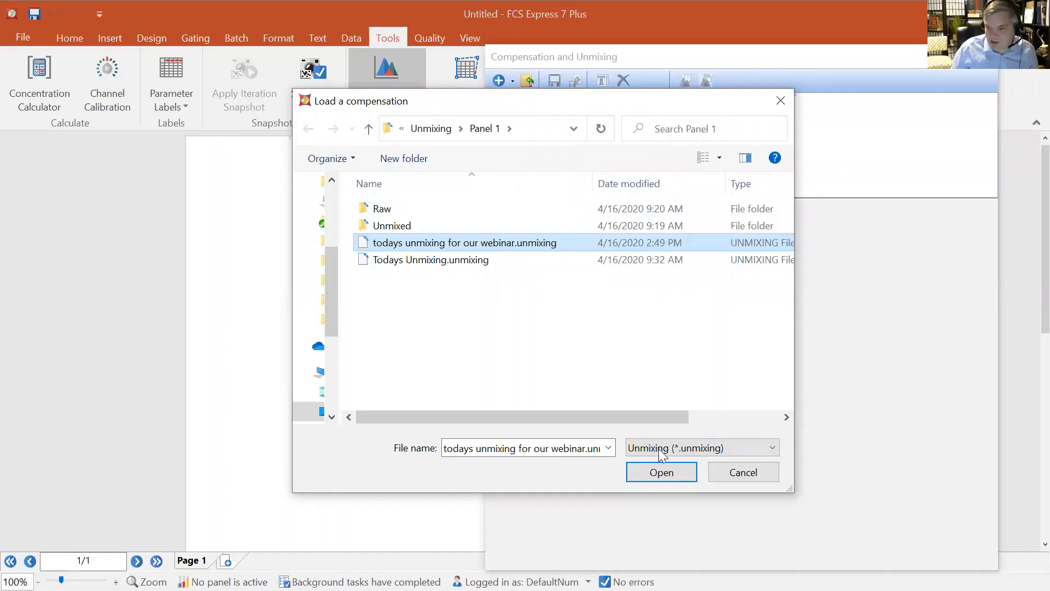
pyautogui.click(663, 474)
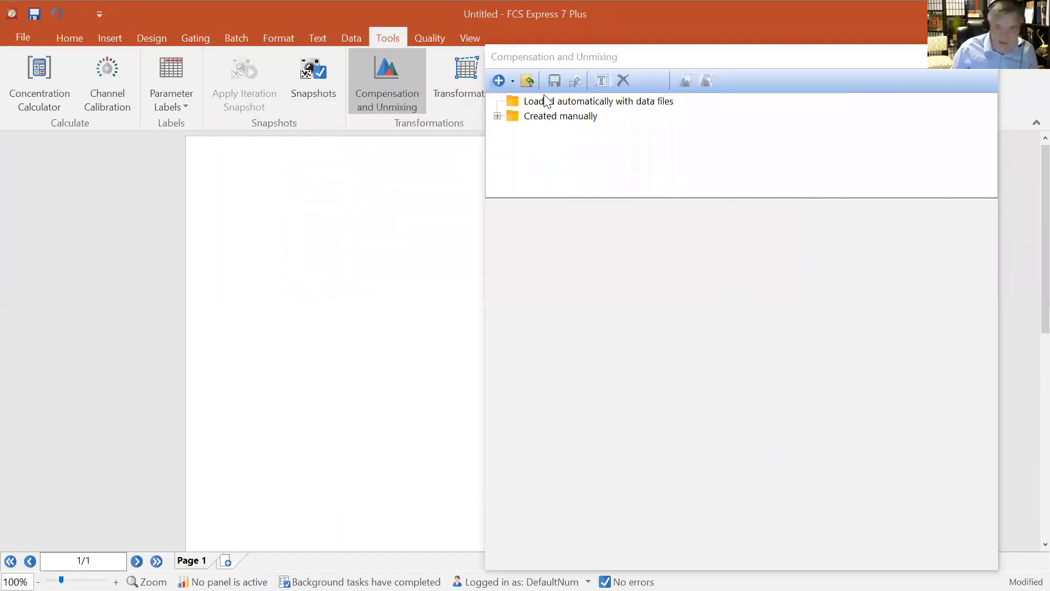
# Set the loaded New Unmixing as the default unmixing and move the editor window down
pyautogui.click(497, 116)
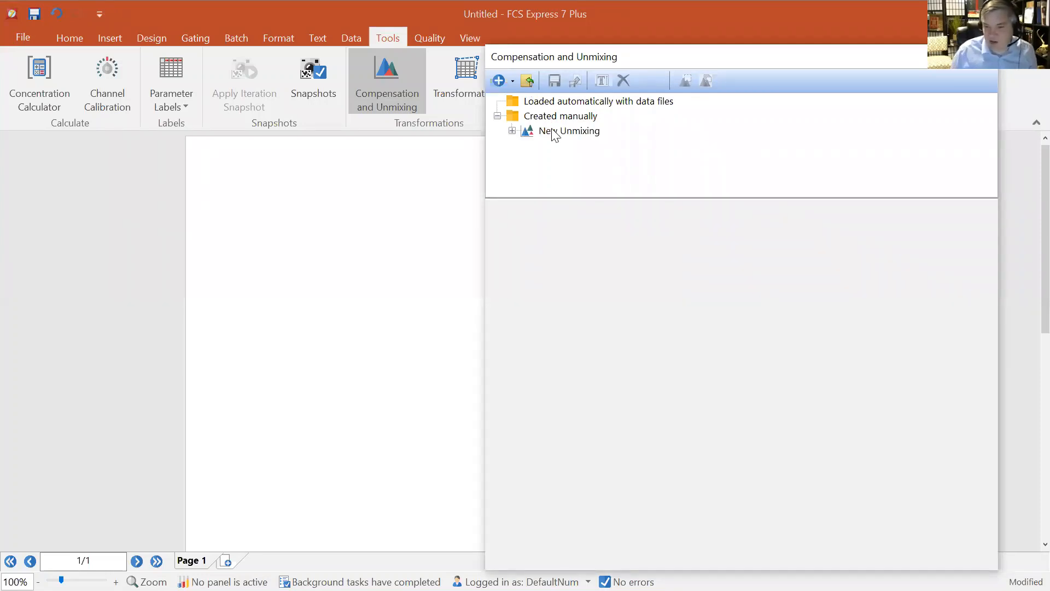
pyautogui.click(569, 132)
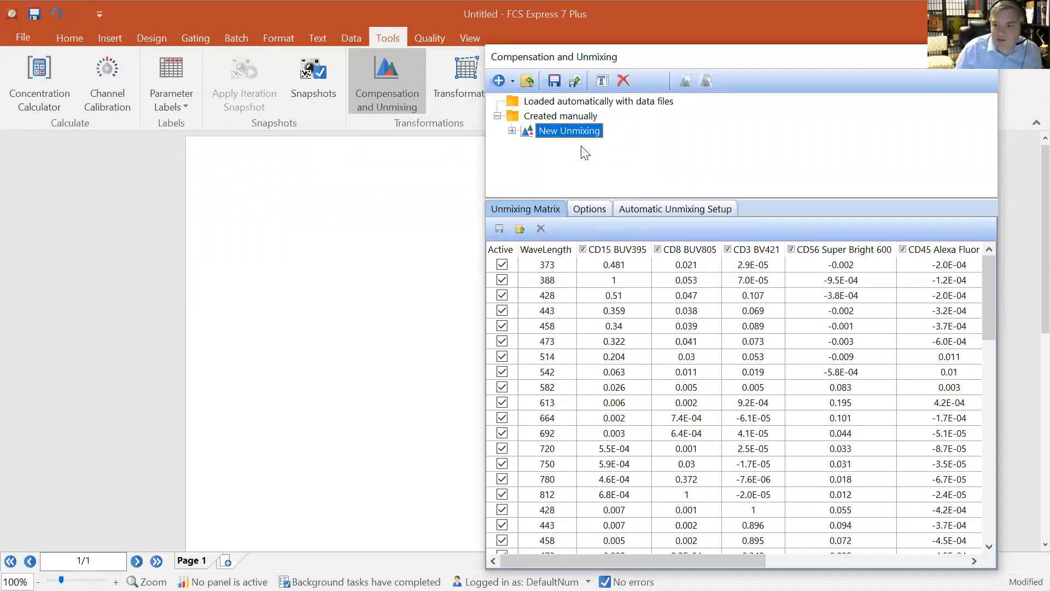
pyautogui.rightClick(569, 133)
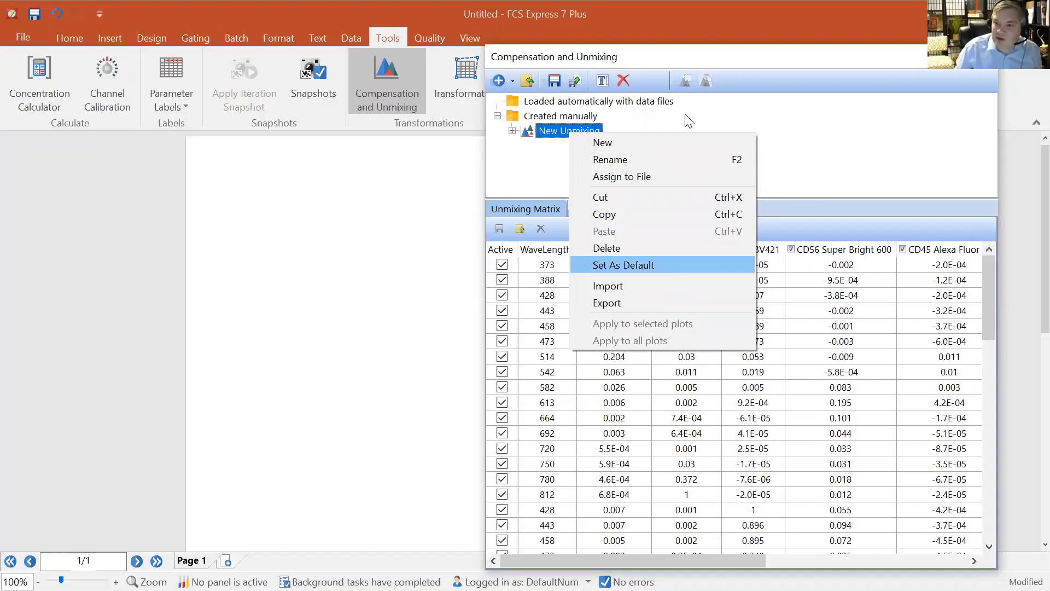
pyautogui.click(644, 267)
pyautogui.moveTo(713, 58); pyautogui.dragTo(705, 173)
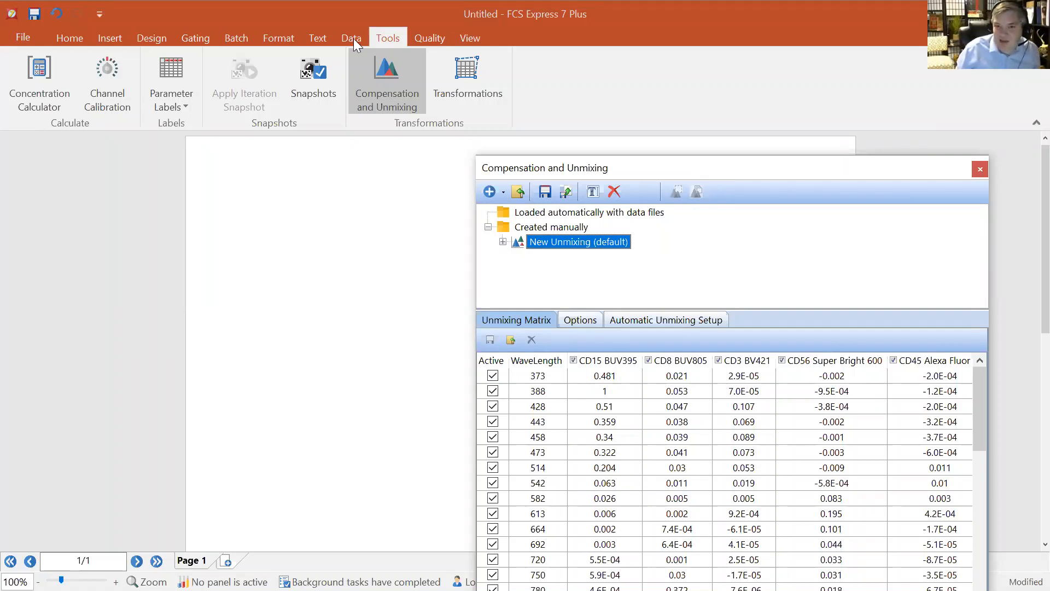
# Add Panel 1 Multicolor 50K lymph.fcs from the Raw Sample folder to the Data List
pyautogui.scroll(1, 413, 73)
pyautogui.click(414, 73)
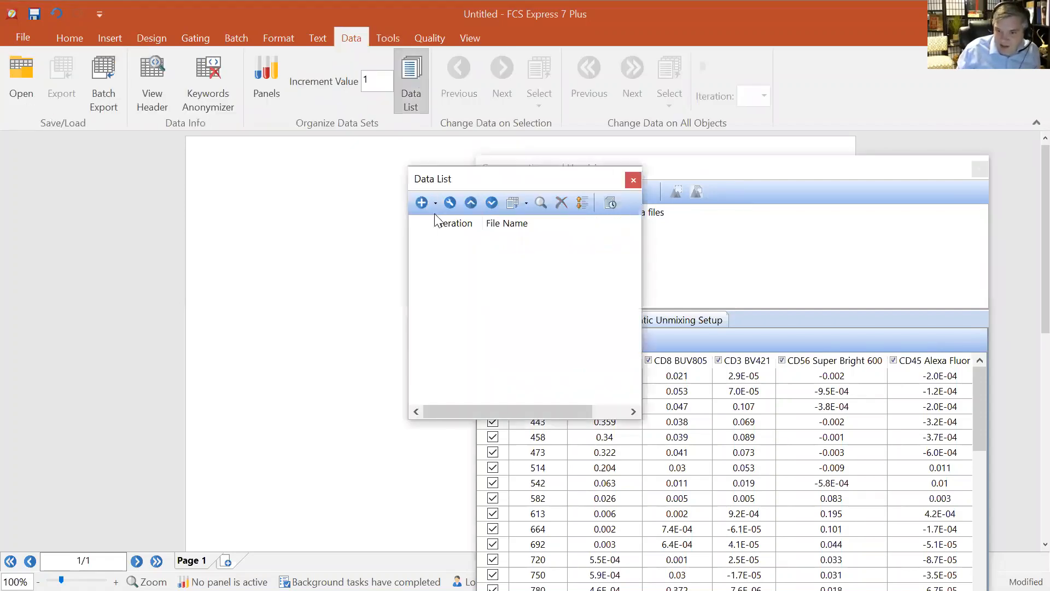
pyautogui.click(426, 202)
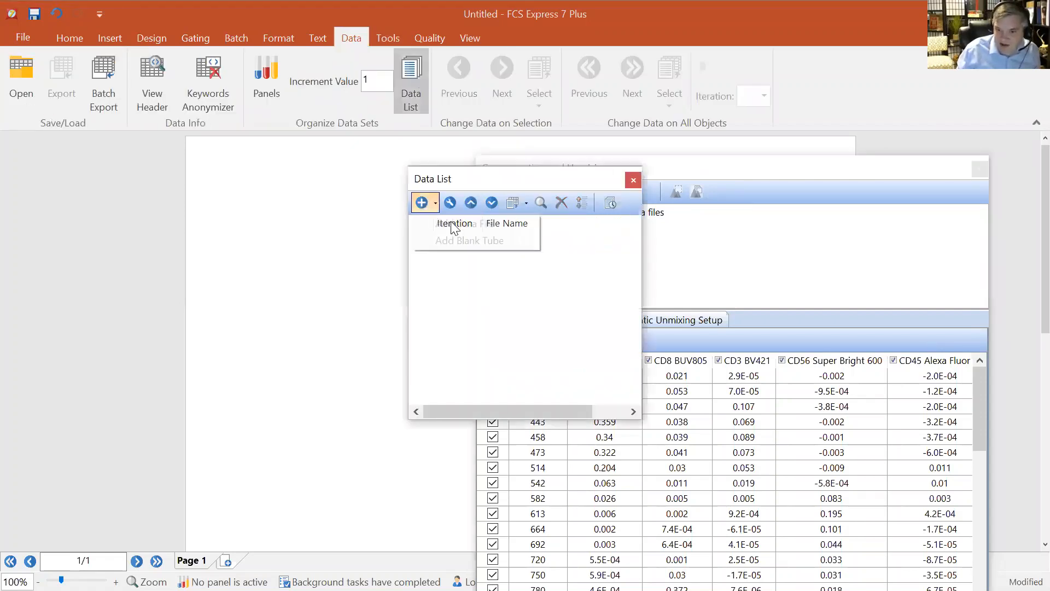
pyautogui.click(75, 219)
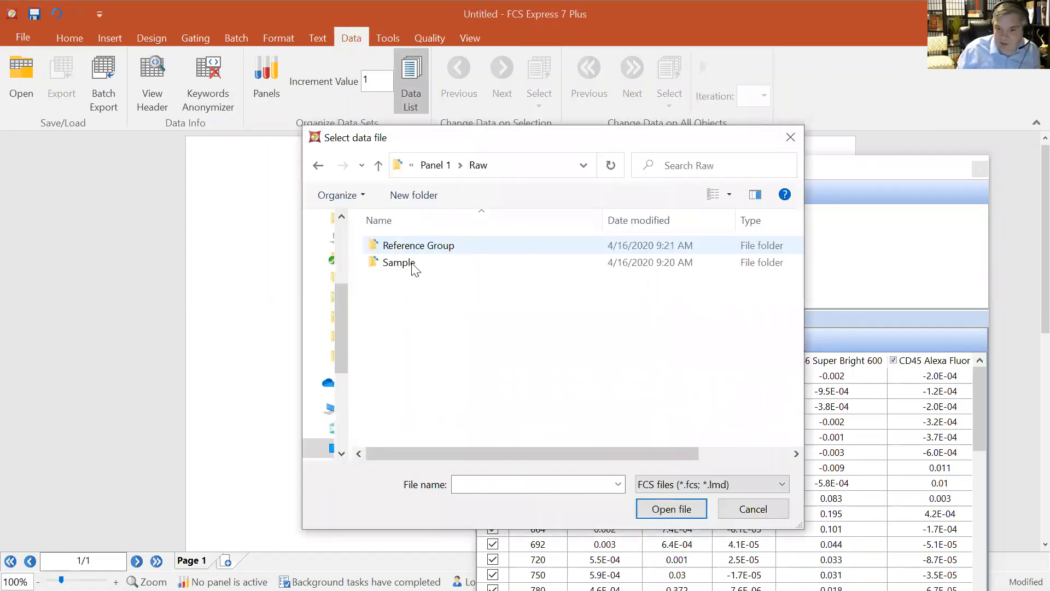
pyautogui.click(417, 263)
pyautogui.click(501, 246)
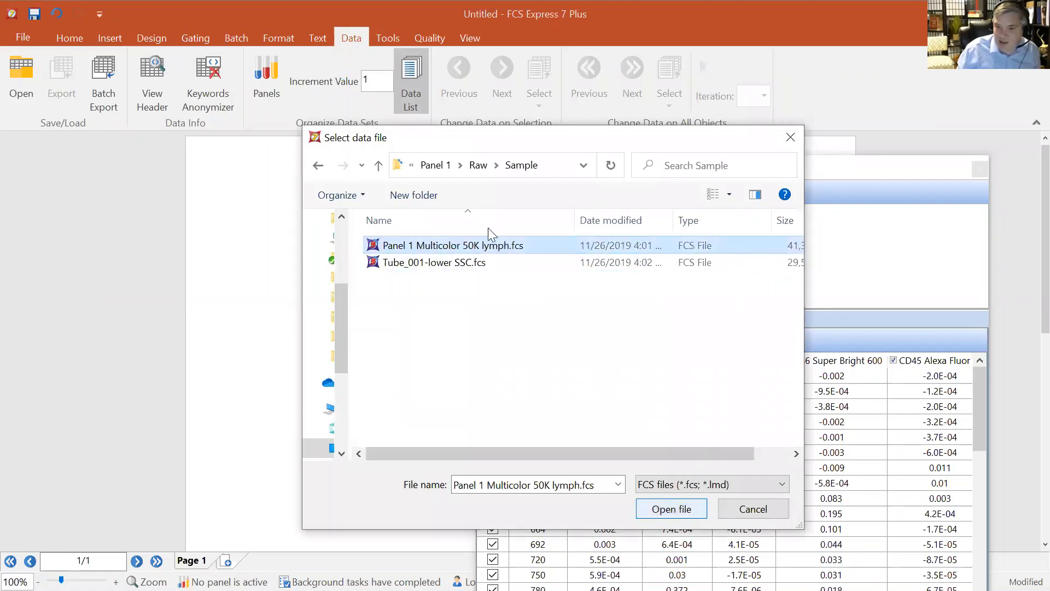
pyautogui.moveTo(528, 178); pyautogui.dragTo(637, 261)
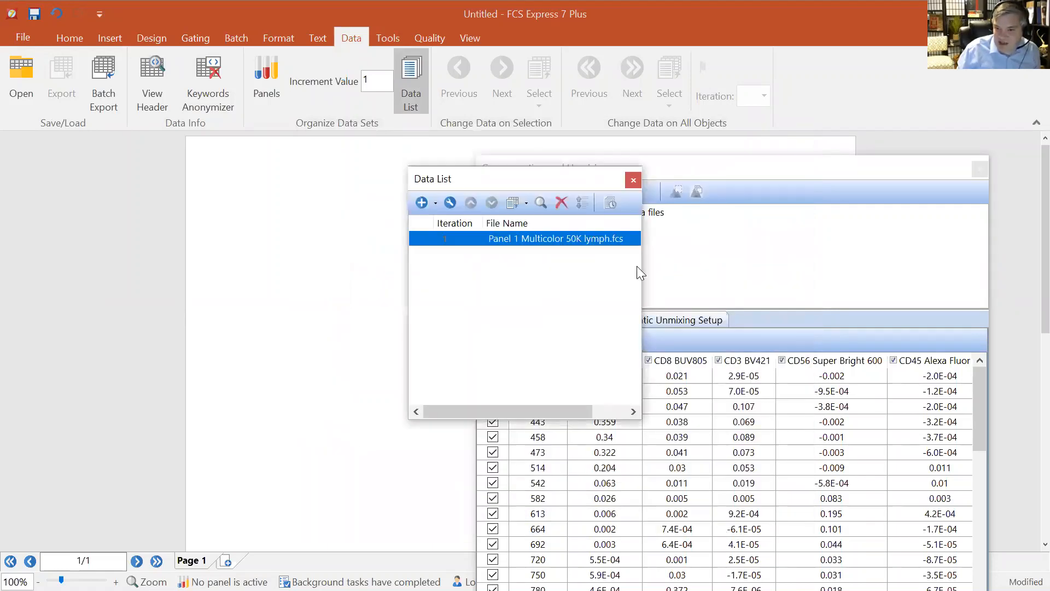
# Drag the data file onto the page and create a Density plot from it
pyautogui.moveTo(675, 319); pyautogui.dragTo(220, 161)
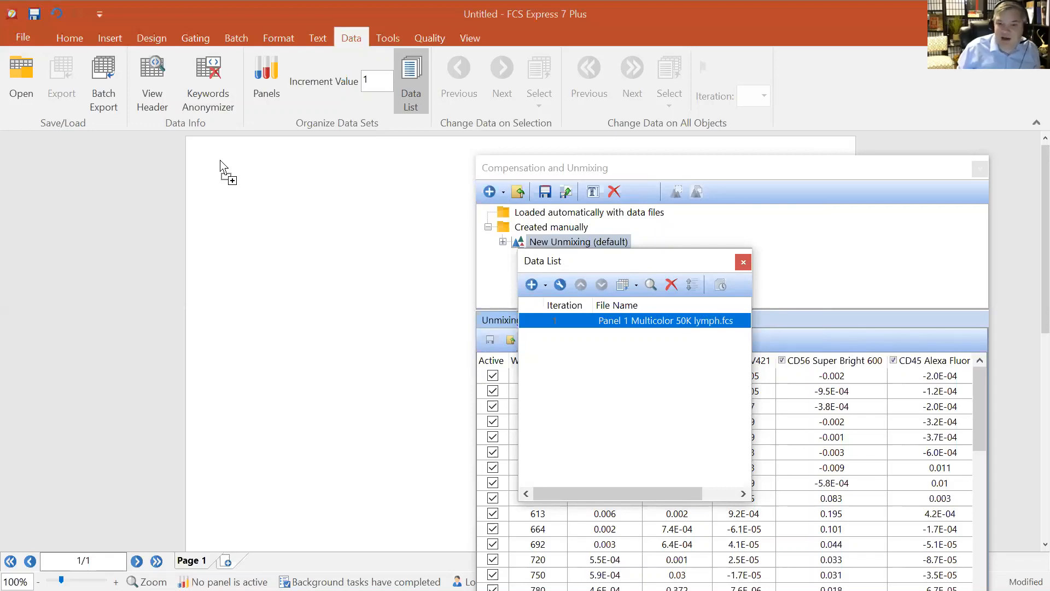
pyautogui.moveTo(221, 161); pyautogui.dragTo(223, 167)
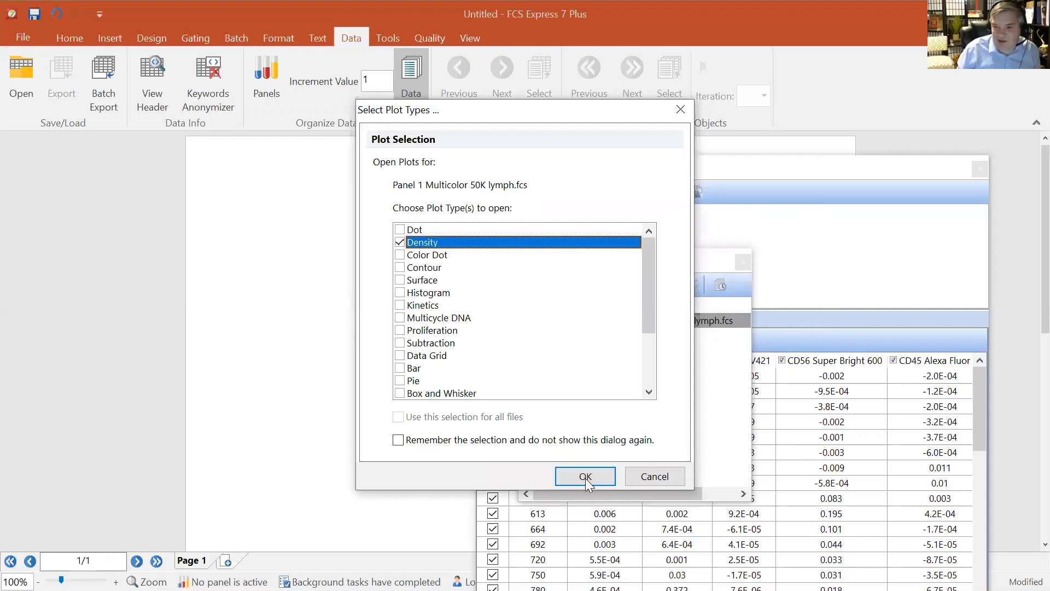
pyautogui.click(586, 477)
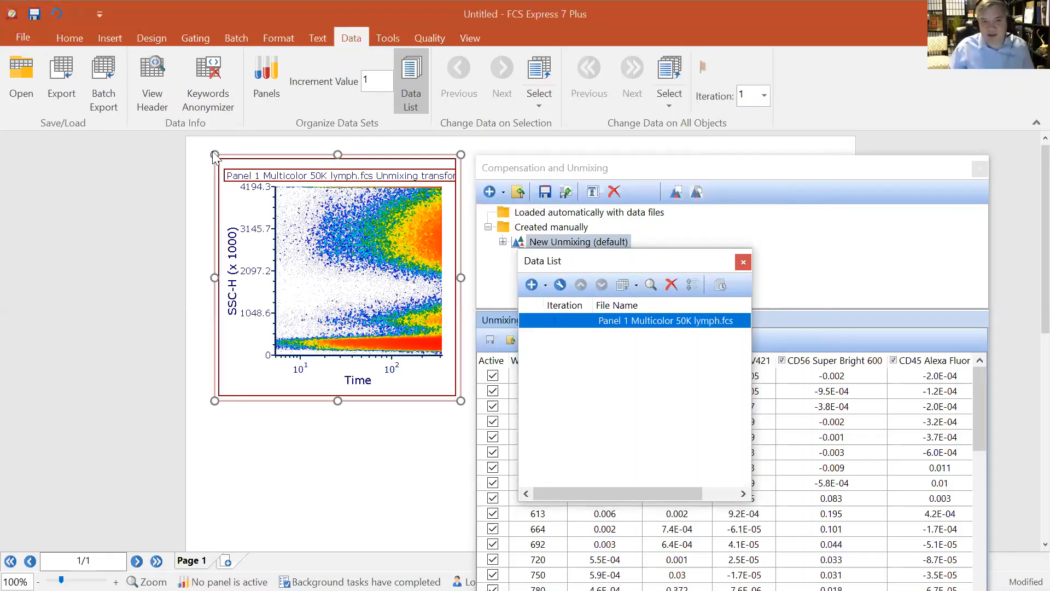
# Move the density plot to the page corner and set its axes to FSC-A versus SSC-A
pyautogui.moveTo(214, 155); pyautogui.dragTo(150, 149)
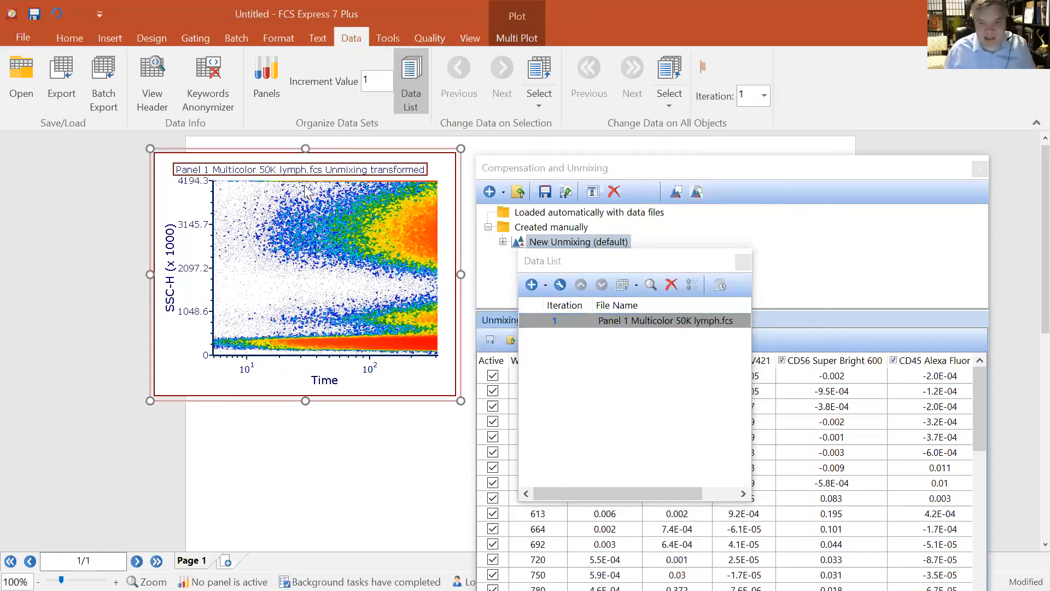
pyautogui.click(171, 277)
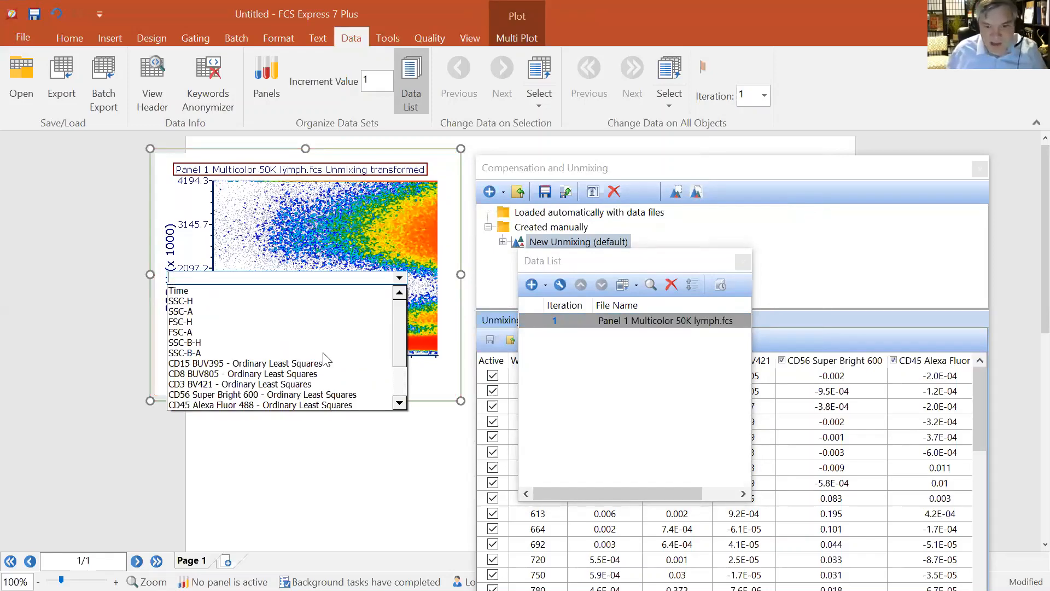
pyautogui.click(323, 380)
pyautogui.write('f')
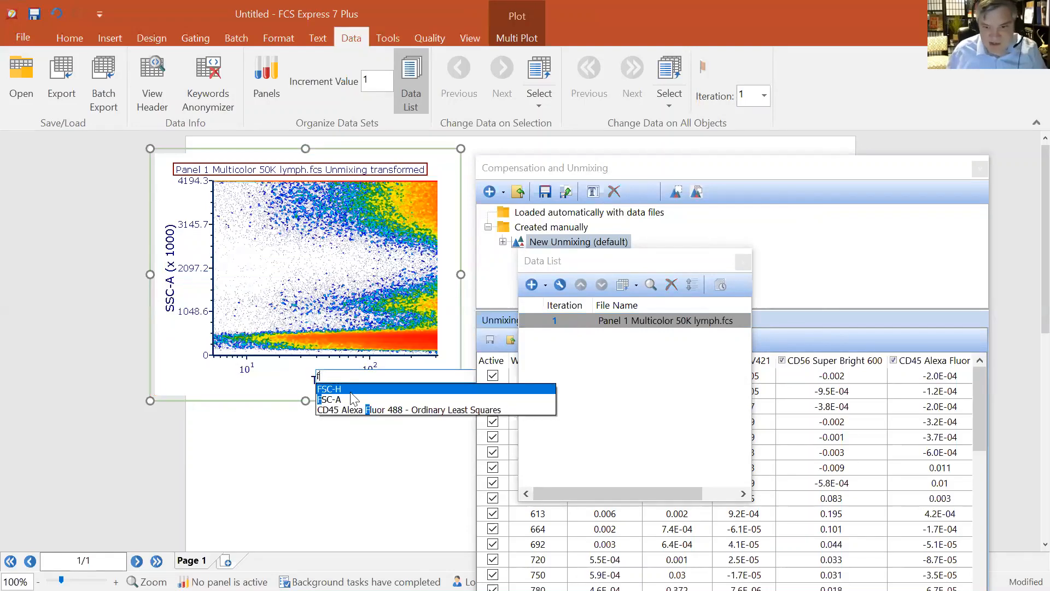
pyautogui.click(344, 400)
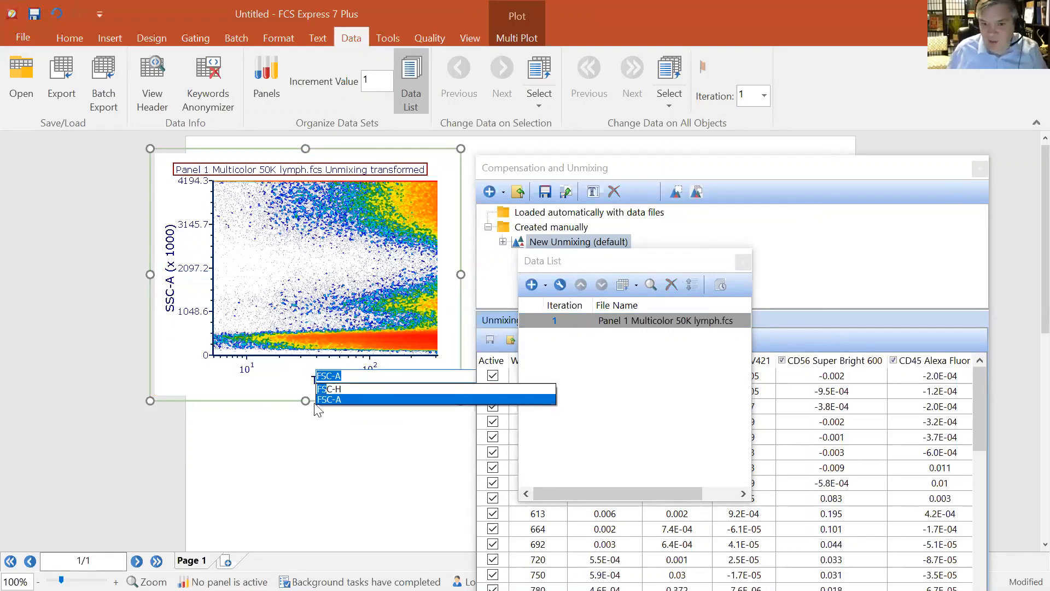
# Close the Compensation and Unmixing editor and the Data List window
pyautogui.click(980, 174)
pyautogui.click(980, 174)
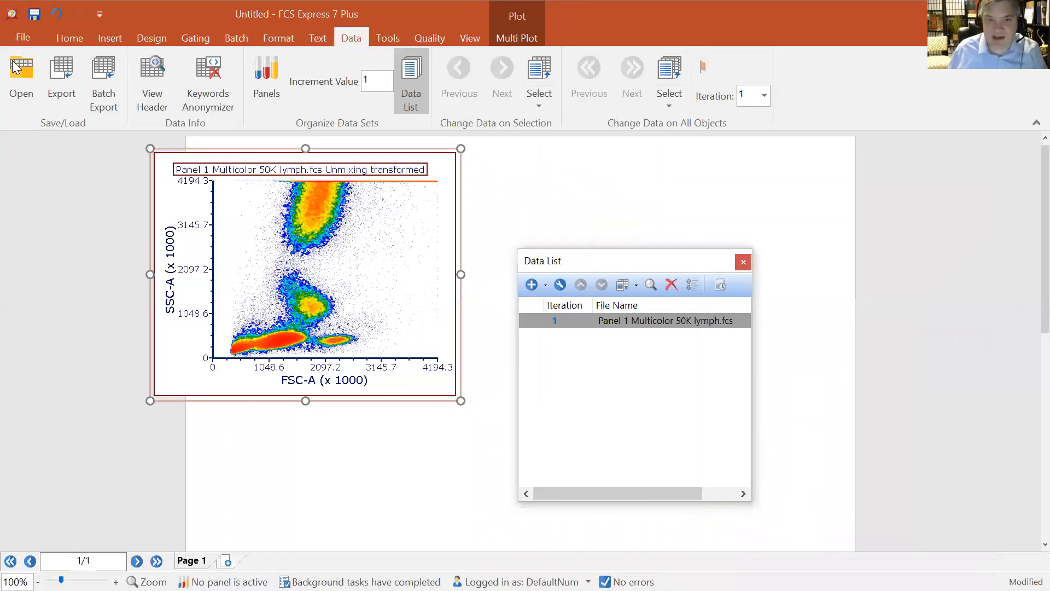
pyautogui.click(743, 262)
pyautogui.click(13, 62)
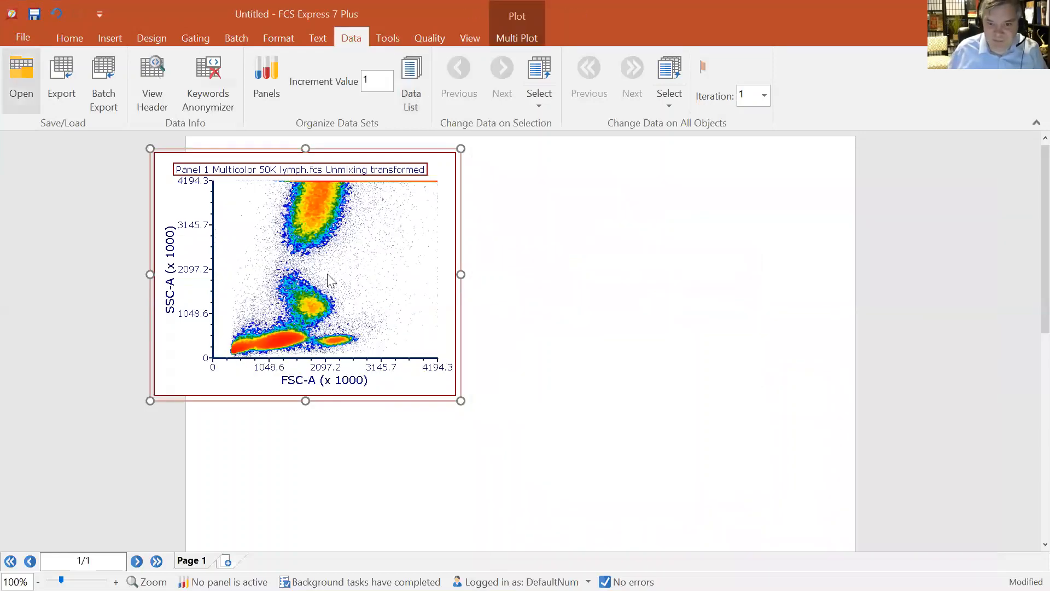
# Draw a rectangle gate around the lymphocyte population on the FSC-A versus SSC-A plot
pyautogui.click(196, 38)
pyautogui.click(153, 79)
pyautogui.moveTo(277, 339); pyautogui.dragTo(334, 268)
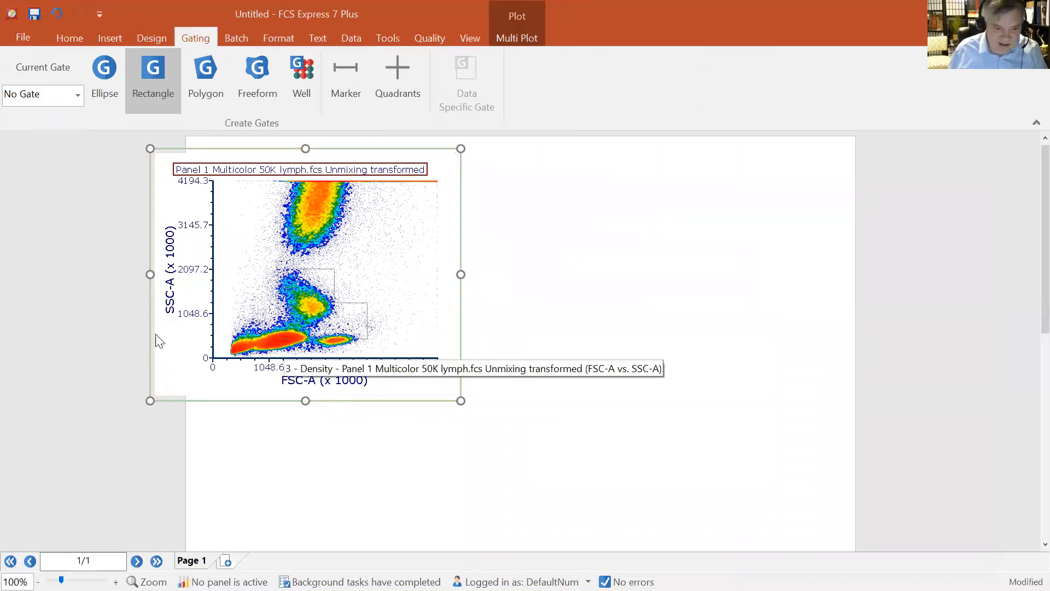
pyautogui.moveTo(272, 350); pyautogui.dragTo(368, 268)
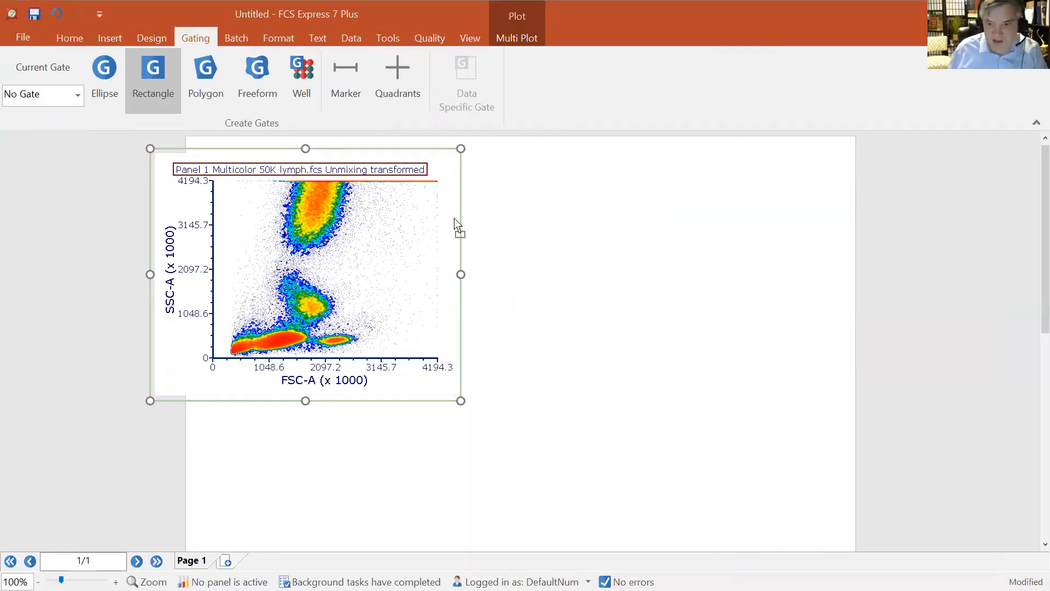
# Create a new density plot gated on Gate 1 and set its y-axis to CD4 APC-Cy7 - Ordinary Least Squares
pyautogui.moveTo(514, 158); pyautogui.dragTo(511, 163)
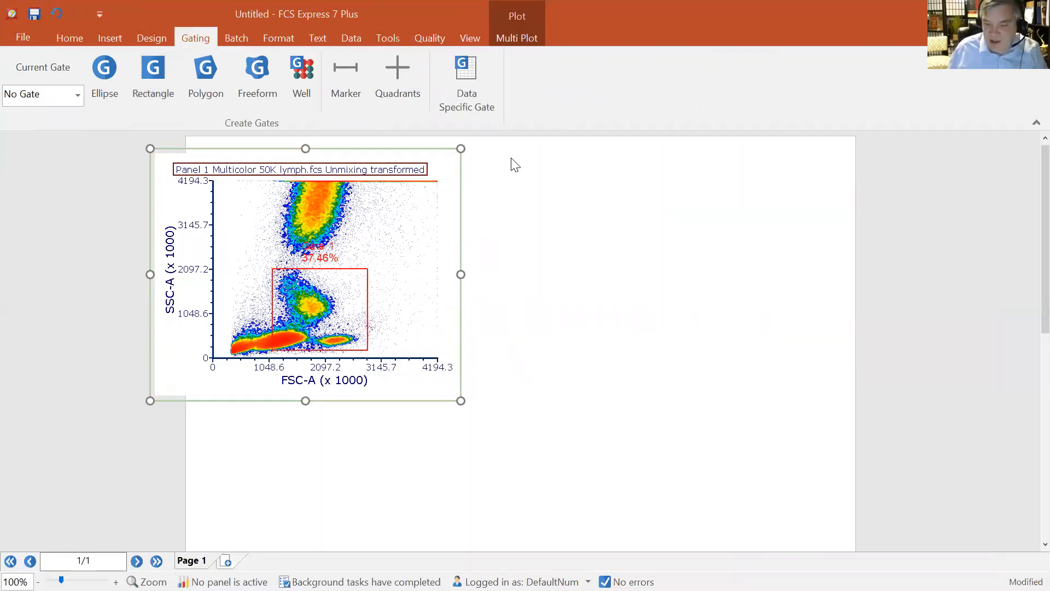
pyautogui.click(527, 280)
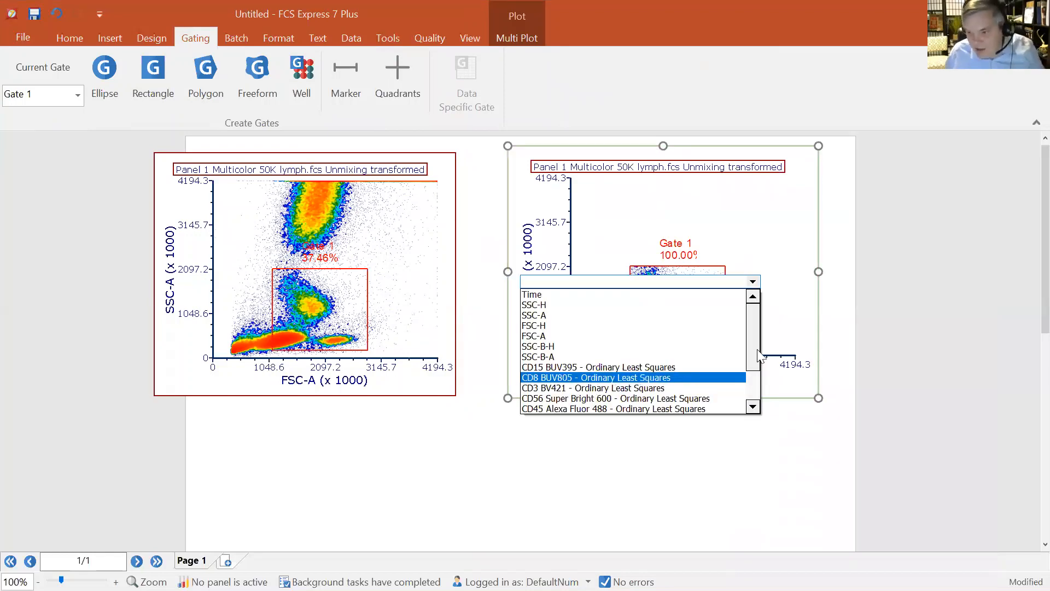
pyautogui.moveTo(758, 354); pyautogui.dragTo(762, 390)
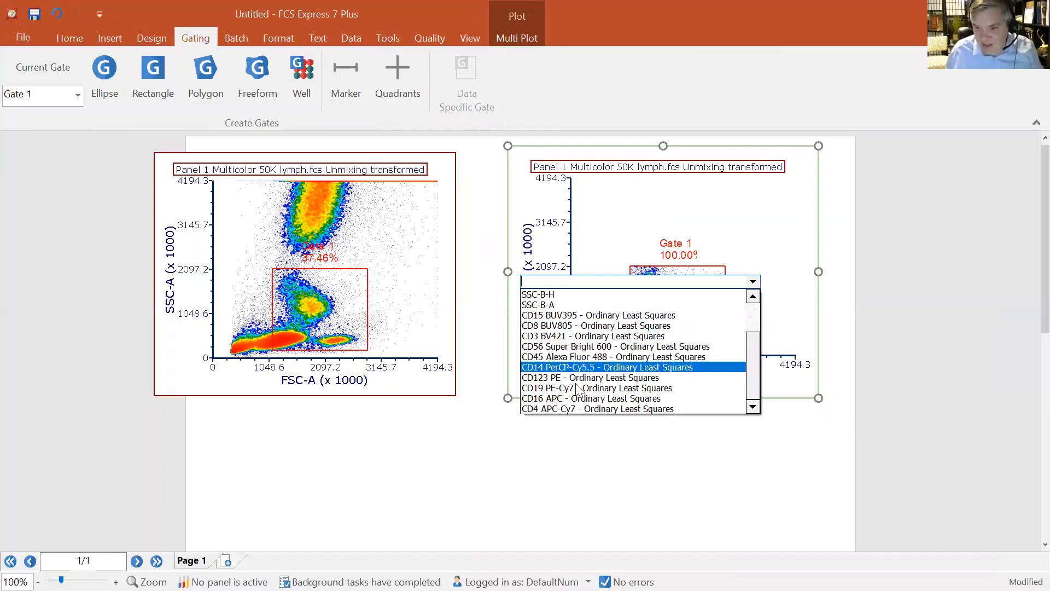
pyautogui.click(579, 409)
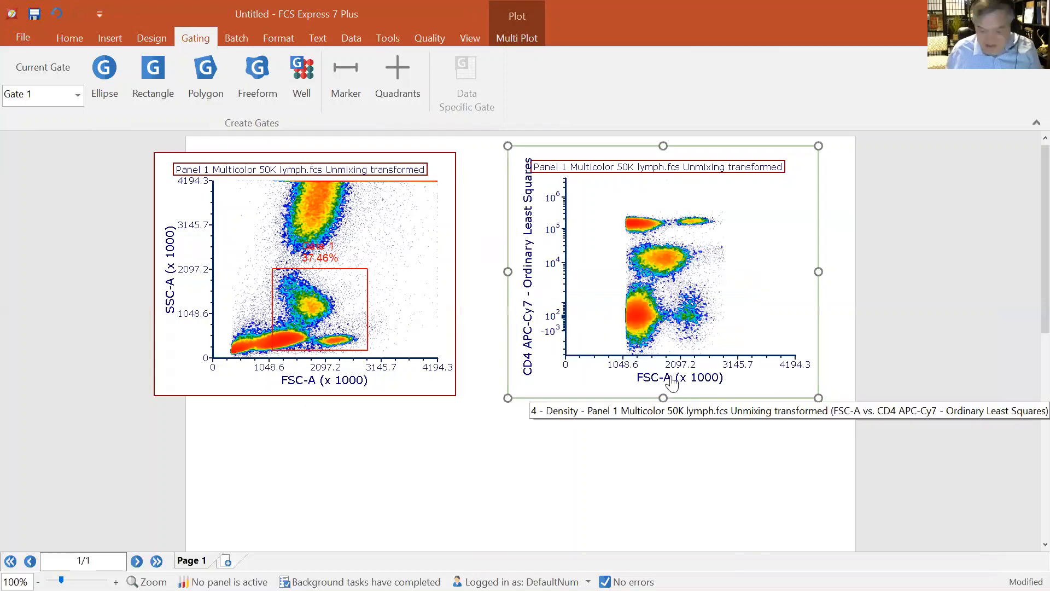
# Set the gated plot's x-axis to CD8 BUV805 - Ordinary Least Squares and deselect the plot
pyautogui.click(673, 378)
pyautogui.write('cd')
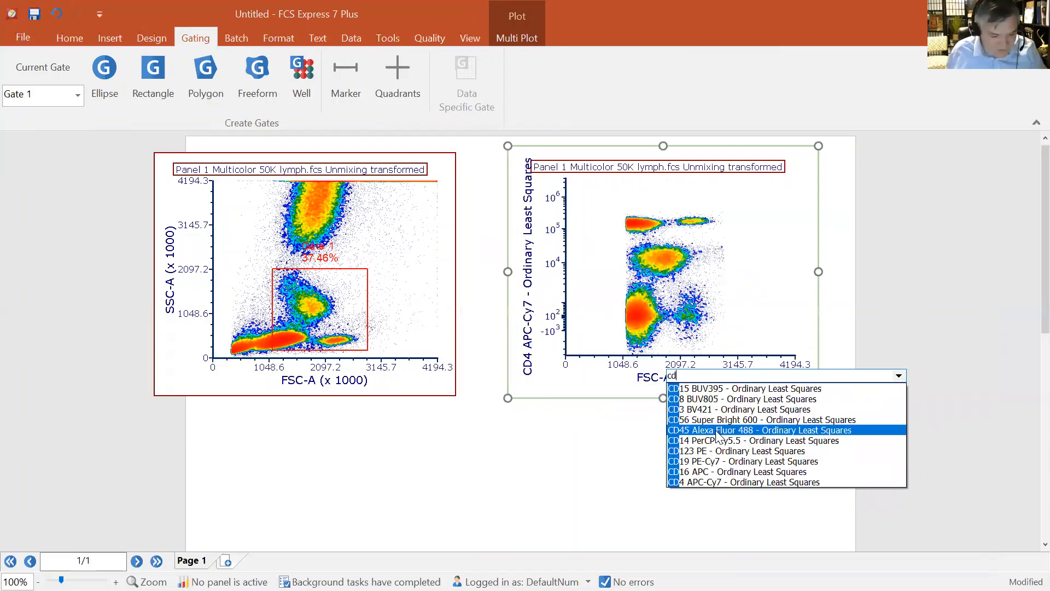
pyautogui.write('8')
pyautogui.click(715, 388)
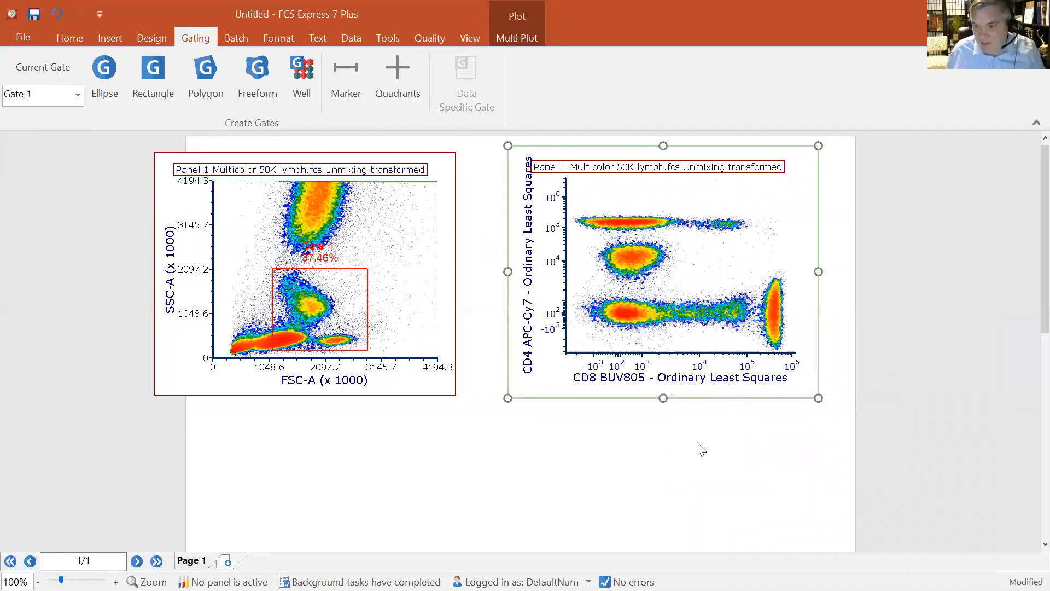
pyautogui.click(701, 448)
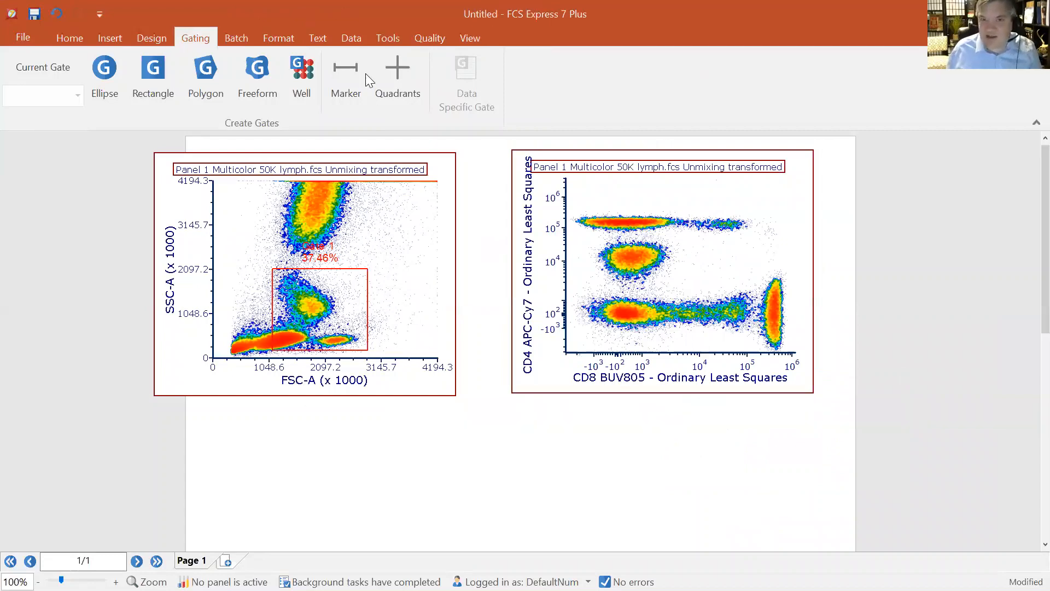
# Open the Compensation and Unmixing editor and select the manually created New Unmixing (default)
pyautogui.click(384, 43)
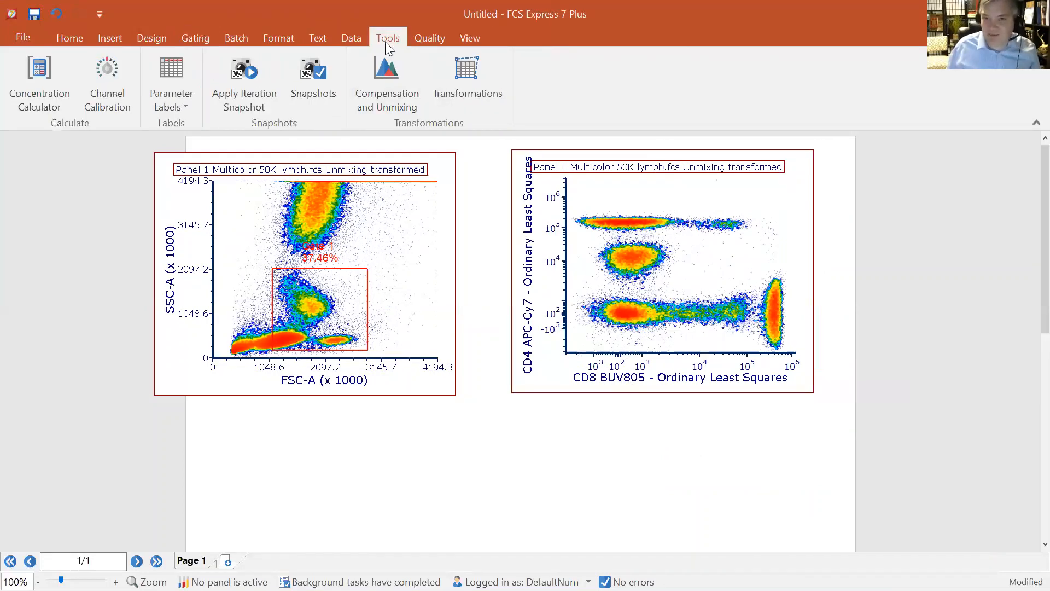
pyautogui.click(395, 86)
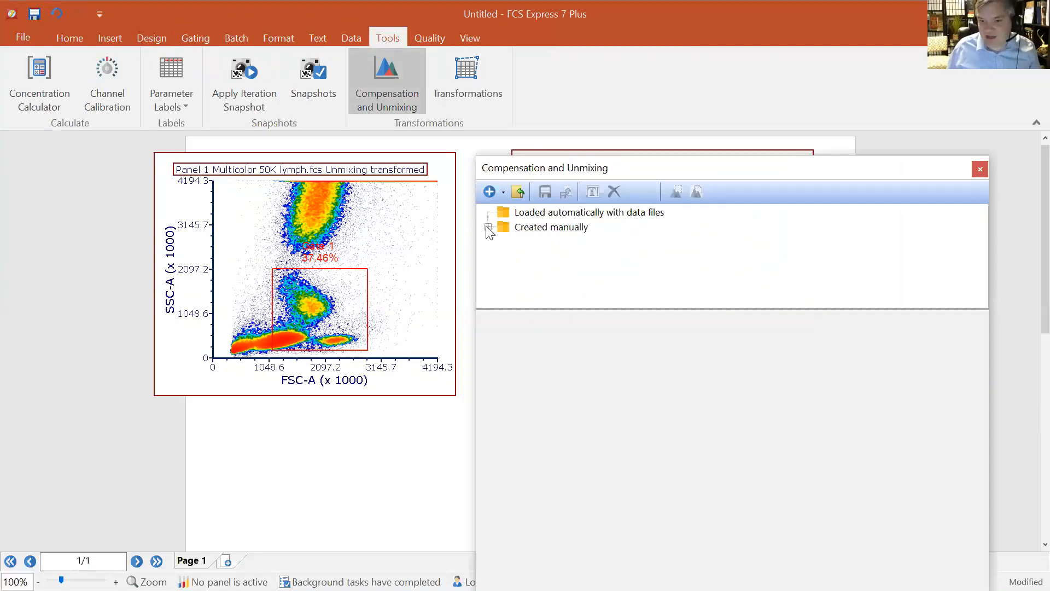
pyautogui.click(488, 227)
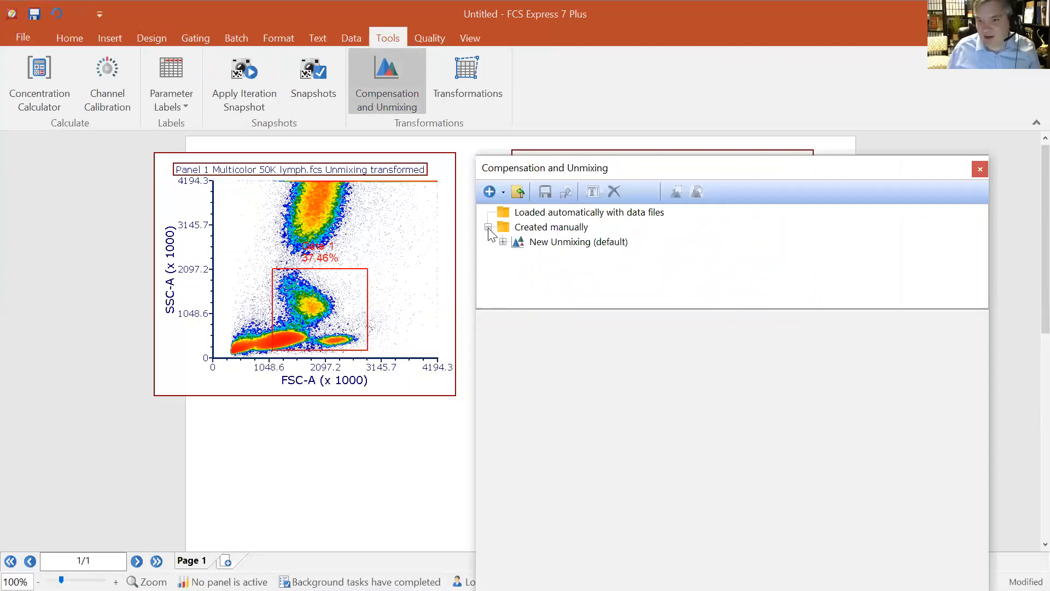
pyautogui.click(547, 244)
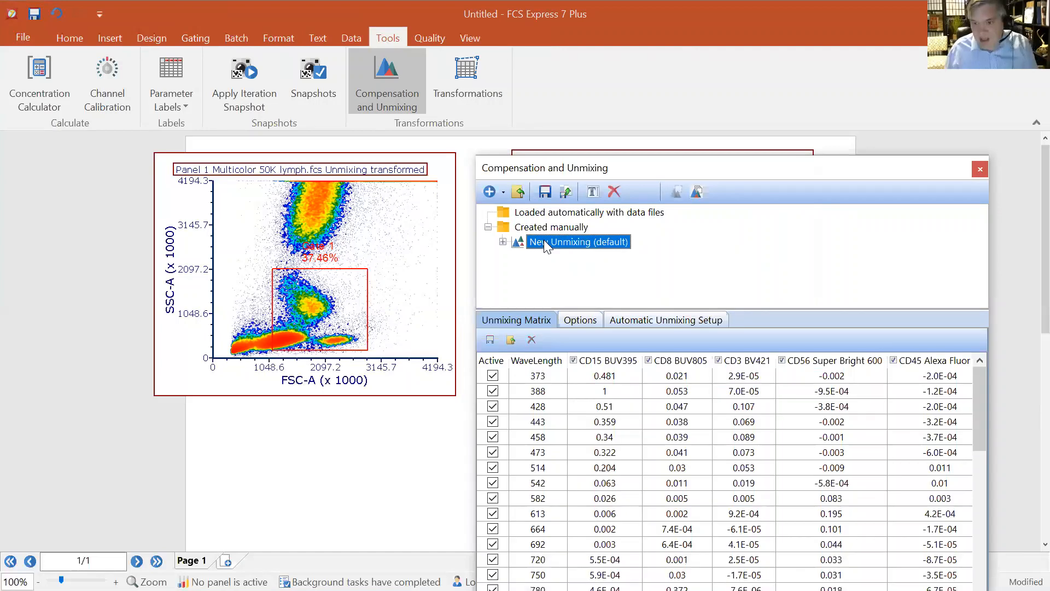
# Set the unmixing's New Parameter Suffix to my awesome unmixing and move the editor window down
pyautogui.click(587, 323)
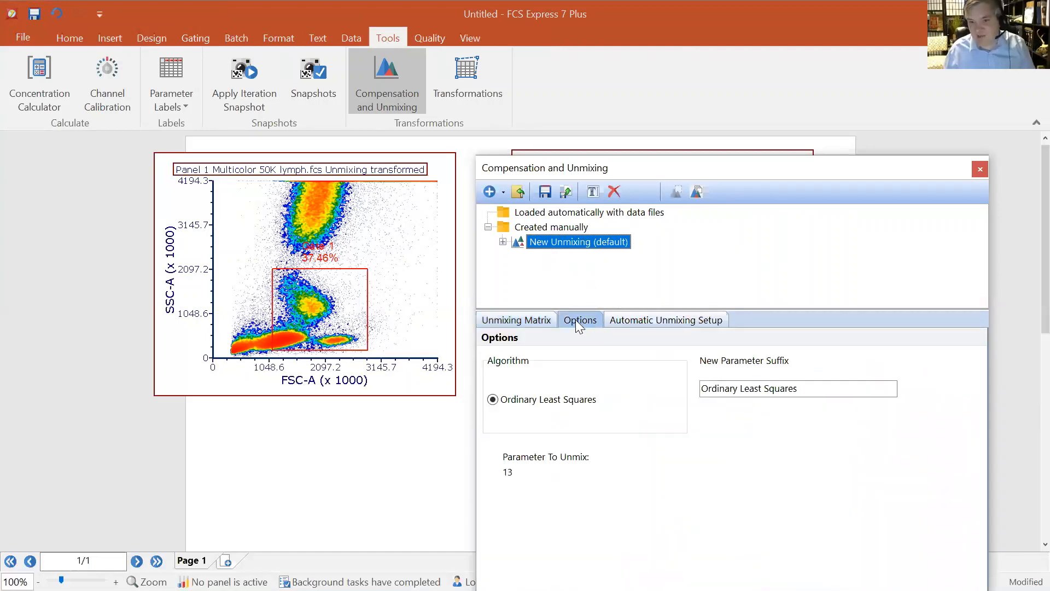
pyautogui.moveTo(828, 392); pyautogui.dragTo(701, 392)
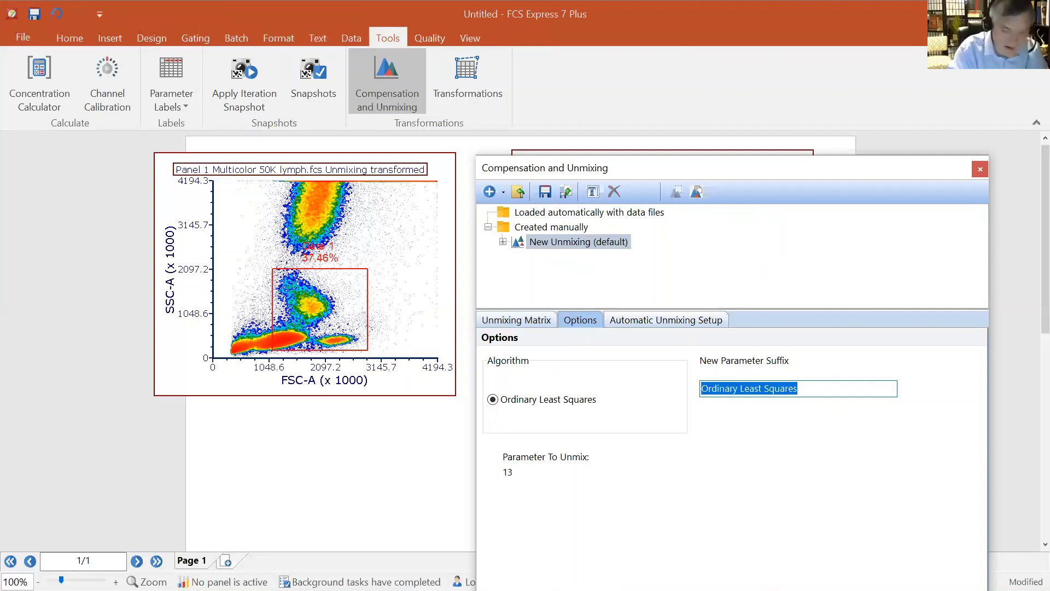
pyautogui.write('my awesome unmixing')
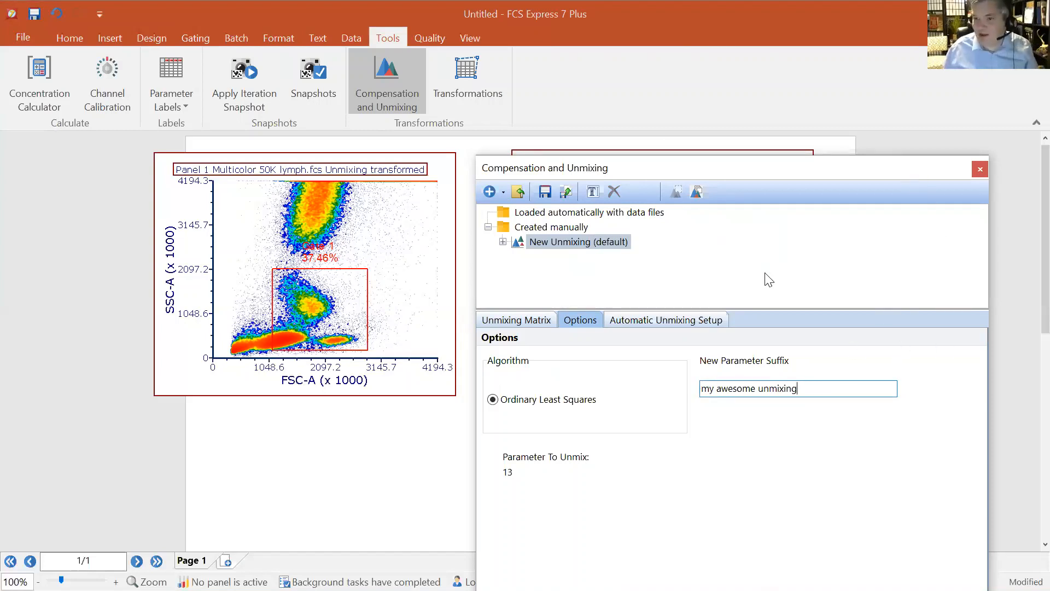
pyautogui.moveTo(916, 170); pyautogui.dragTo(669, 462)
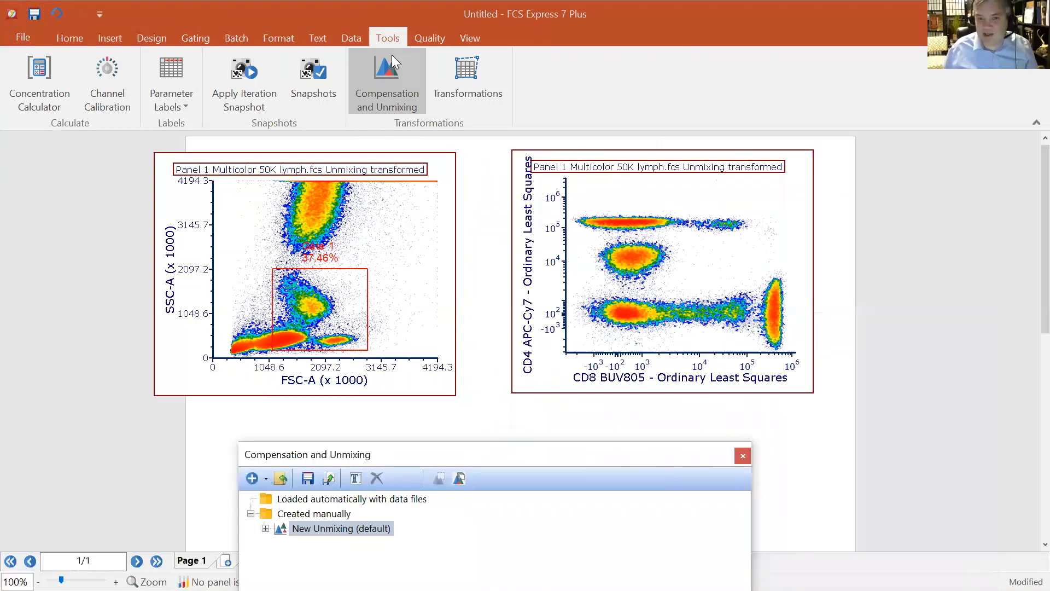
# Add the data file Tube_001-lower SSC.fcs from the Sample folder to the Data List
pyautogui.click(359, 38)
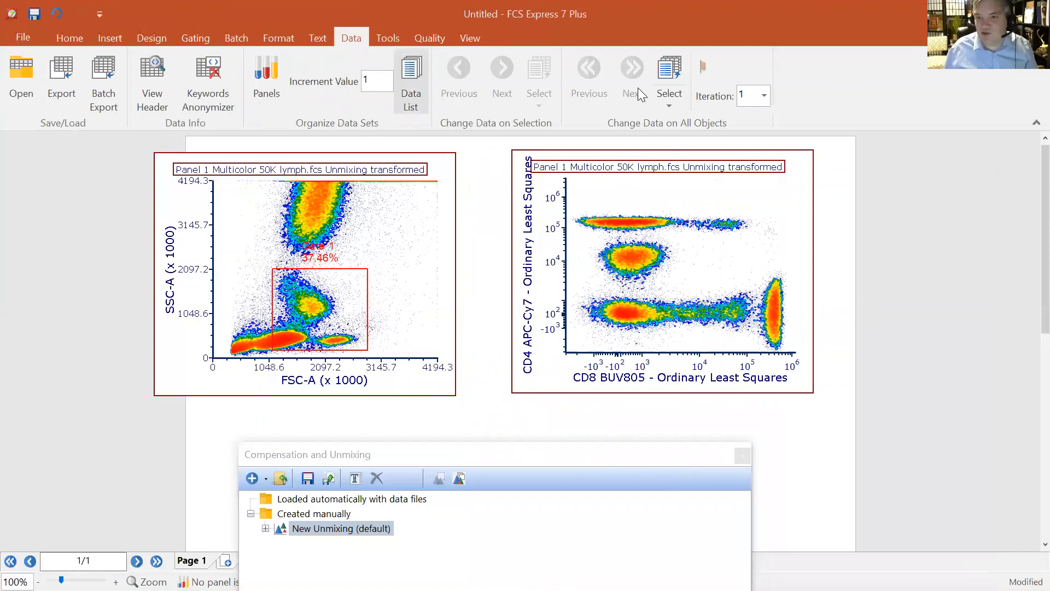
pyautogui.click(409, 90)
pyautogui.click(534, 290)
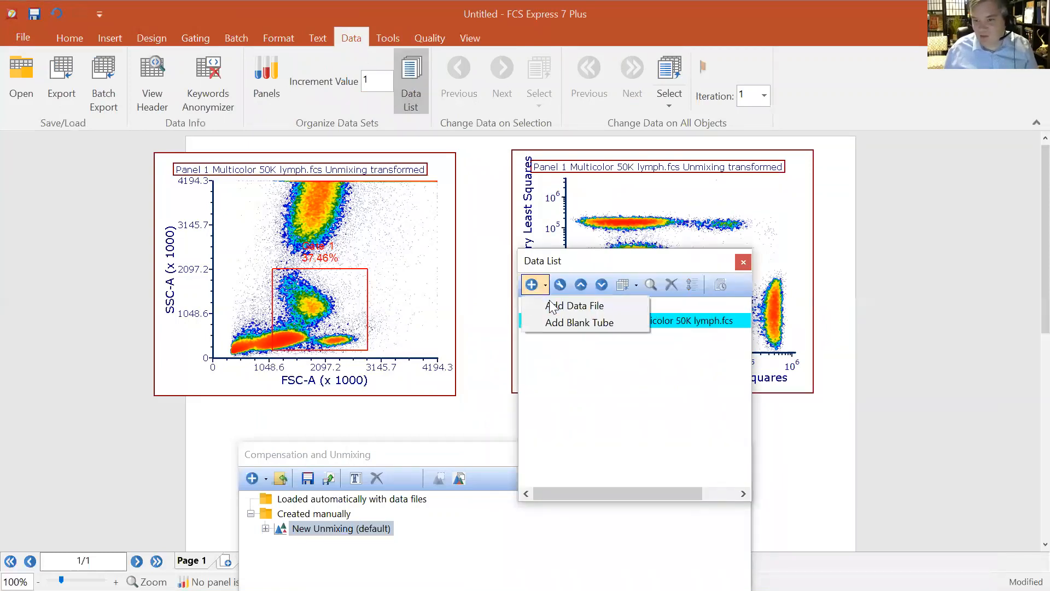
pyautogui.click(547, 306)
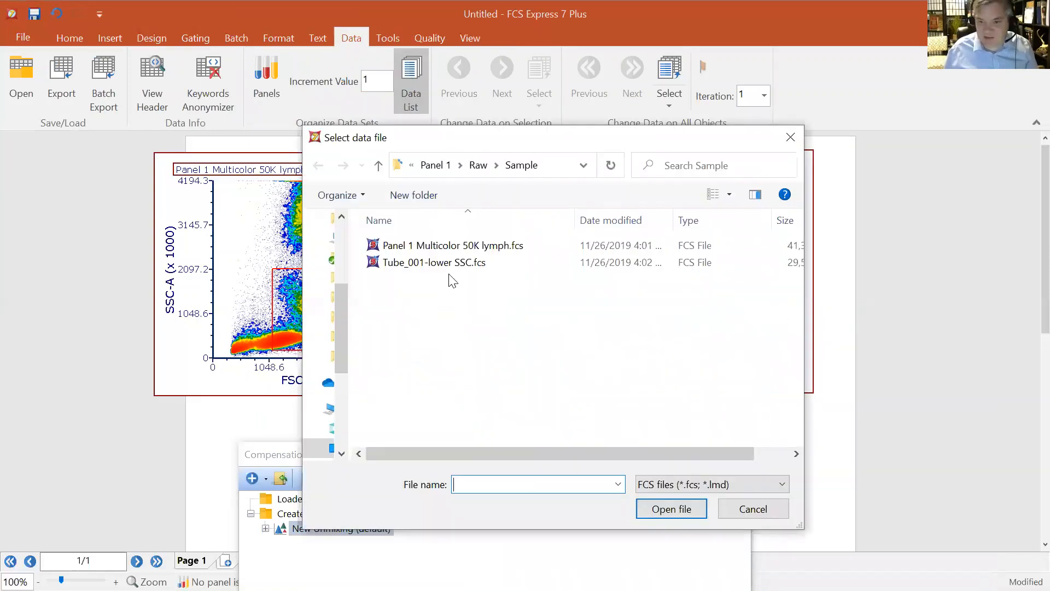
pyautogui.click(471, 263)
pyautogui.click(670, 506)
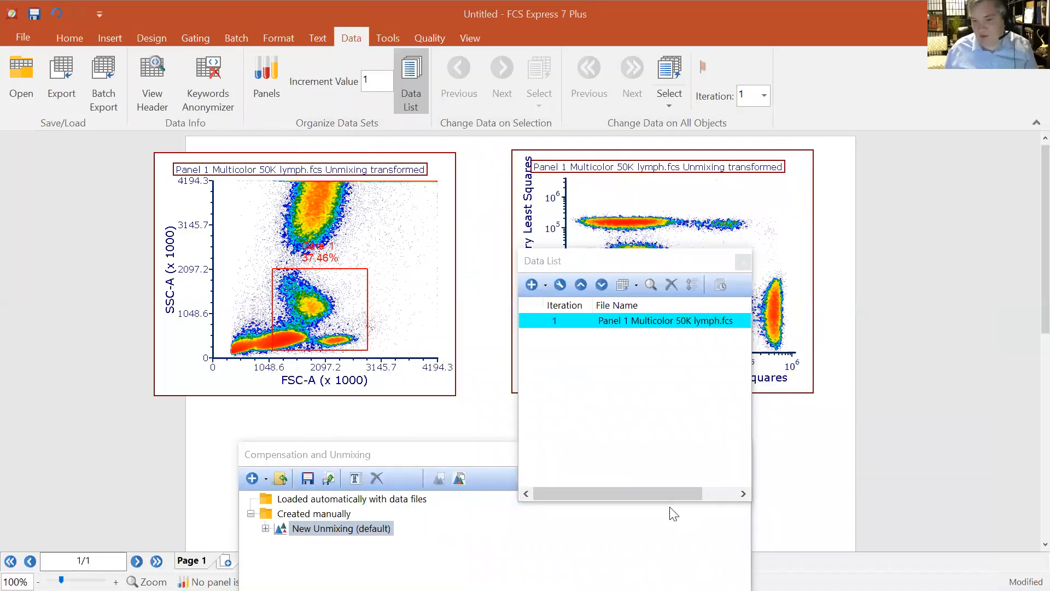